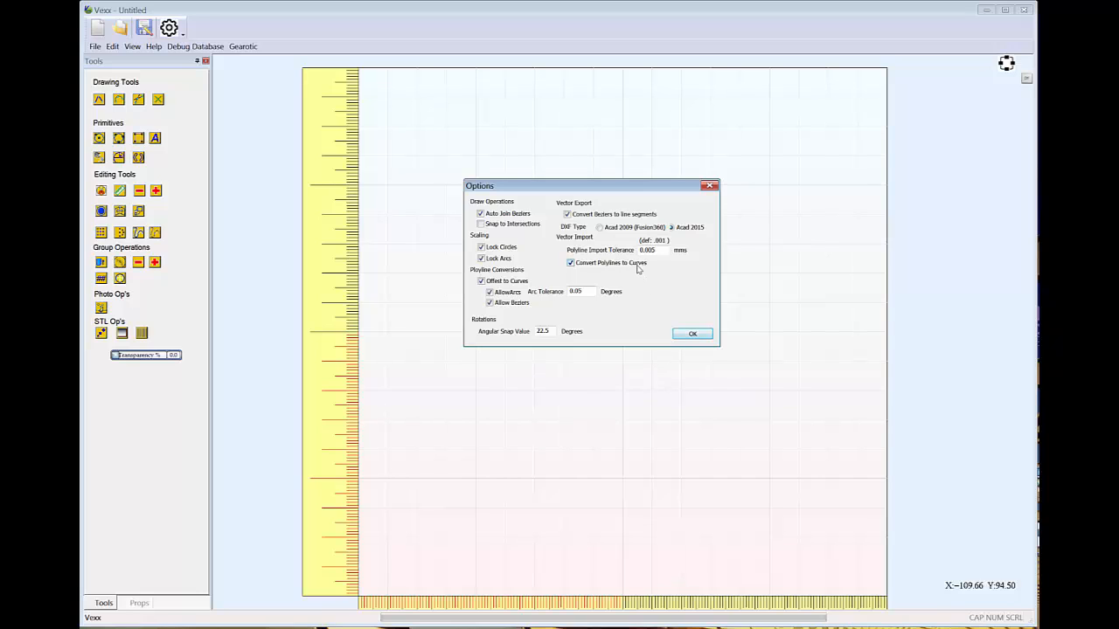
Accept the current drawing and import options, and draw a tall upright rectangle to the upper left of the origin
click(680, 335)
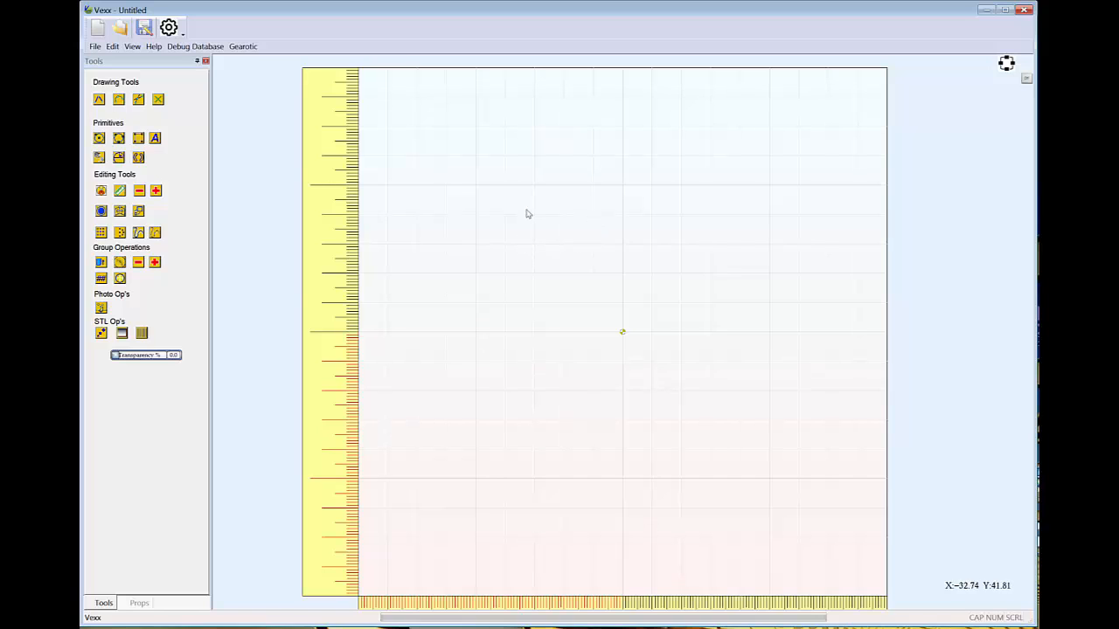
click(138, 138)
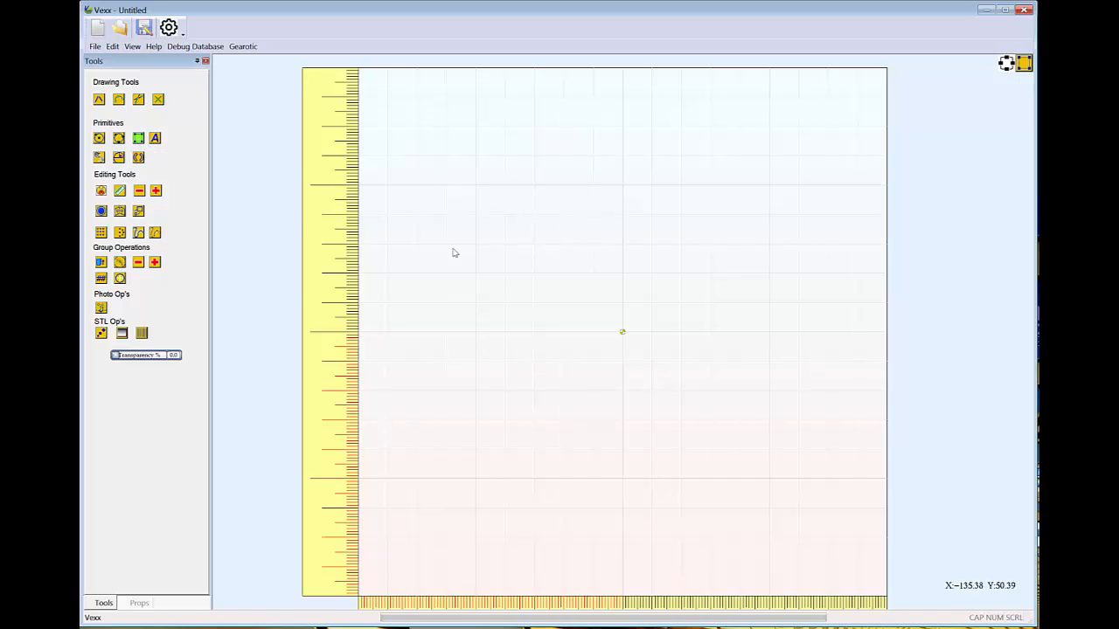
drag(477, 187, 543, 342)
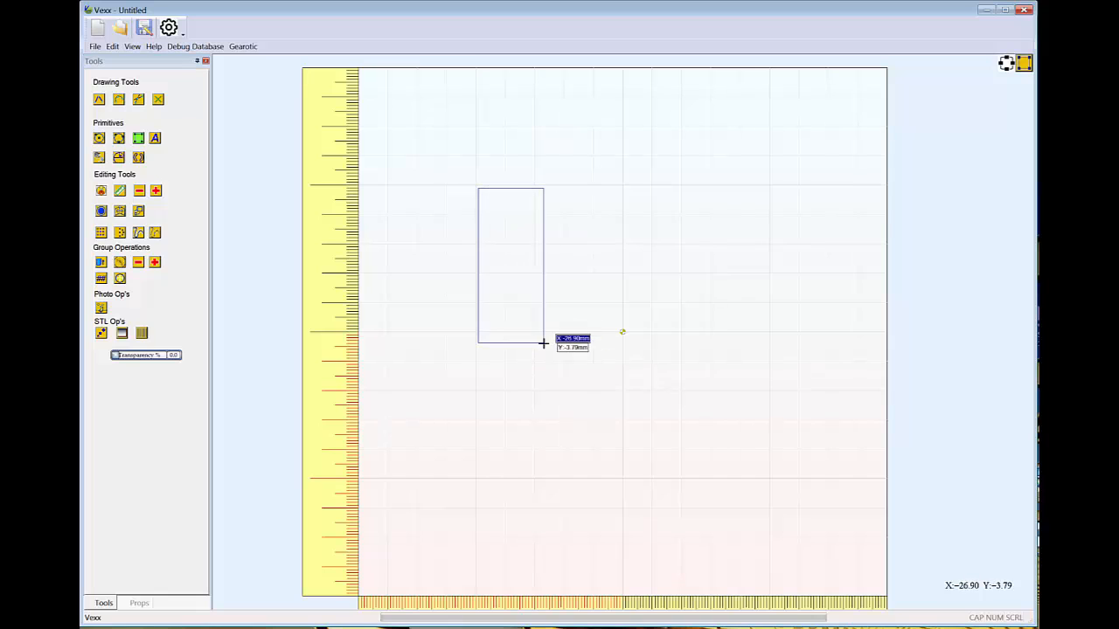
right_click(626, 278)
click(630, 250)
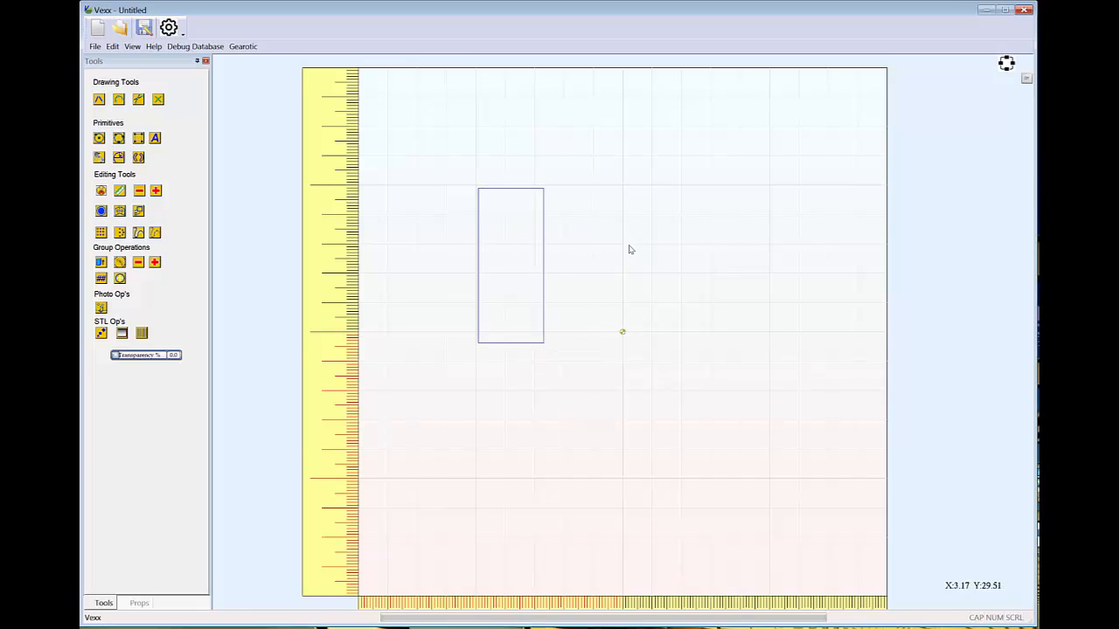
Try out the two round transform handles of the selected rectangle
click(544, 232)
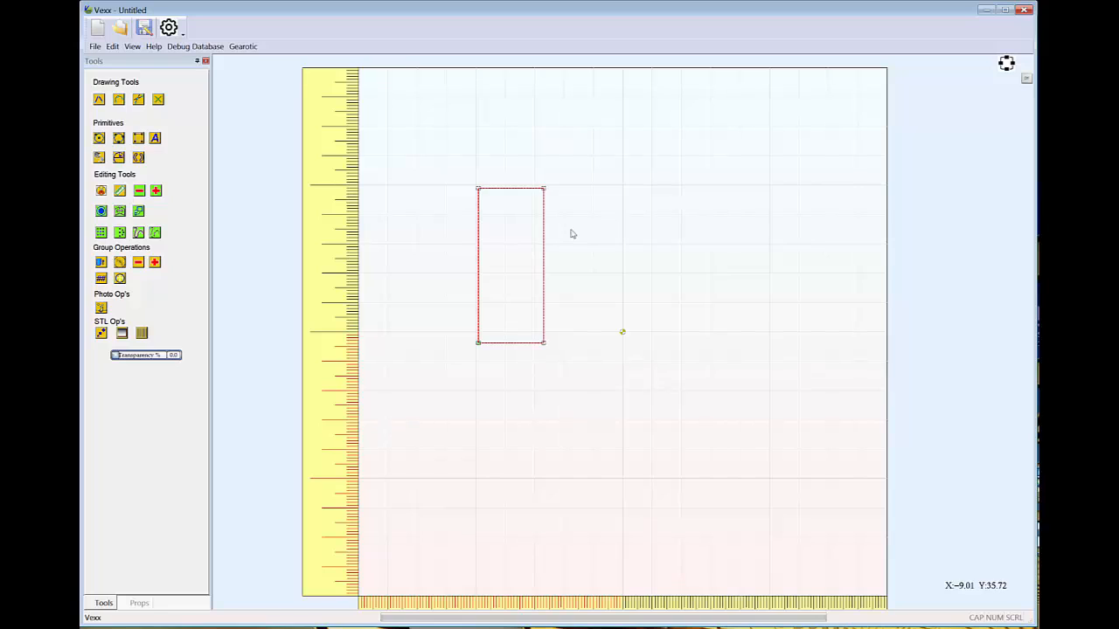
click(544, 239)
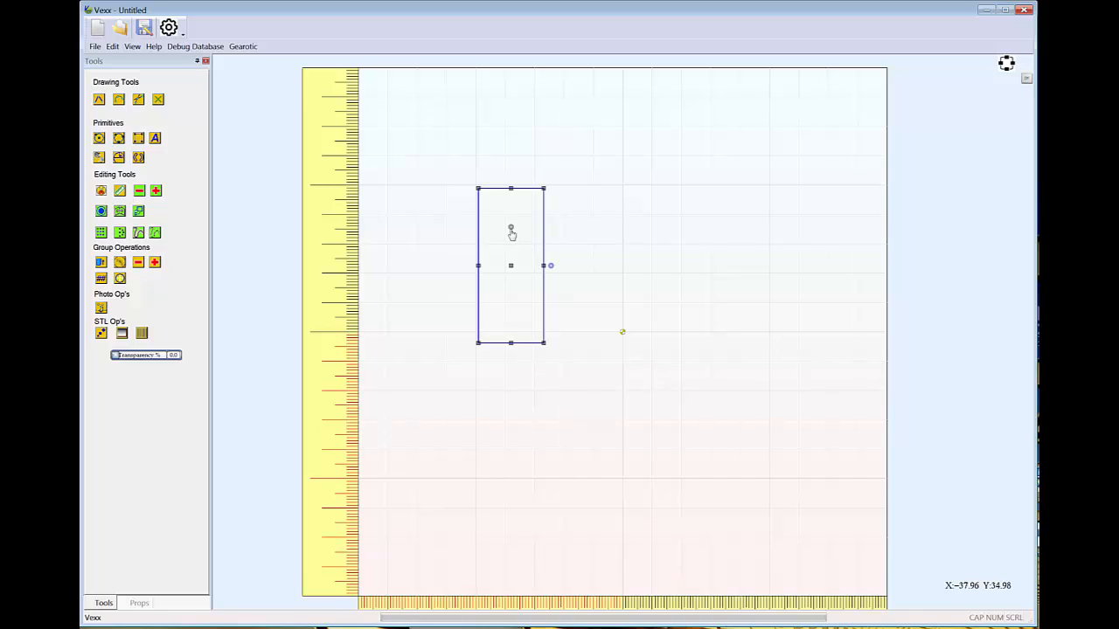
drag(511, 228, 511, 242)
mouse_move(551, 266)
mouse_down()
mouse_move(559, 224)
mouse_move(561, 276)
mouse_up()
drag(511, 243, 511, 225)
click(520, 245)
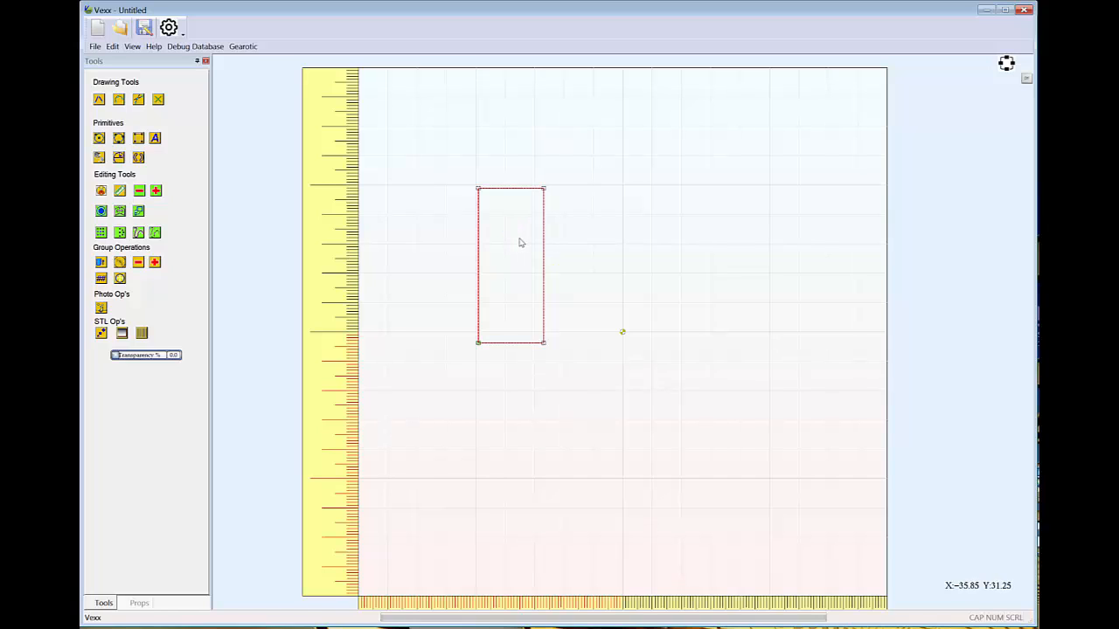
Group the rectangle's contour
click(545, 242)
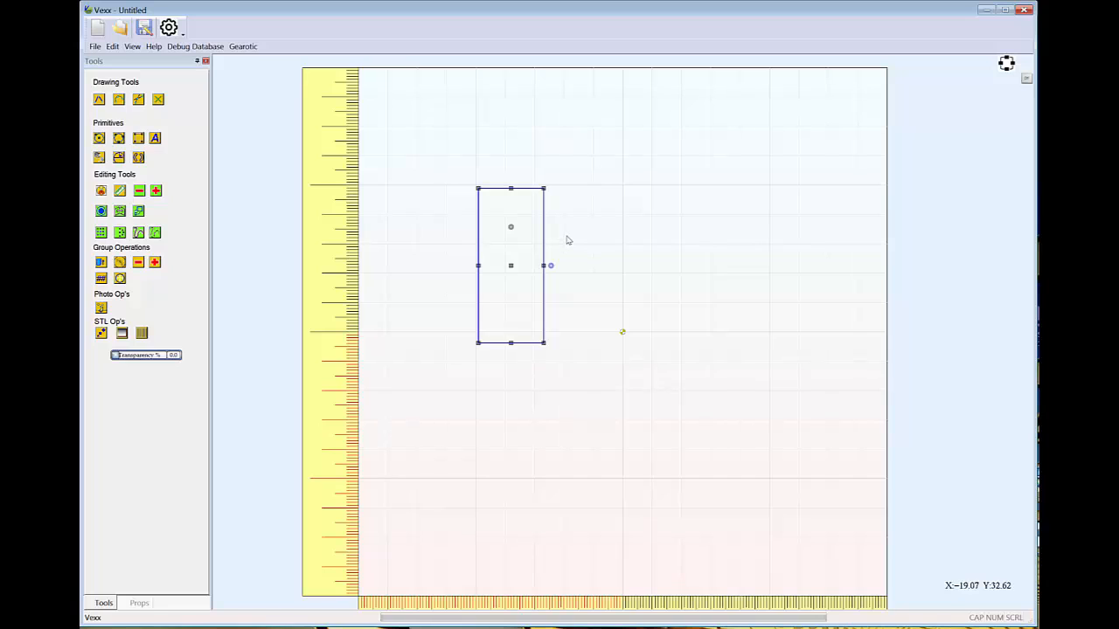
click(113, 49)
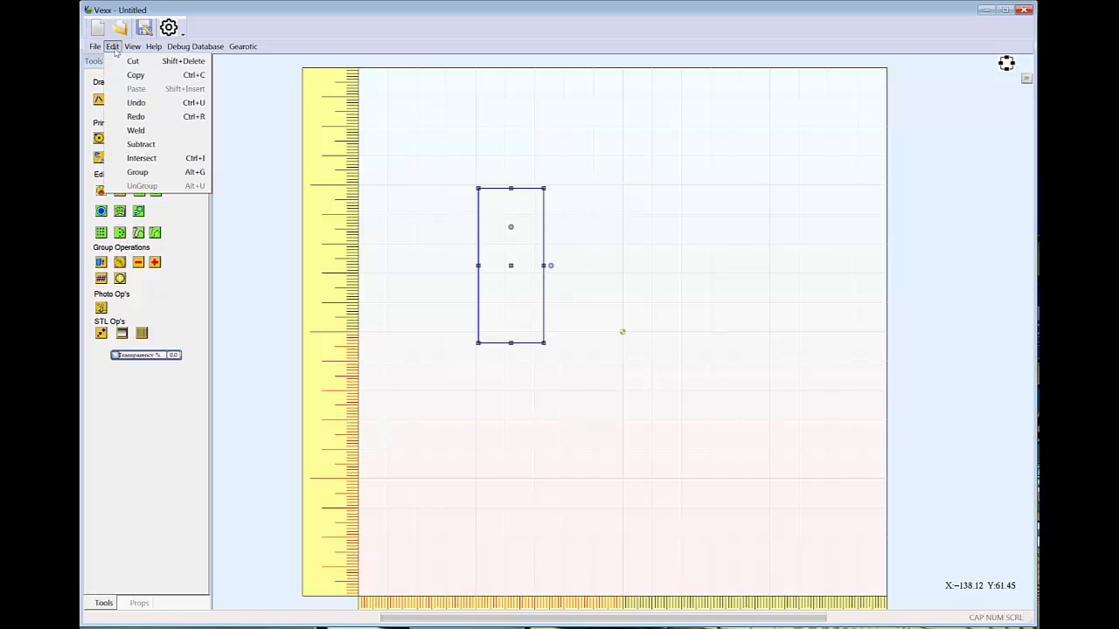
click(140, 172)
click(656, 245)
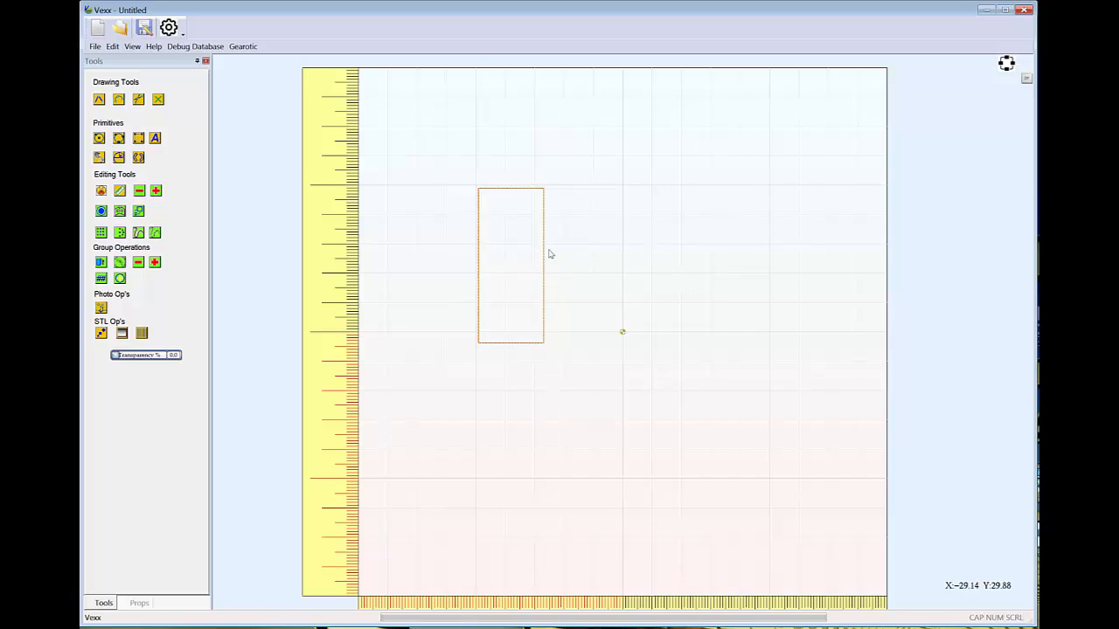
Examine the grouped rectangle's transform handles and its selected and deselected display
click(505, 192)
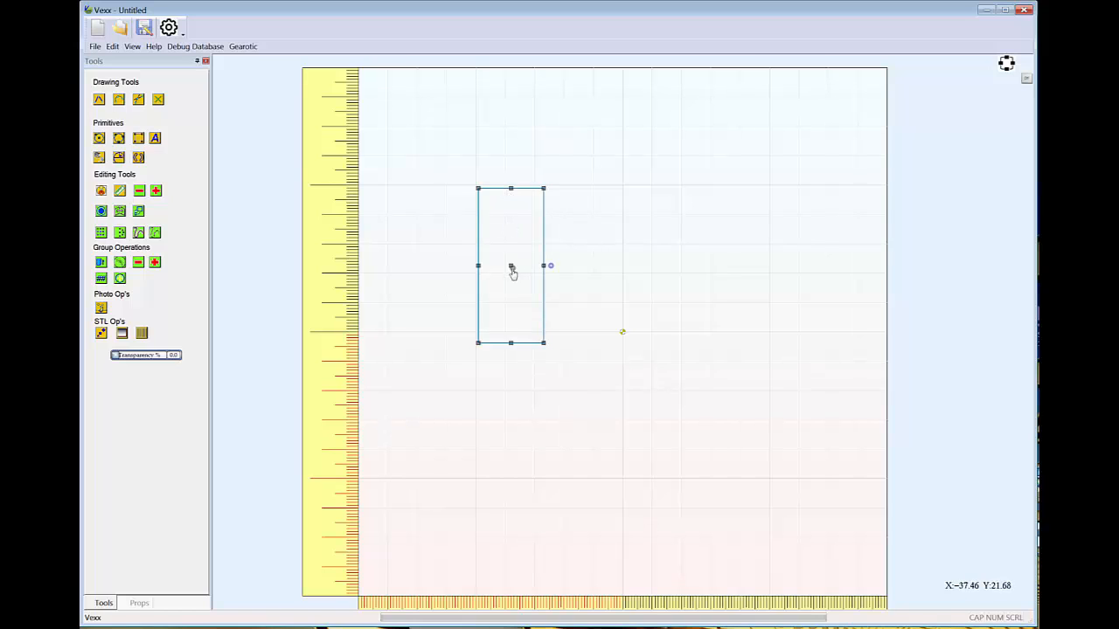
click(732, 254)
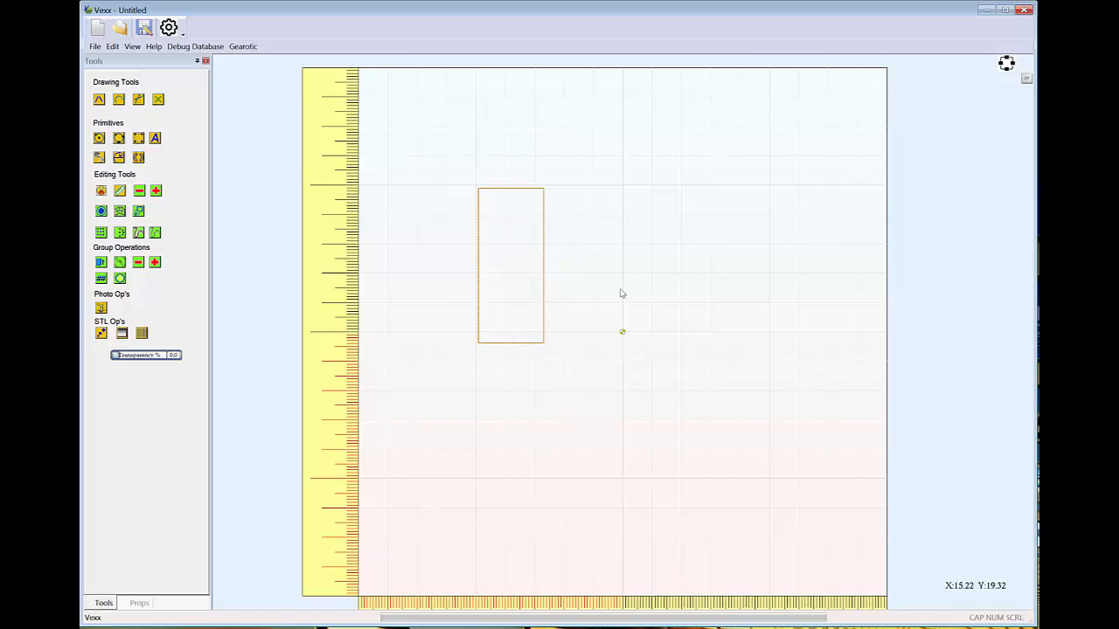
click(543, 262)
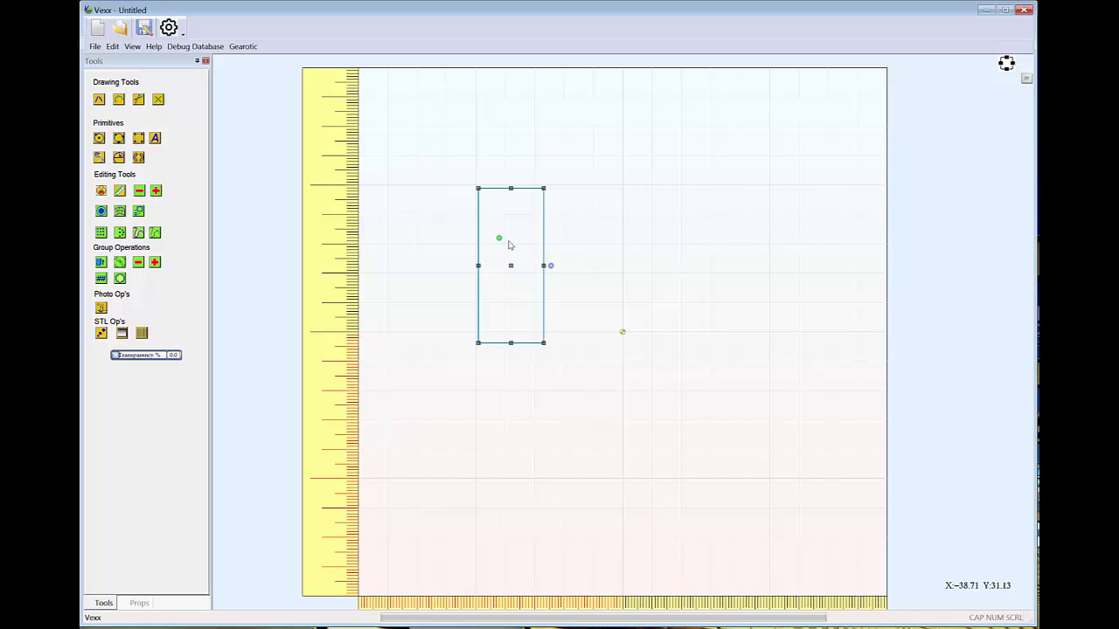
click(607, 231)
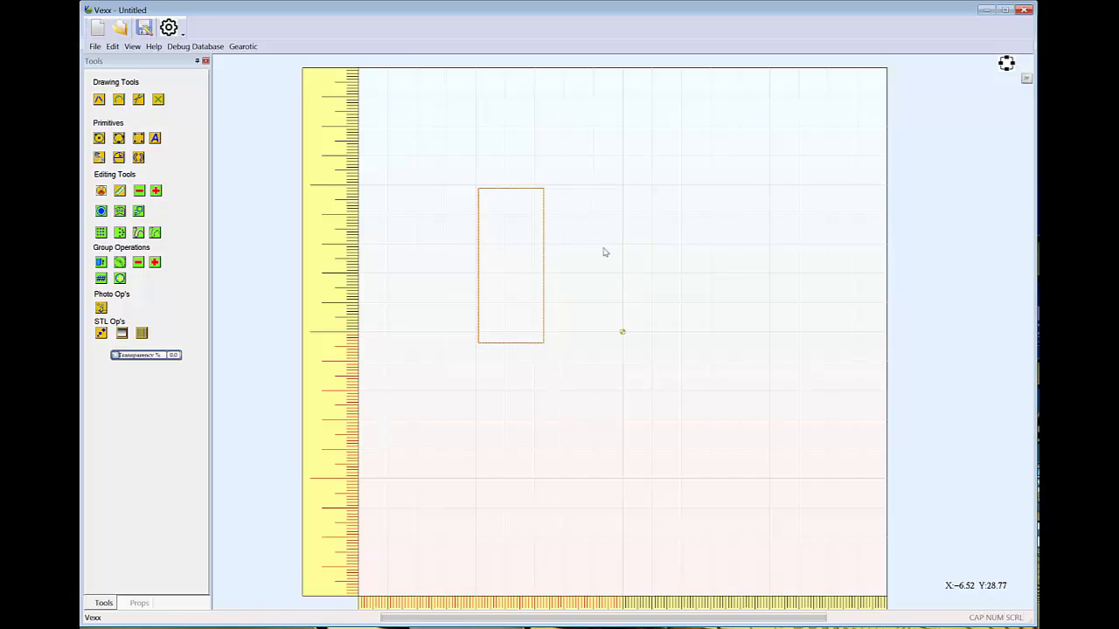
click(543, 231)
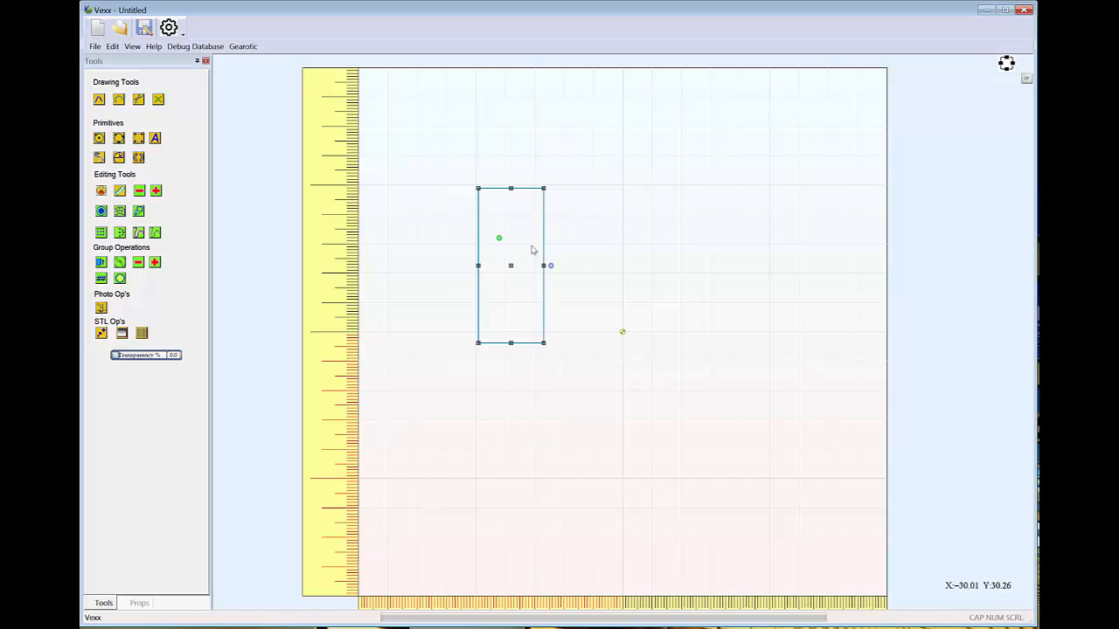
click(577, 247)
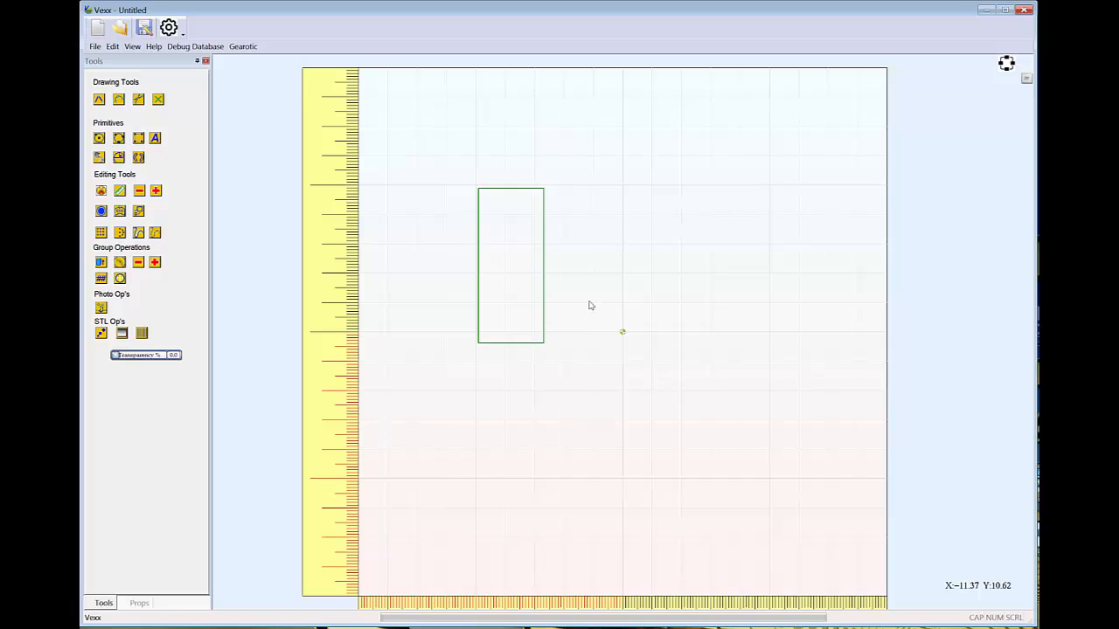
click(244, 47)
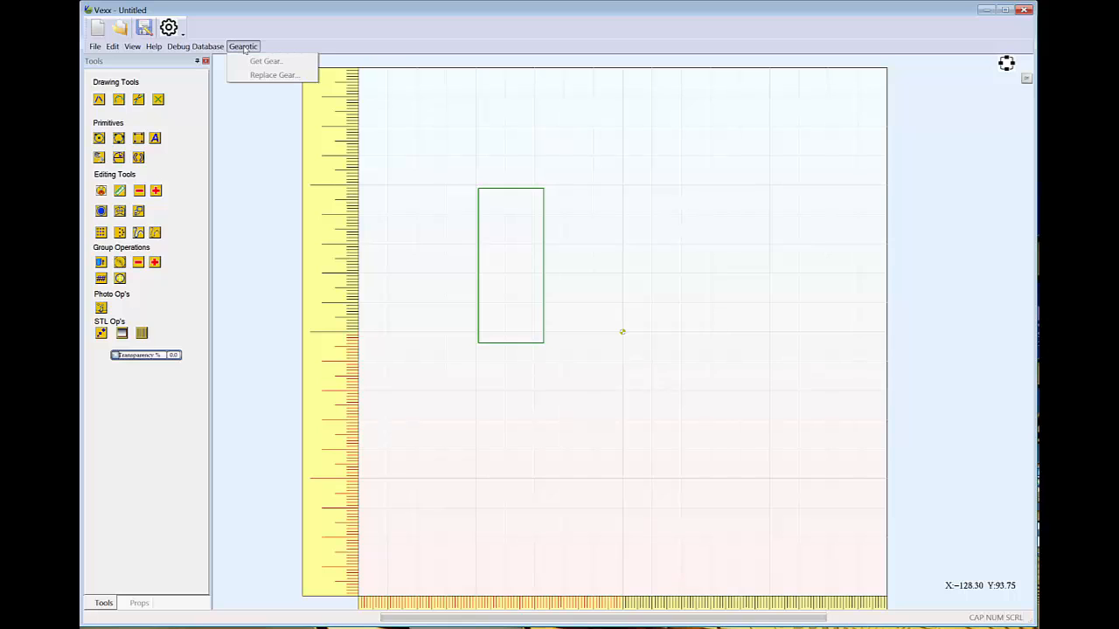
click(622, 224)
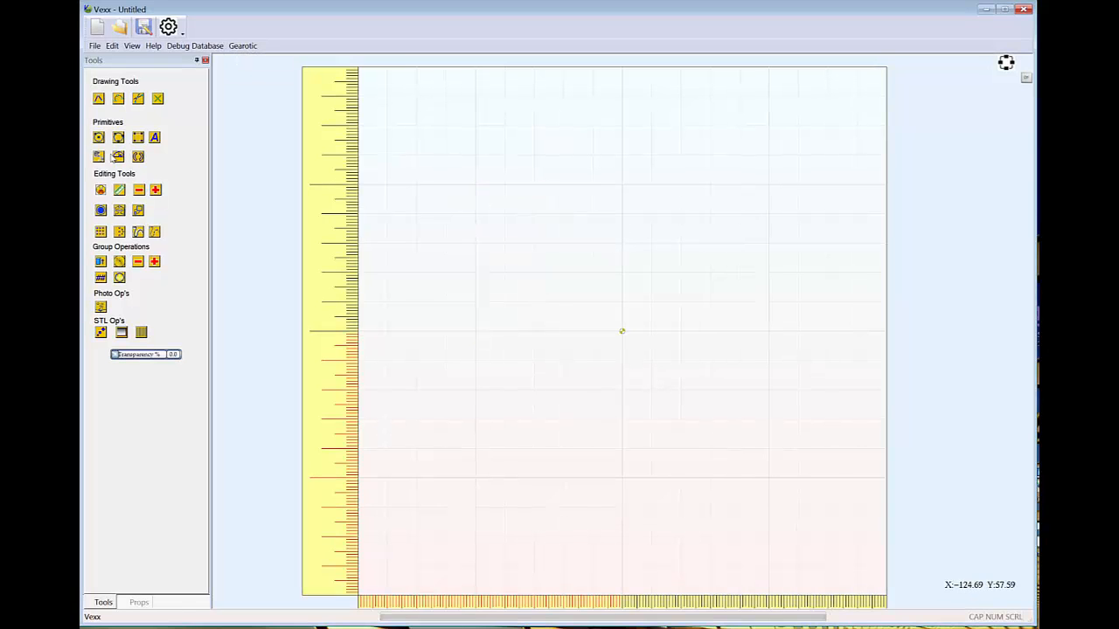
Draw a circle with a 75 mm diameter centred on the origin
click(99, 138)
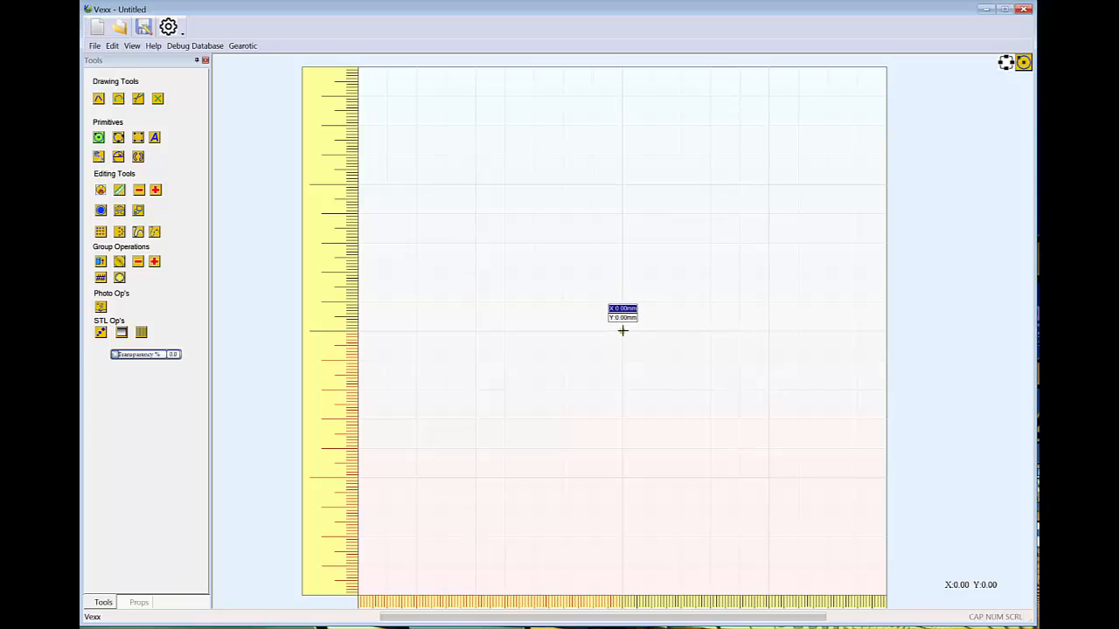
click(622, 331)
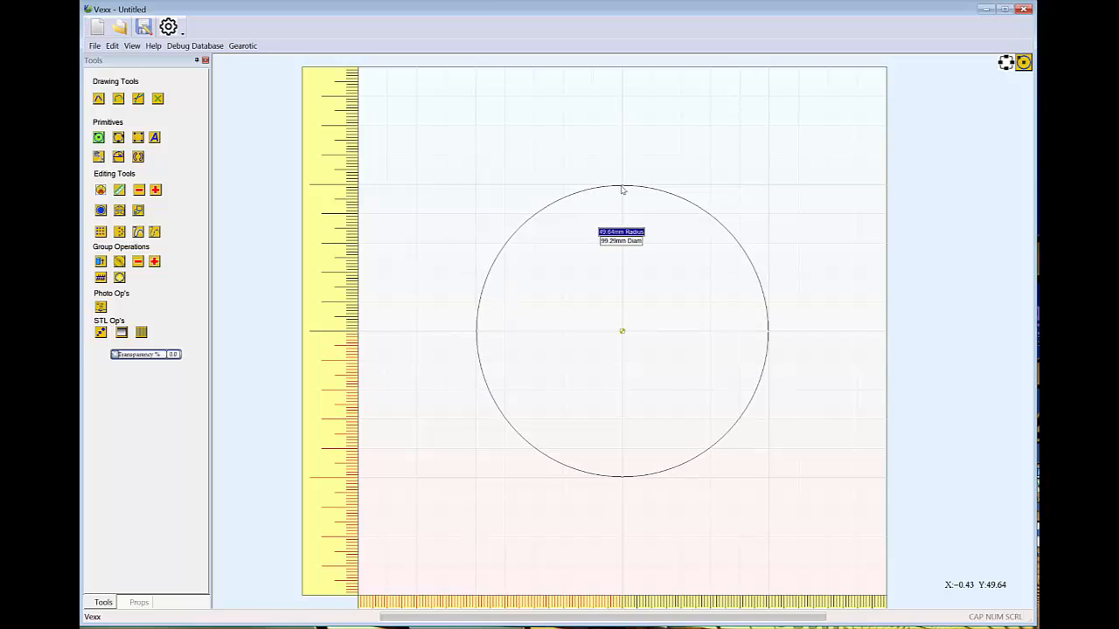
key(Tab)
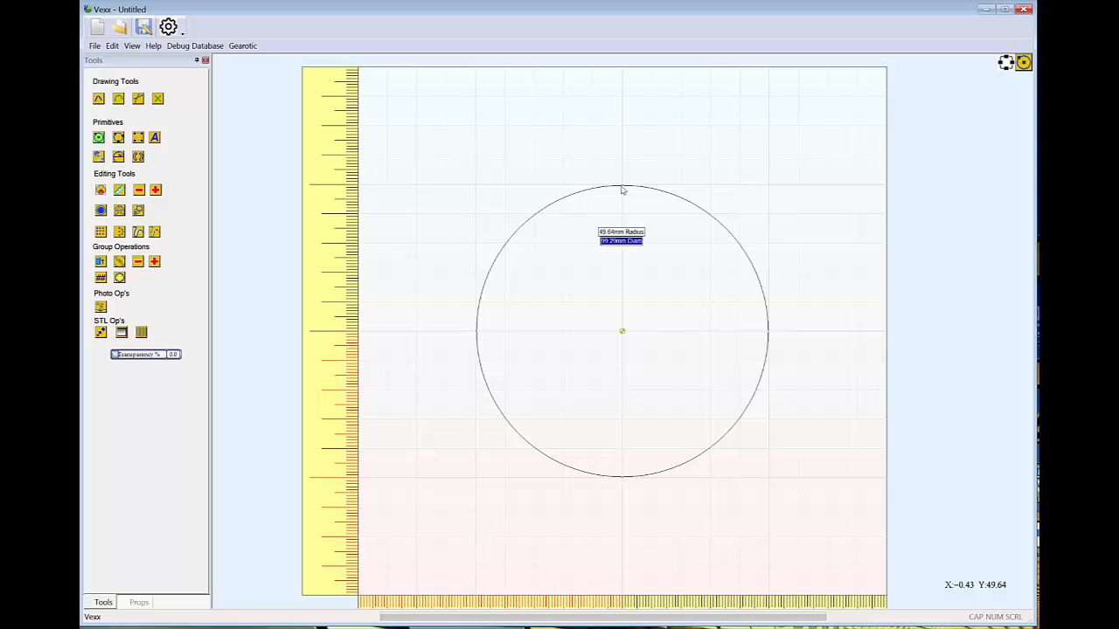
text(75)
key(Return)
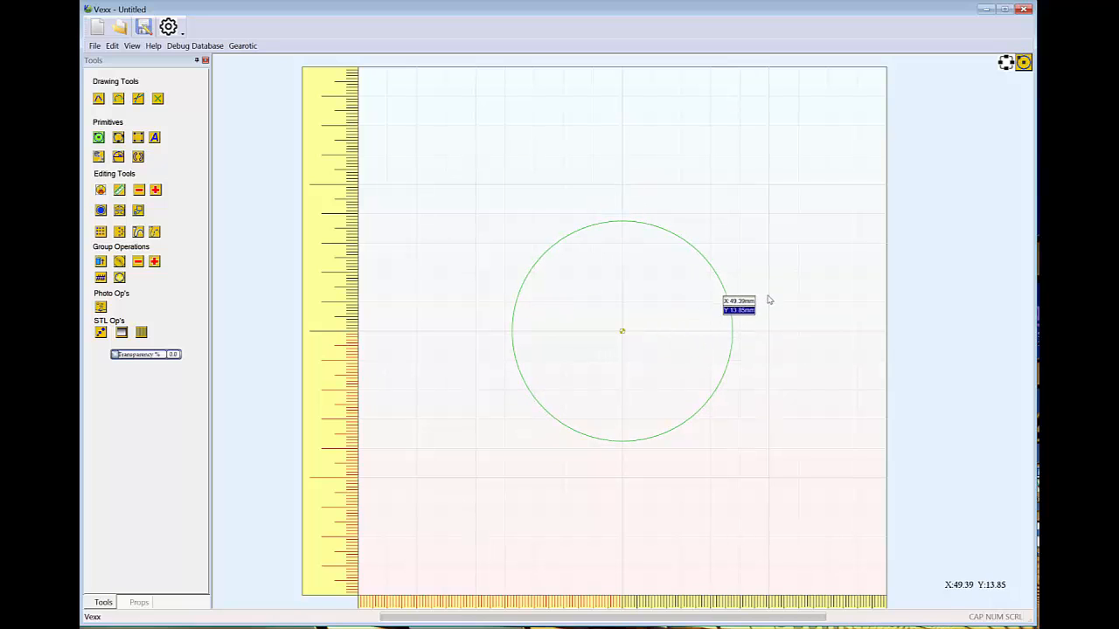
Draw a 6 mm diameter circle centred on the large circle's topmost point at X 0, Y 37.50 mm
scroll(771, 306, up, 1)
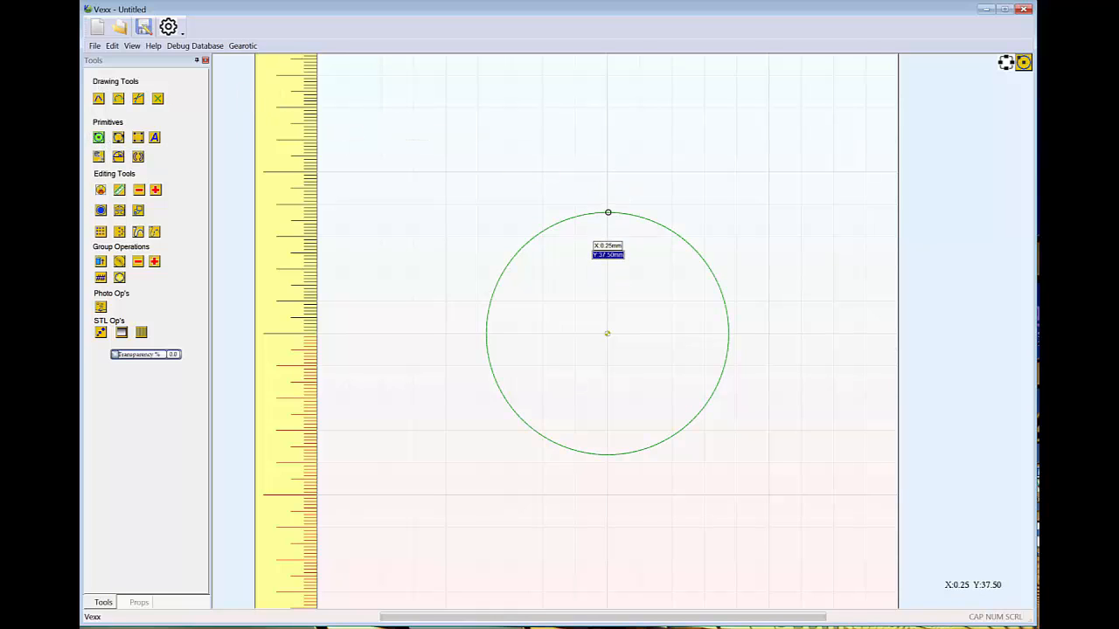
scroll(608, 212, up, 3)
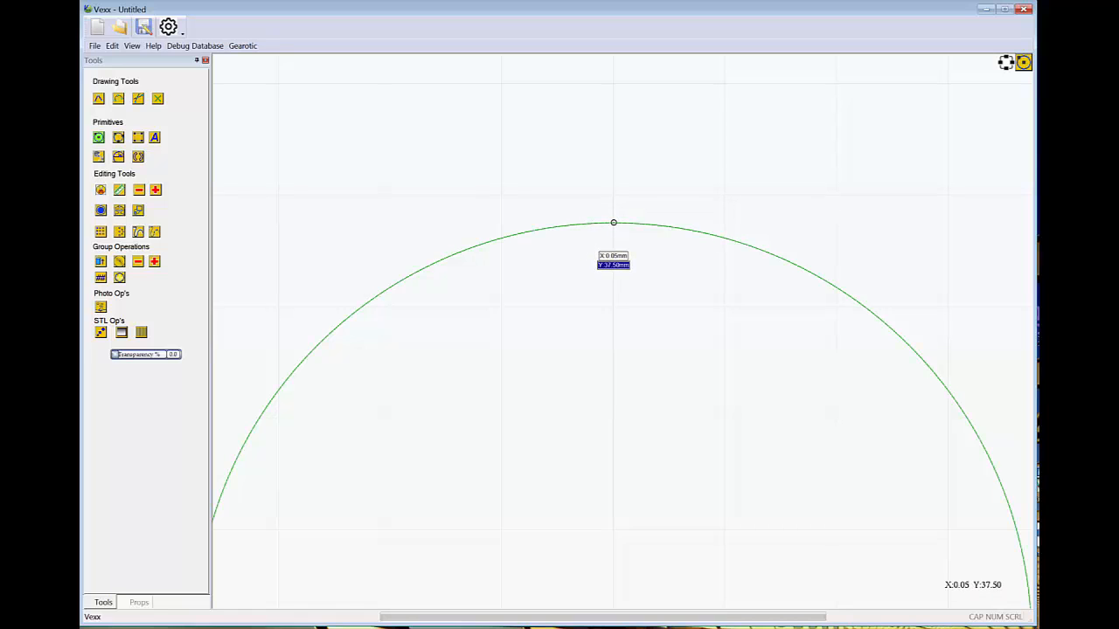
key(Tab)
text(0)
key(Return)
key(Return)
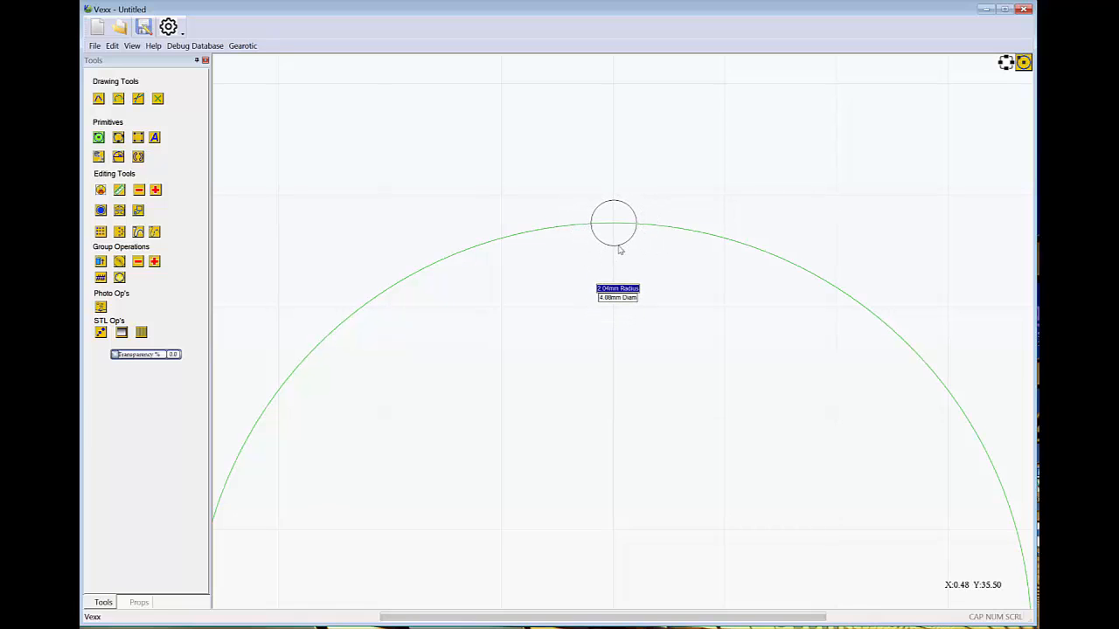
key(Tab)
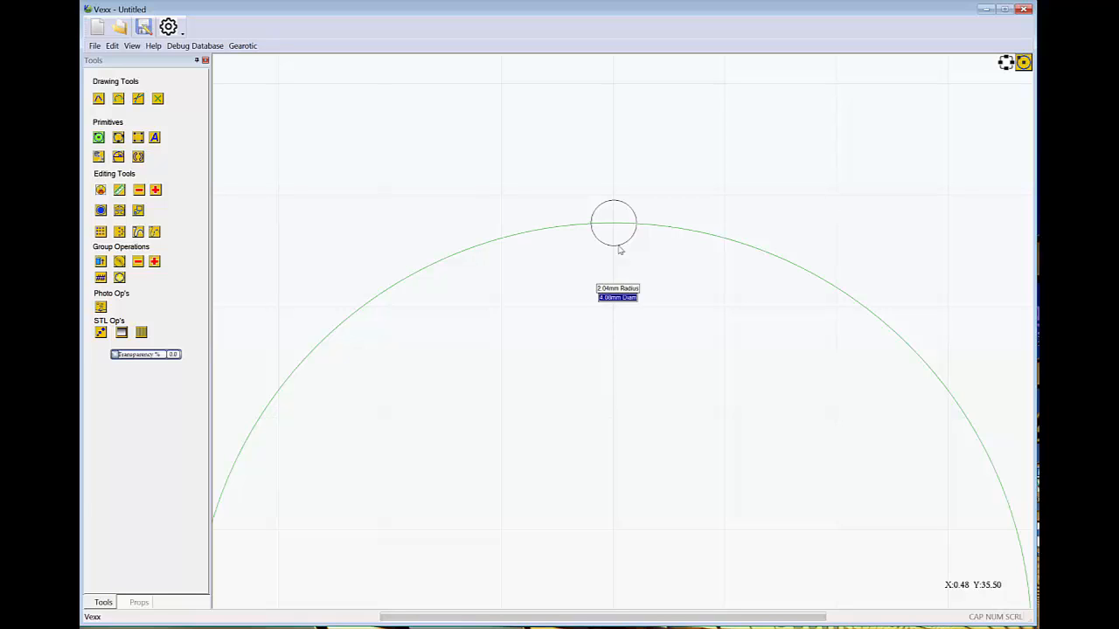
text(6.25)
key(Return)
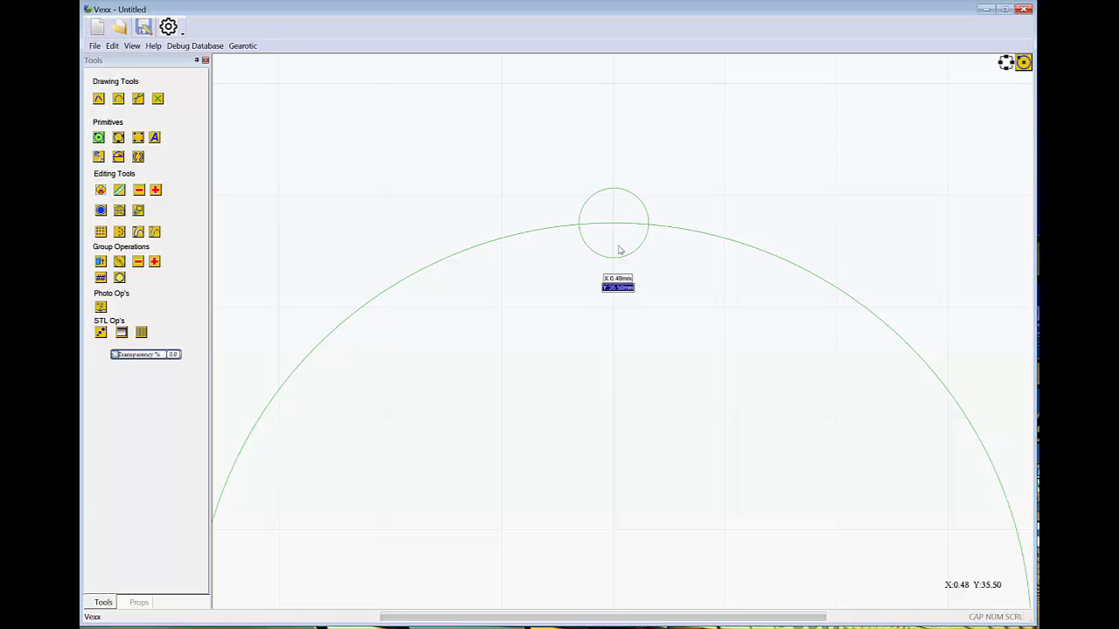
Create a circular array of the small circle with 5 copies over a 360° sweep about X 0, Y 0
scroll(618, 250, down, 3)
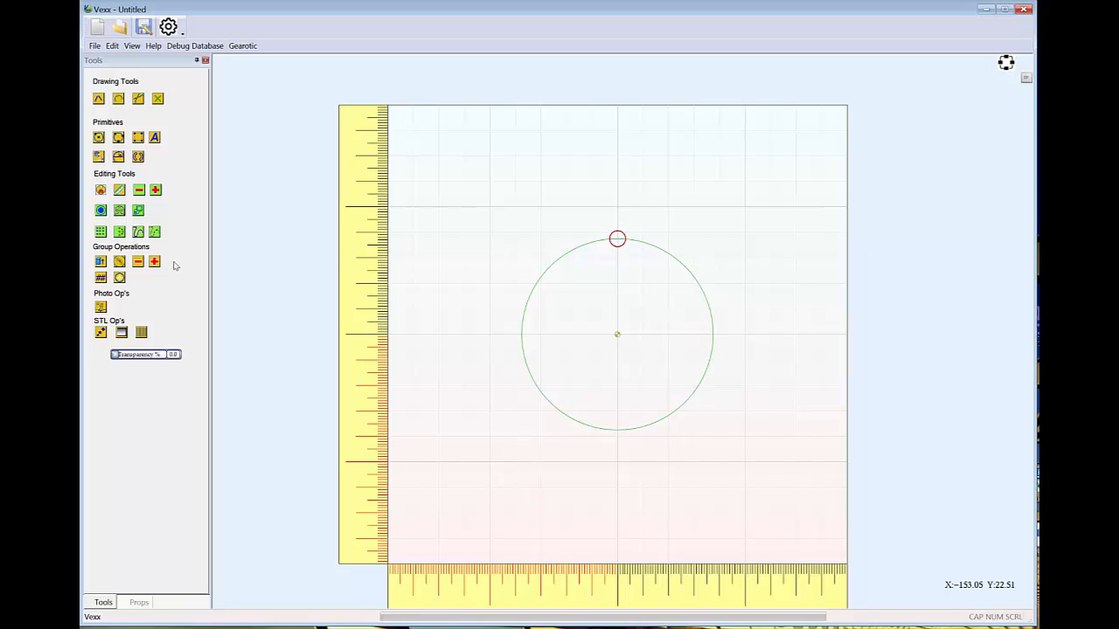
click(119, 232)
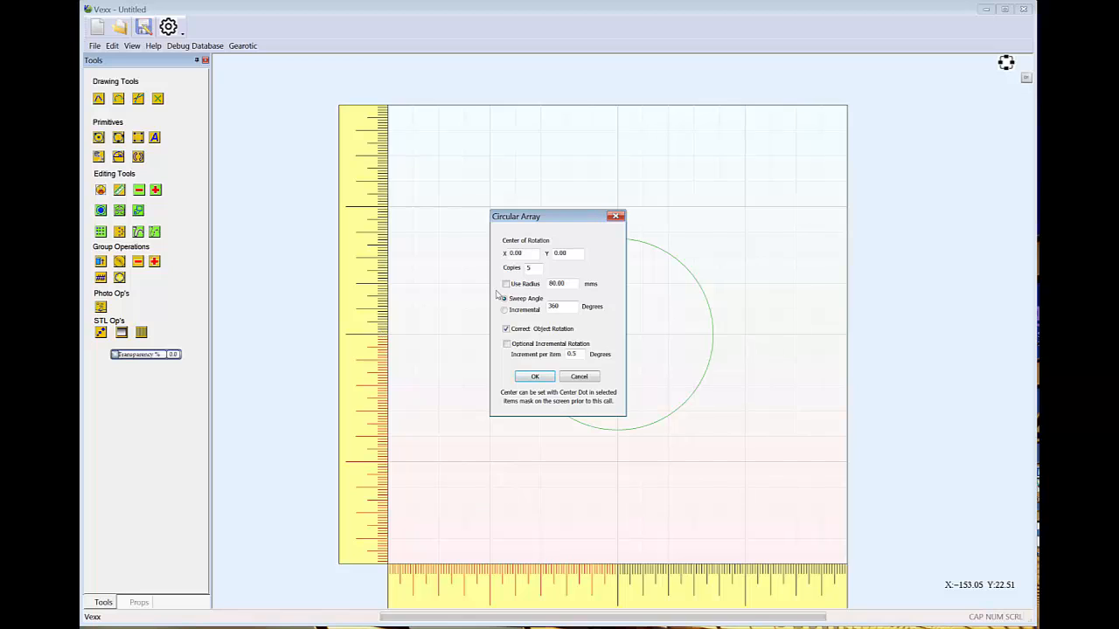
drag(578, 225, 455, 220)
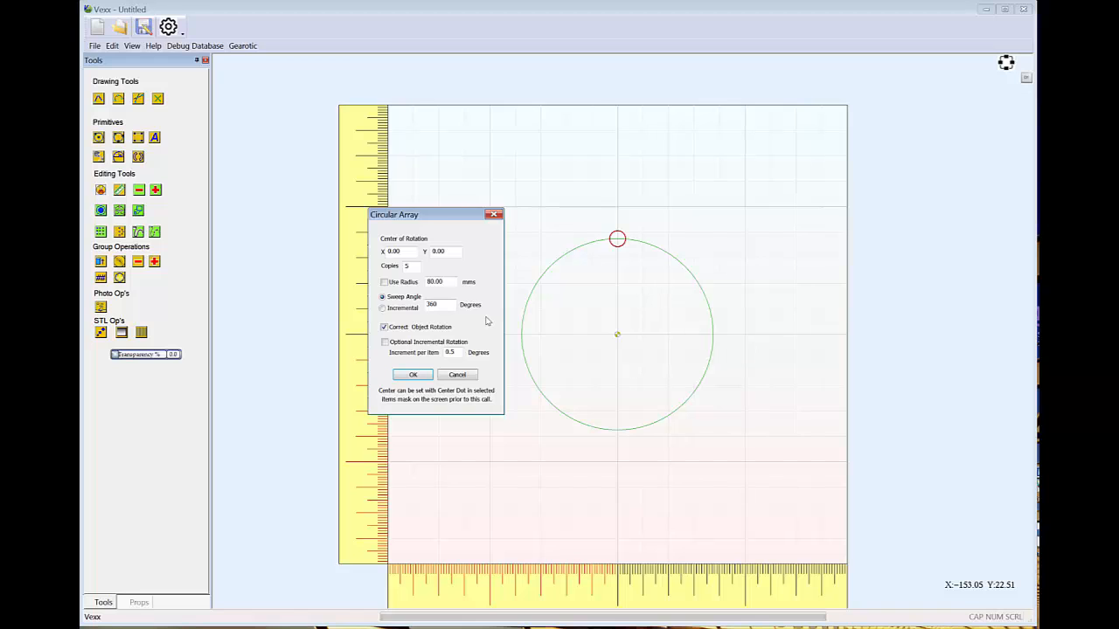
click(412, 376)
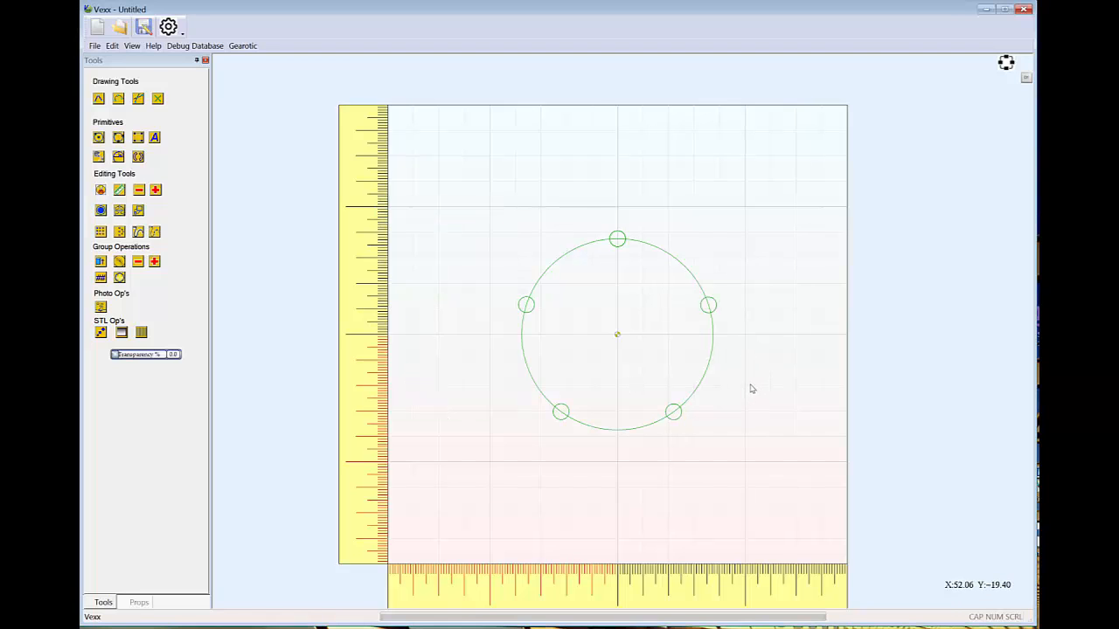
Draw a circle centred on the topmost small circle, with its edge passing through the origin
scroll(750, 388, up, 1)
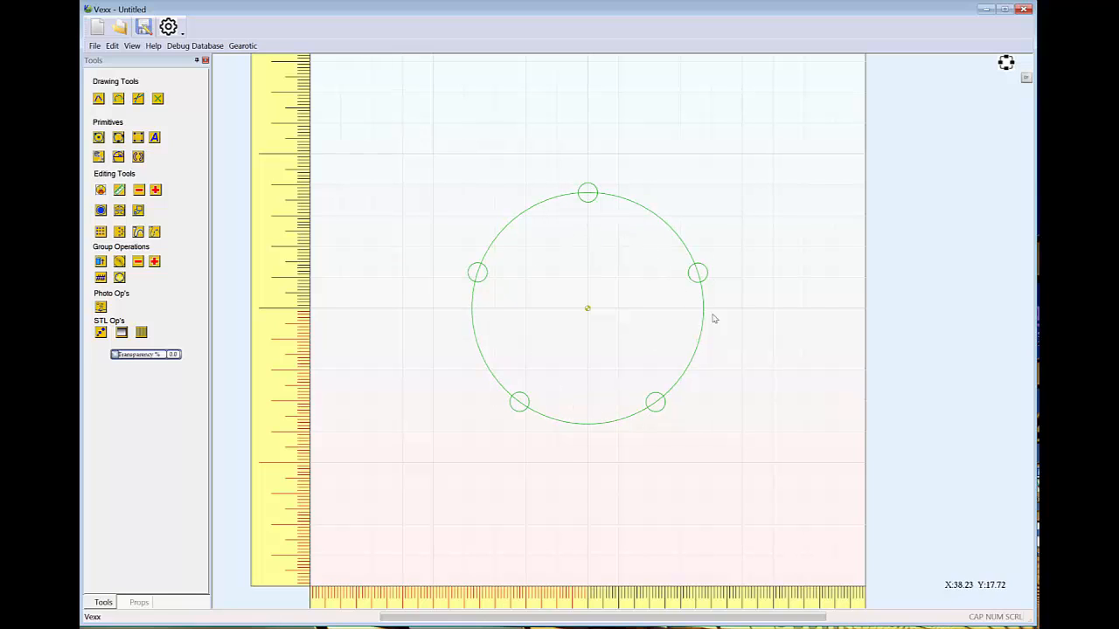
click(99, 138)
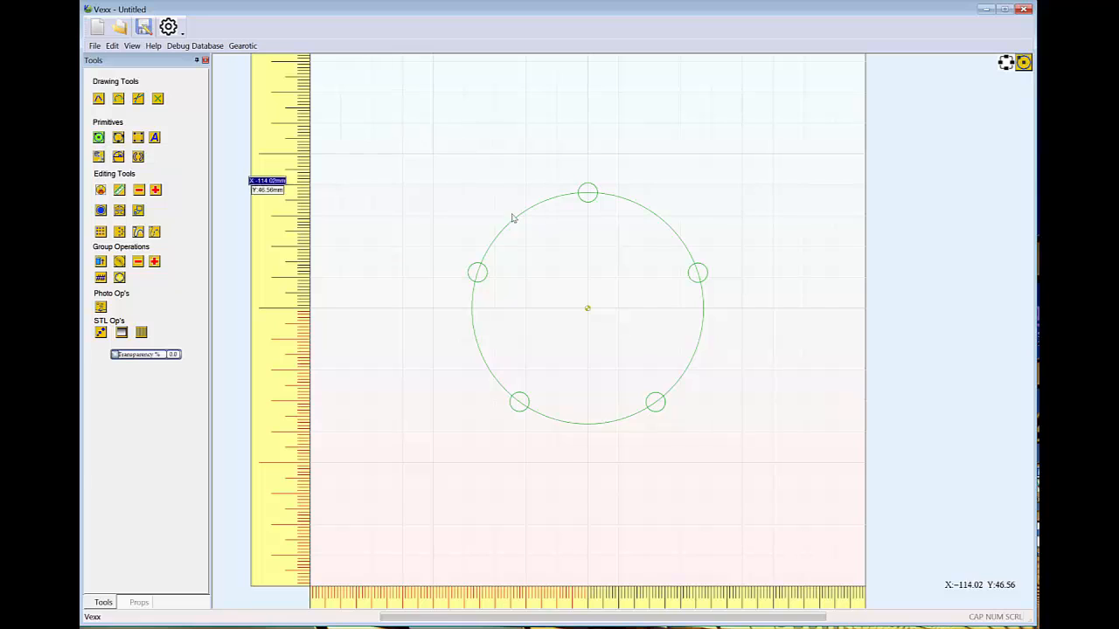
click(587, 192)
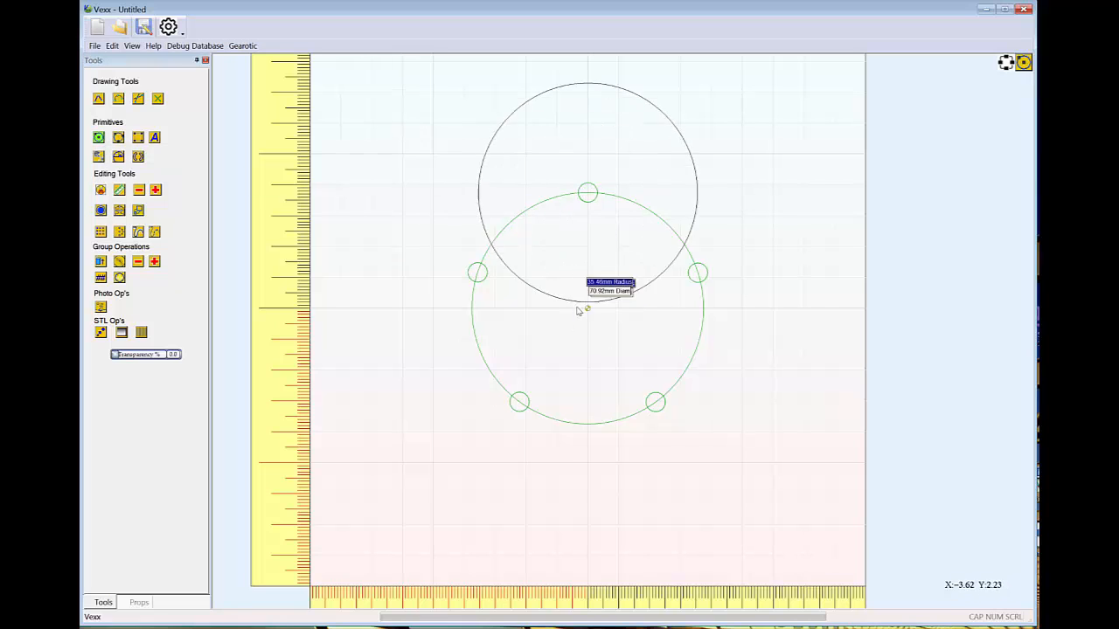
click(587, 309)
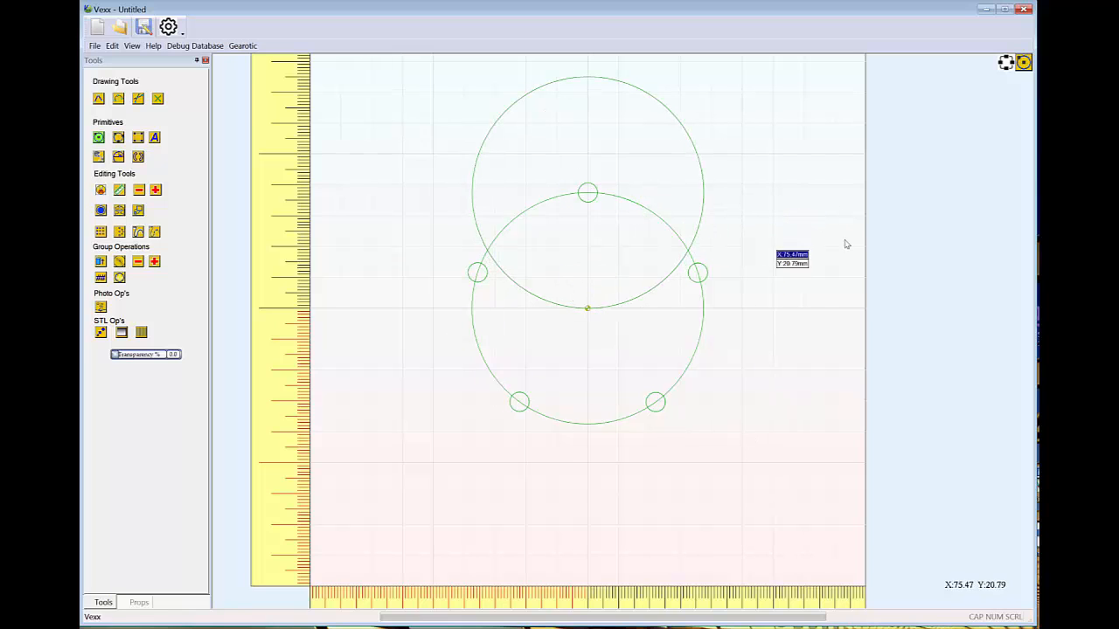
Draw a 75 mm diameter circle centred on the upper-right small circle, with its edge passing through the origin
click(699, 274)
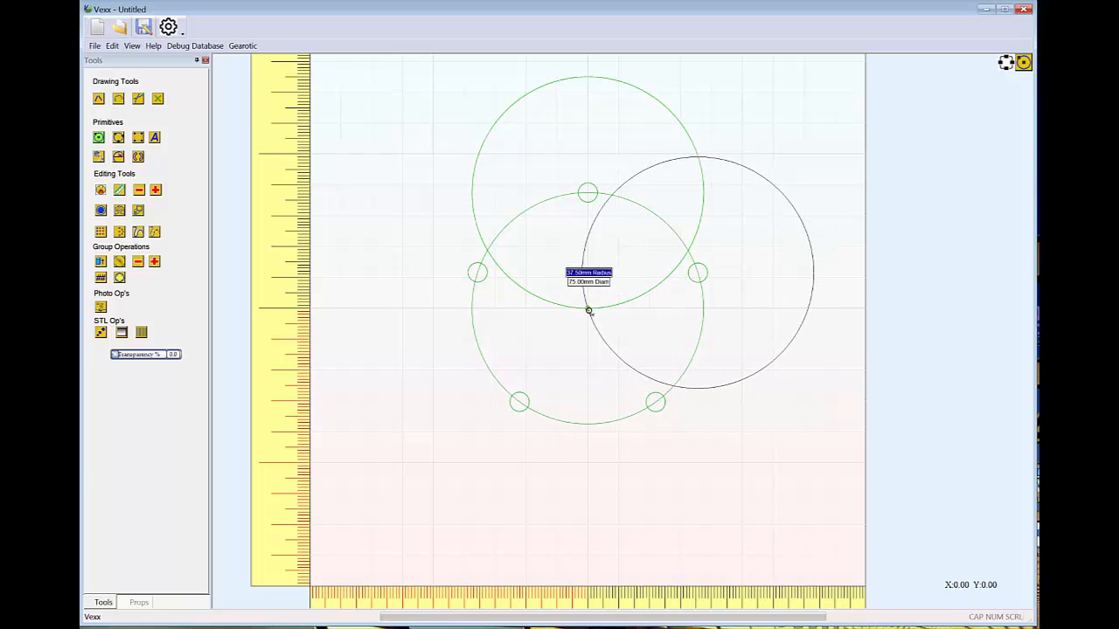
click(588, 311)
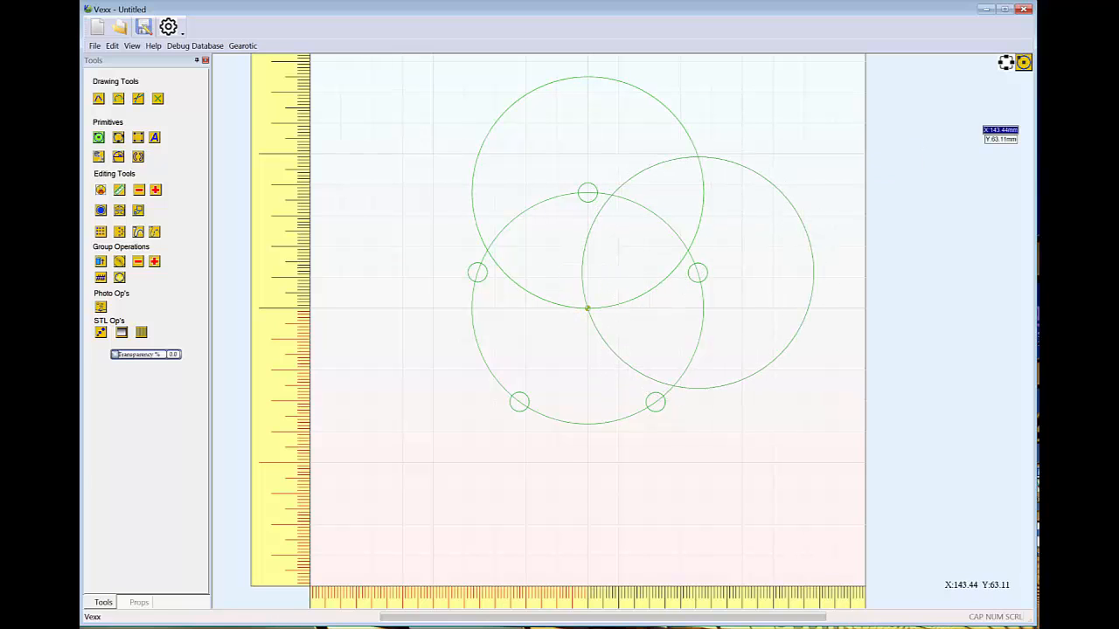
key(Escape)
Measure from the topmost small circle's centre to the nearby edge of the large right-hand circle
scroll(847, 189, down, 1)
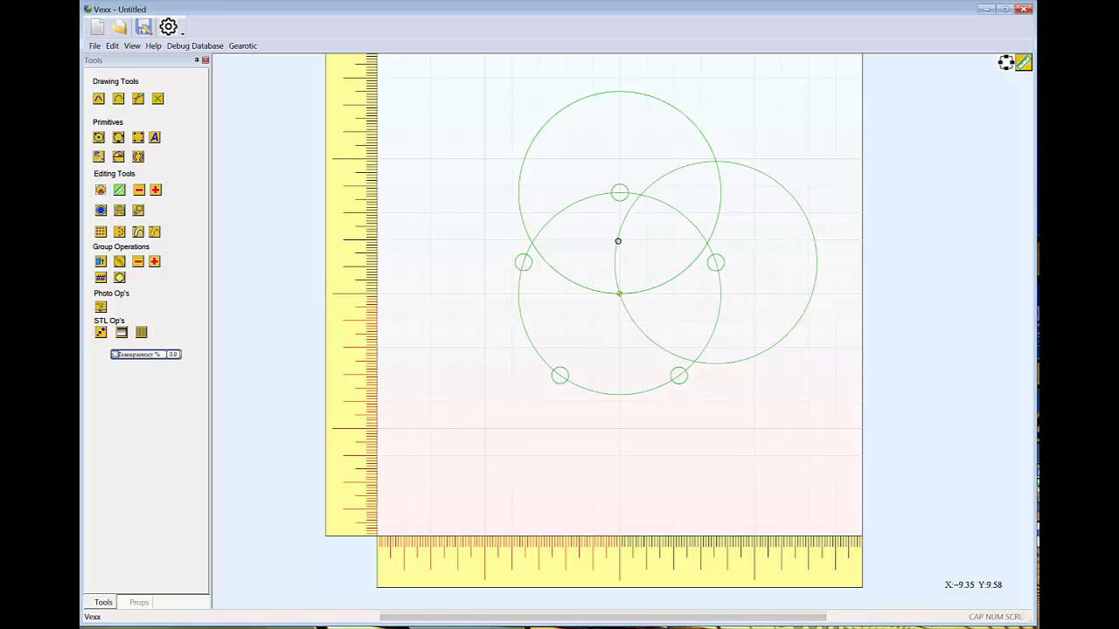
click(620, 193)
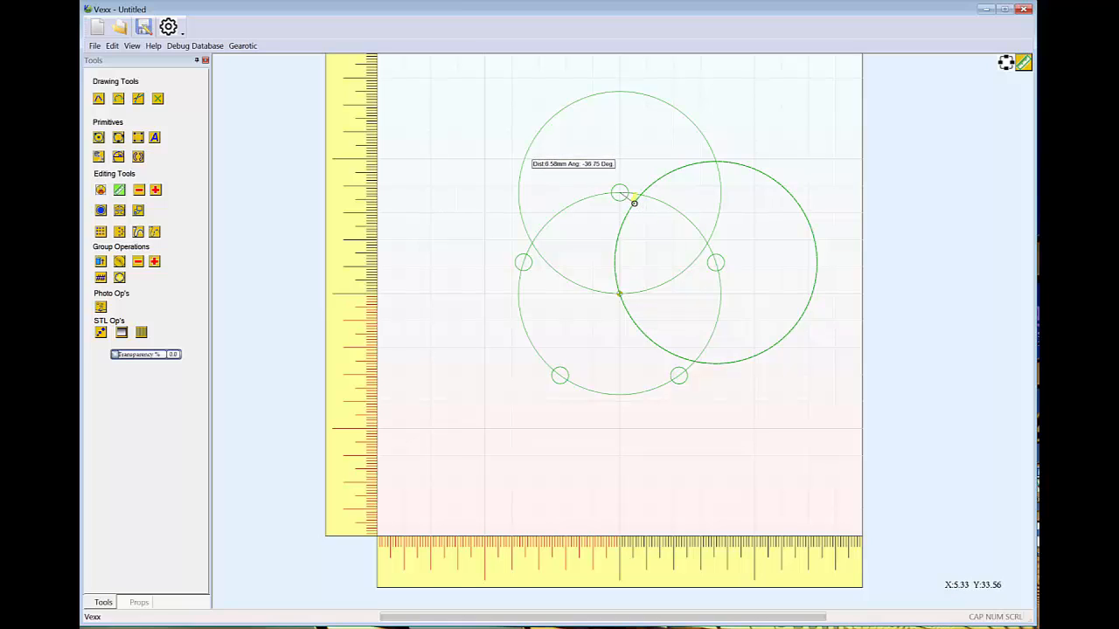
click(635, 202)
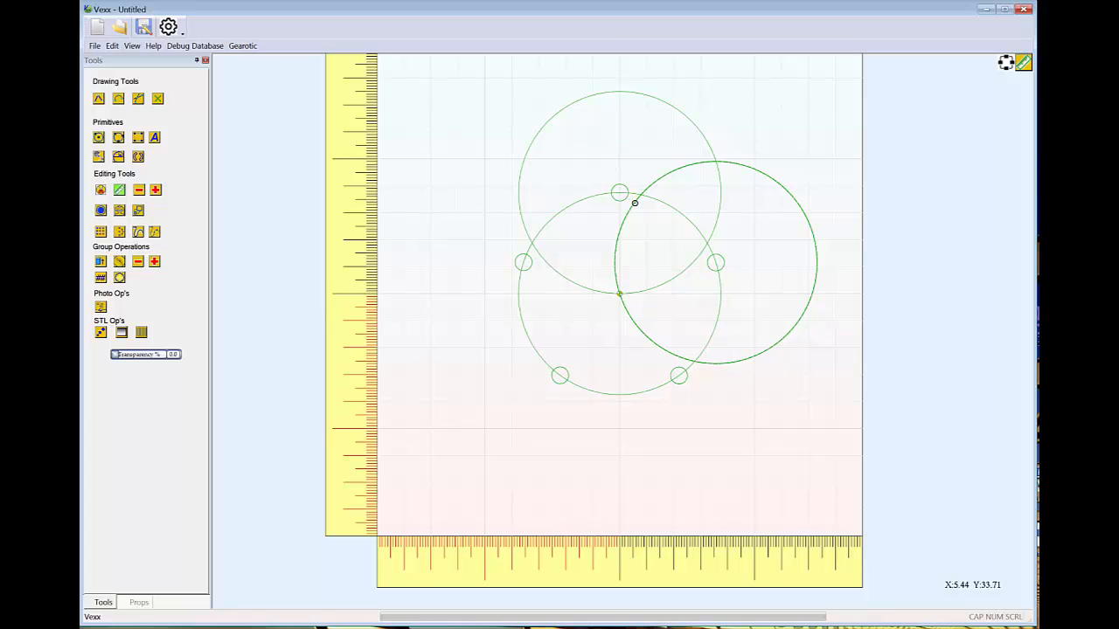
Draw a circle centred on the origin with a radius of about 44.4 mm, enclosing the ring of small circles
click(98, 137)
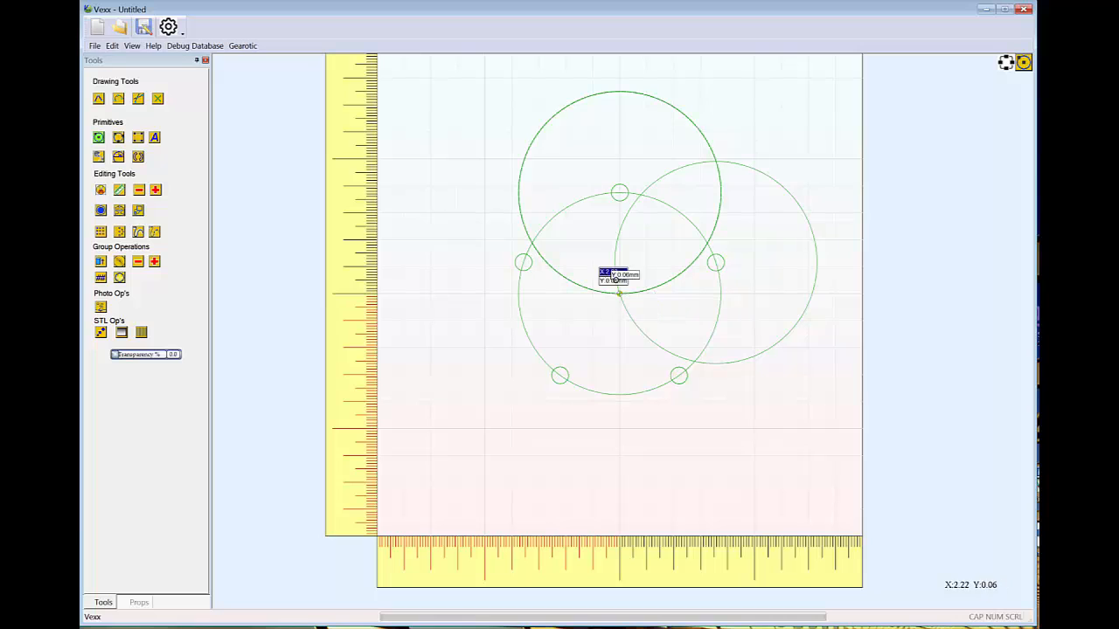
click(619, 292)
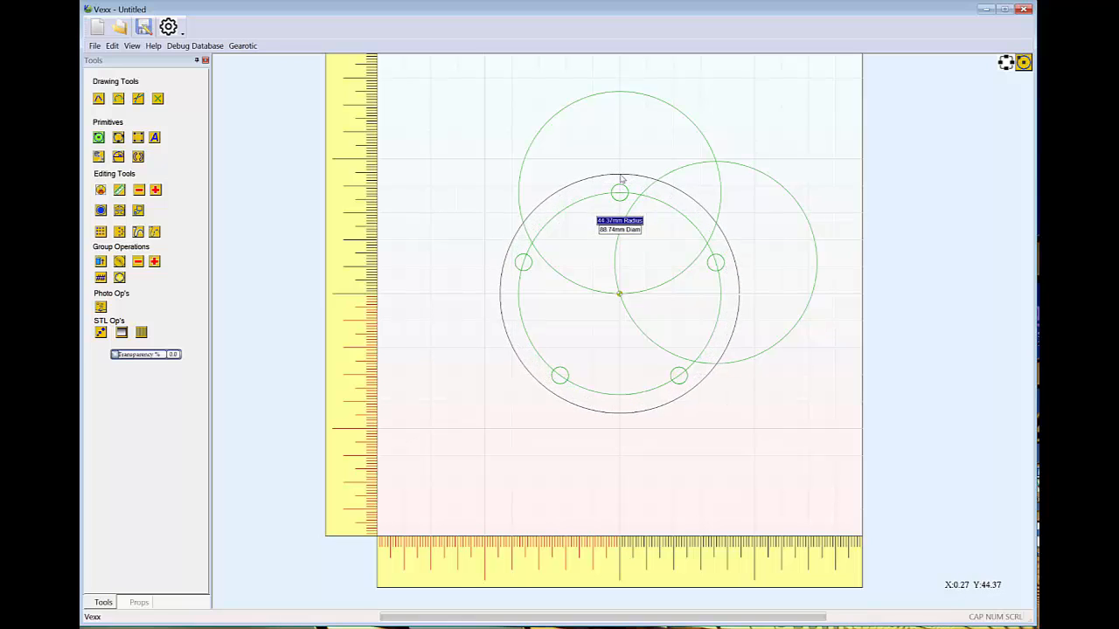
click(621, 178)
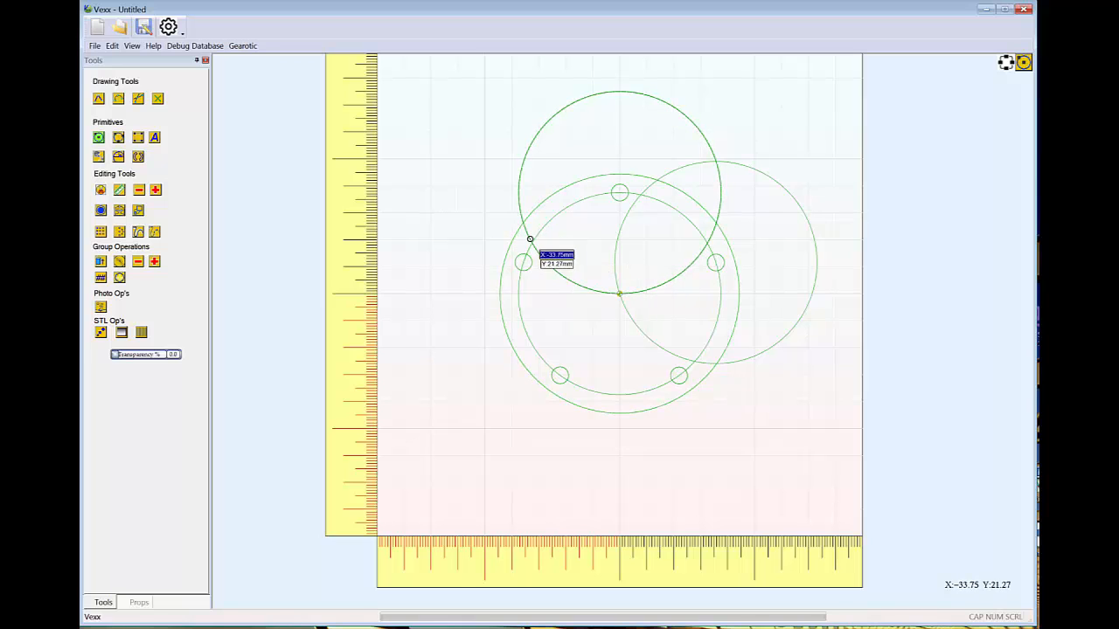
Trim the two offset large circles where they extend beyond the outer circle, plus the upper one's arc running right from the origin
click(100, 189)
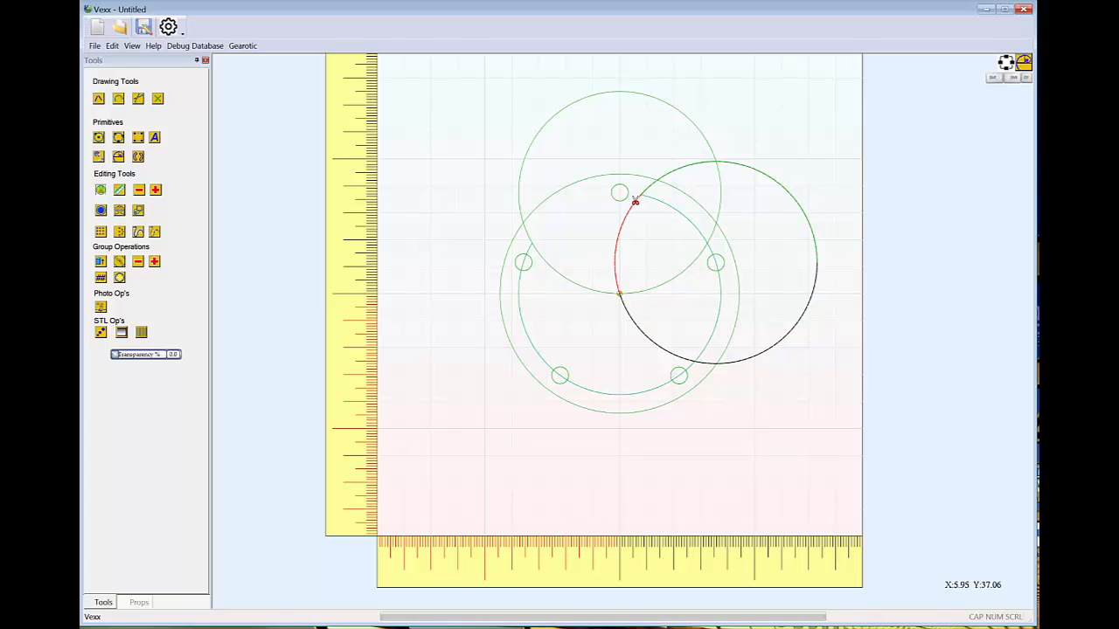
click(704, 140)
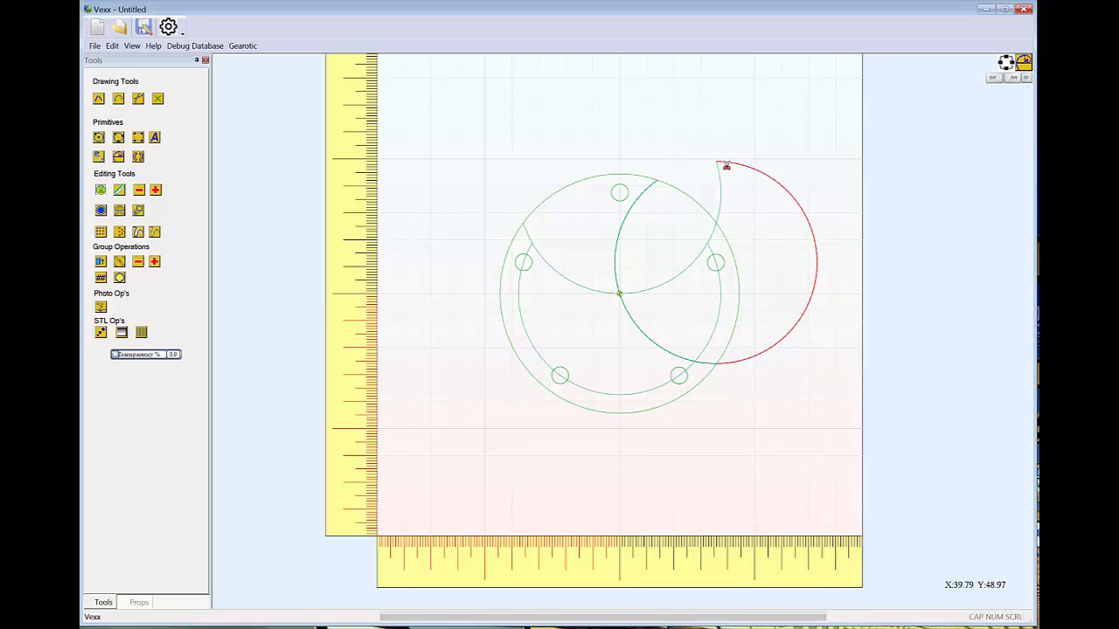
click(725, 165)
click(690, 268)
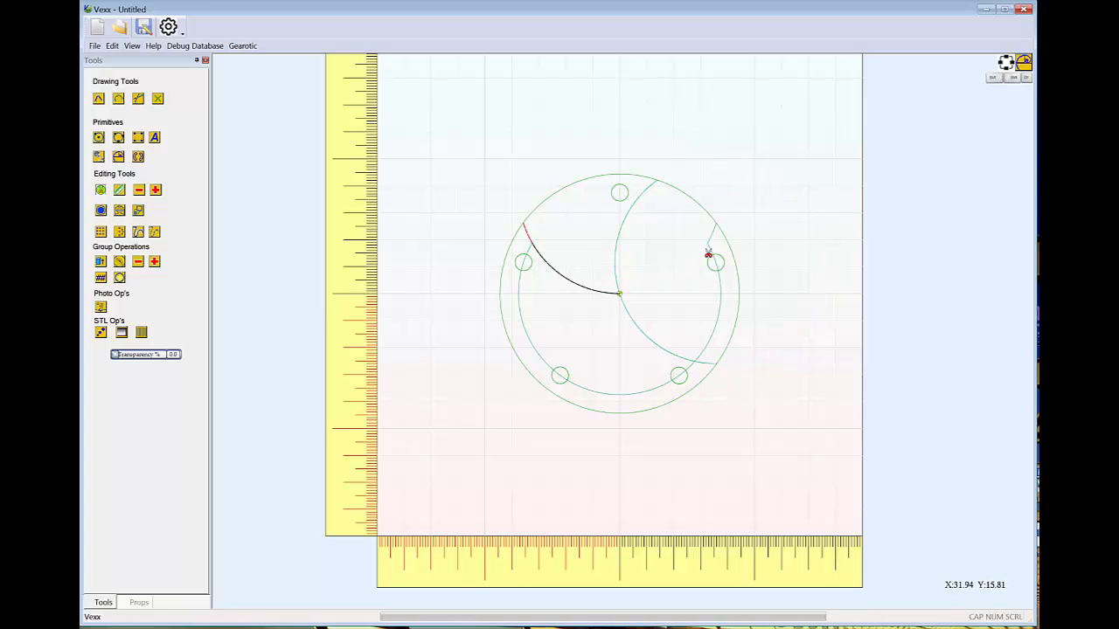
Trim away the right-hand arcs of the two concentric circles, the leftover fragment and the small circle on that side
click(711, 250)
click(716, 226)
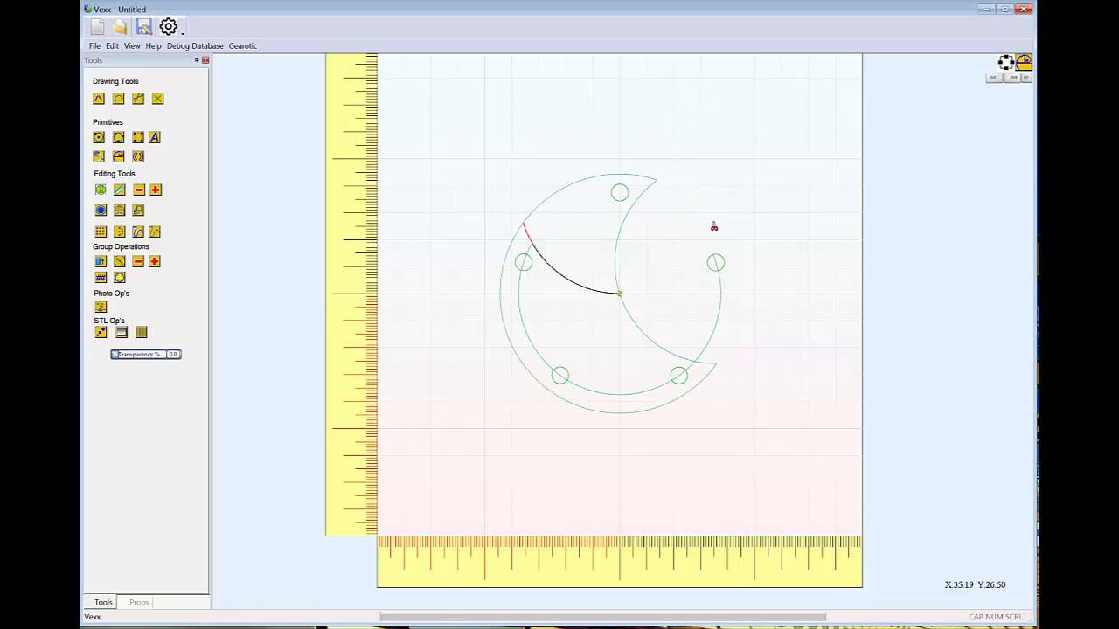
click(718, 324)
click(709, 270)
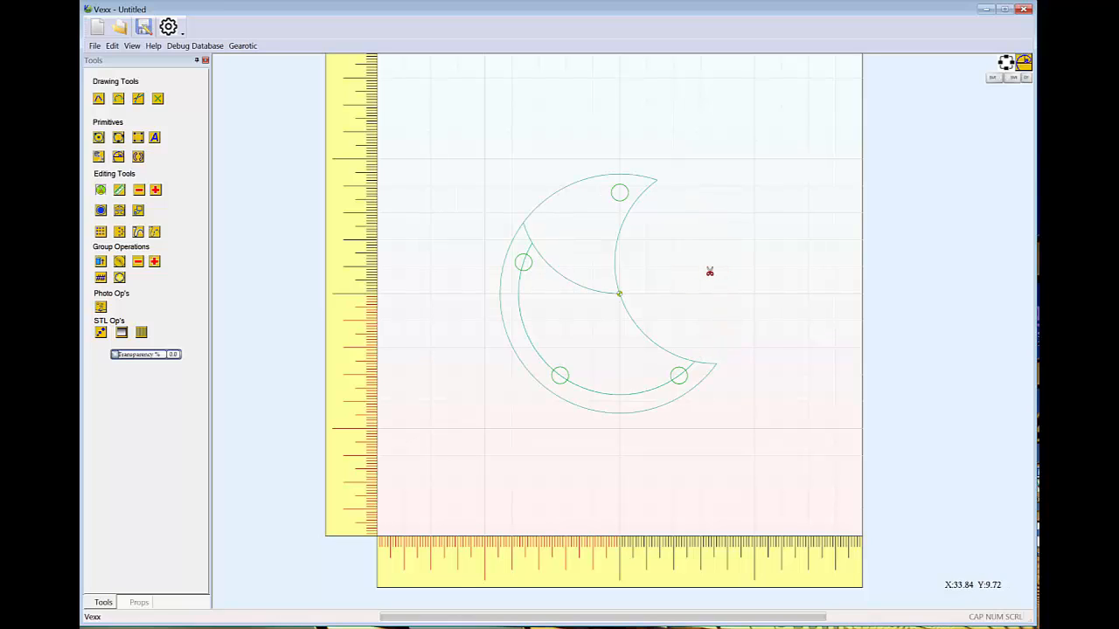
Trim the arc running from the origin toward the lower right and the small circle there, and undo the cut that removes the outer outline
click(650, 341)
click(679, 378)
click(690, 368)
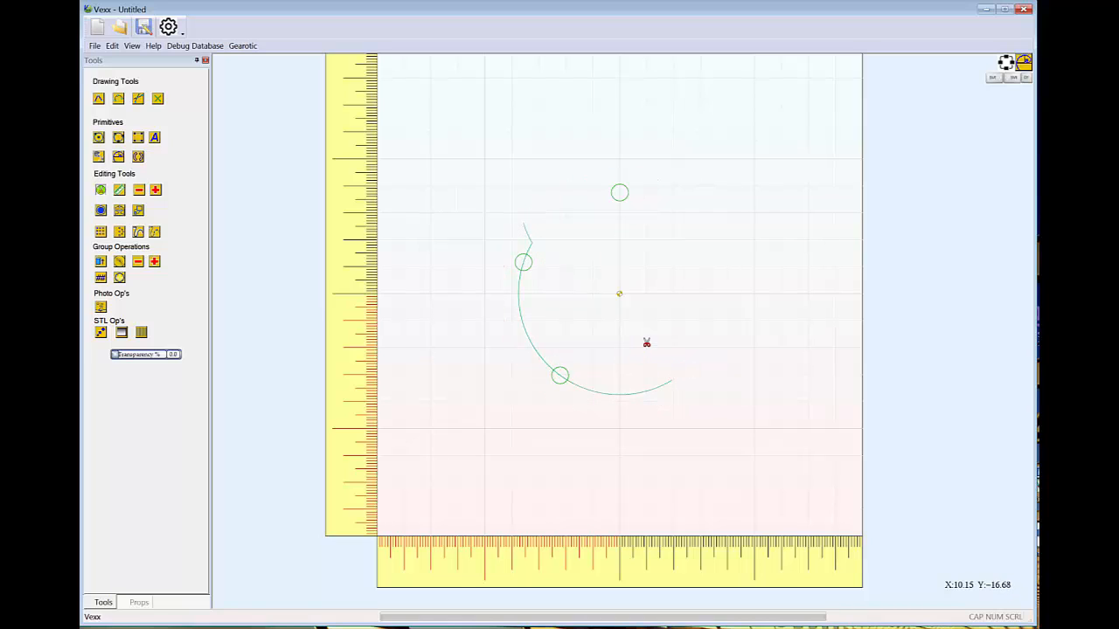
key(ctrl+z)
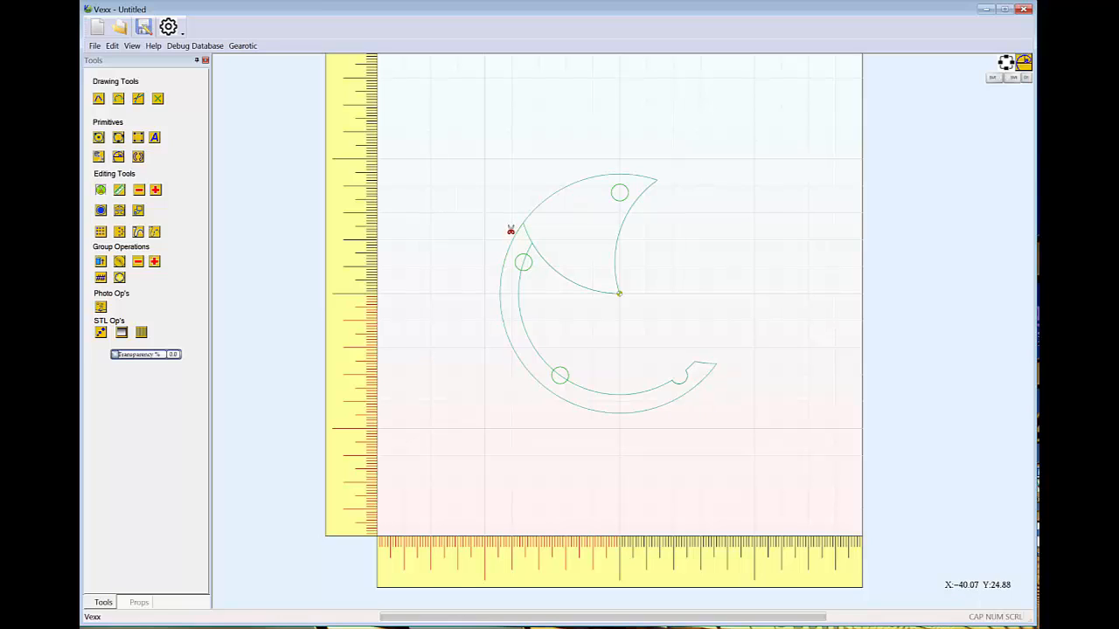
Trim away the remaining left and lower arcs and their small circles, keeping only the blade outline and its top hole
click(515, 236)
click(516, 237)
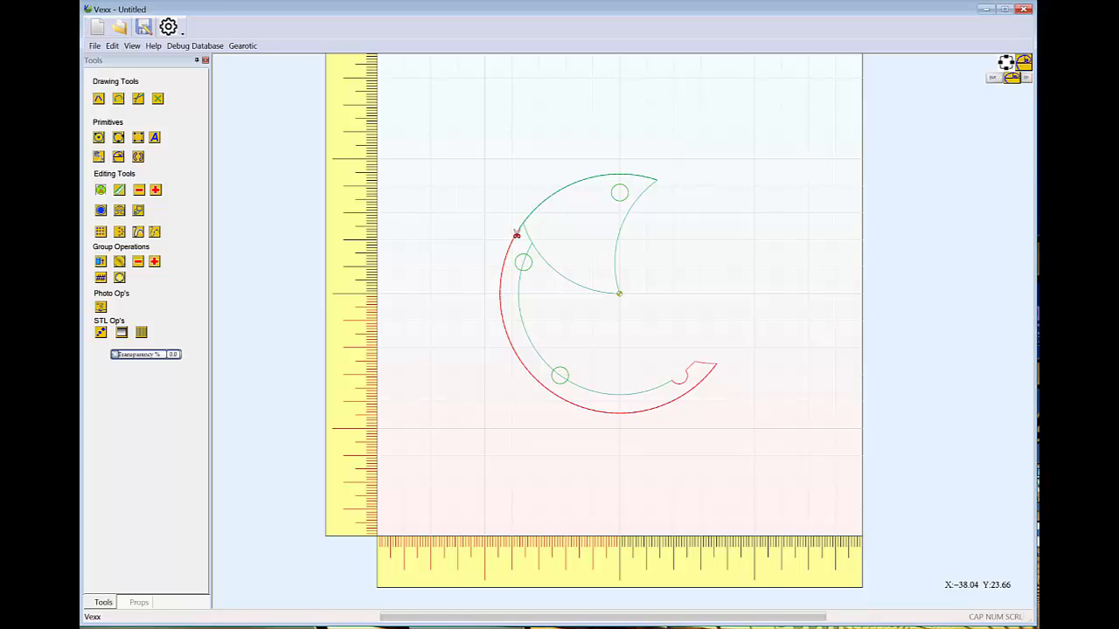
click(515, 235)
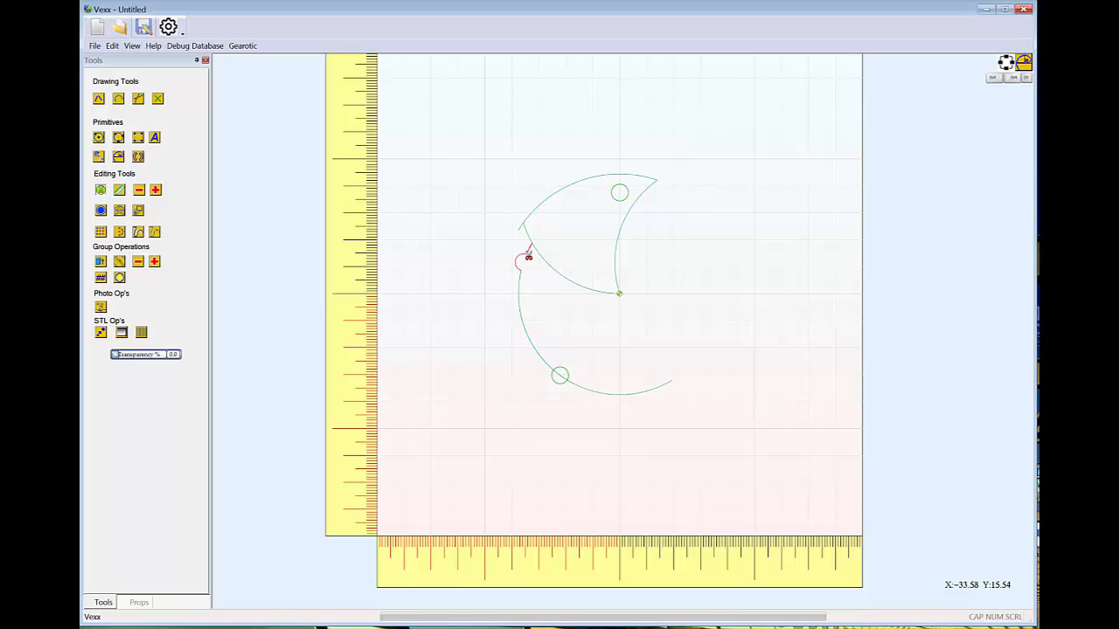
click(527, 254)
click(521, 287)
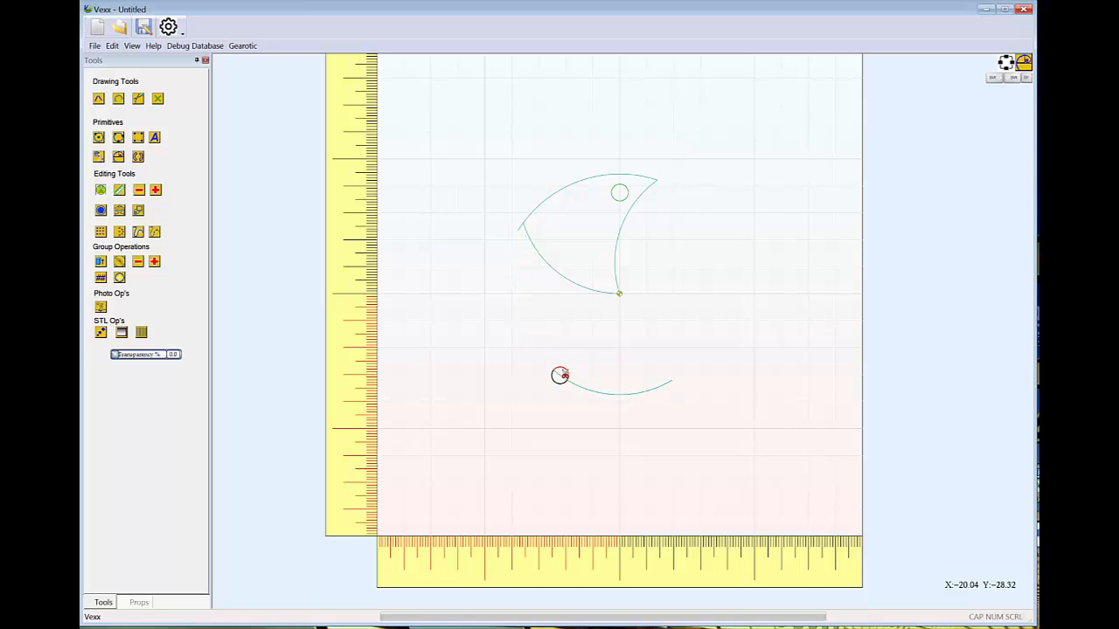
click(558, 376)
click(558, 379)
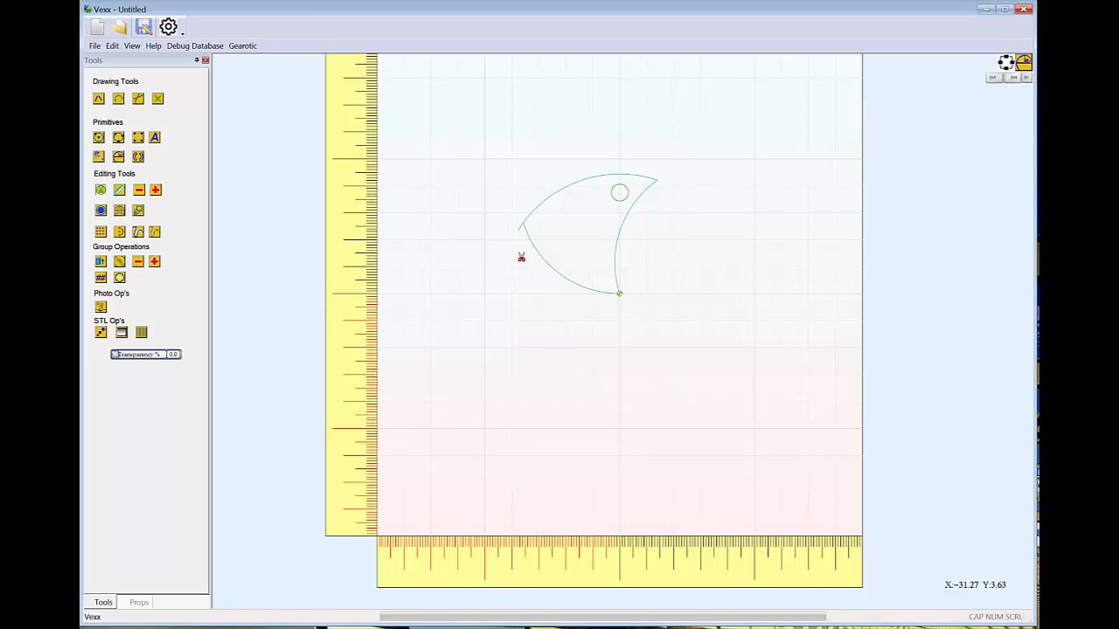
Trim off the short line overshooting the blade outline's left corner
scroll(518, 232, up, 5)
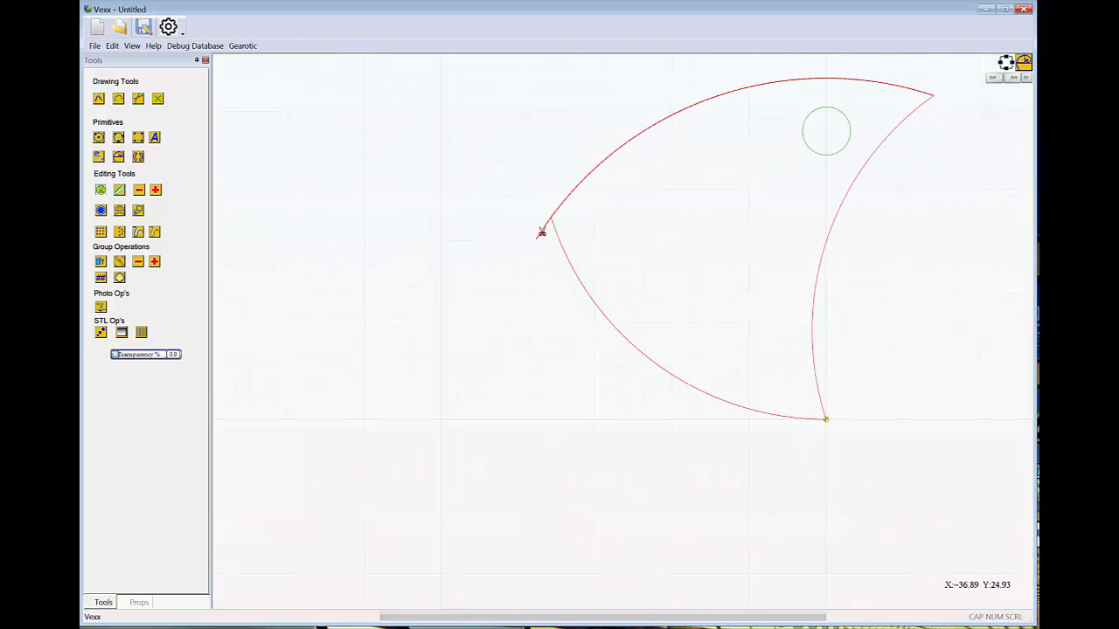
scroll(543, 218, up, 4)
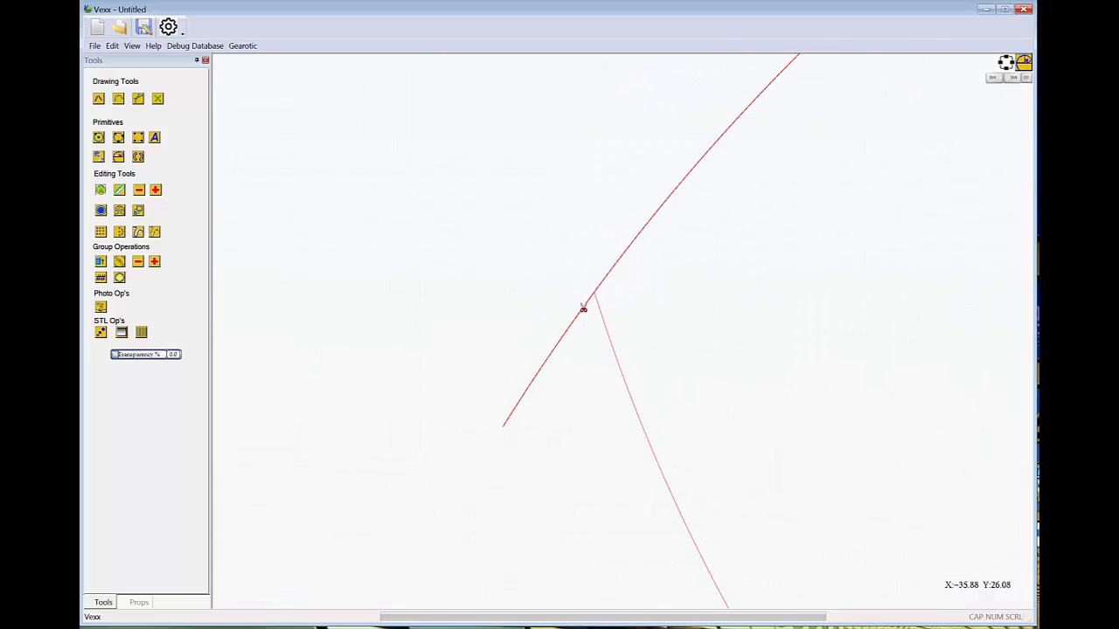
scroll(581, 329, down, 3)
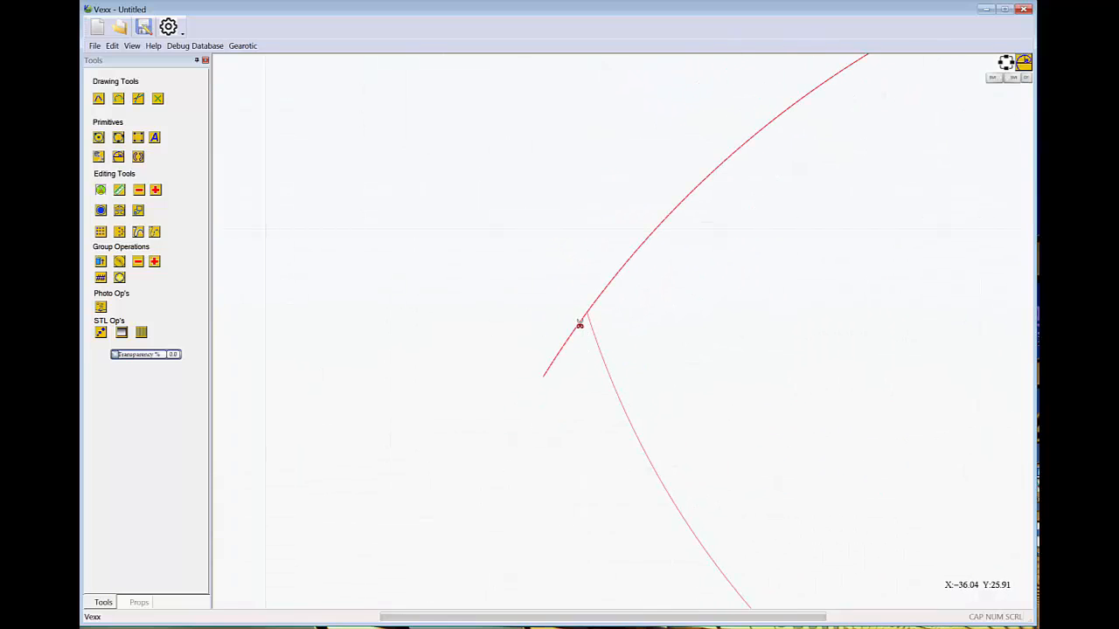
scroll(594, 358, down, 3)
scroll(592, 350, up, 3)
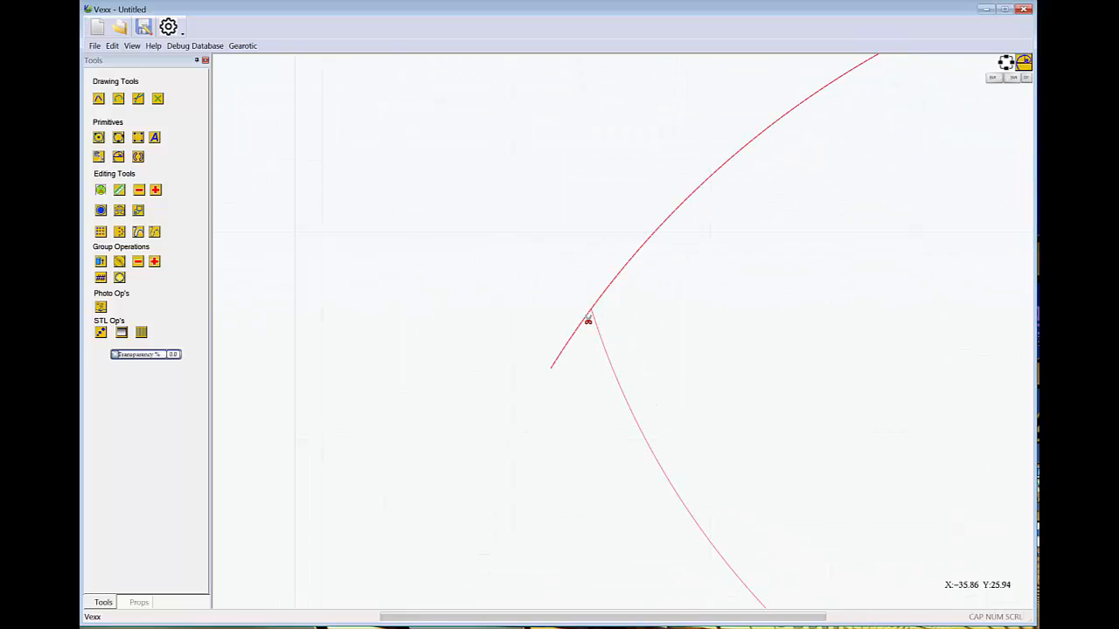
scroll(599, 320, up, 3)
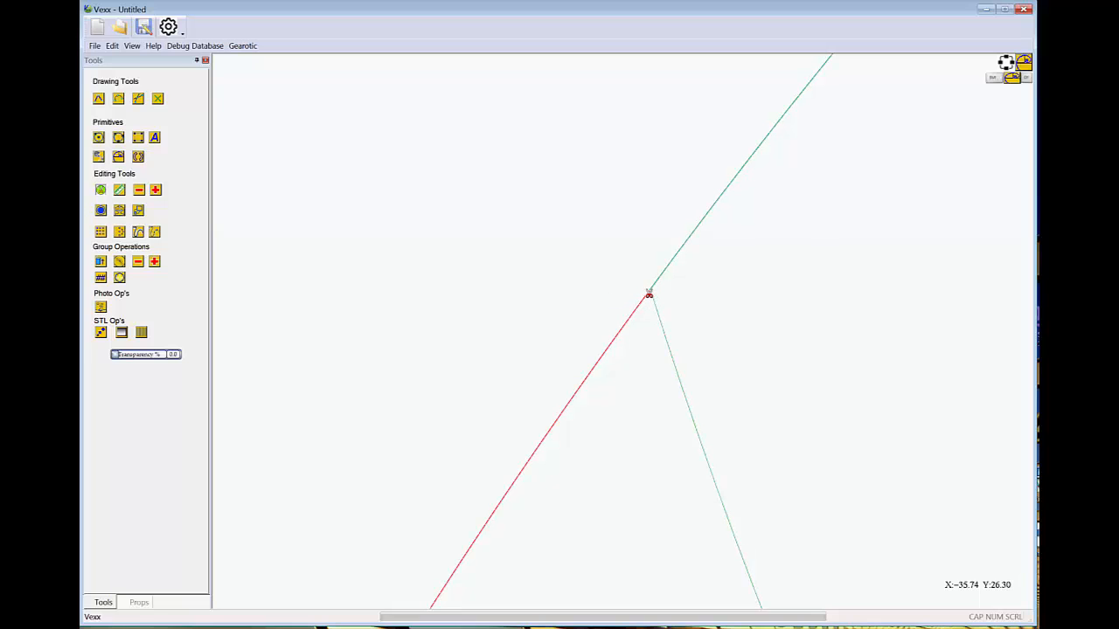
click(649, 294)
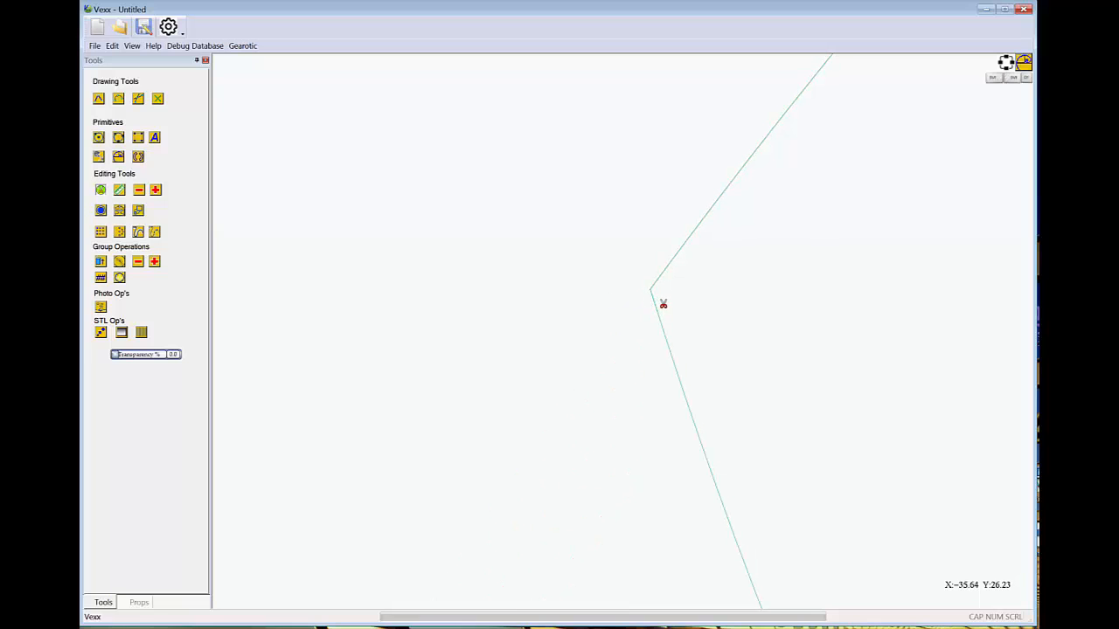
scroll(664, 303, up, 3)
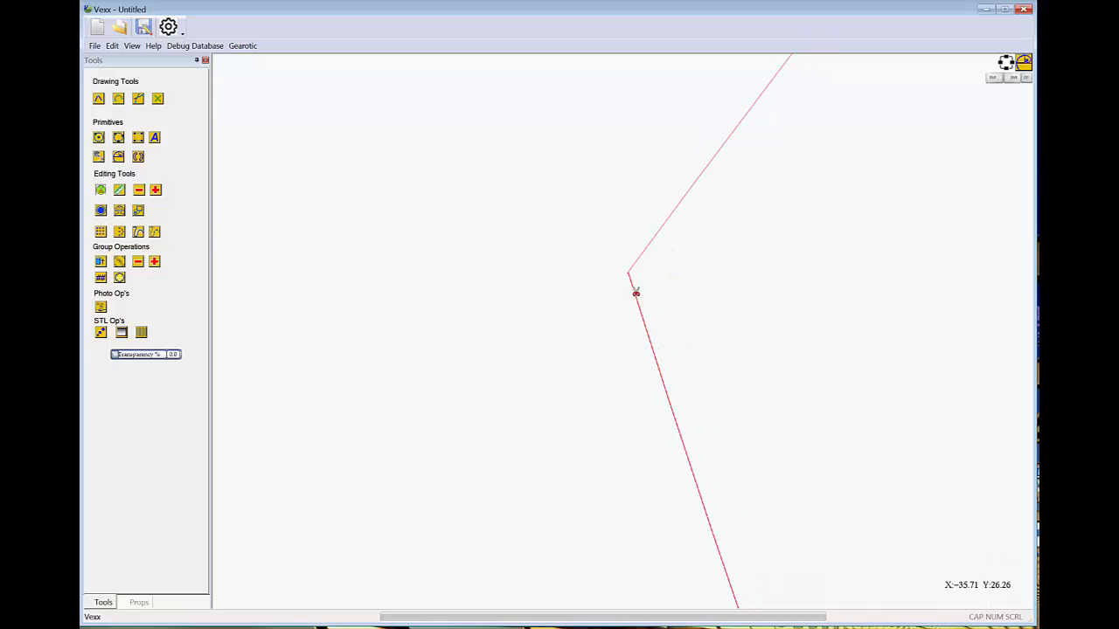
click(635, 292)
click(644, 305)
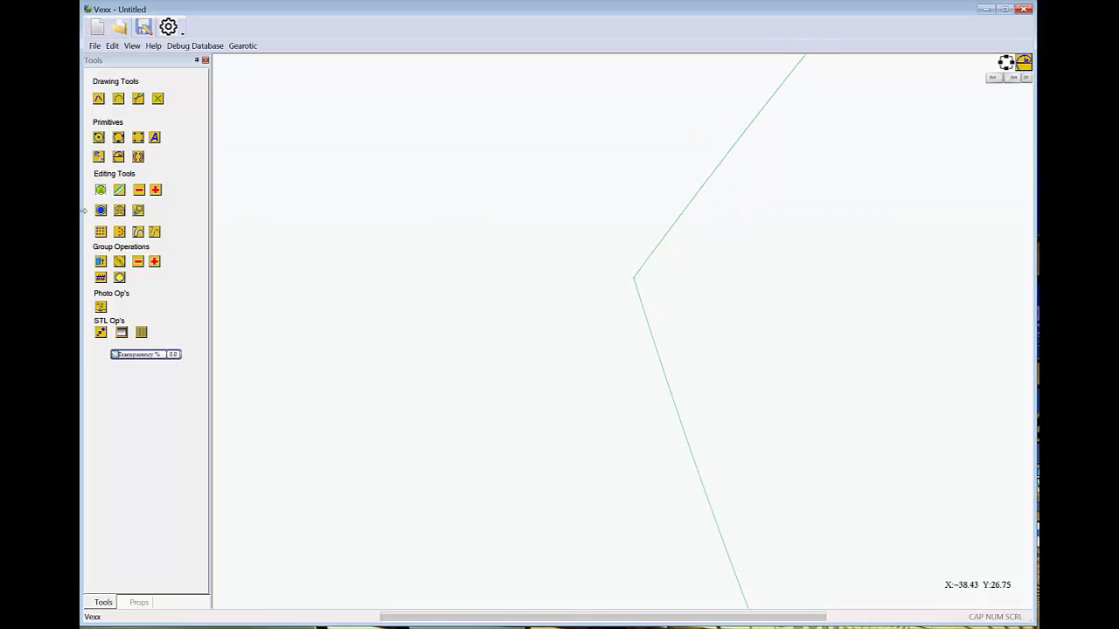
Select the blade outline and move its stray end point onto the left corner point
key(Escape)
click(644, 269)
scroll(624, 287, up, 5)
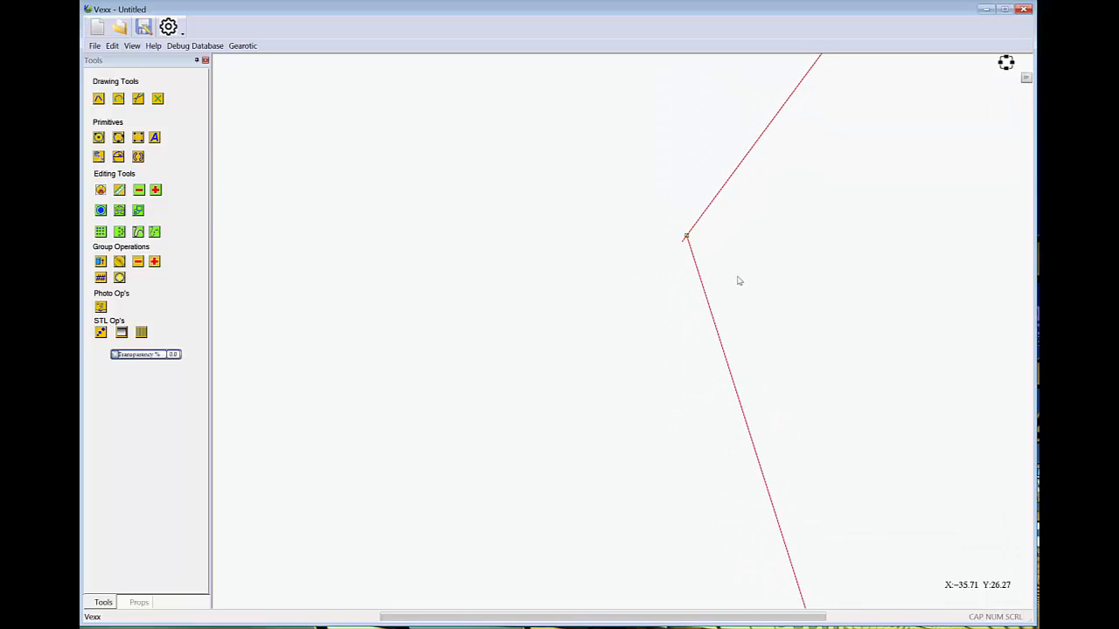
middle_drag(736, 263, 727, 292)
scroll(725, 288, up, 3)
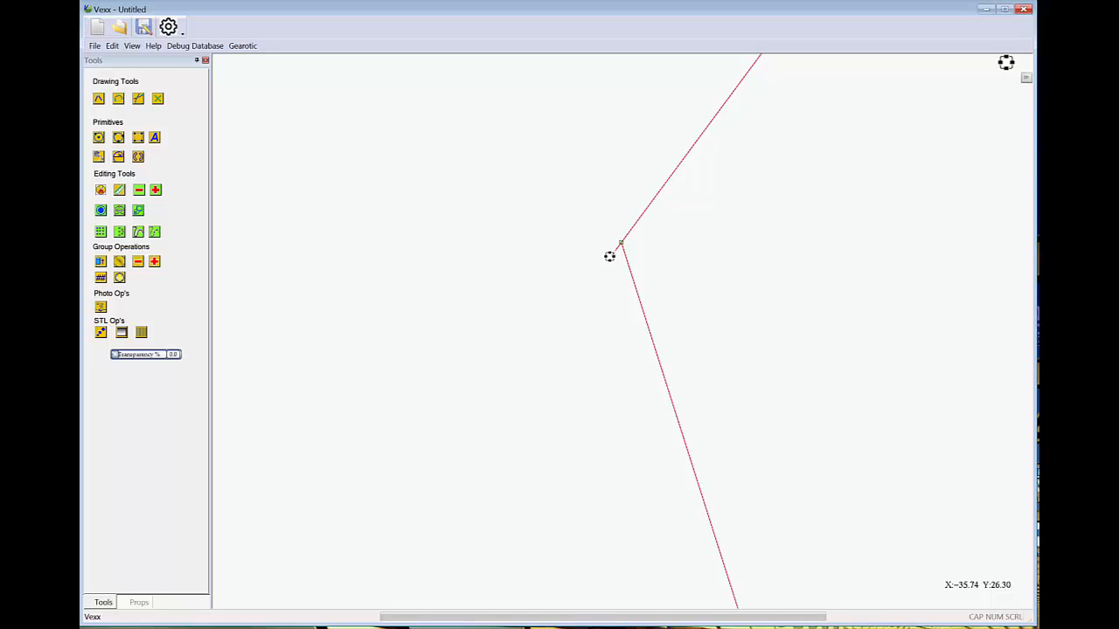
drag(609, 257, 621, 244)
drag(614, 267, 610, 288)
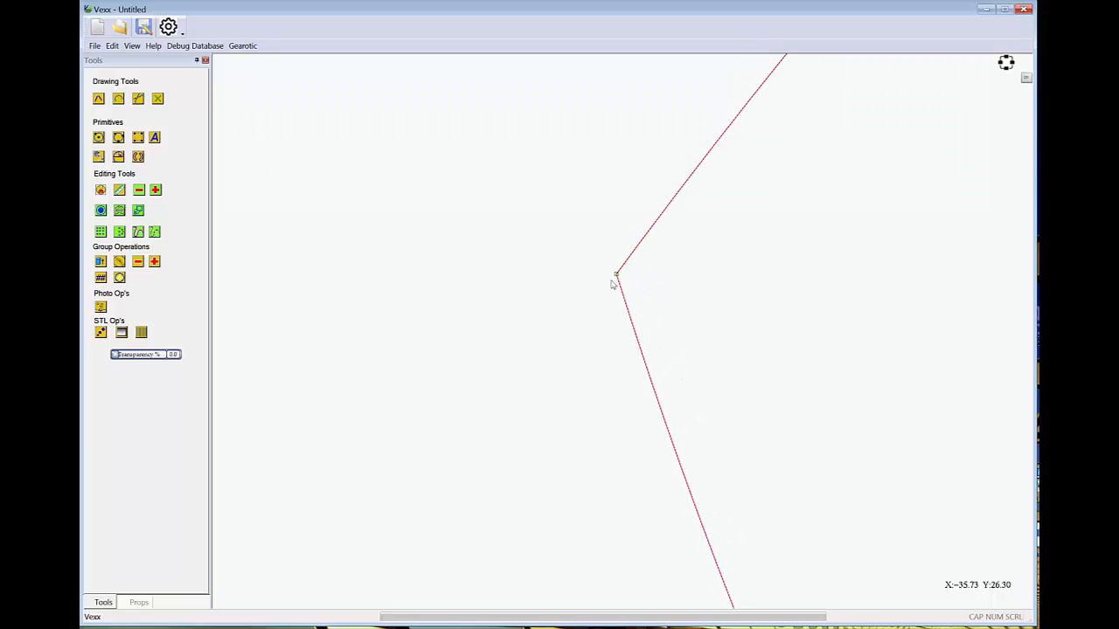
Draw a circle about 13.2 mm in diameter, concentric with the blade's top hole and reaching the blade's right edge
scroll(614, 282, down, 5)
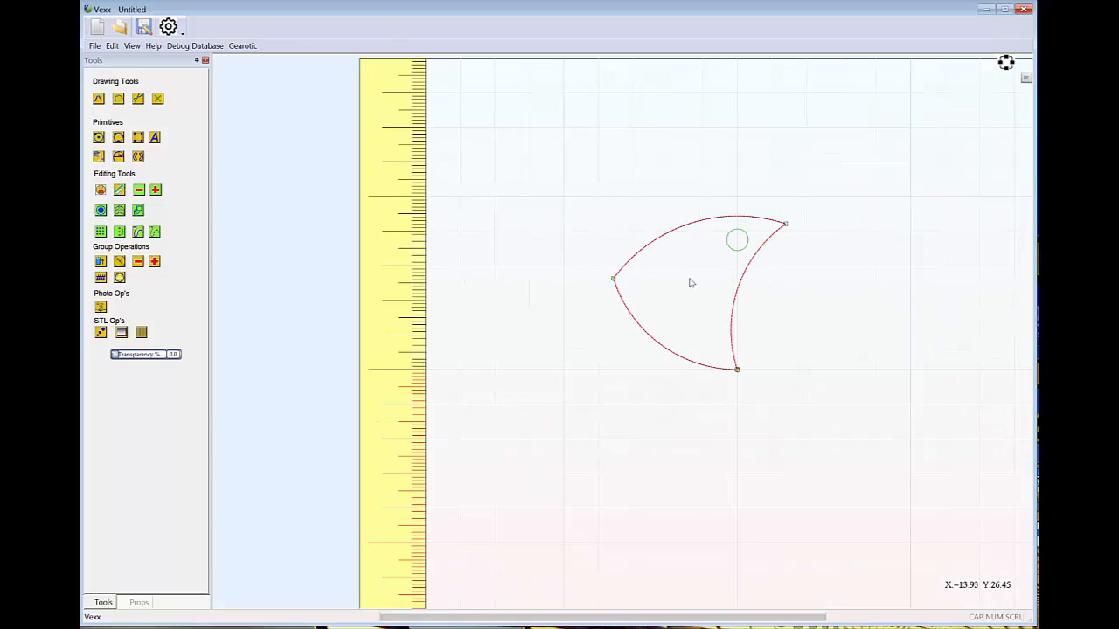
scroll(752, 306, up, 2)
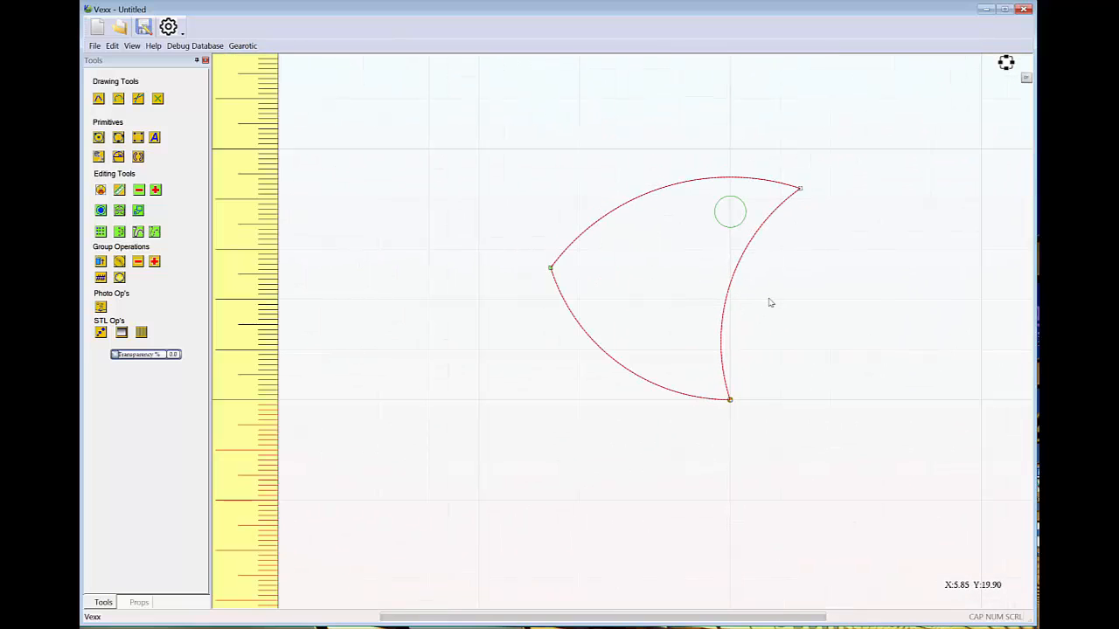
scroll(781, 300, down, 2)
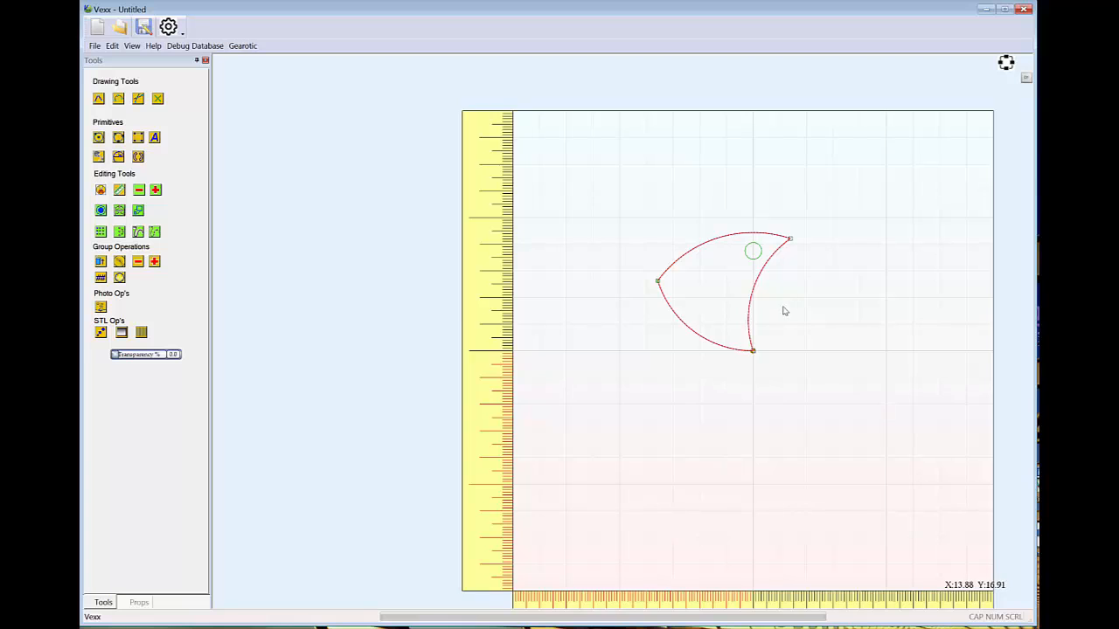
middle_drag(785, 312, 710, 311)
scroll(719, 272, up, 2)
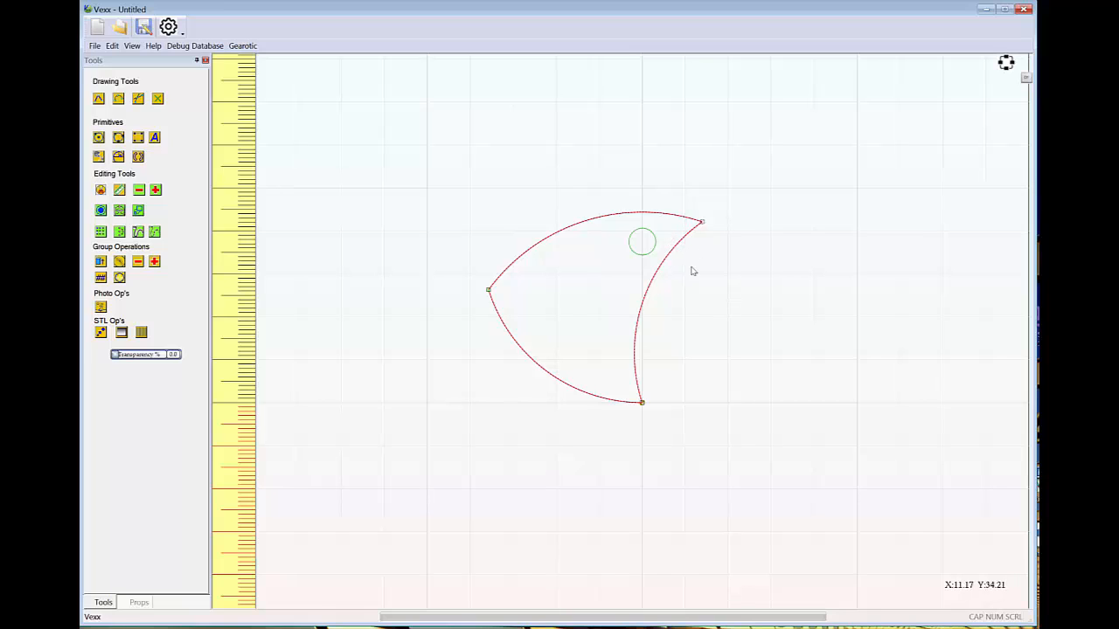
click(99, 138)
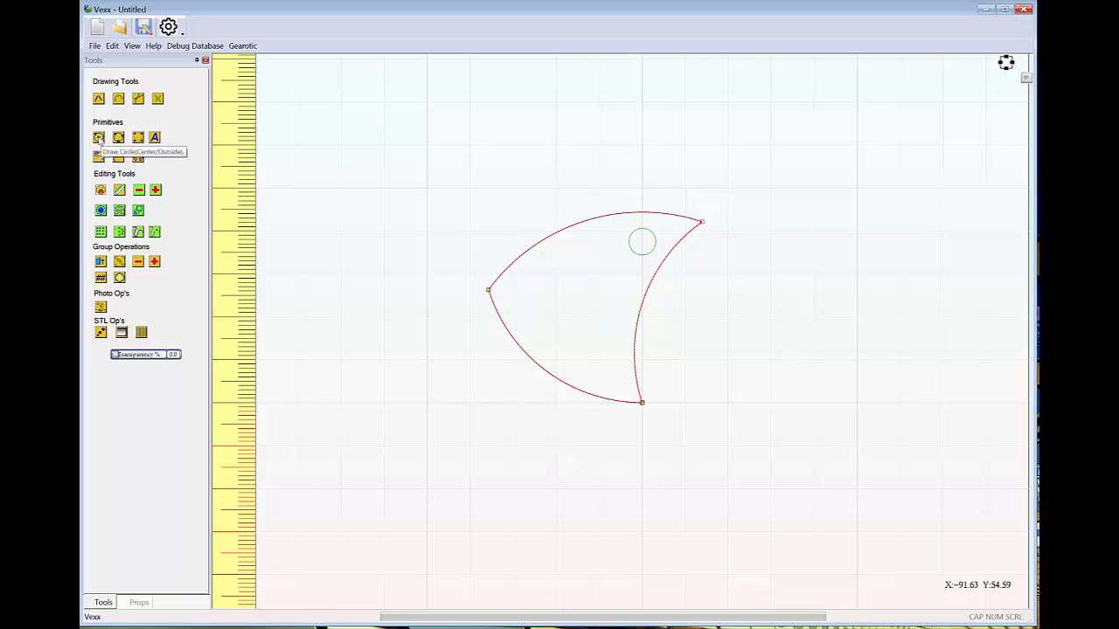
click(643, 244)
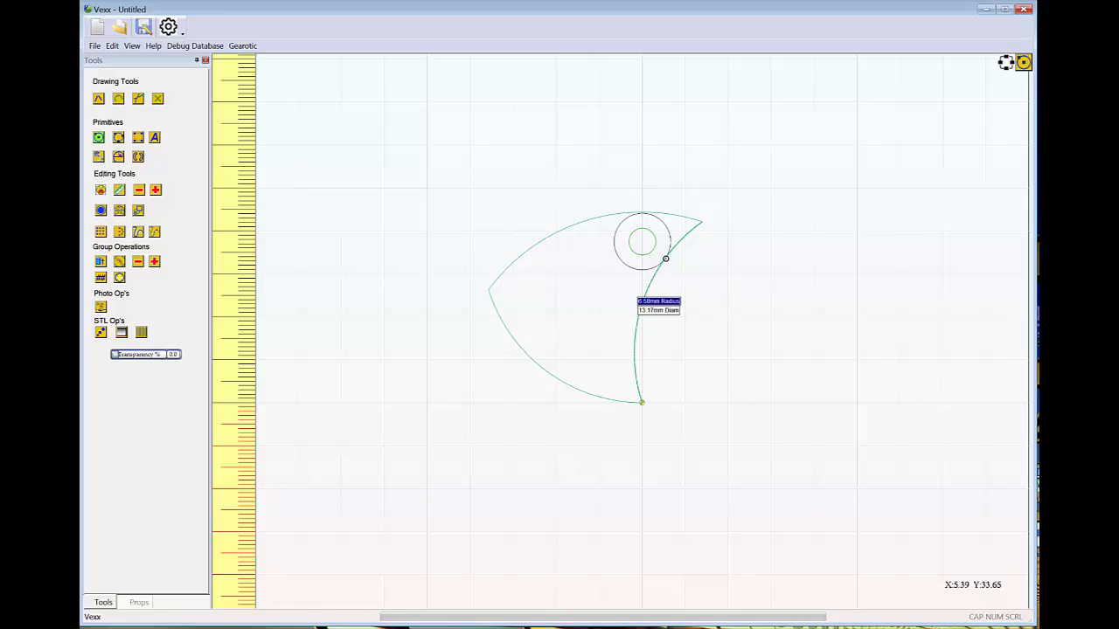
click(666, 261)
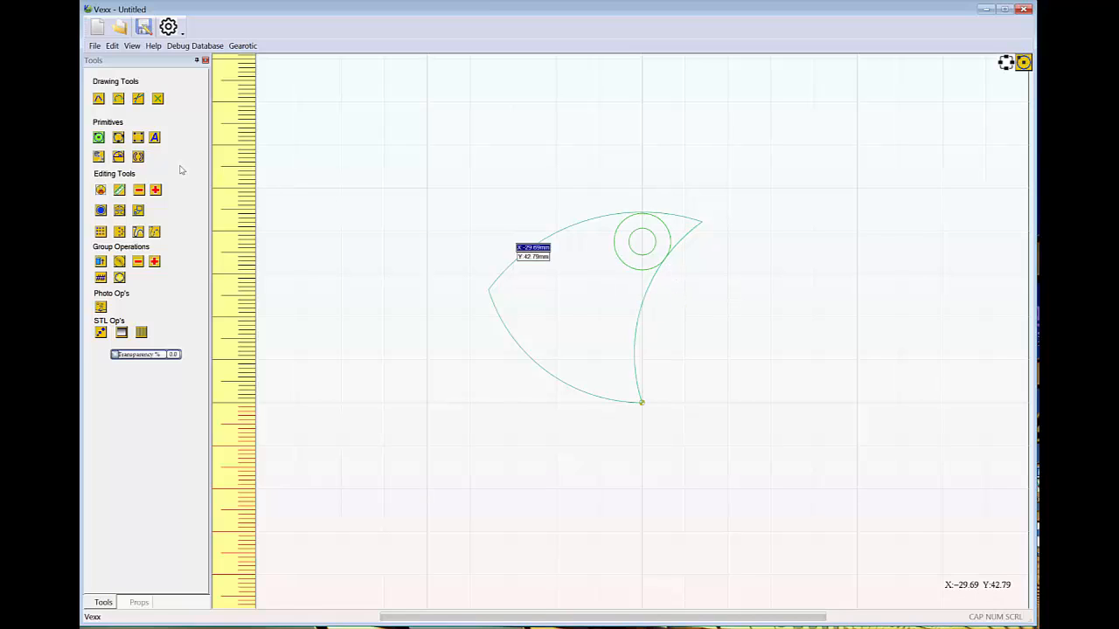
Trim off the blade's pointed upper-right tip outside the new circle, cutting both the upper and right edges
click(100, 192)
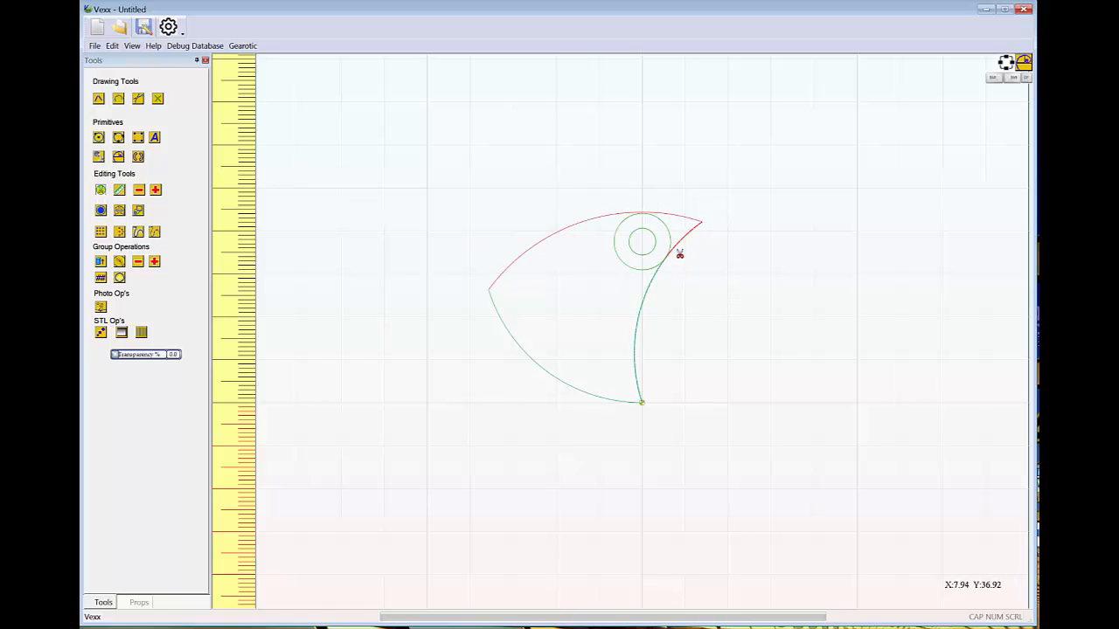
scroll(668, 259, up, 3)
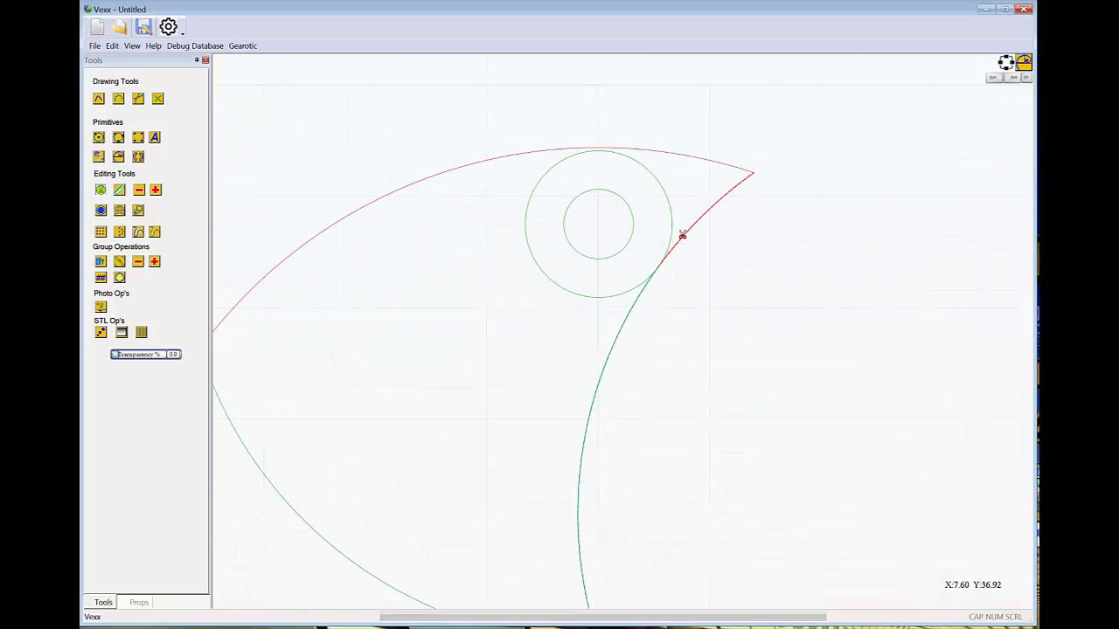
click(598, 150)
click(598, 150)
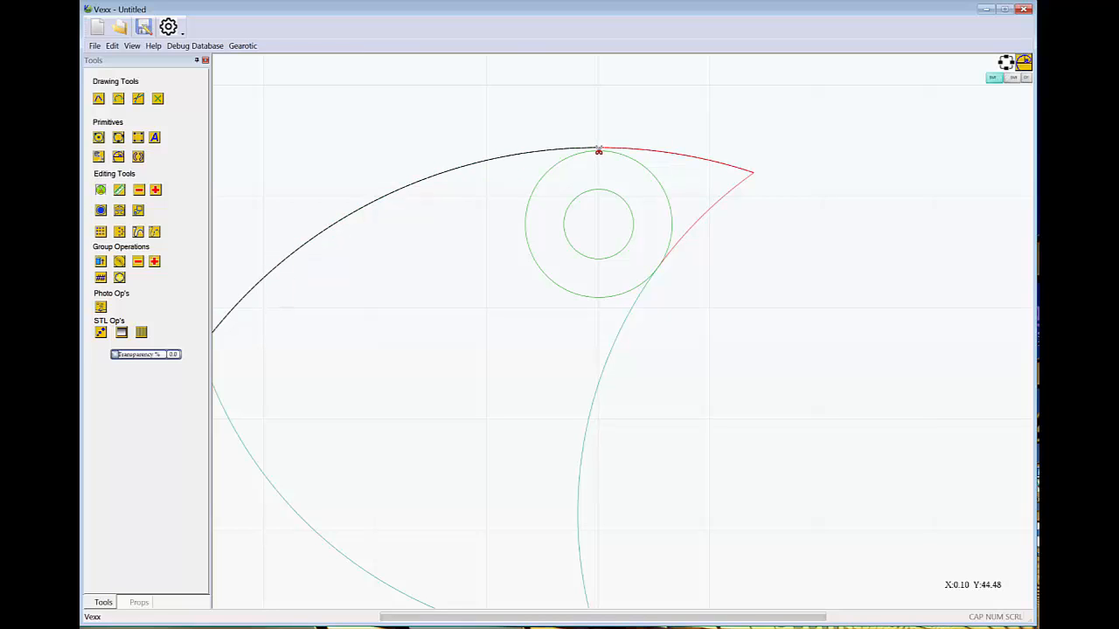
click(598, 151)
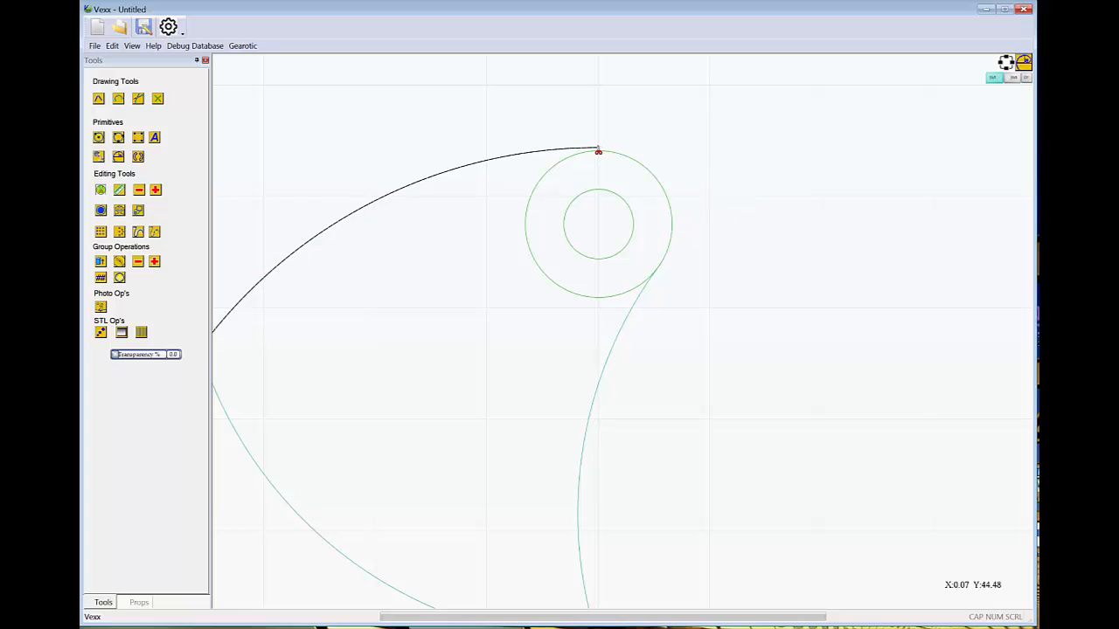
Select the open blade outline and move the loose end of its upper arc onto the outer circle's topmost point
scroll(594, 147, up, 8)
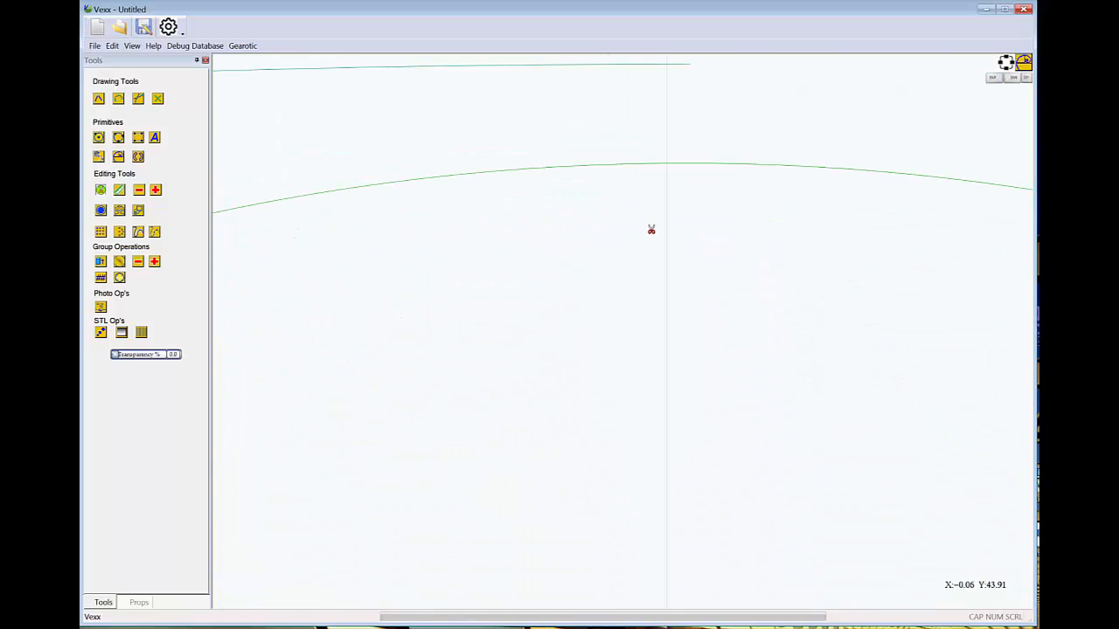
middle_drag(686, 242, 660, 333)
key(Escape)
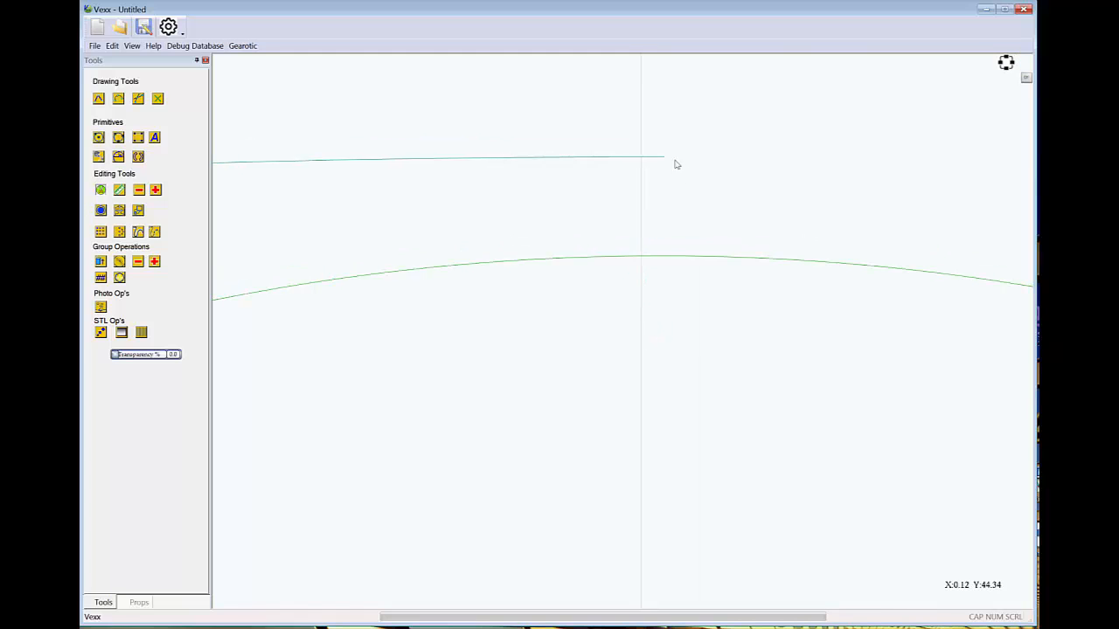
click(657, 159)
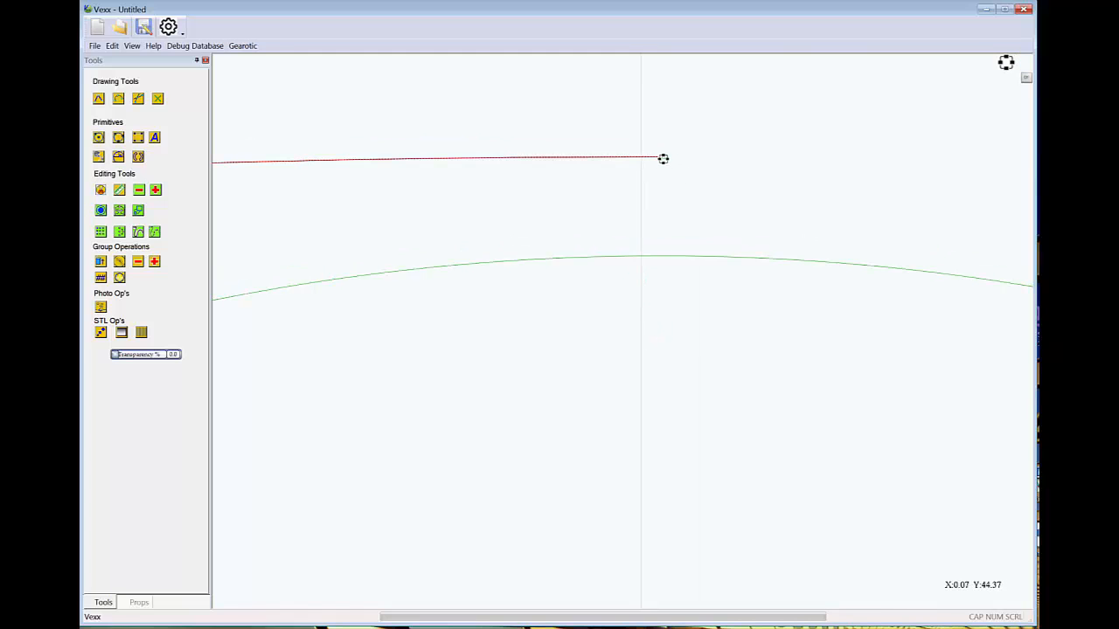
drag(663, 158, 641, 256)
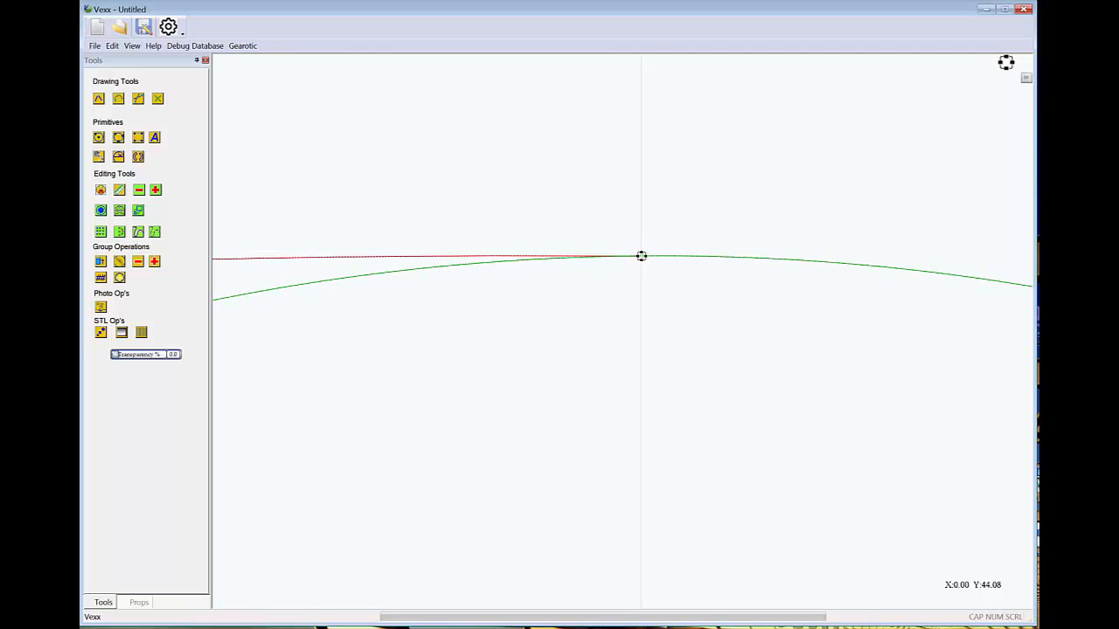
Trim away the part of the outer circle inside the blade, leaving its right arc as a rounded corner around the hole
scroll(639, 297, down, 5)
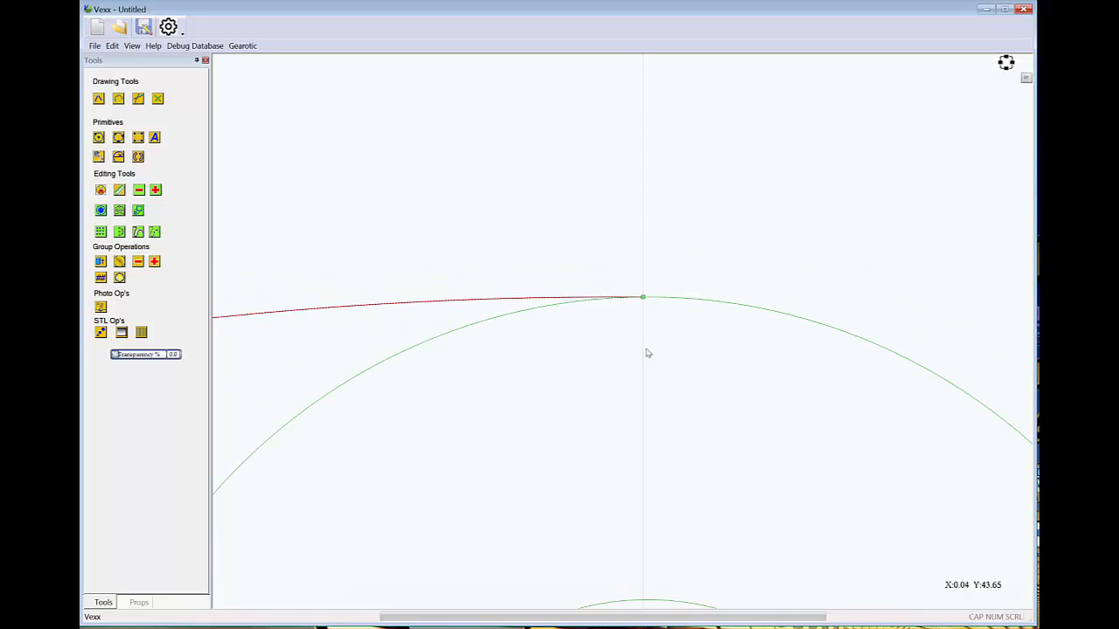
middle_drag(650, 380, 736, 203)
scroll(687, 292, down, 5)
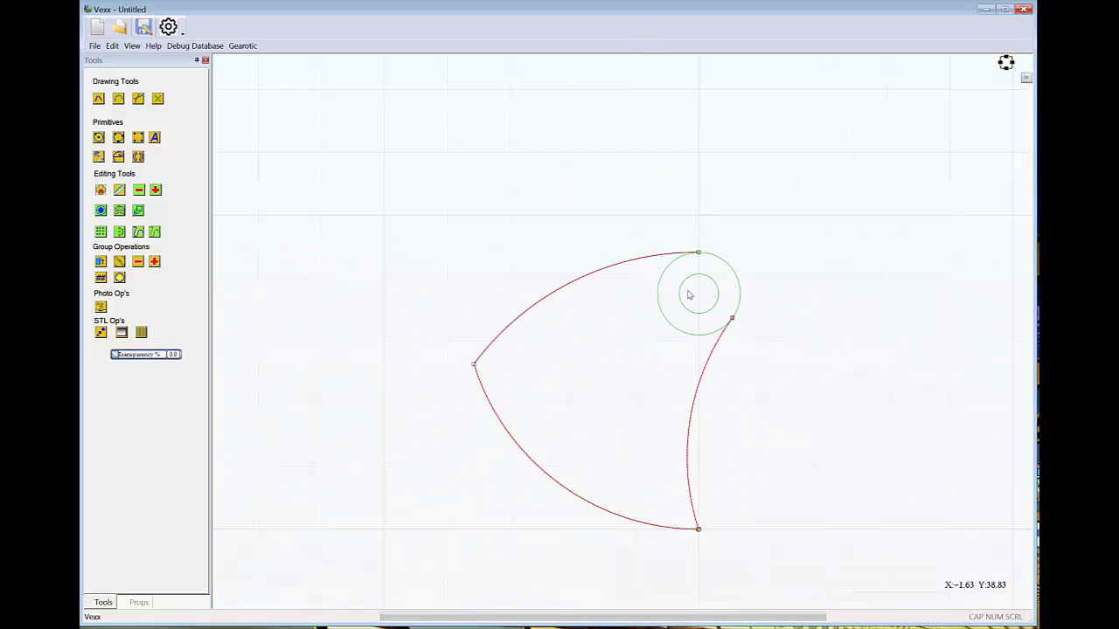
middle_drag(633, 341, 642, 308)
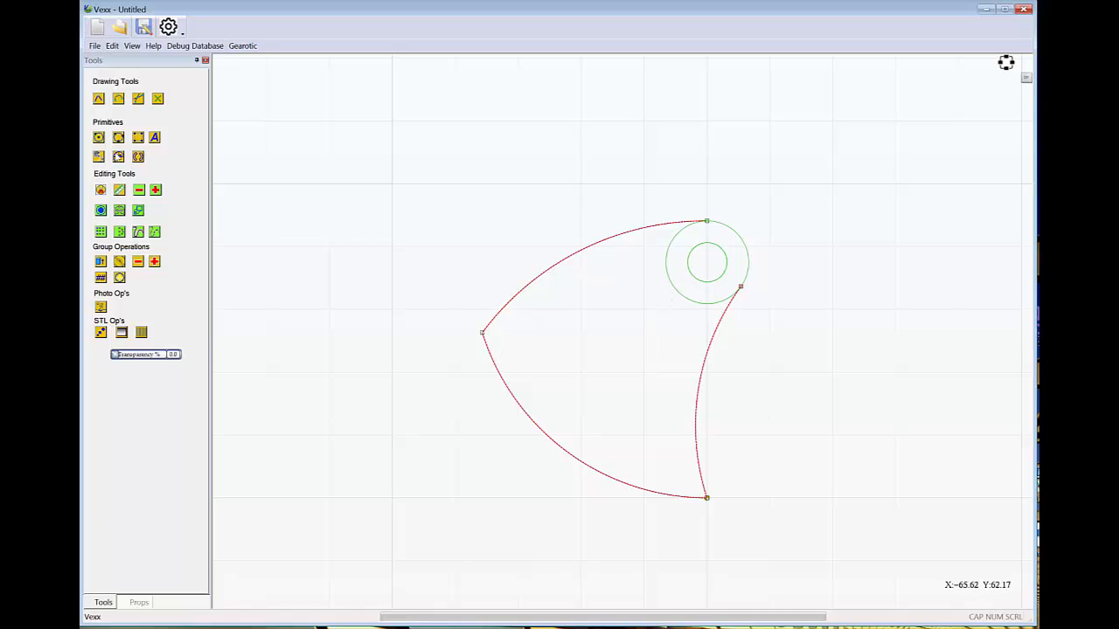
click(101, 190)
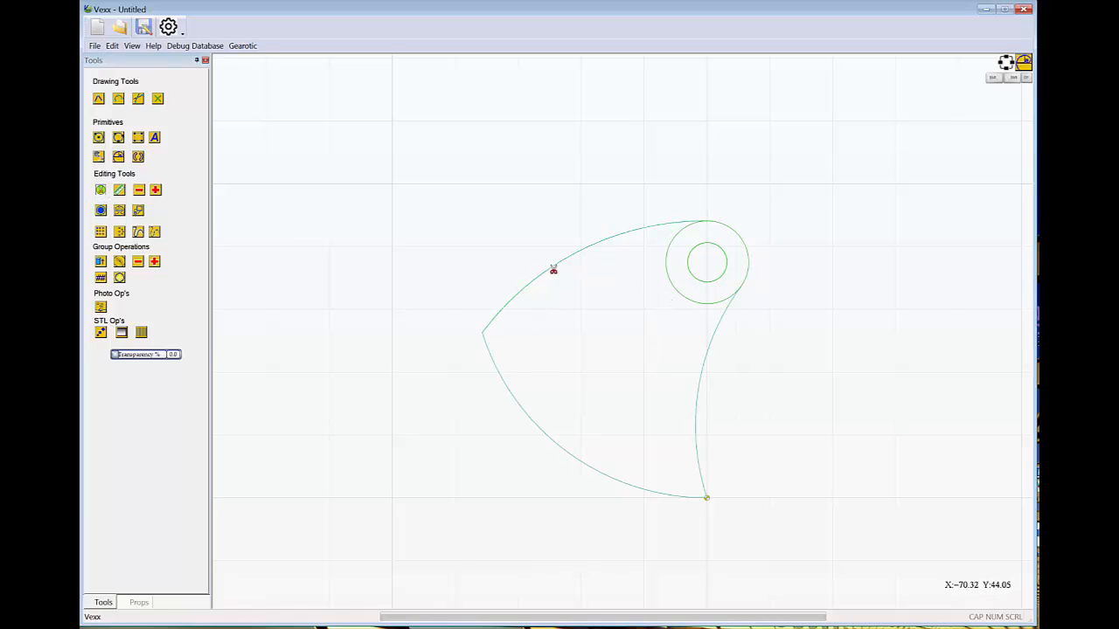
click(673, 294)
scroll(638, 364, down, 2)
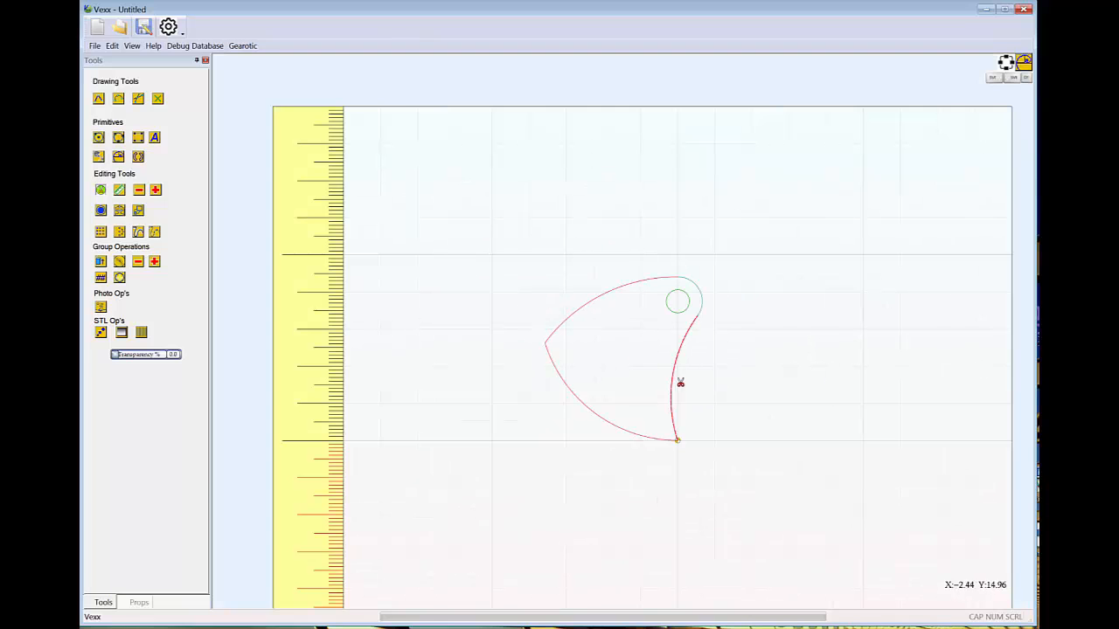
scroll(702, 324, down, 2)
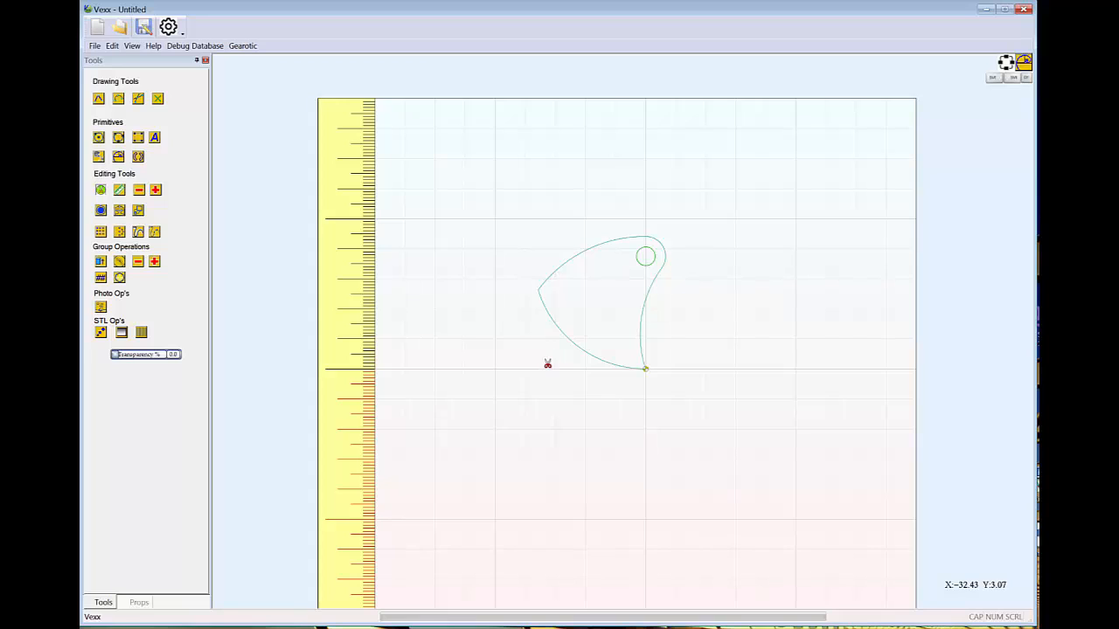
key(Escape)
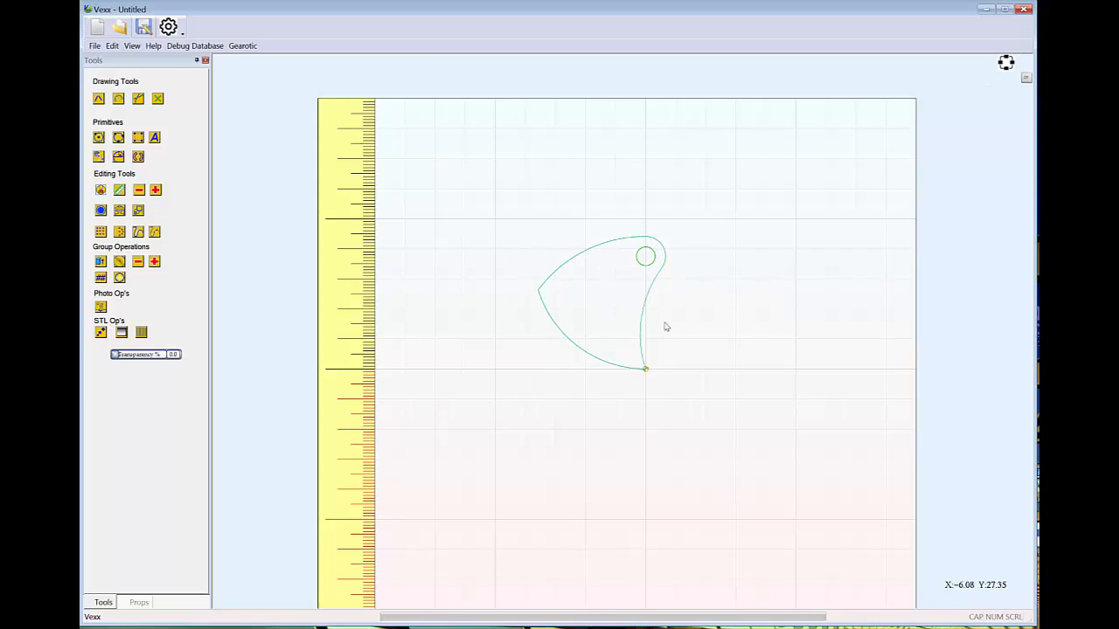
Draw a 6 mm diameter circle inside the blade near its left corner
click(99, 137)
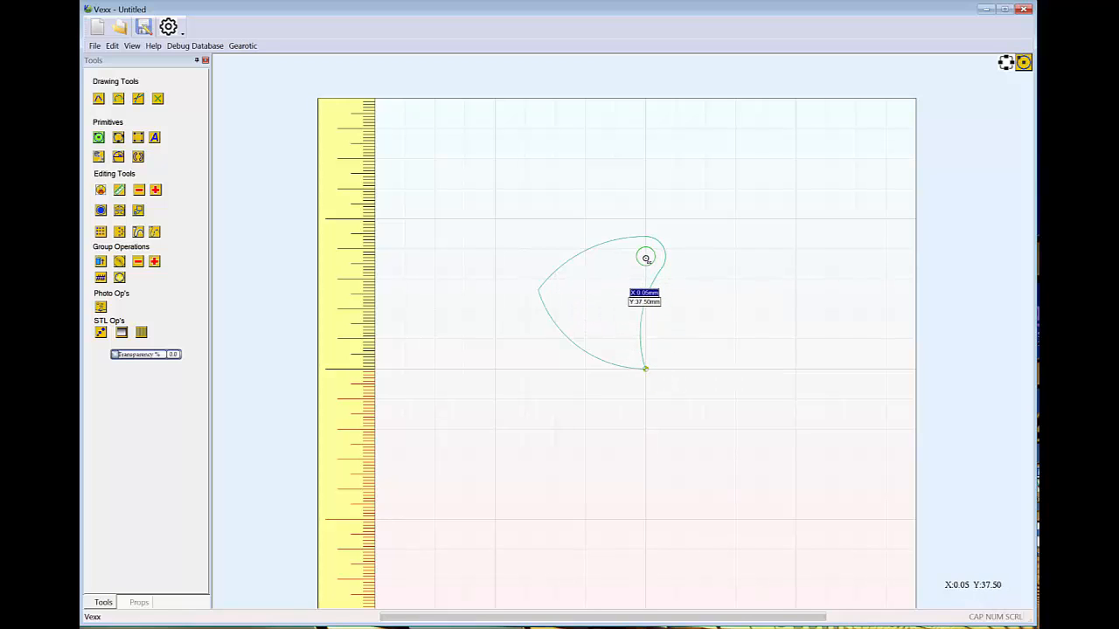
click(557, 293)
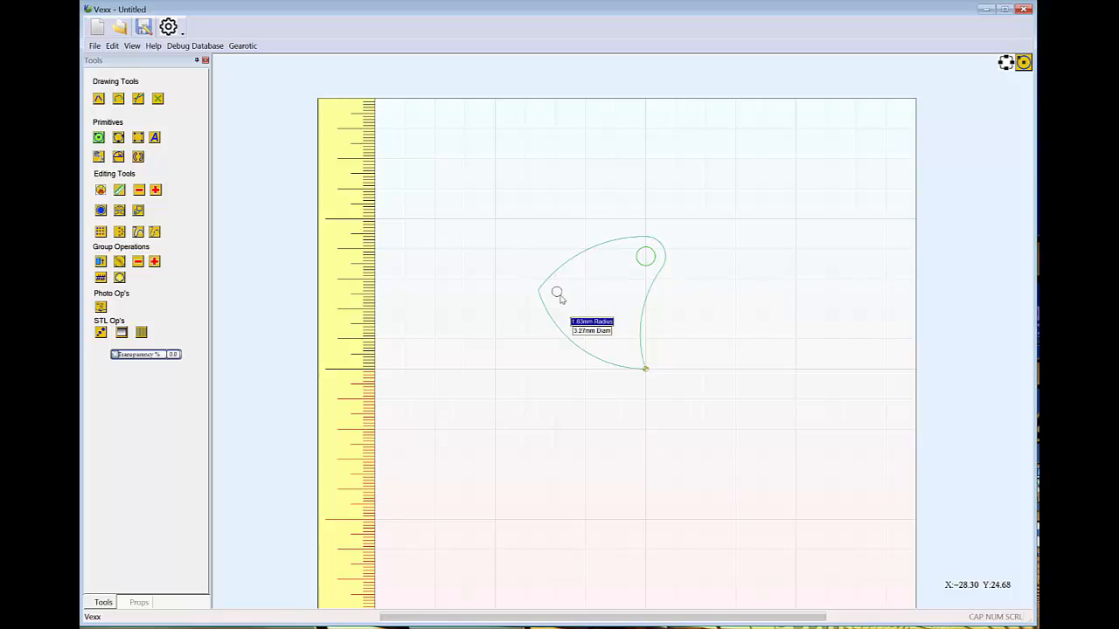
key(Tab)
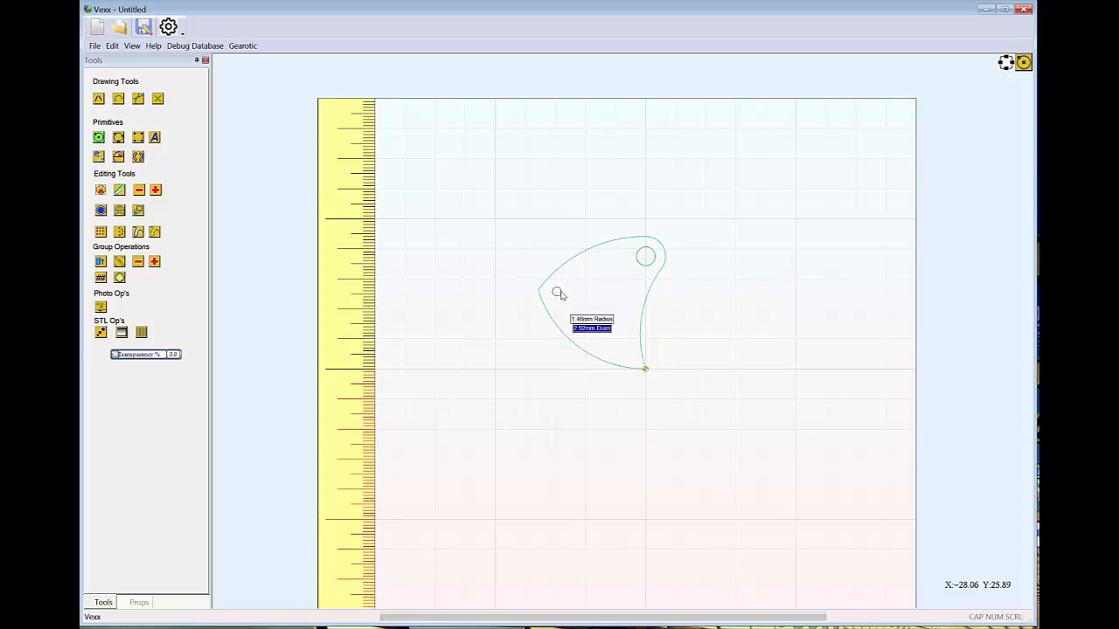
text(6.25)
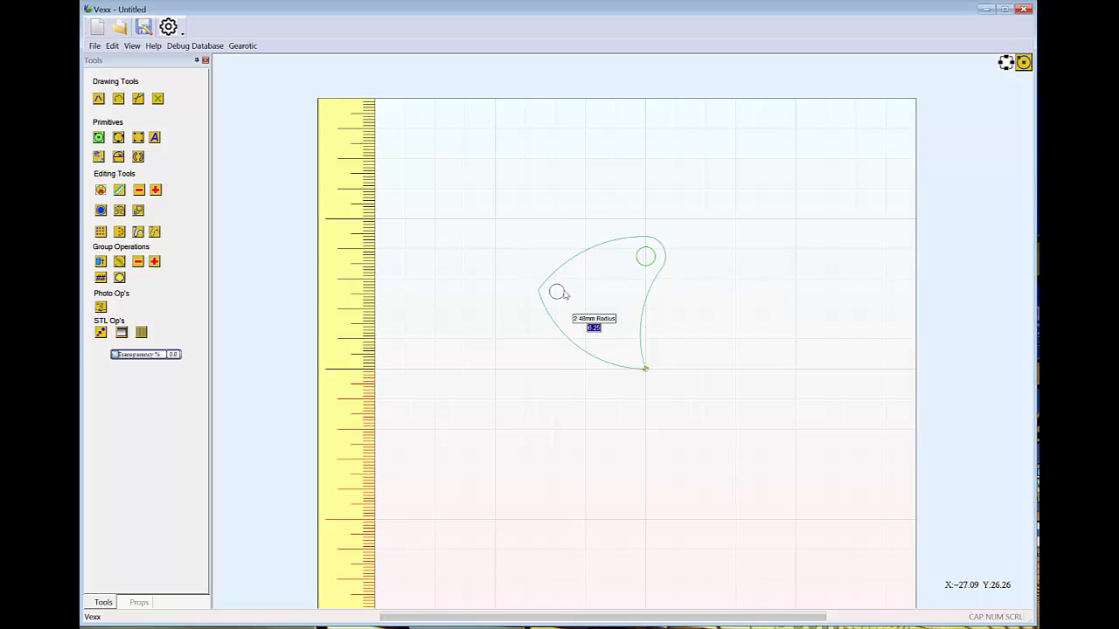
key(Return)
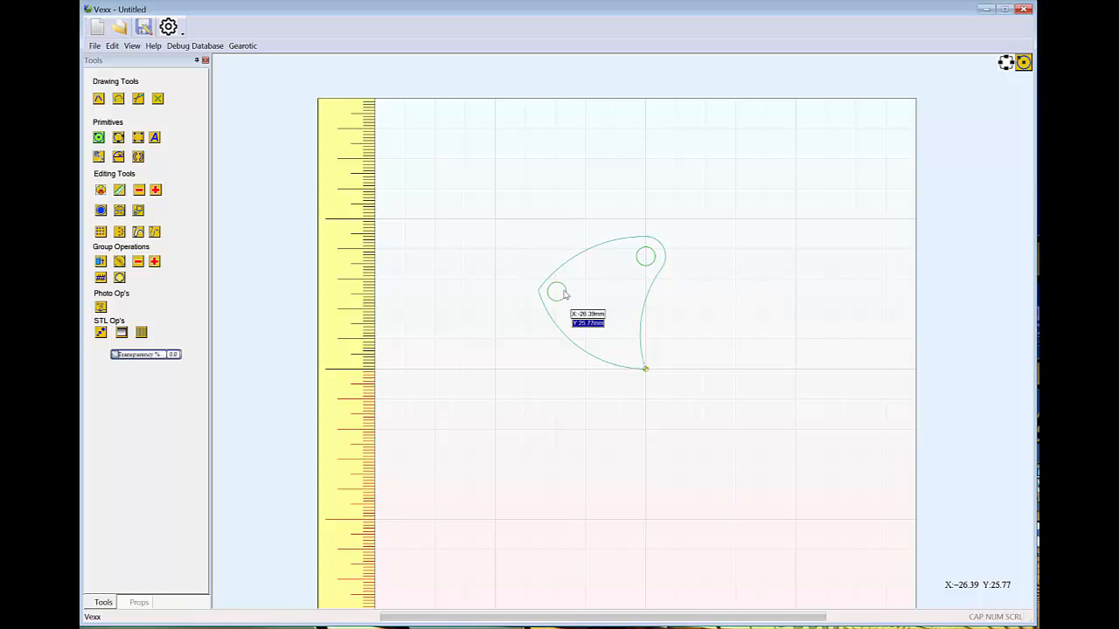
Select the blade outline with both holes and combine them into one group
scroll(594, 297, down, 1)
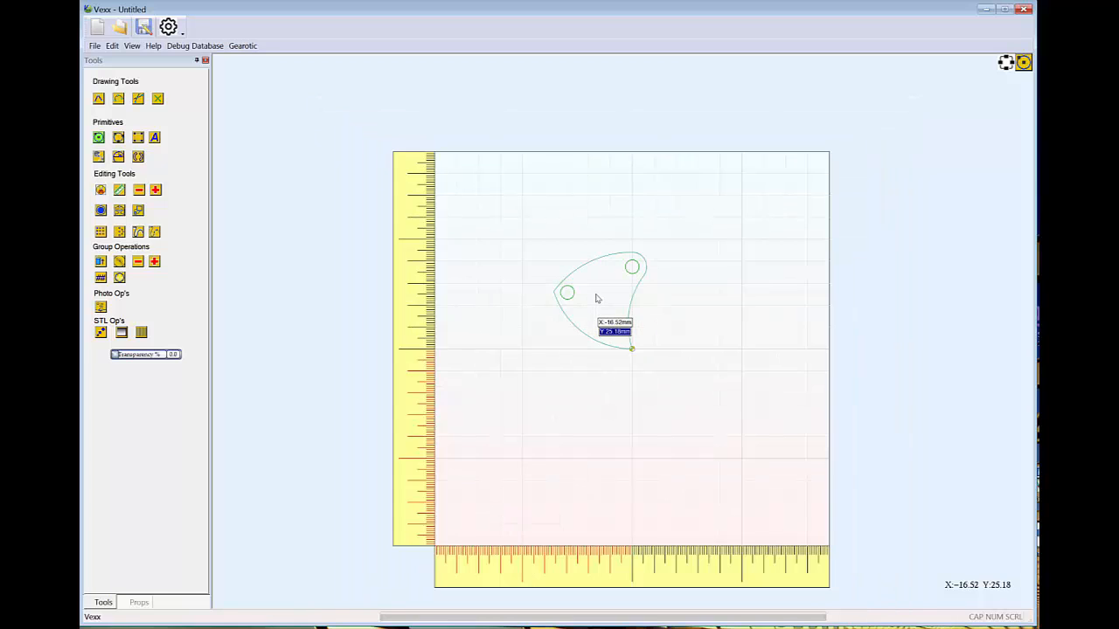
scroll(597, 302, up, 2)
scroll(597, 303, up, 1)
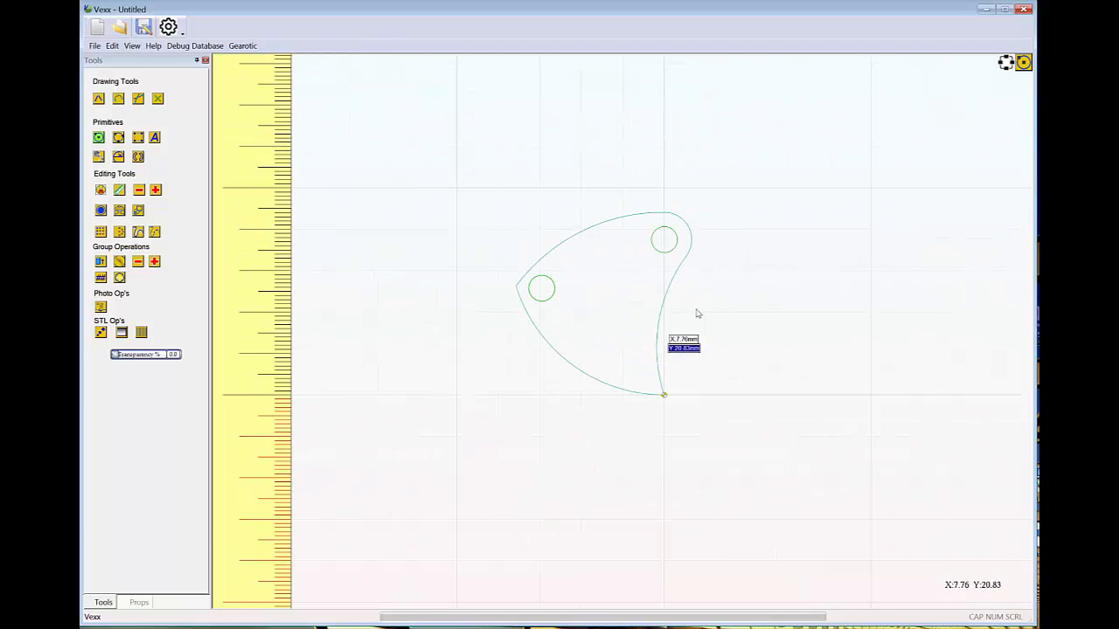
scroll(715, 325, down, 1)
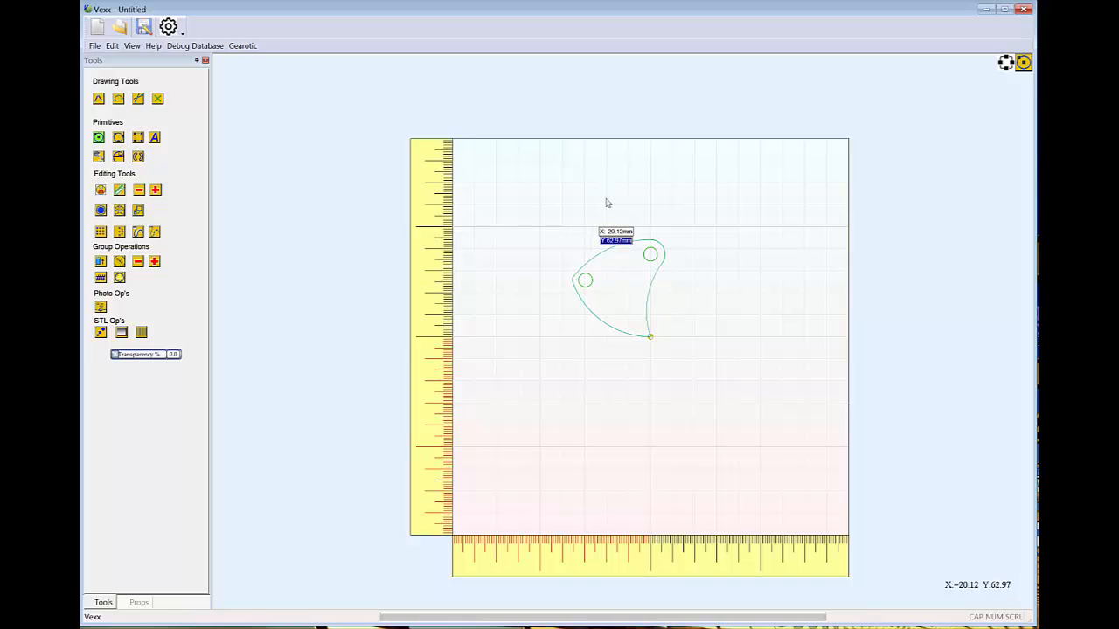
drag(533, 203, 726, 438)
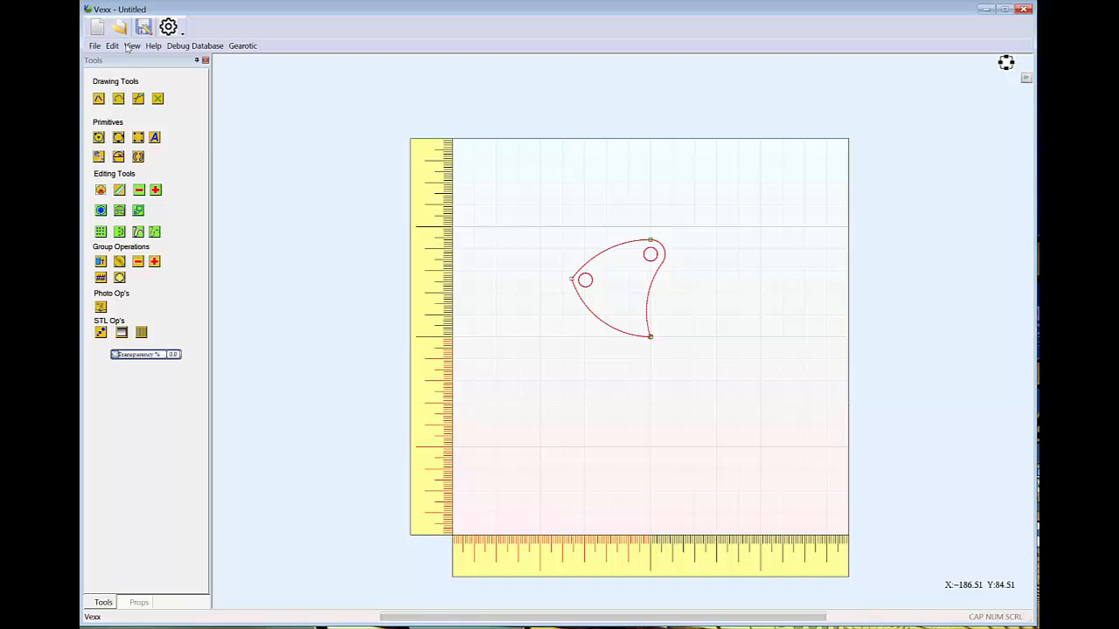
click(112, 45)
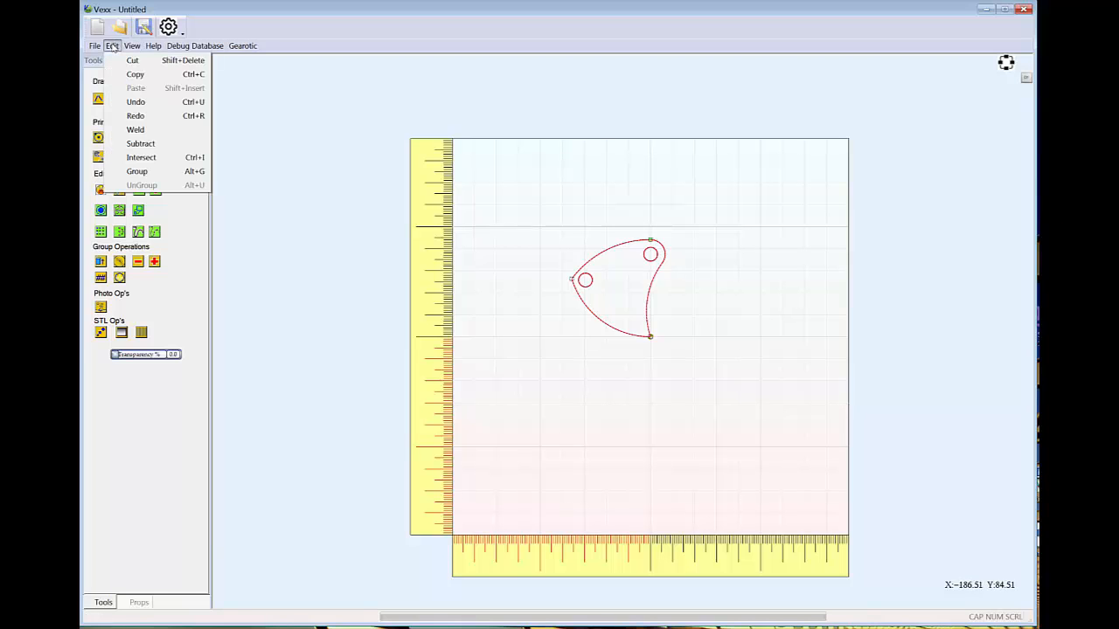
click(153, 172)
Select the grouped blade and pick the centre point of its upper hole
scroll(715, 357, up, 6)
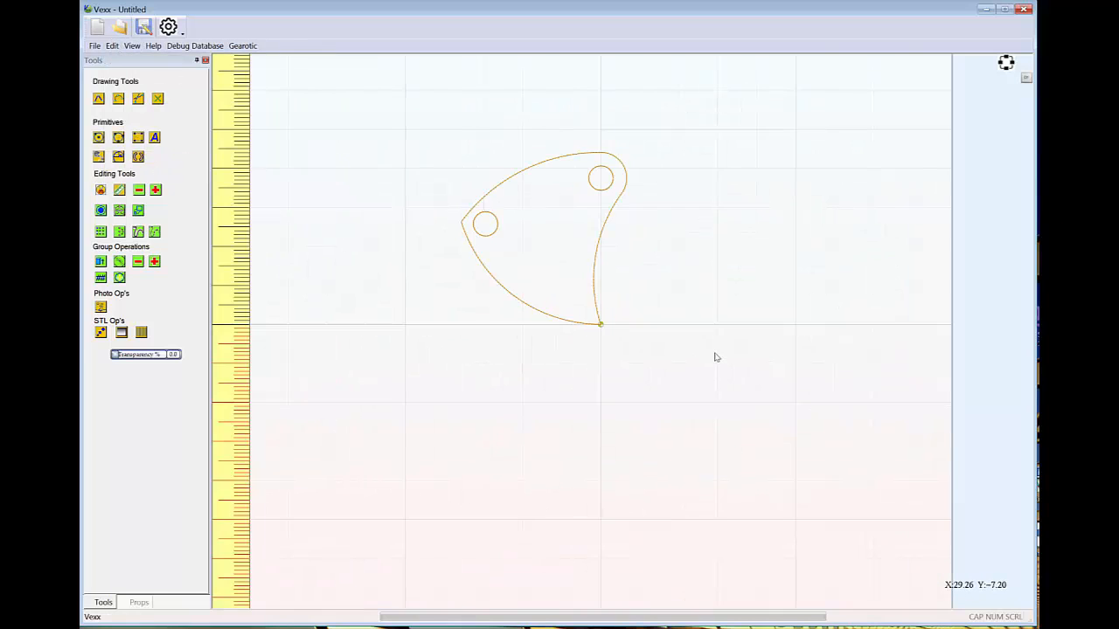
scroll(716, 357, down, 5)
click(648, 290)
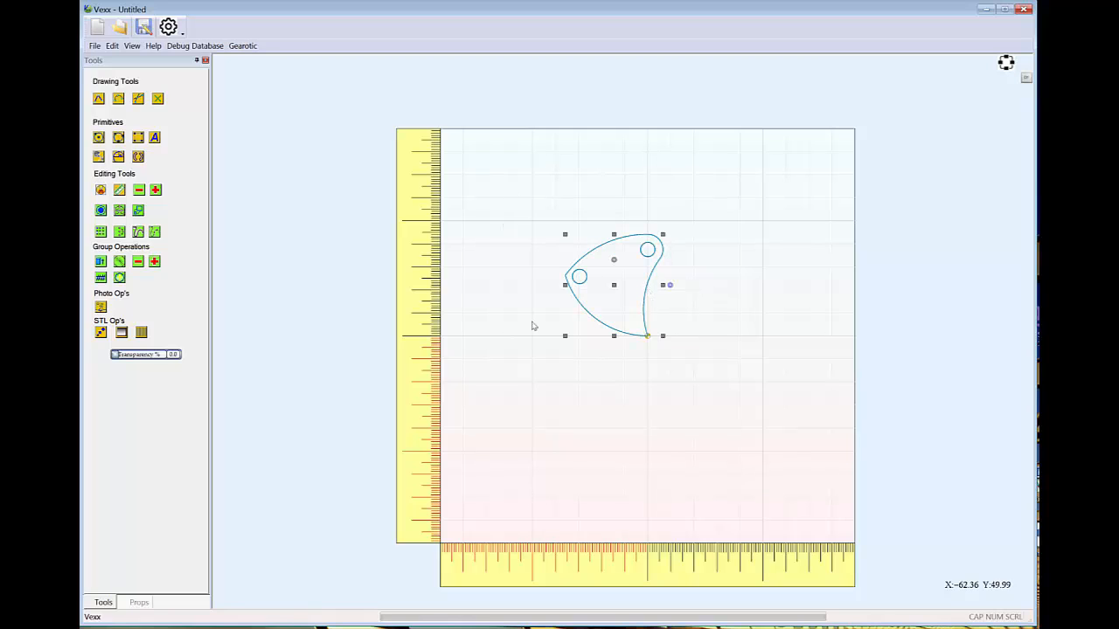
click(648, 251)
scroll(699, 263, up, 1)
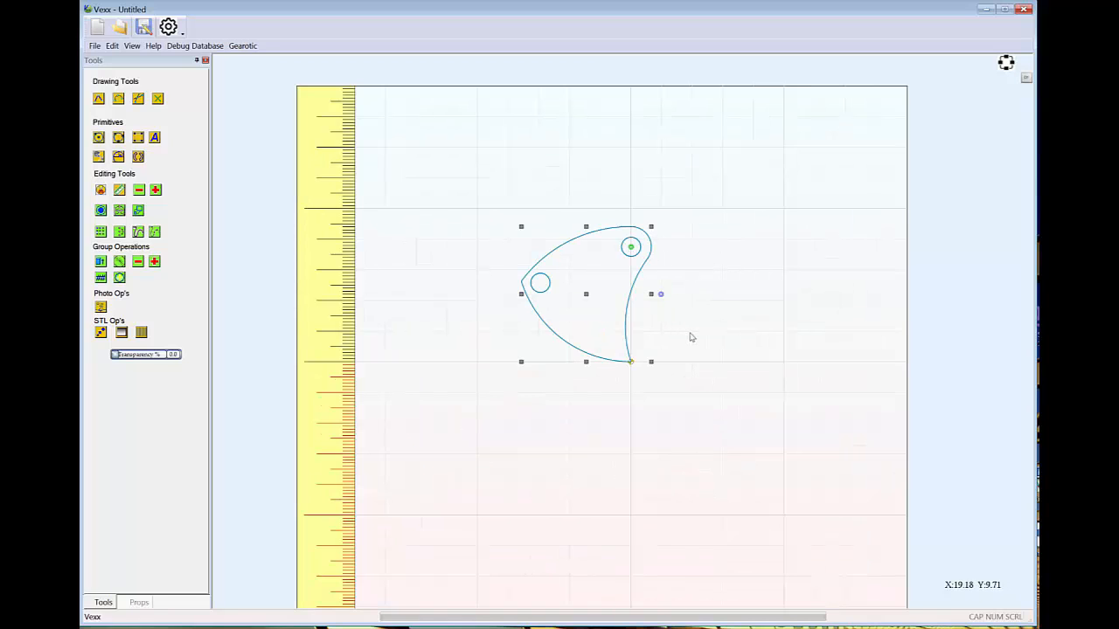
Create a circular array of the grouped blade with 5 copies swept over 360 degrees around centre X 0, Y 0
scroll(689, 335, down, 1)
click(558, 255)
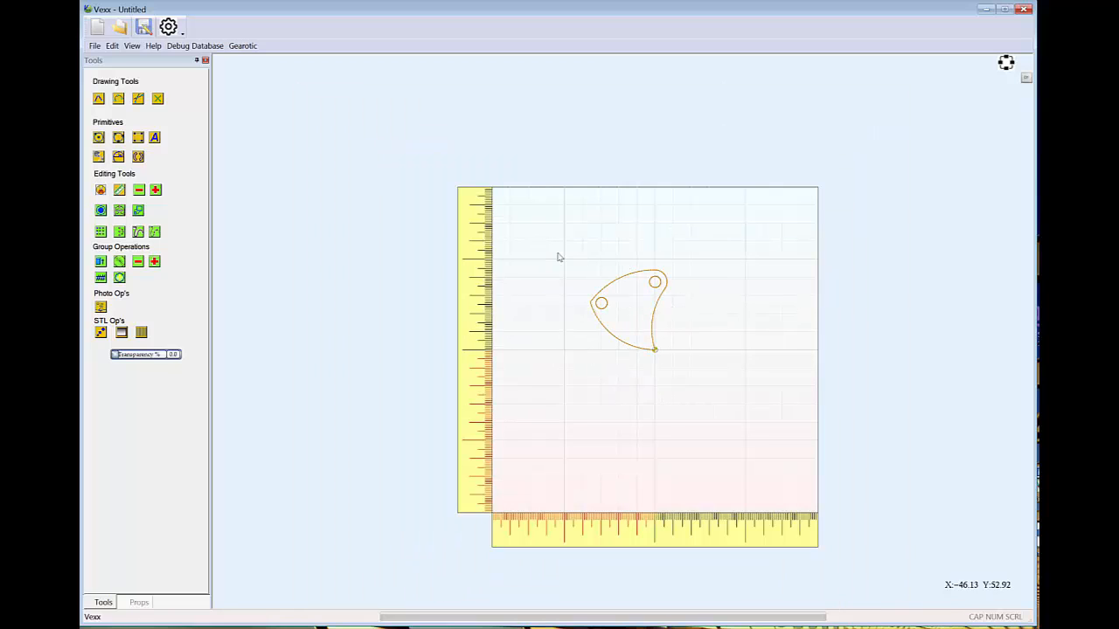
drag(564, 250, 714, 407)
click(120, 232)
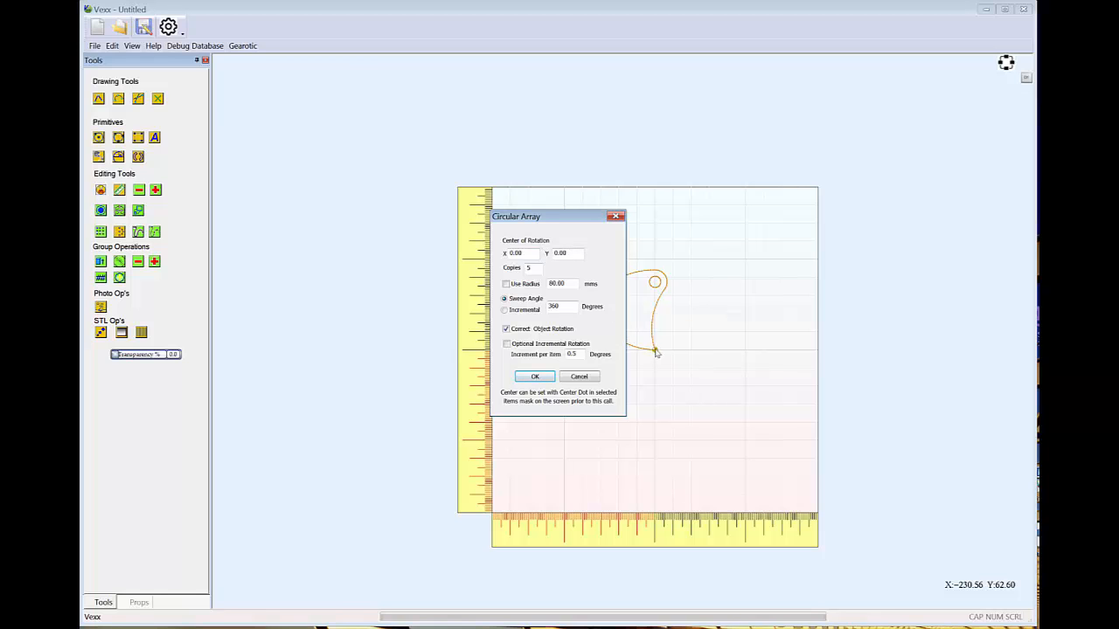
click(549, 381)
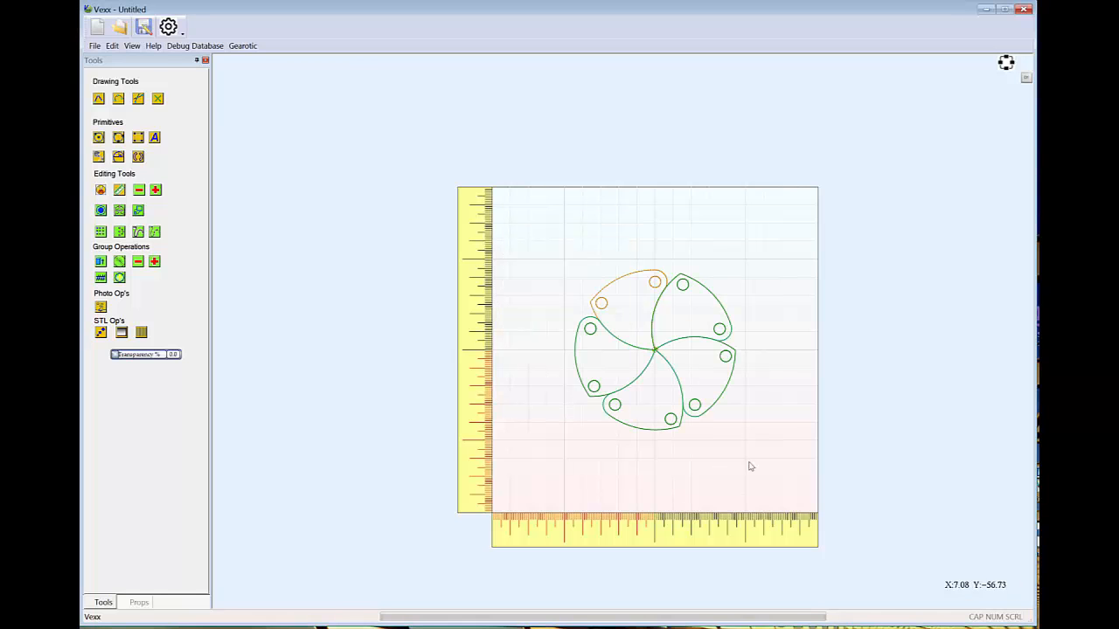
scroll(786, 415, up, 1)
scroll(787, 415, up, 1)
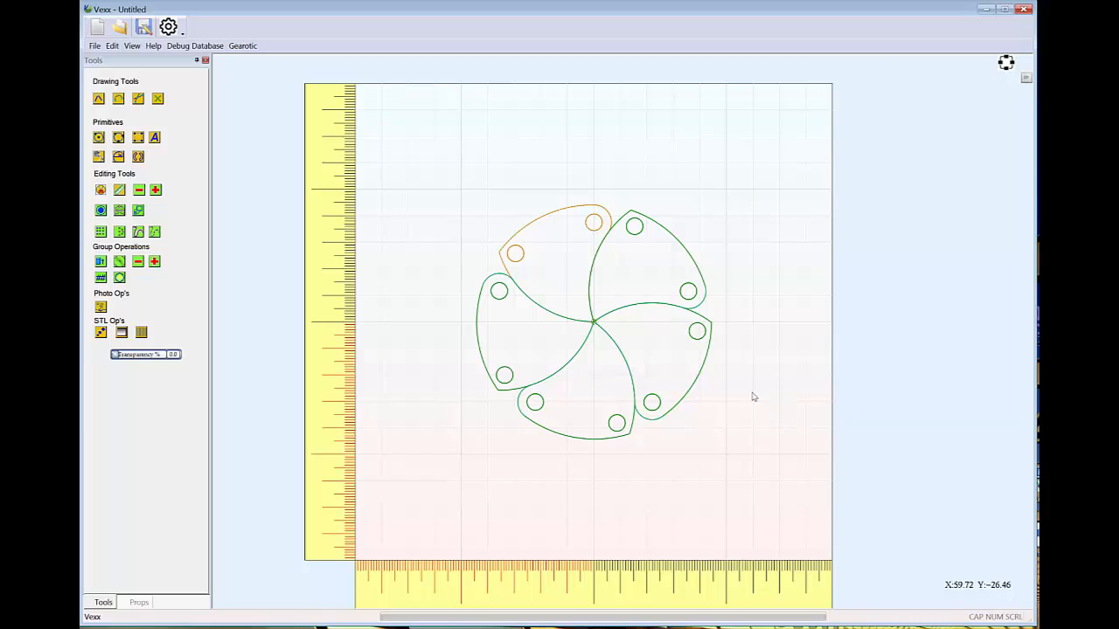
click(786, 333)
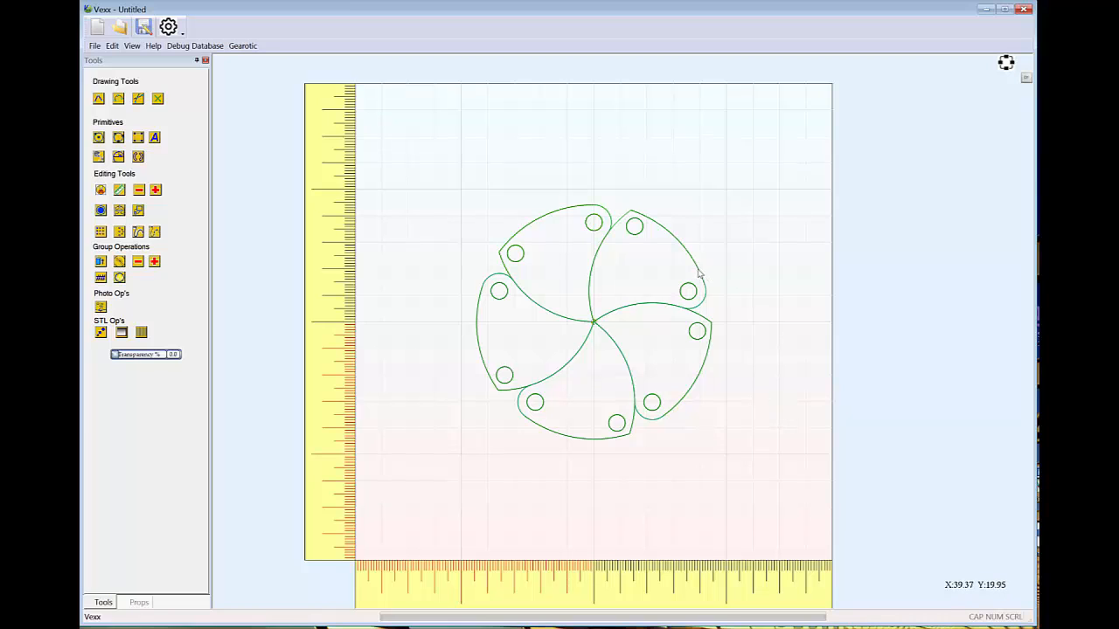
Select individual blades of the array and open the group properties to check which group each blade belongs to
click(699, 274)
click(799, 303)
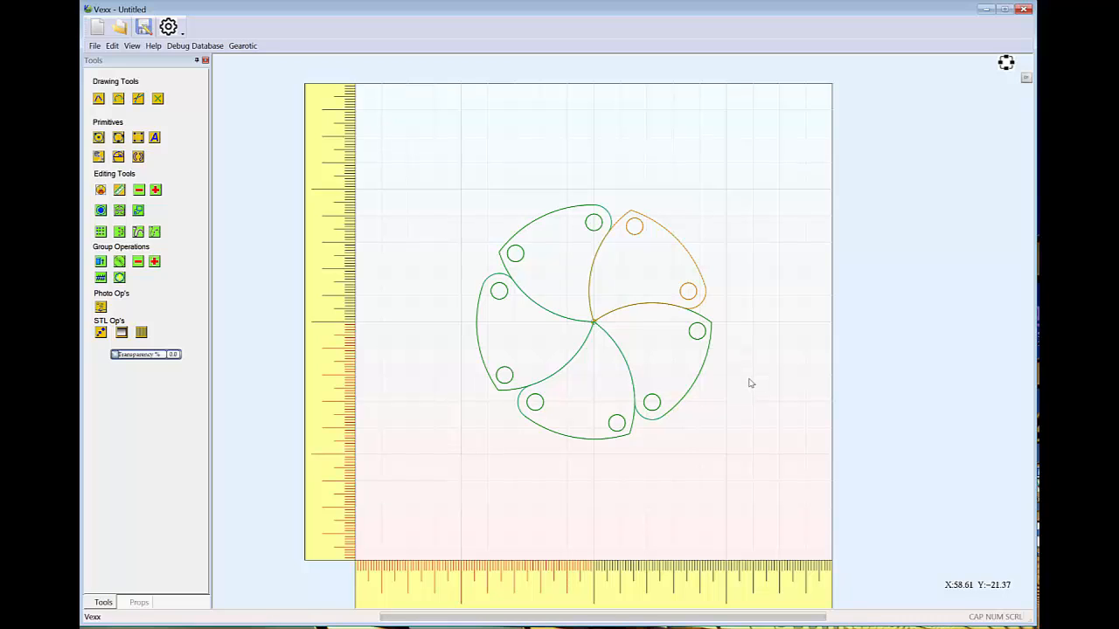
middle_drag(755, 381, 777, 362)
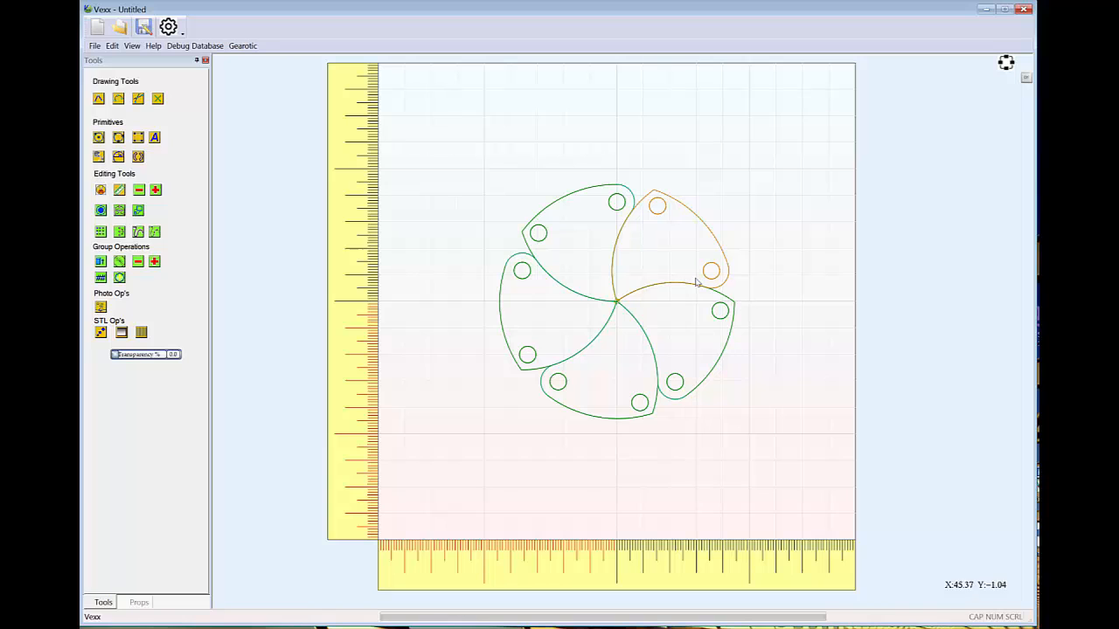
click(573, 188)
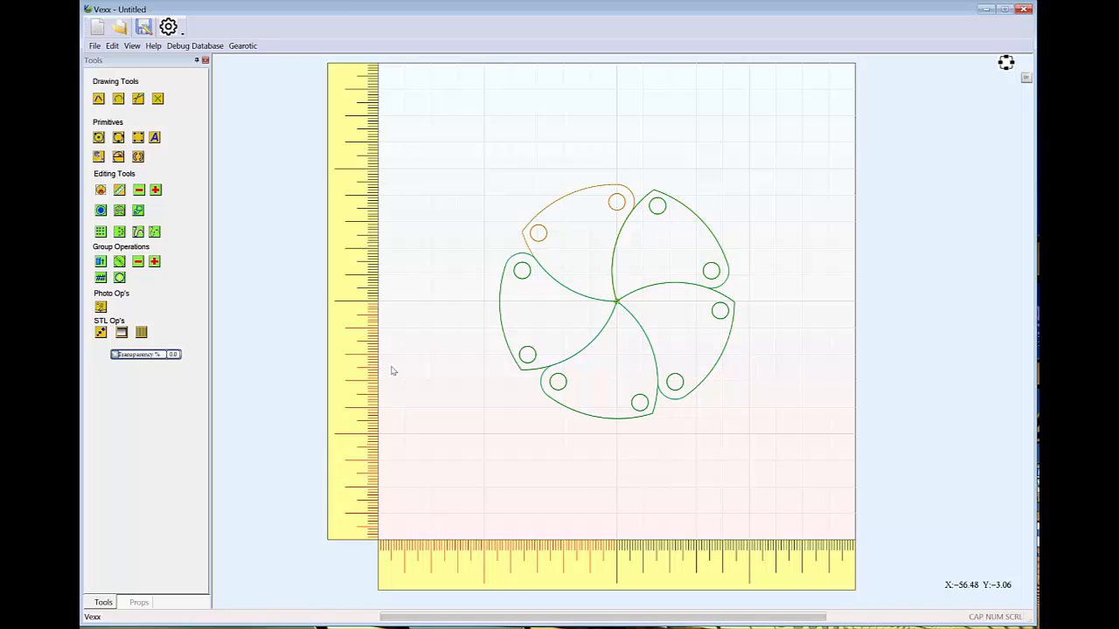
click(139, 603)
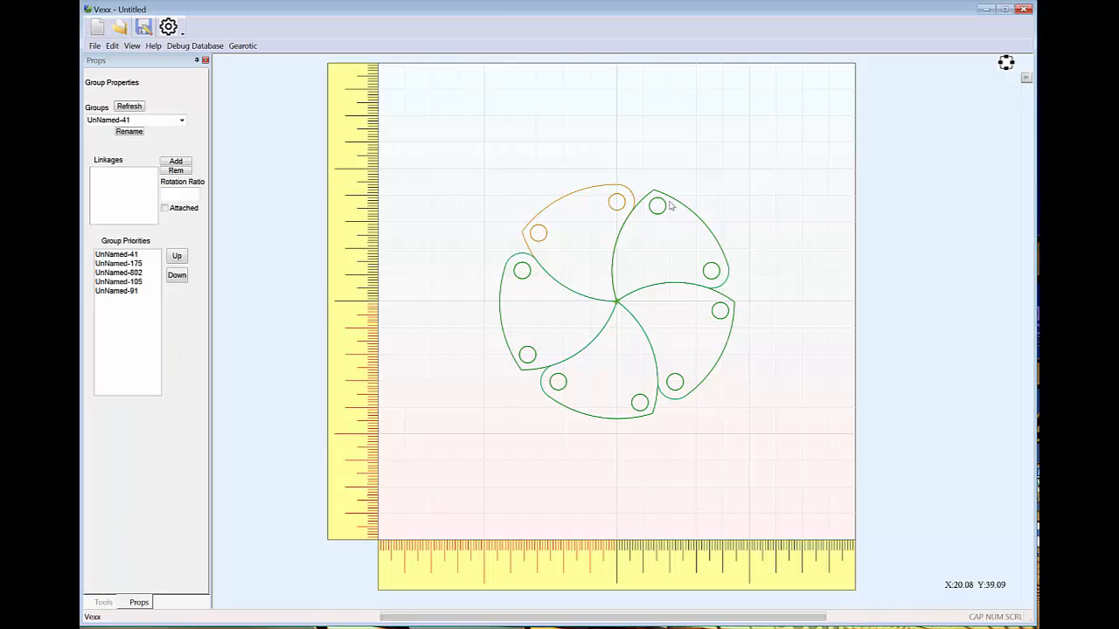
click(726, 358)
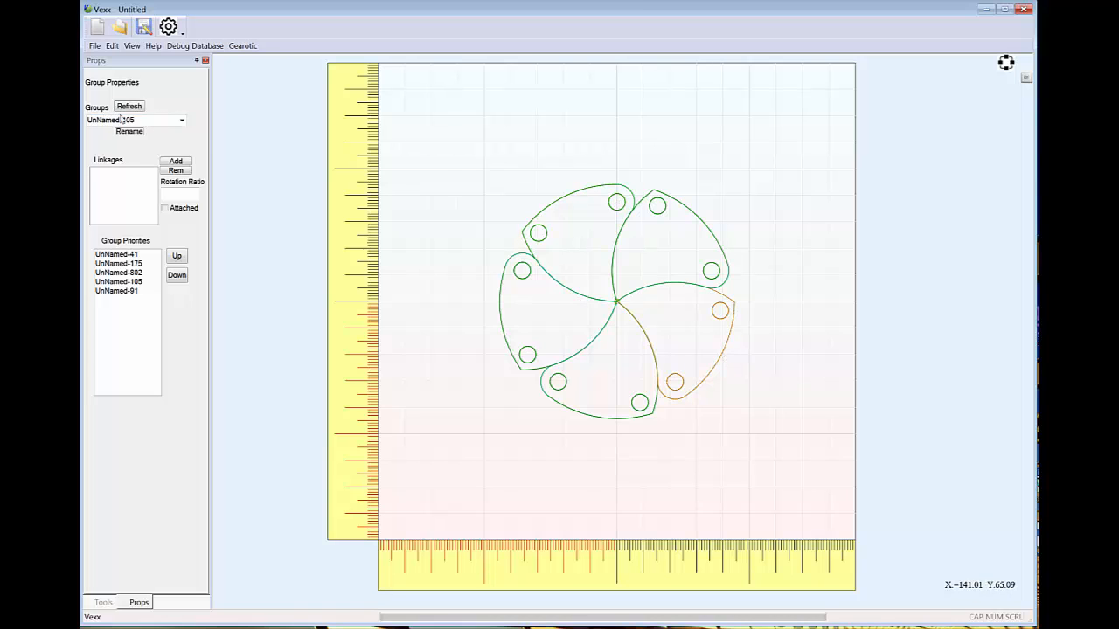
Rename the original upper-left blade's group as Vane1
click(555, 199)
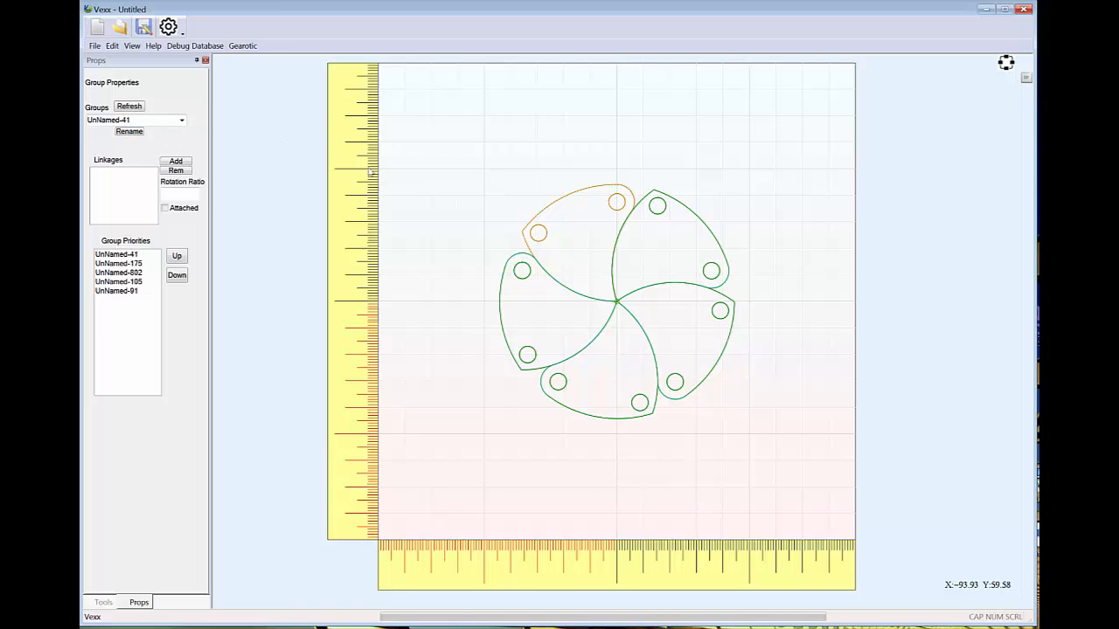
click(134, 134)
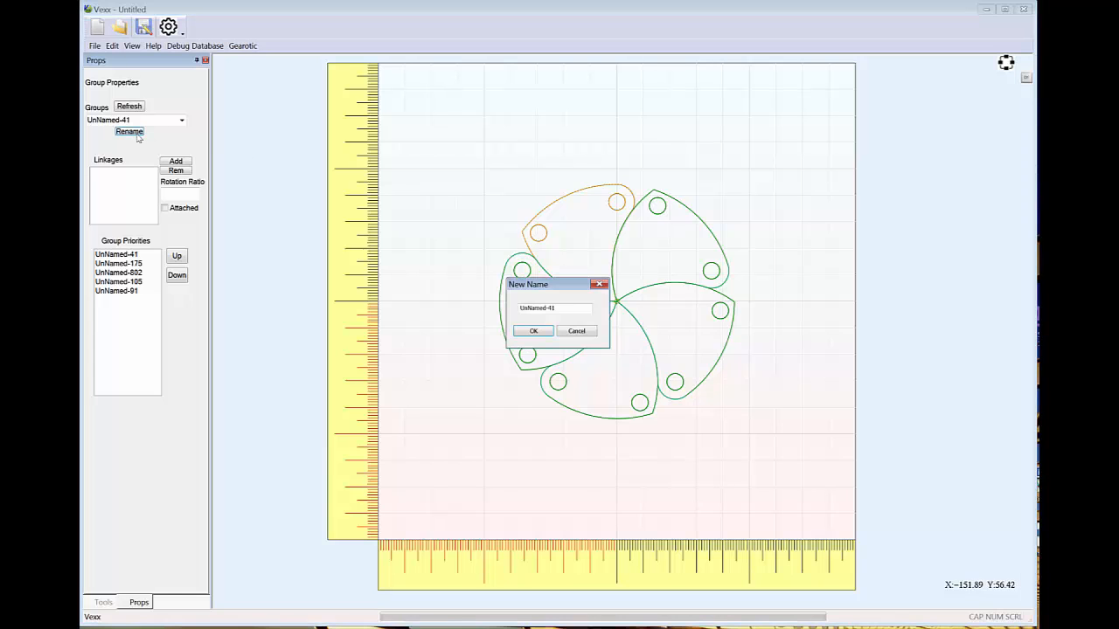
drag(561, 308, 491, 306)
text(Vane1)
key(Return)
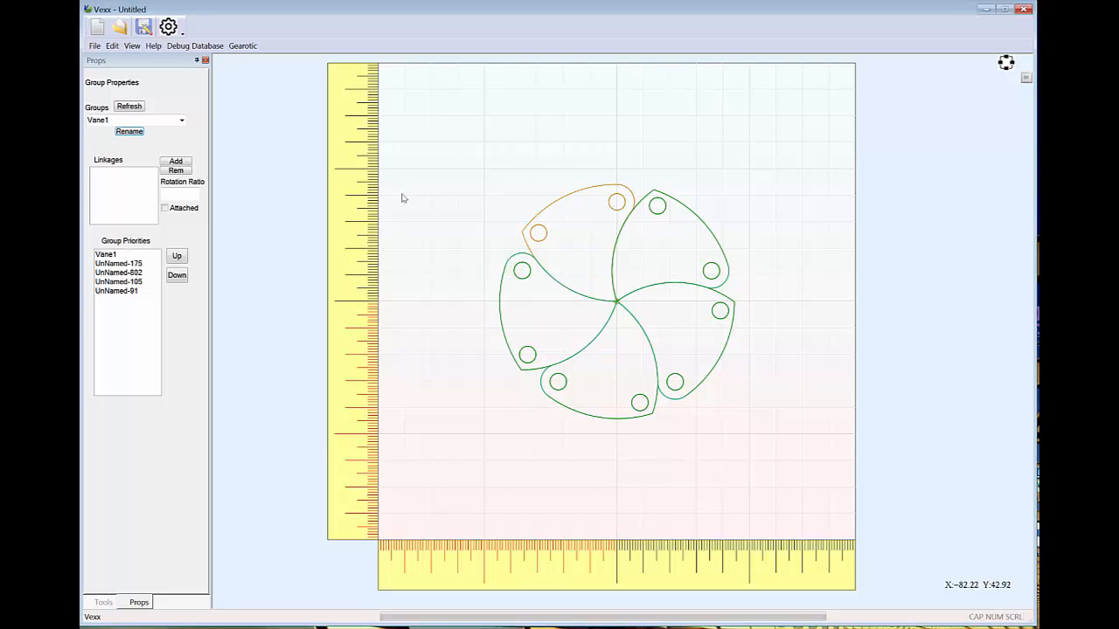
Rename the remaining blade groups Vane2, Vane3, Vane4 and Vane5, going clockwise from the upper-right blade
click(696, 217)
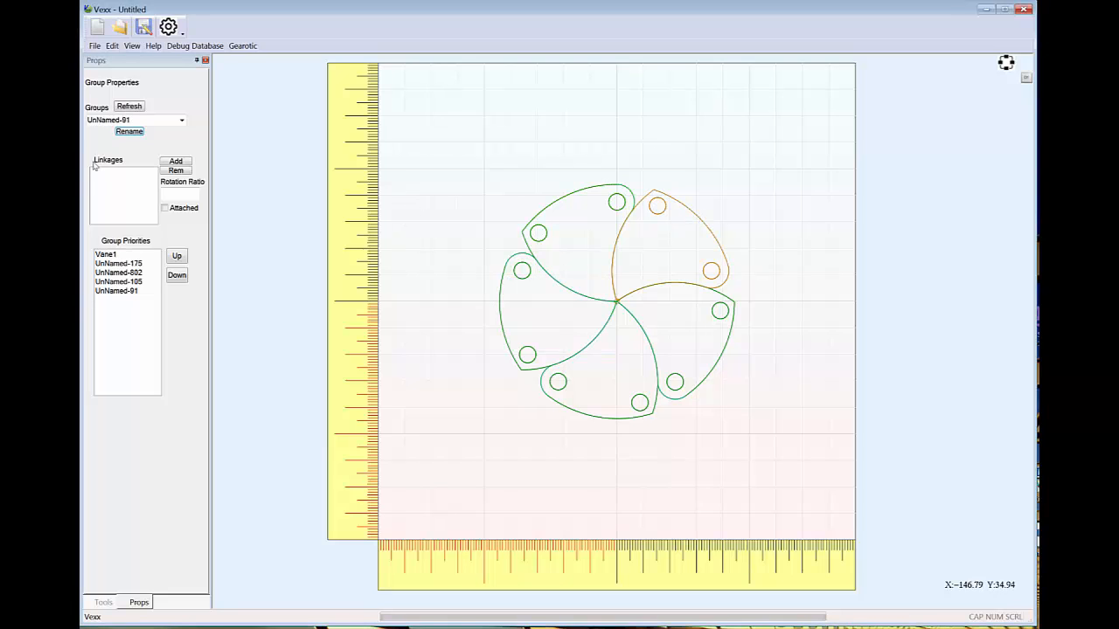
click(130, 132)
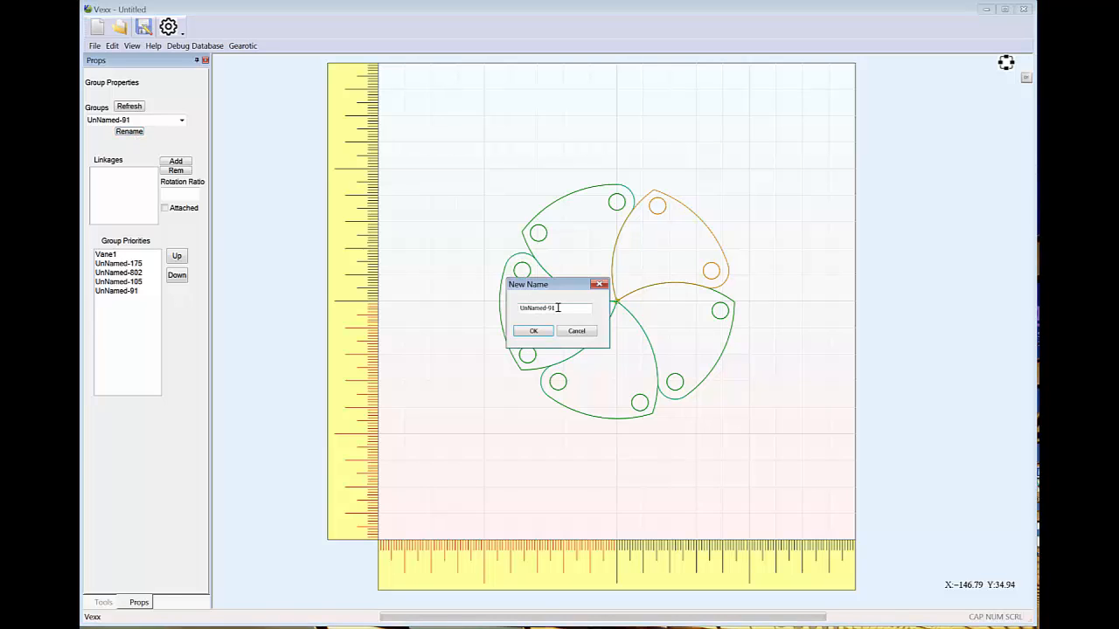
drag(558, 308, 478, 302)
text(Vane2)
key(Return)
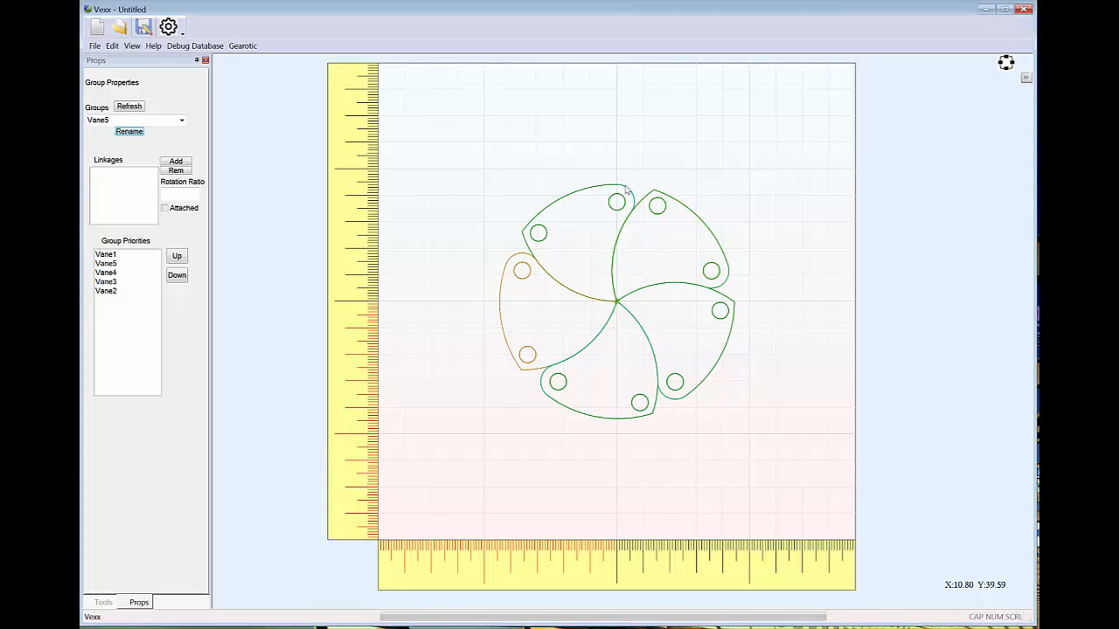
Add linkages from Vane1 to Vane2, Vane3, Vane4 and Vane5 with a rotation ratio of 1
click(574, 194)
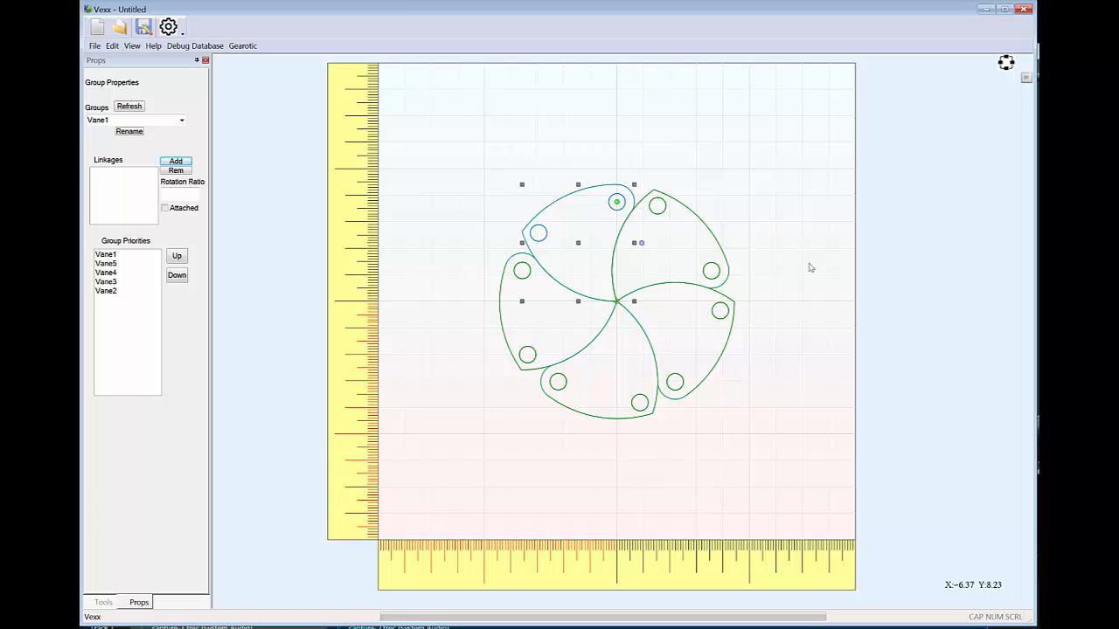
click(766, 302)
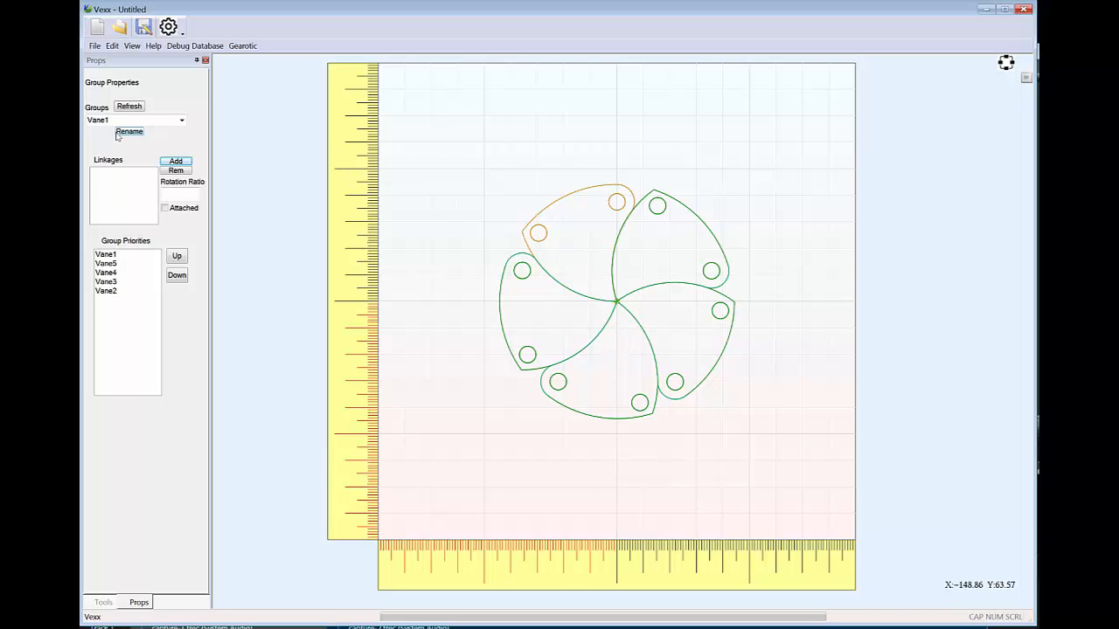
click(576, 196)
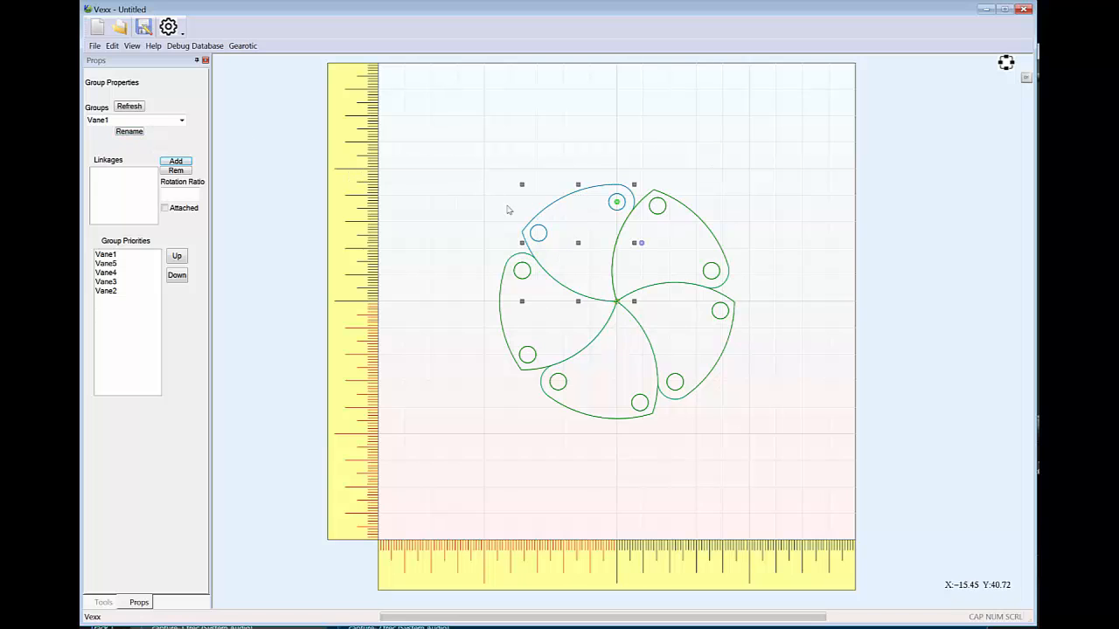
click(175, 161)
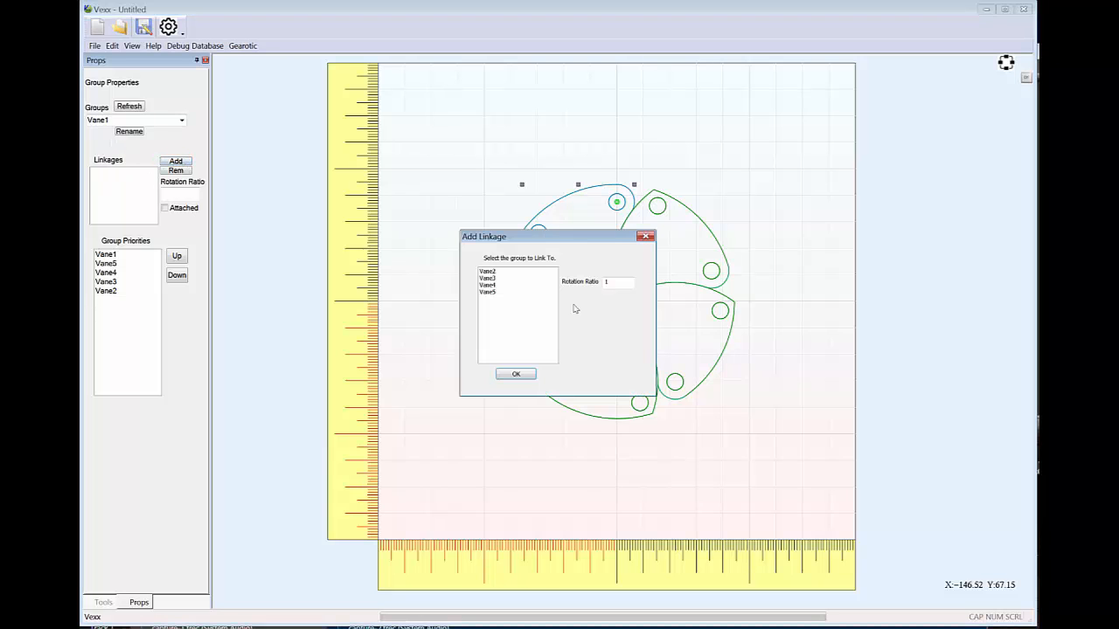
click(491, 272)
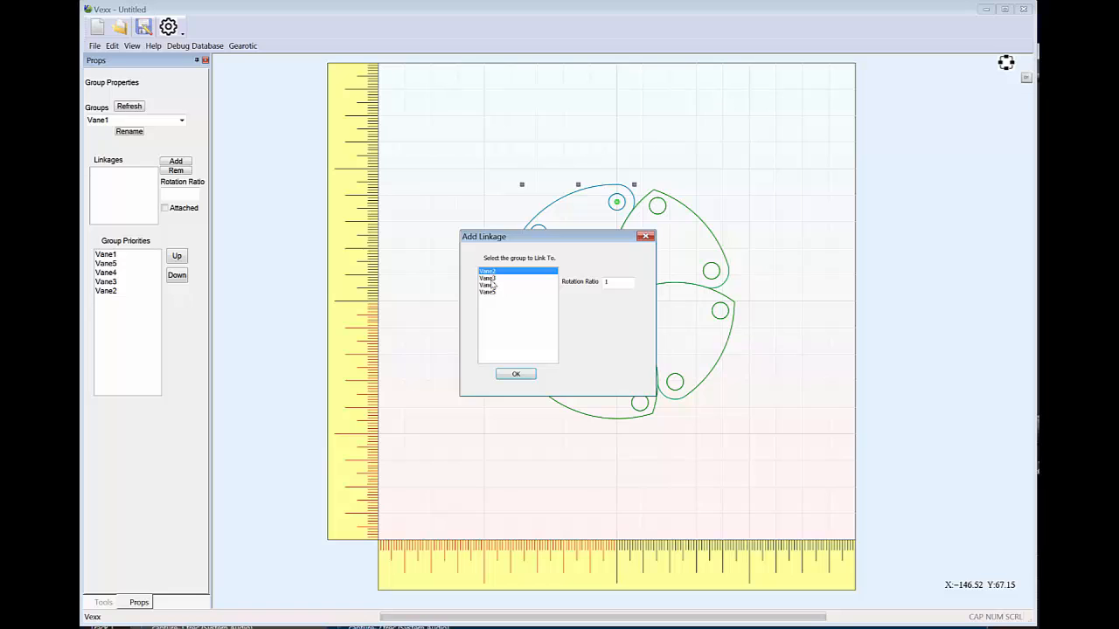
click(490, 279)
click(490, 286)
click(491, 293)
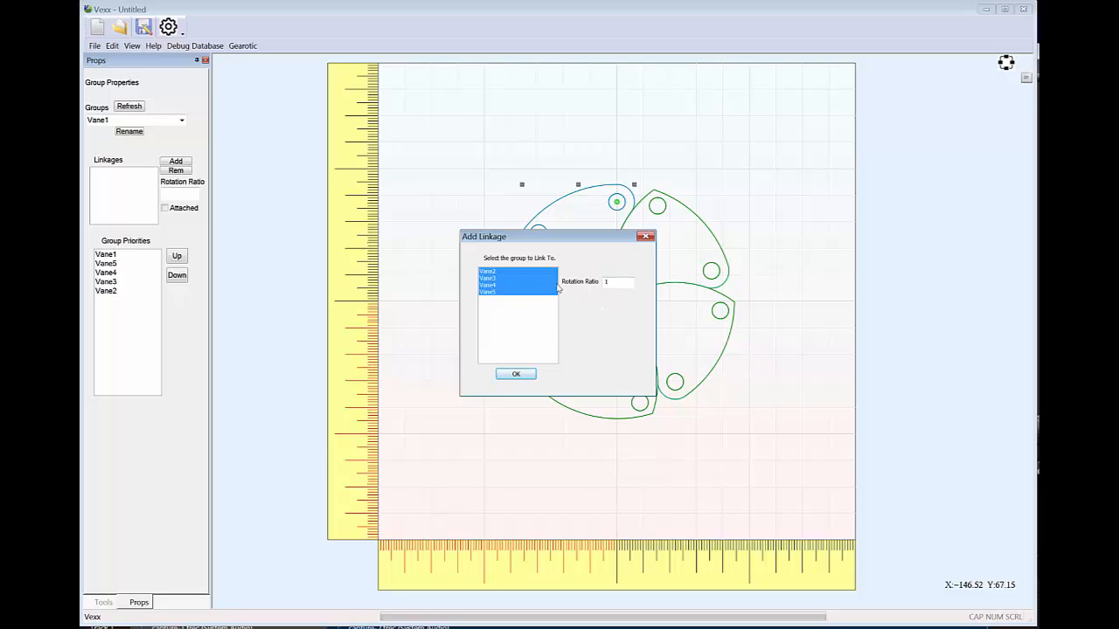
click(513, 374)
click(773, 332)
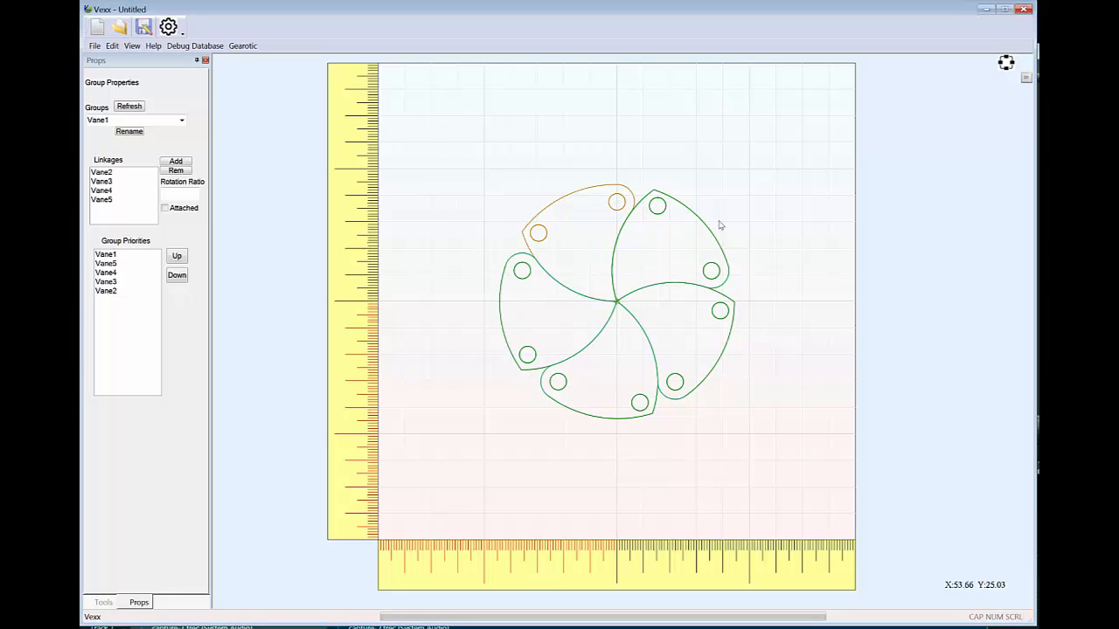
Rotate Vane1 back and forth about its upper hole to test the linked vanes, ending in the closed position
click(586, 192)
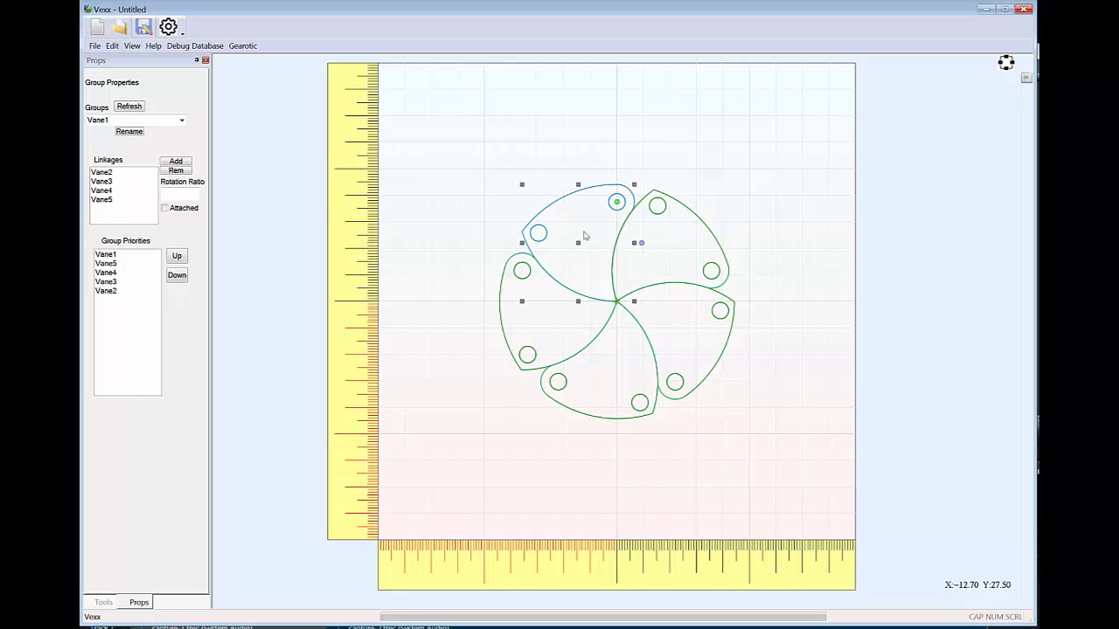
drag(643, 249, 616, 260)
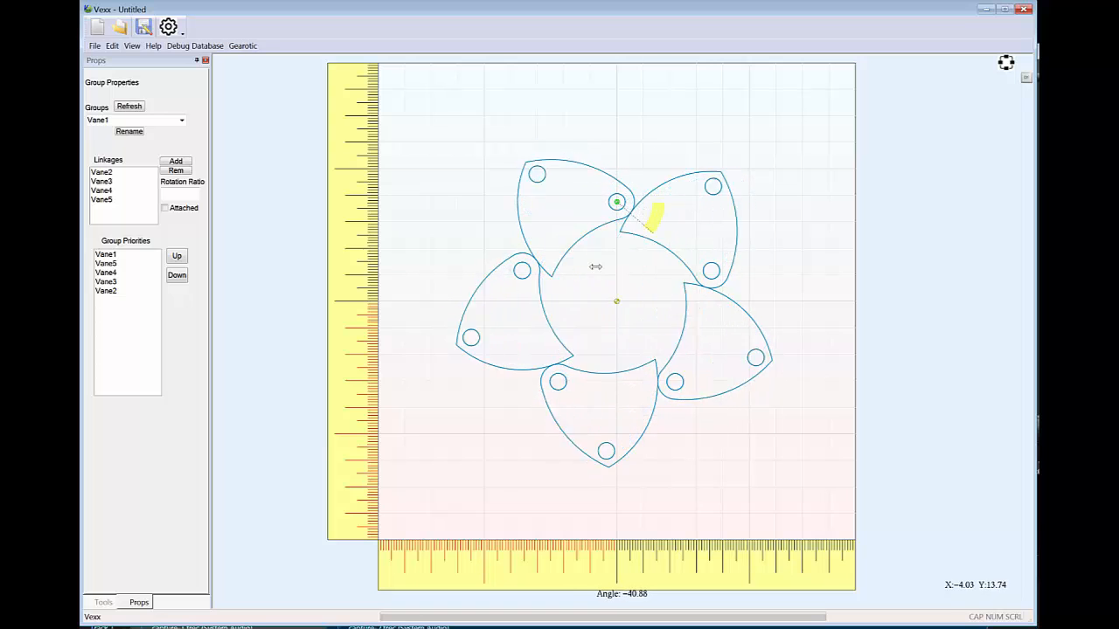
drag(595, 266, 619, 271)
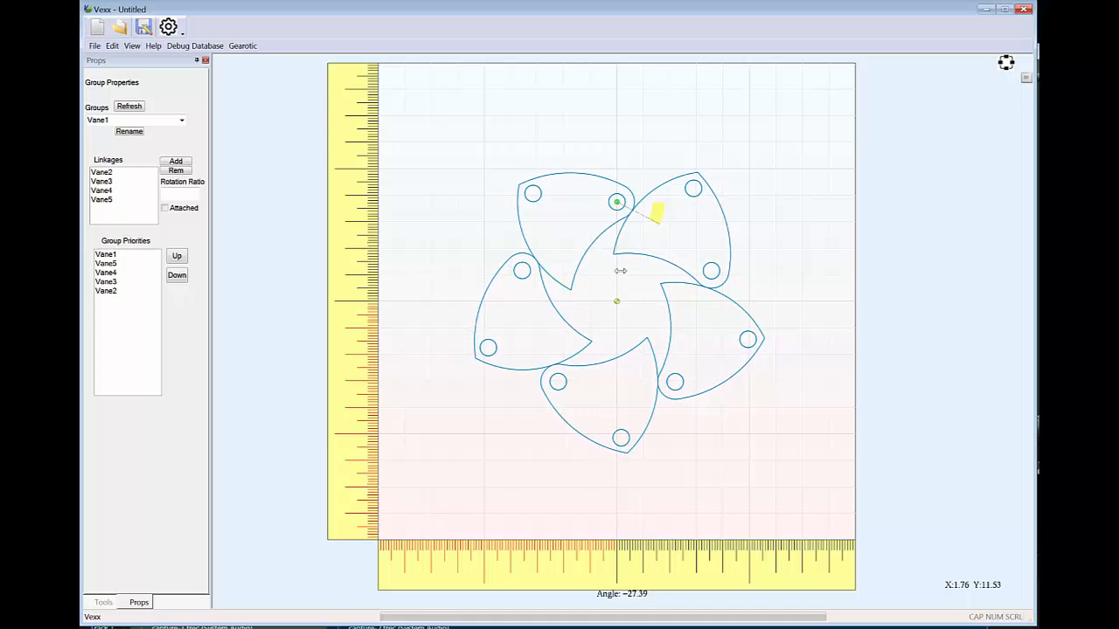
drag(633, 264, 602, 274)
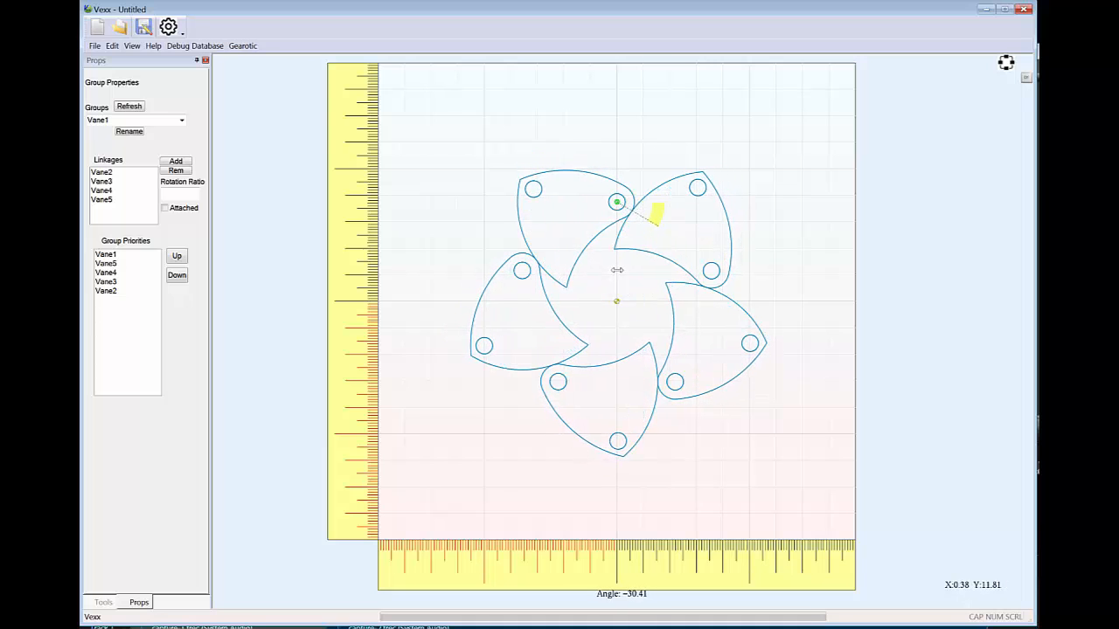
mouse_move(634, 277)
mouse_down()
mouse_move(656, 265)
mouse_move(616, 279)
mouse_up()
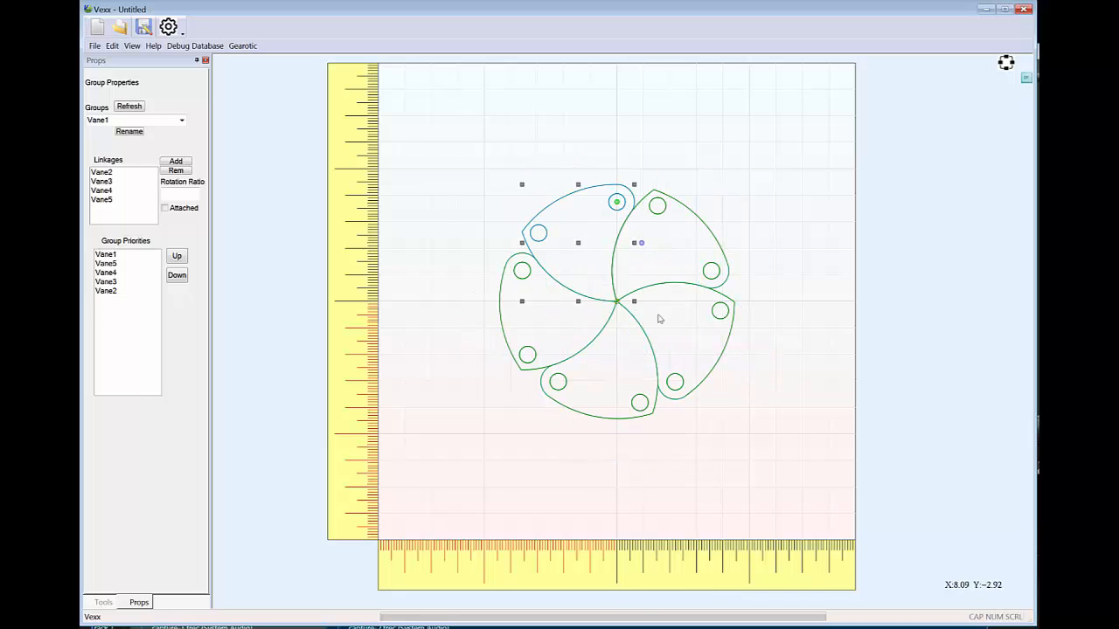
Rotate Vane1 about its upper hole to open the linked vanes partway, and undo that rotation
click(763, 274)
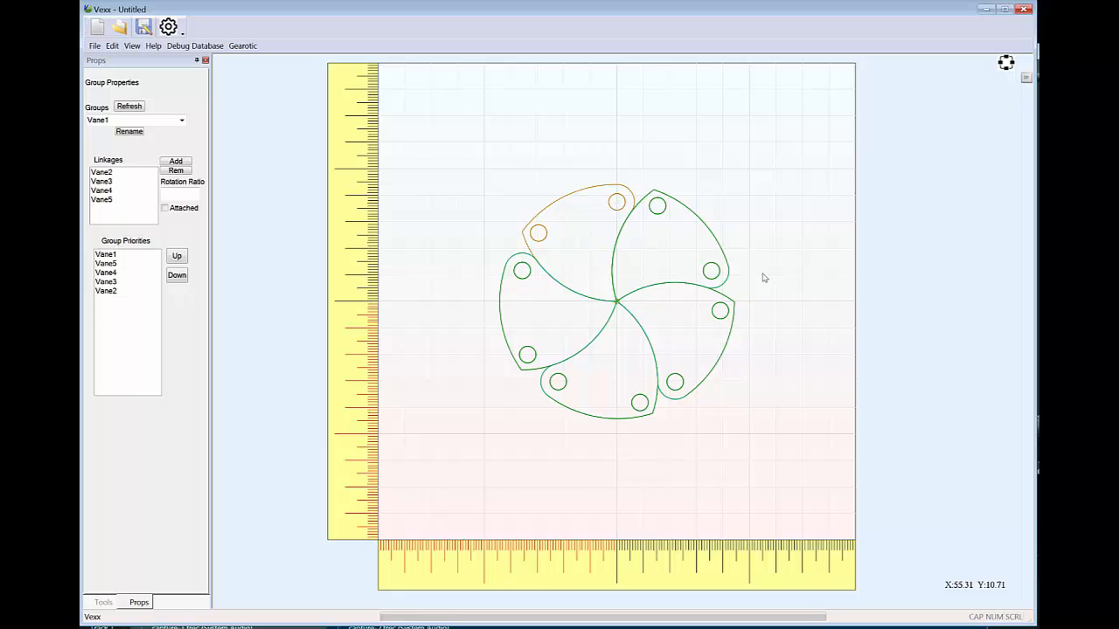
click(589, 188)
drag(642, 247, 654, 210)
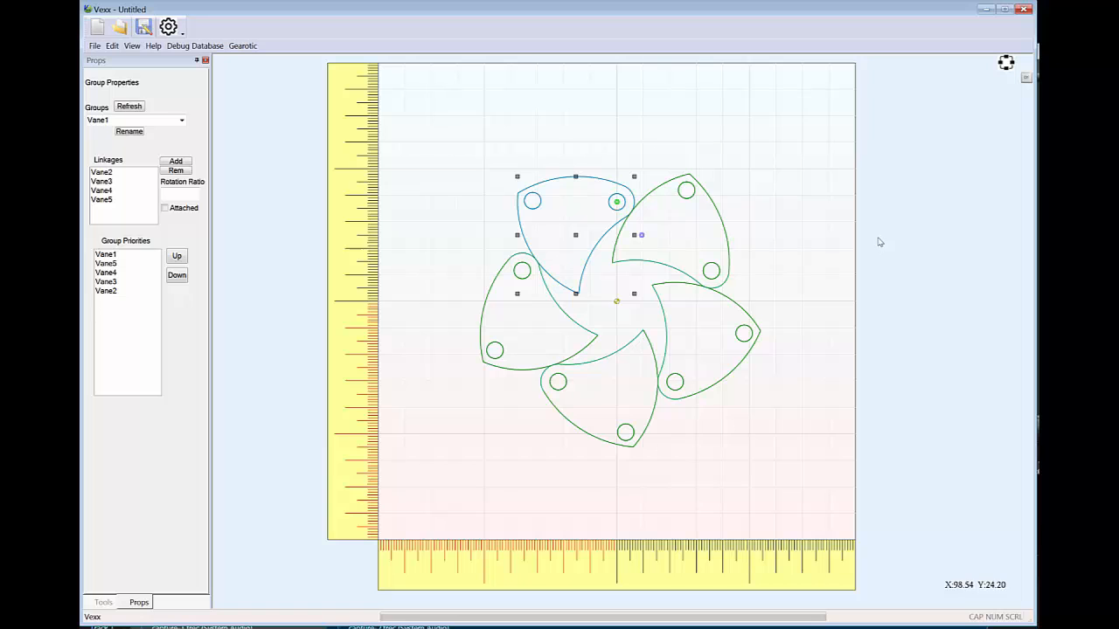
click(820, 243)
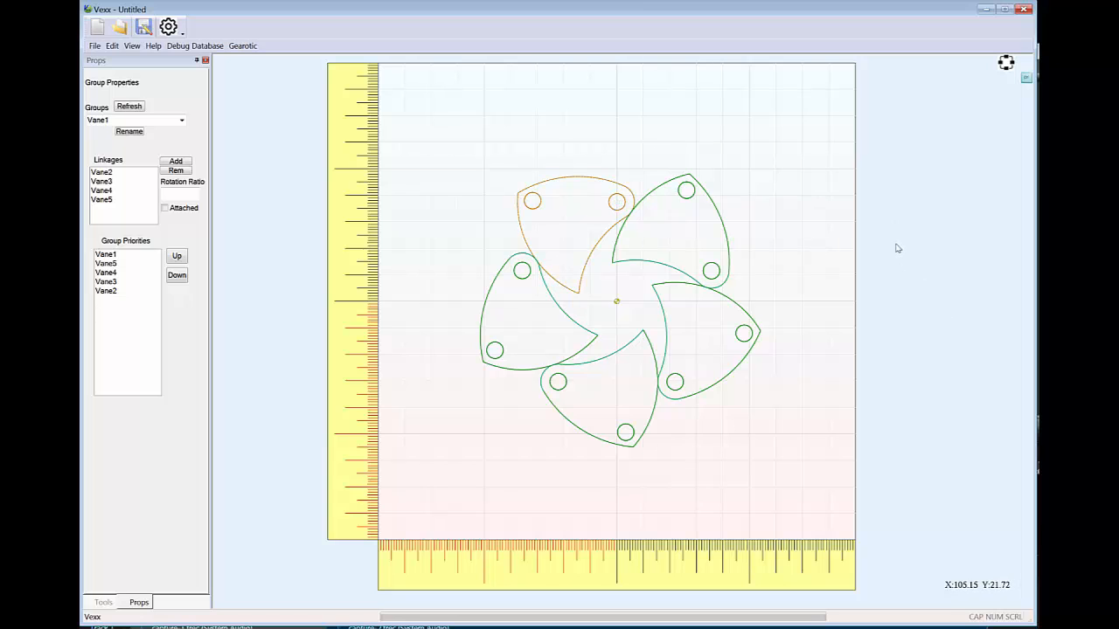
key(ctrl+z)
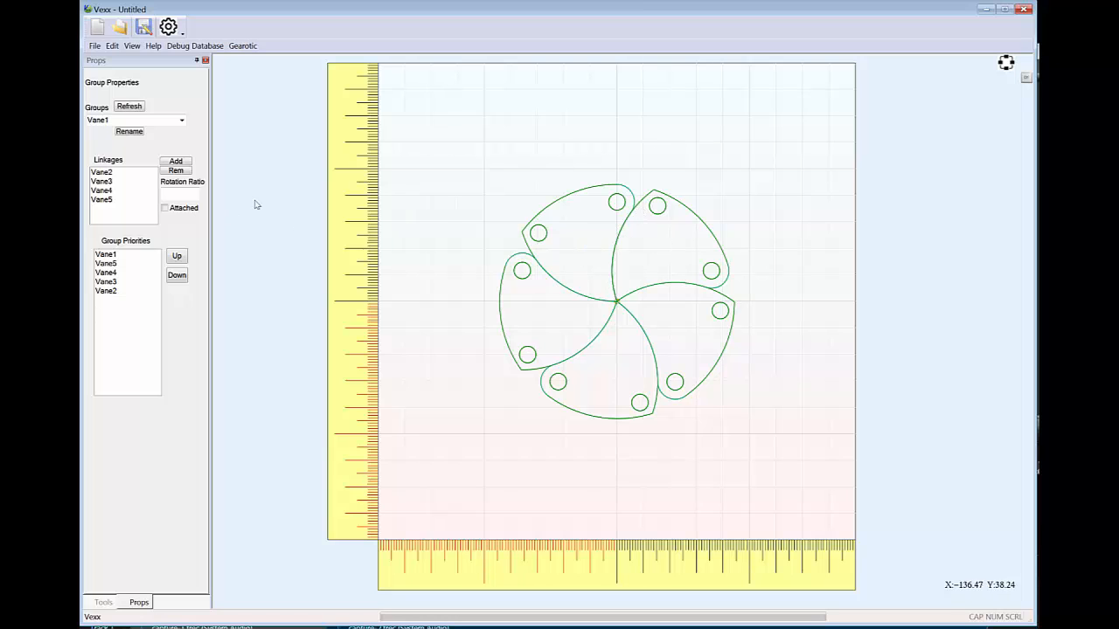
click(103, 603)
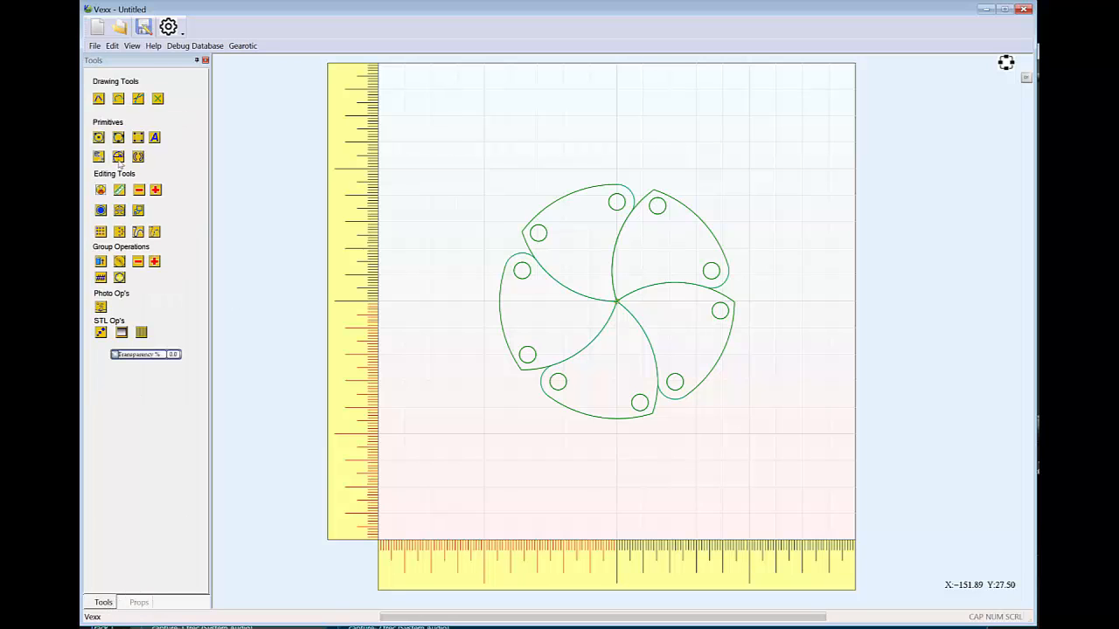
click(99, 137)
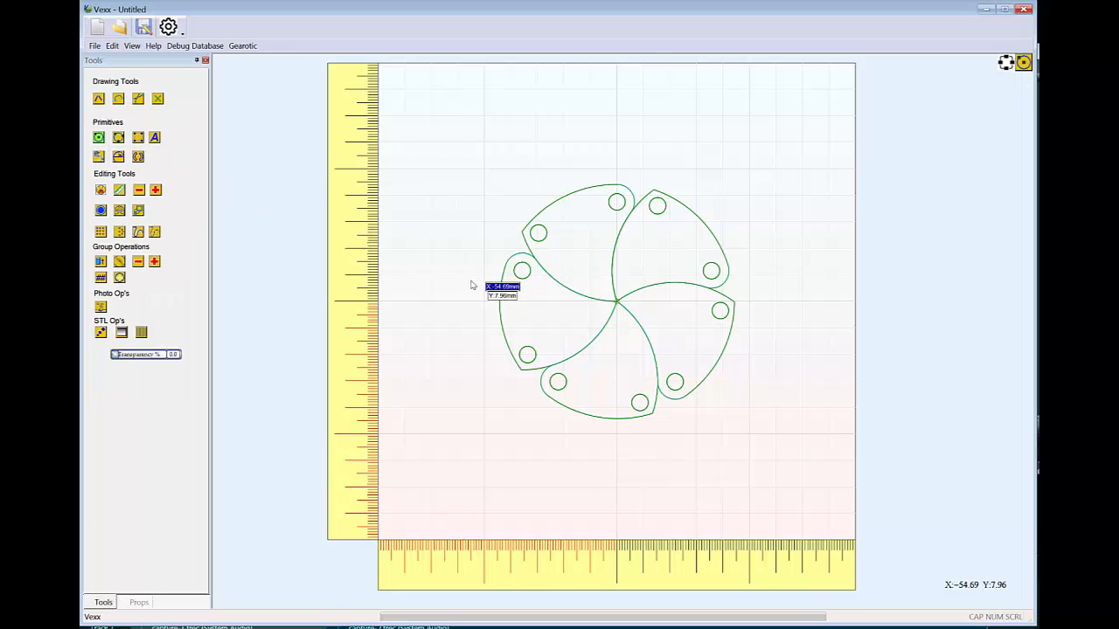
key(Escape)
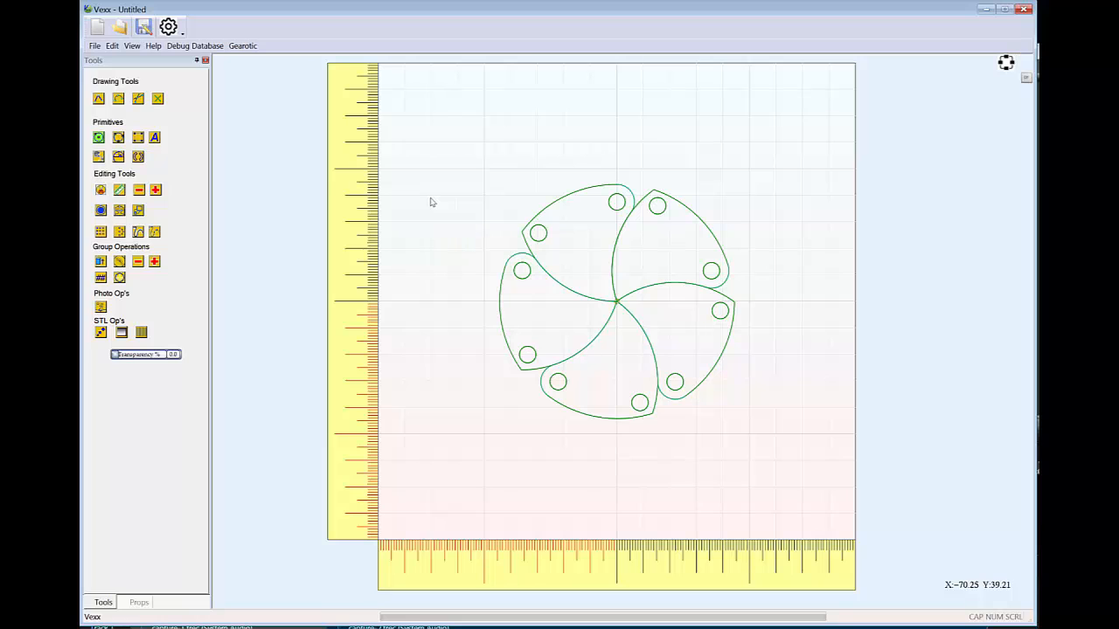
Rotate Vane1 about its upper hole until the linked vanes' inner curves form a nearly circular central opening
click(557, 204)
click(557, 203)
drag(641, 243, 597, 267)
drag(598, 266, 600, 267)
click(889, 280)
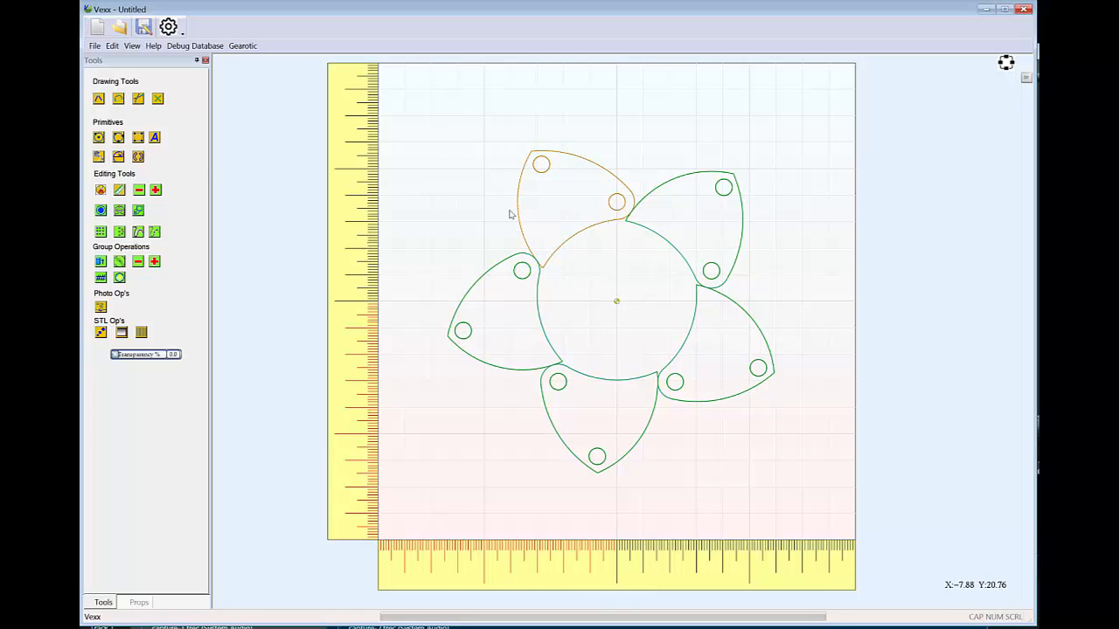
Draw two circles centred on the origin, one about 30.7 mm in radius around the opening and one about 65.2 mm through the vane tips
click(99, 137)
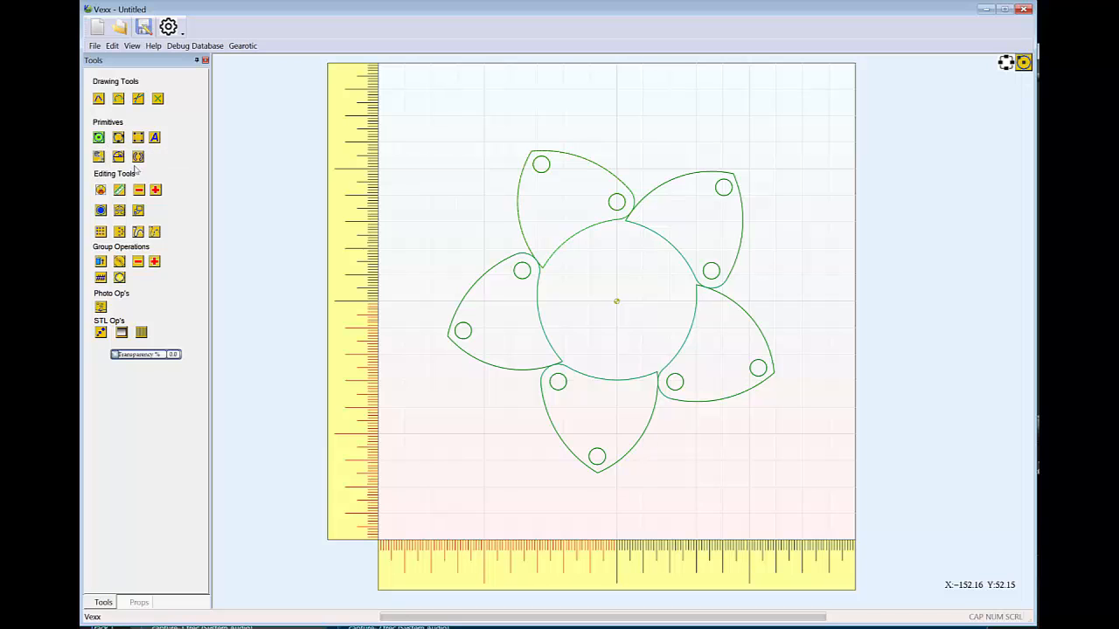
click(616, 302)
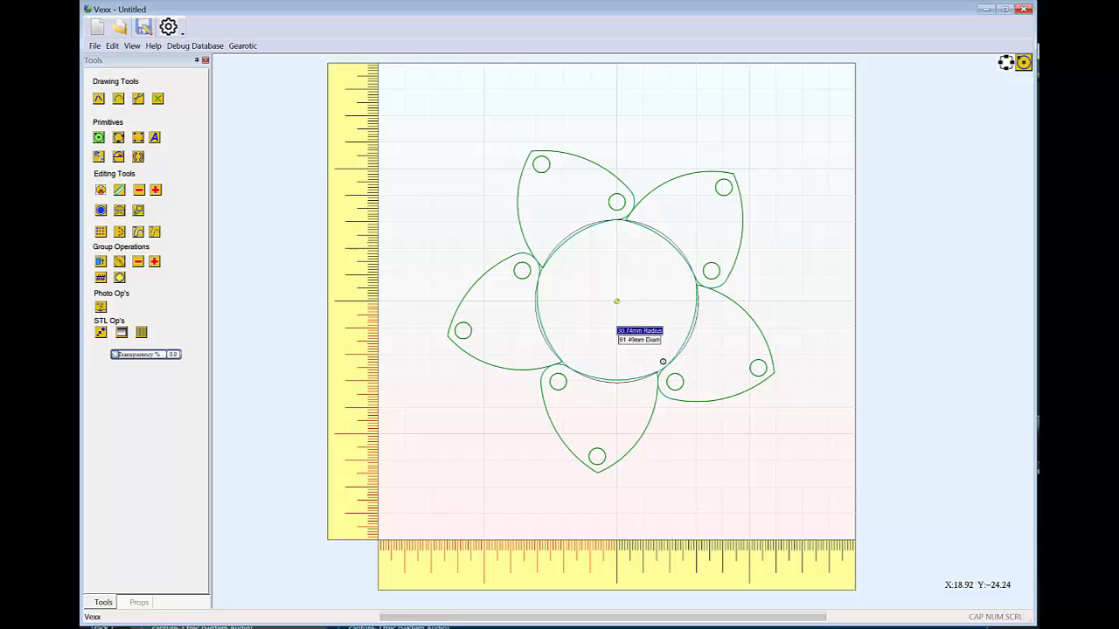
click(663, 361)
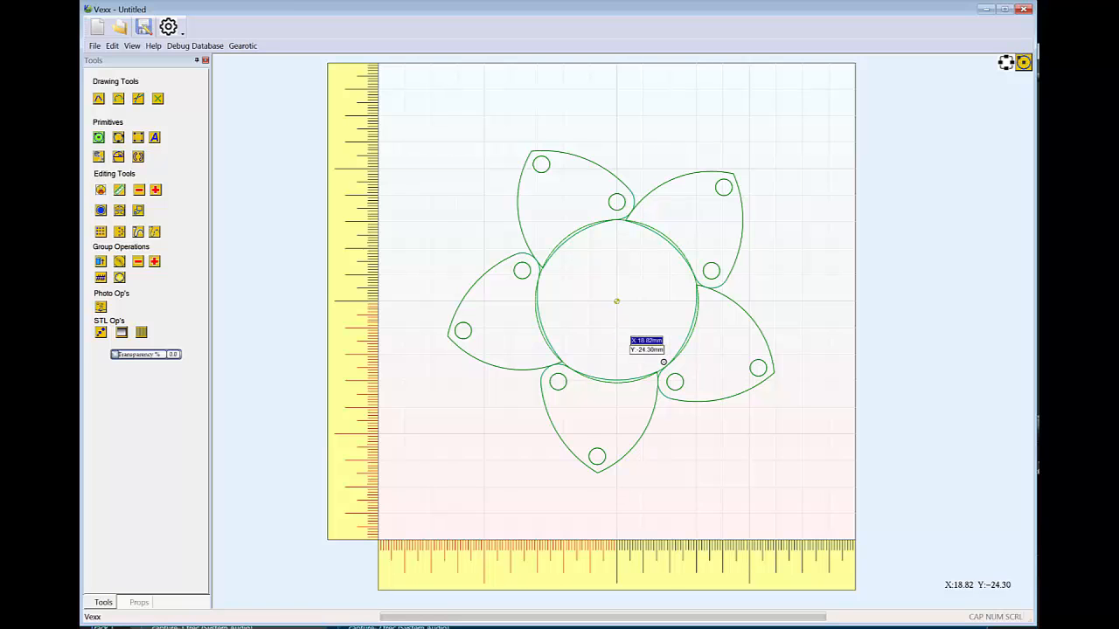
click(616, 301)
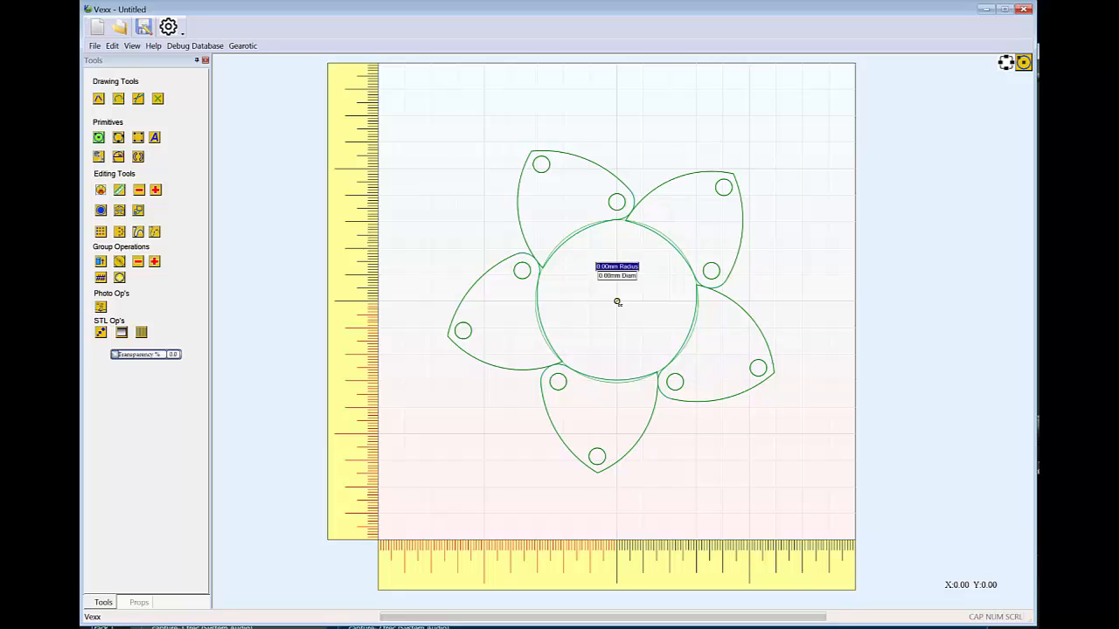
click(733, 174)
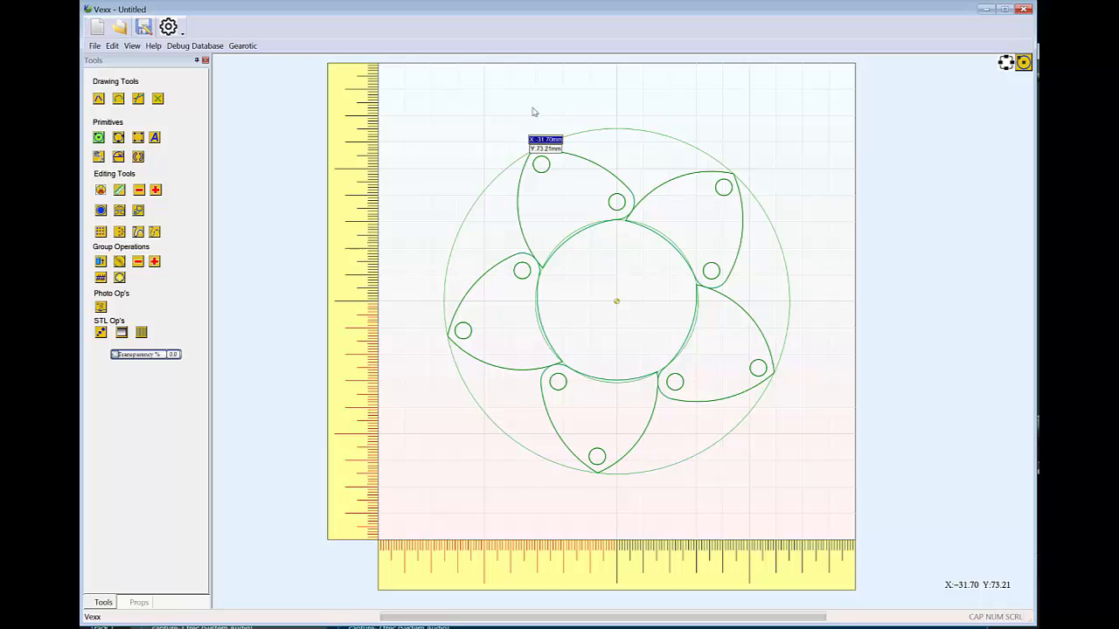
Select the inner and outer circles around the vanes and combine them into one ring group
click(655, 131)
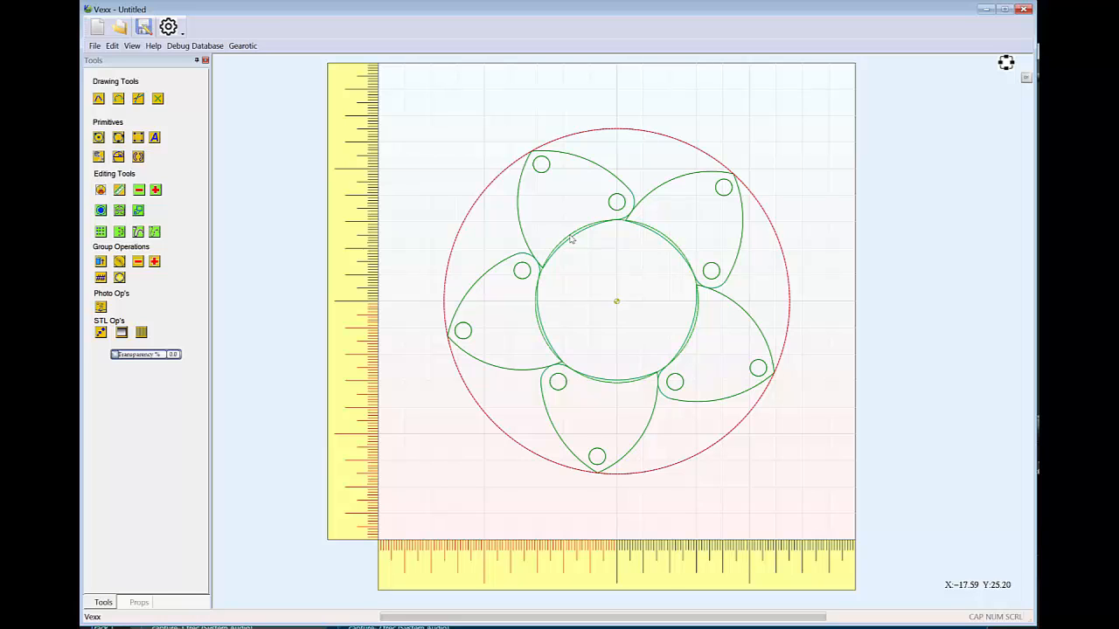
click(570, 239)
click(112, 46)
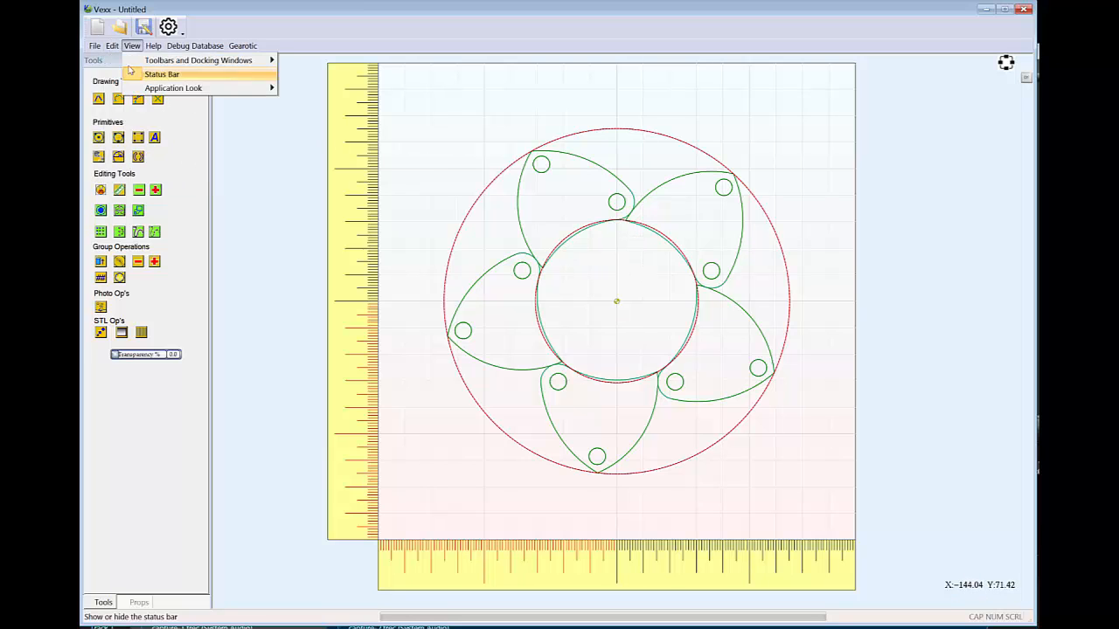
mouse_move(112, 45)
click(128, 172)
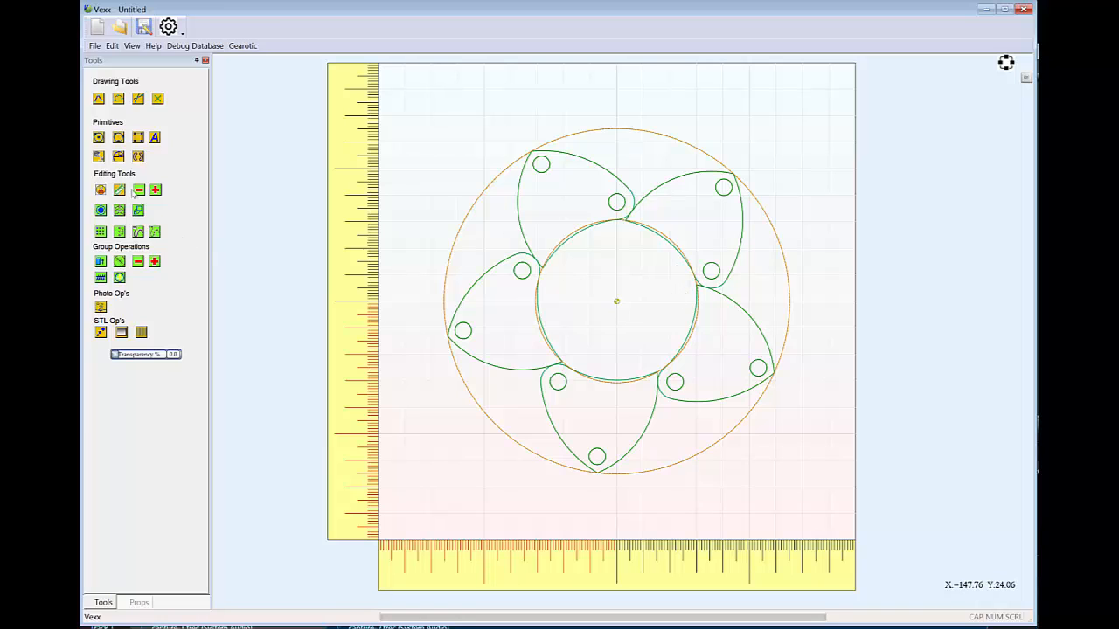
Draw a small circle about 3.4 mm in radius on the horizontal axis, just inside the ring's outer edge
click(99, 138)
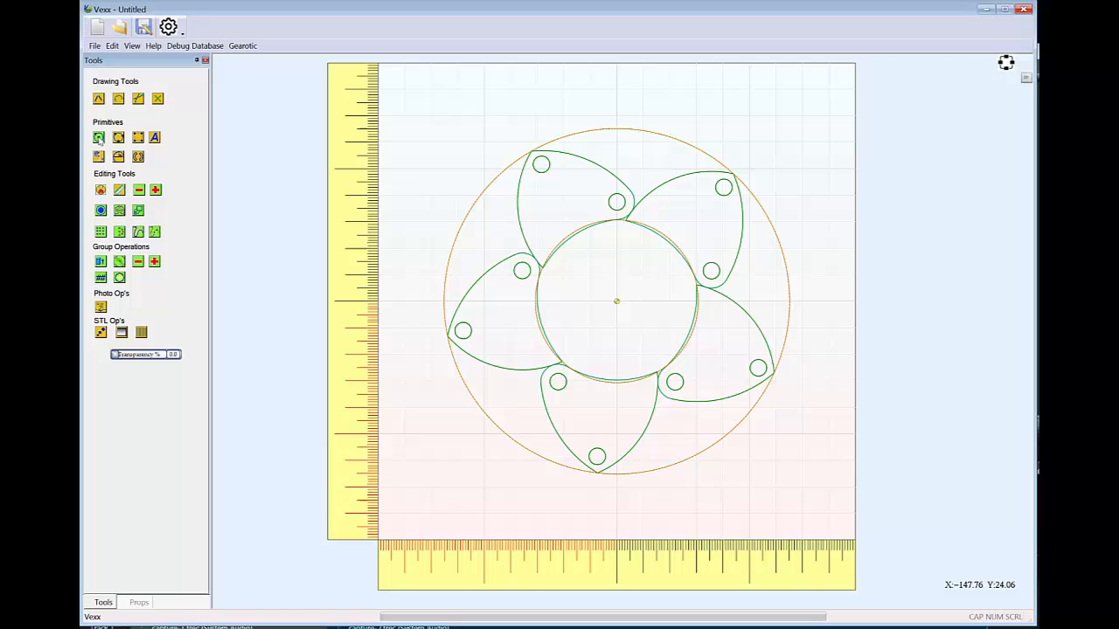
click(776, 301)
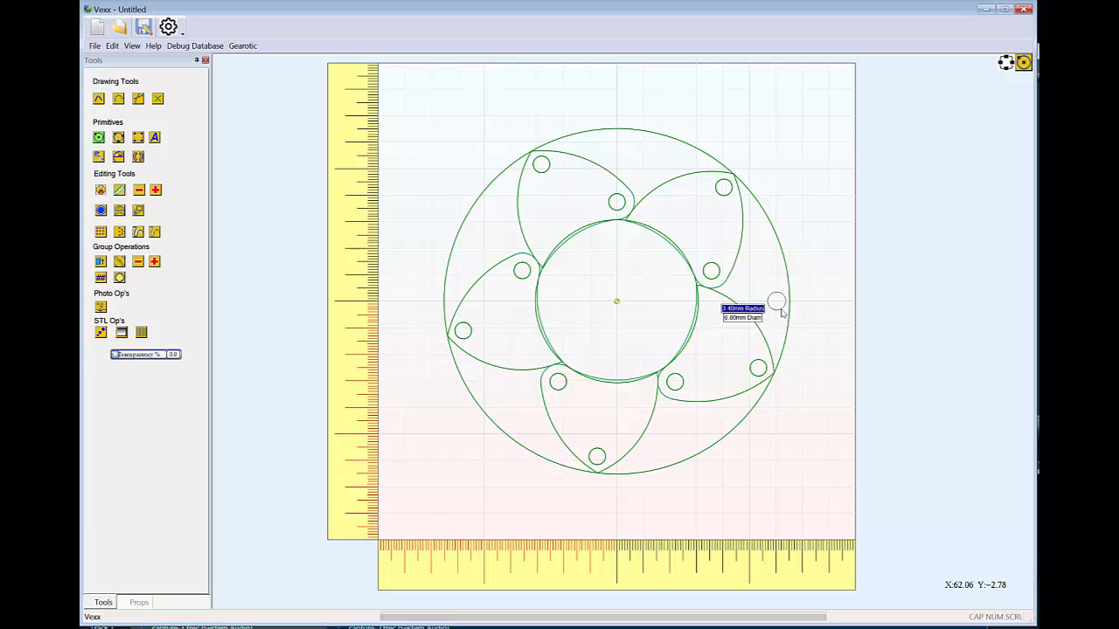
click(783, 312)
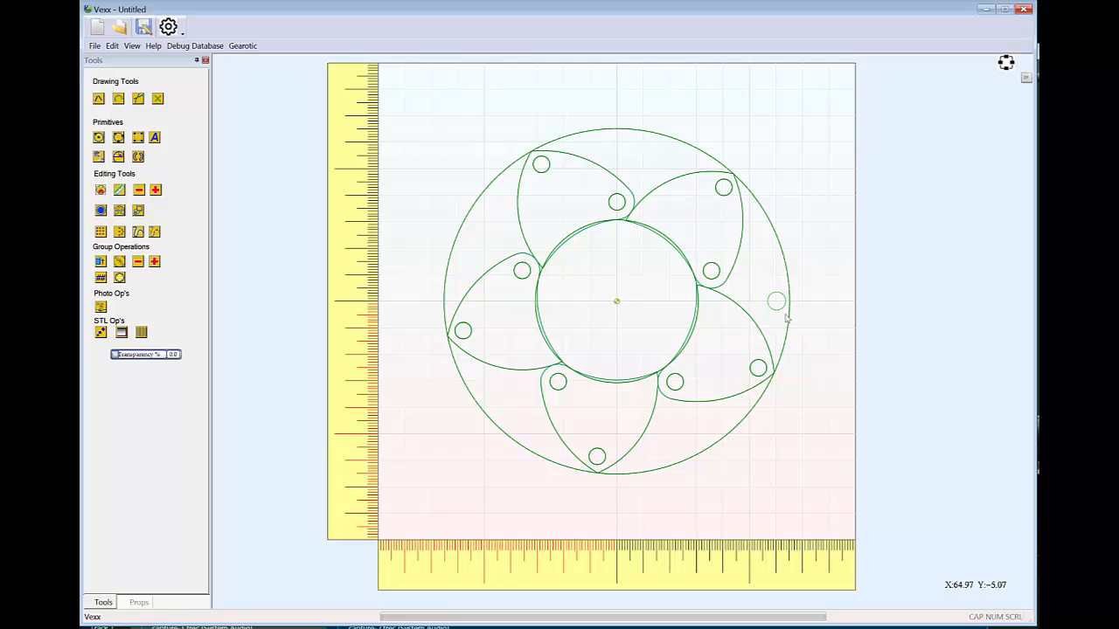
Add the small circle to the ring's group and select the group to check its rotation handle and centre
click(776, 302)
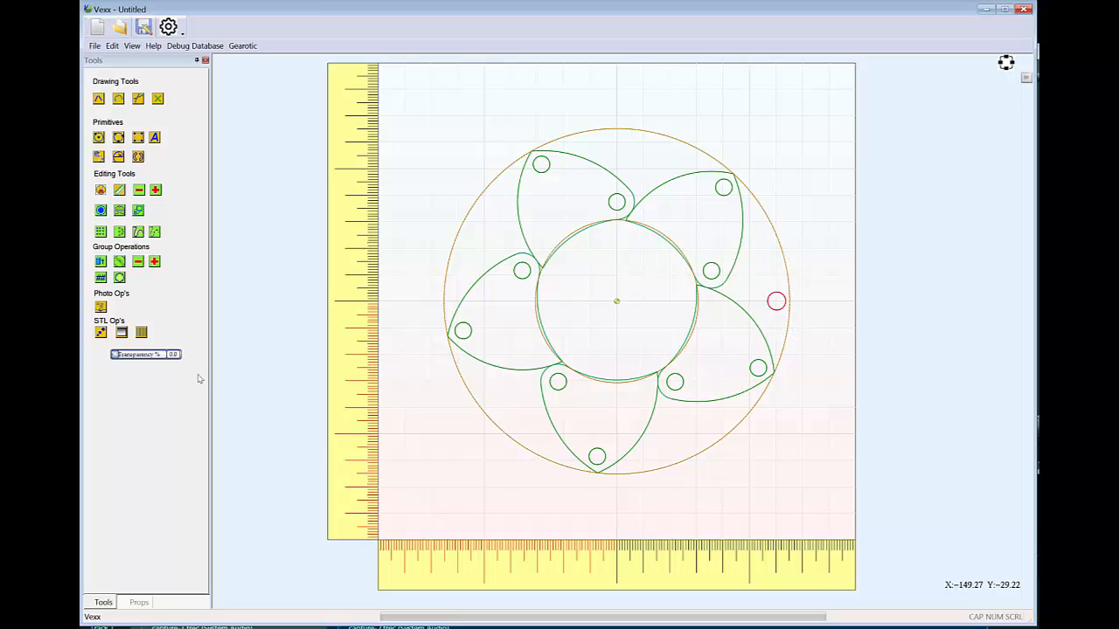
click(120, 278)
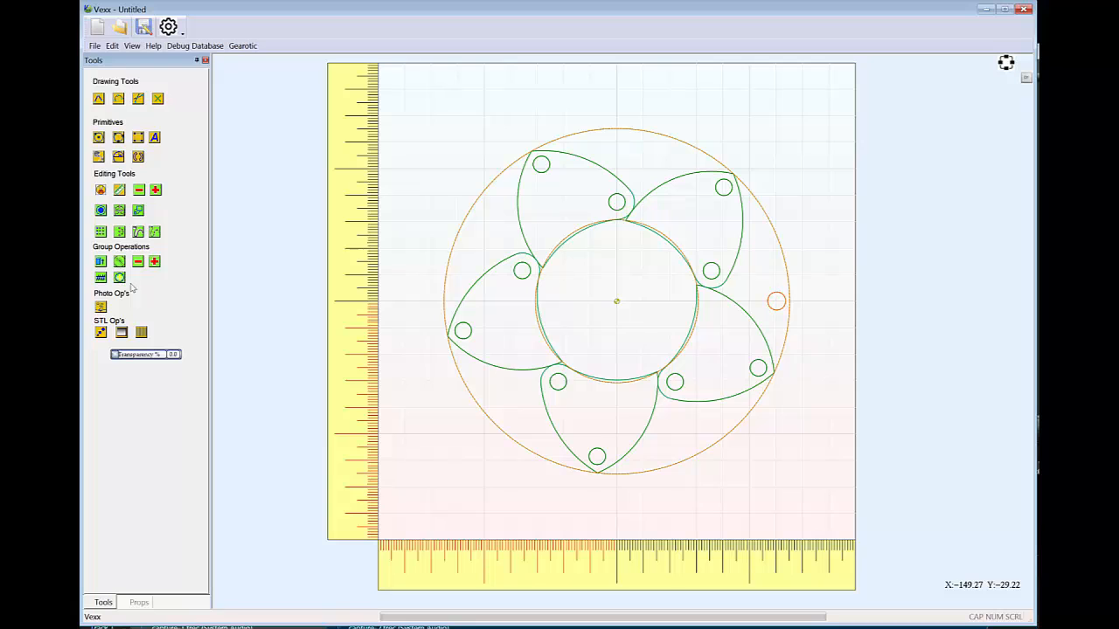
click(826, 310)
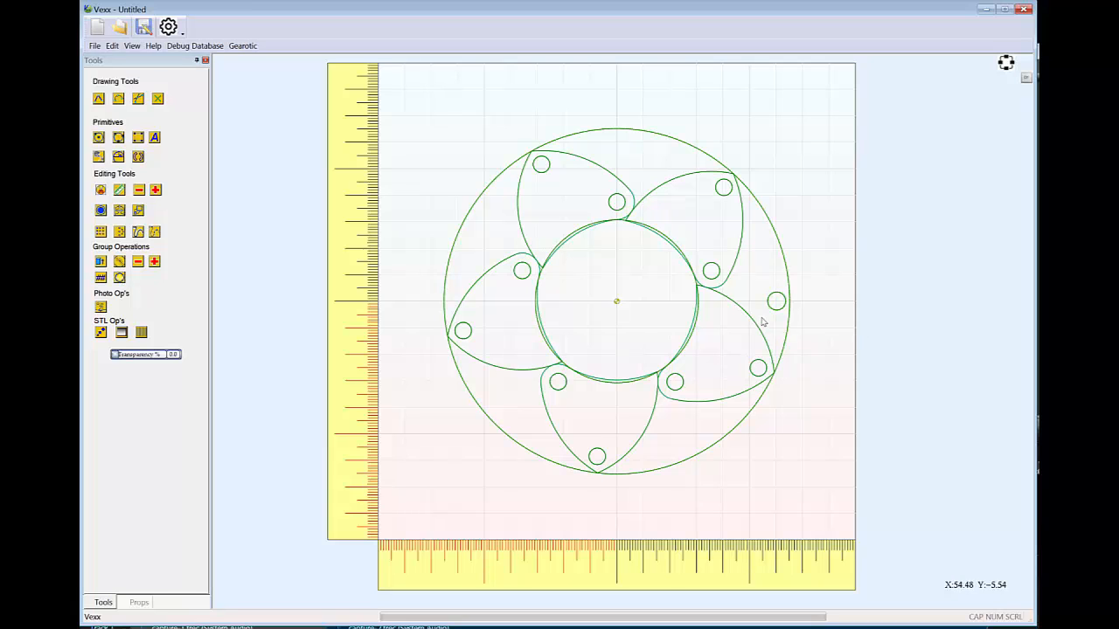
click(786, 269)
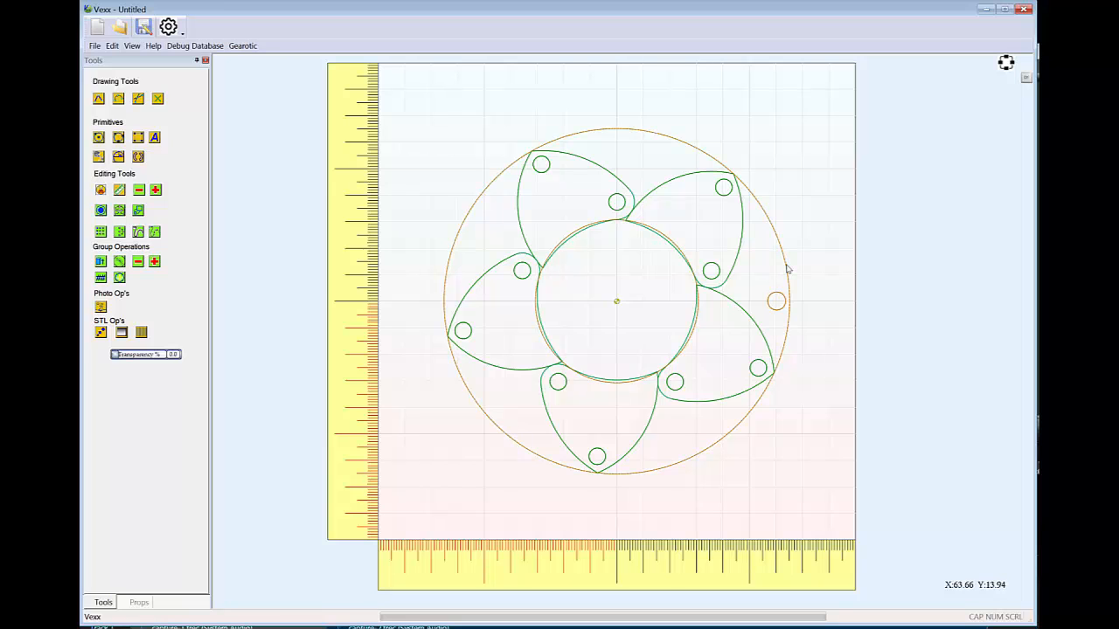
click(786, 269)
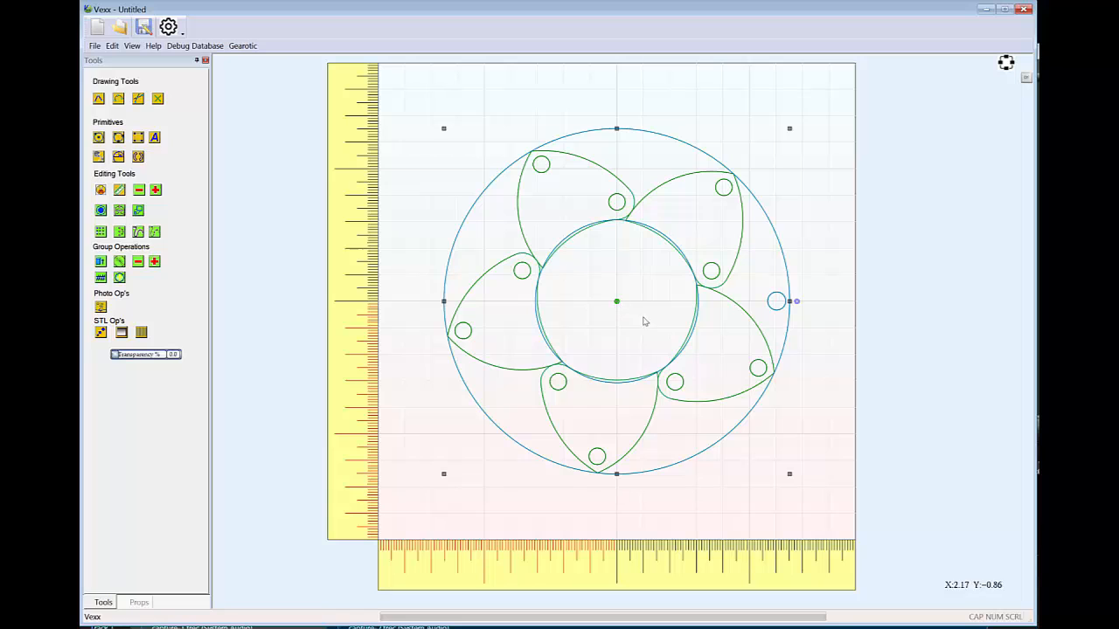
click(797, 296)
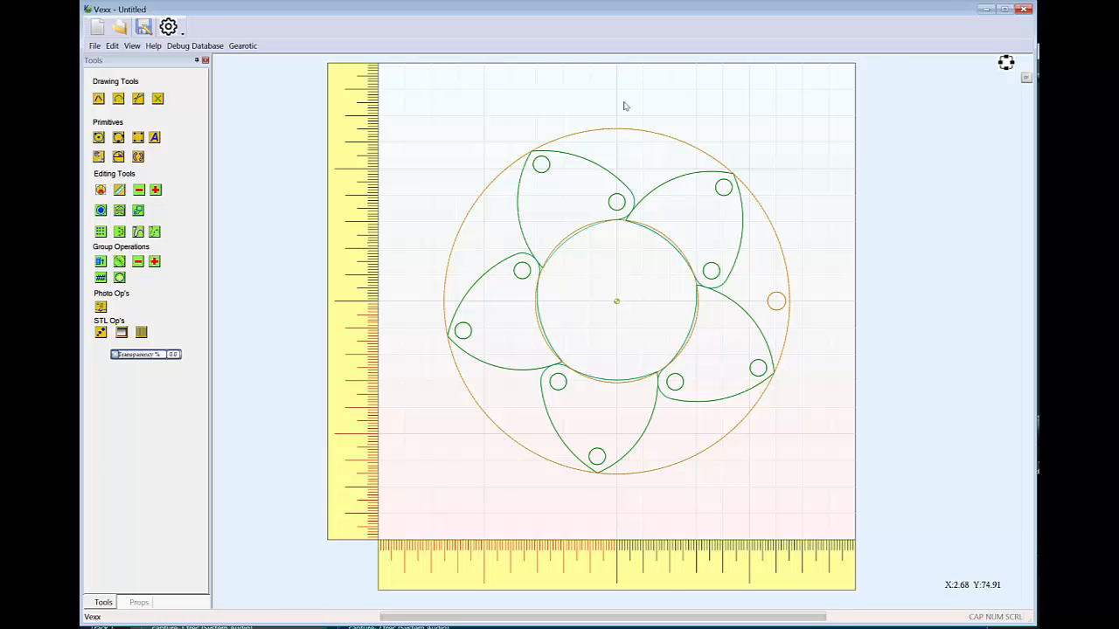
Draw a circle about 6 mm in radius concentric with Vane1's outer hole and add it to the ring group
click(99, 139)
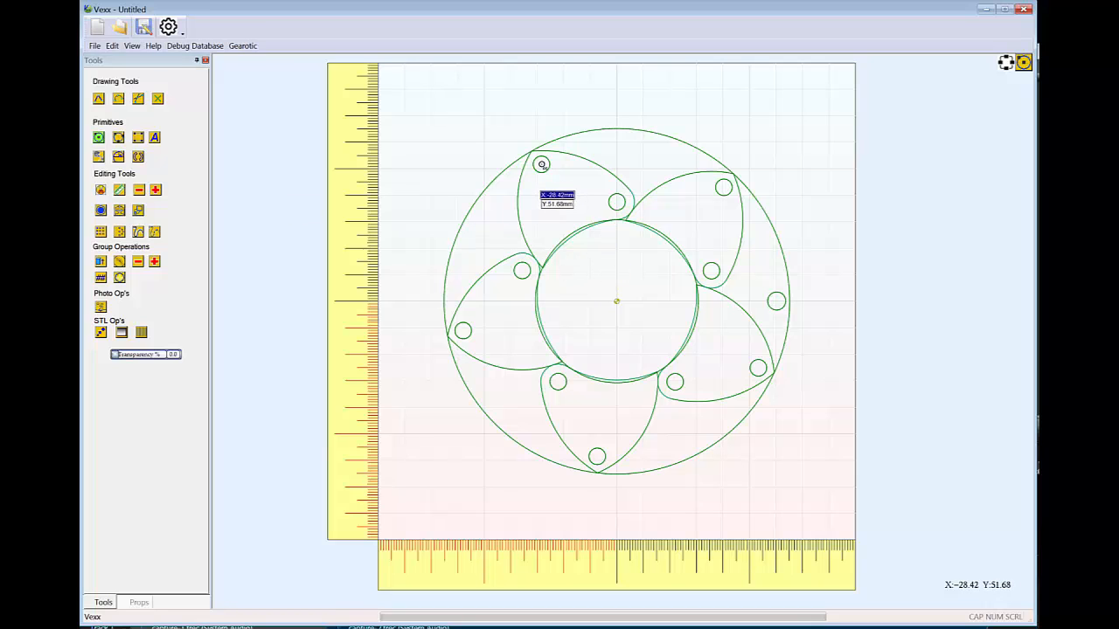
click(541, 164)
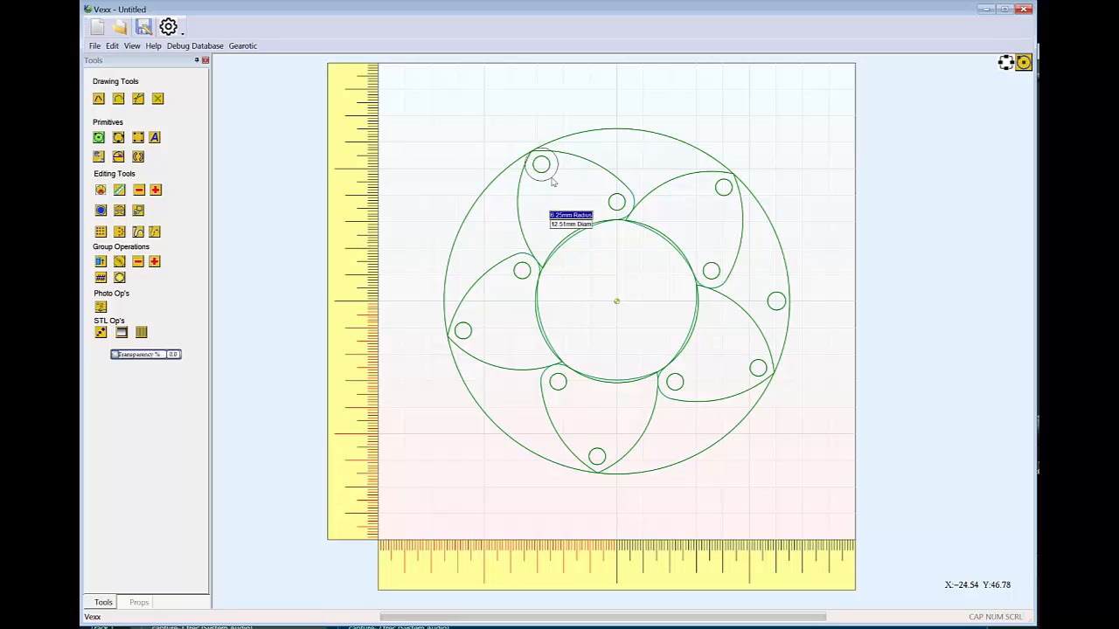
click(552, 176)
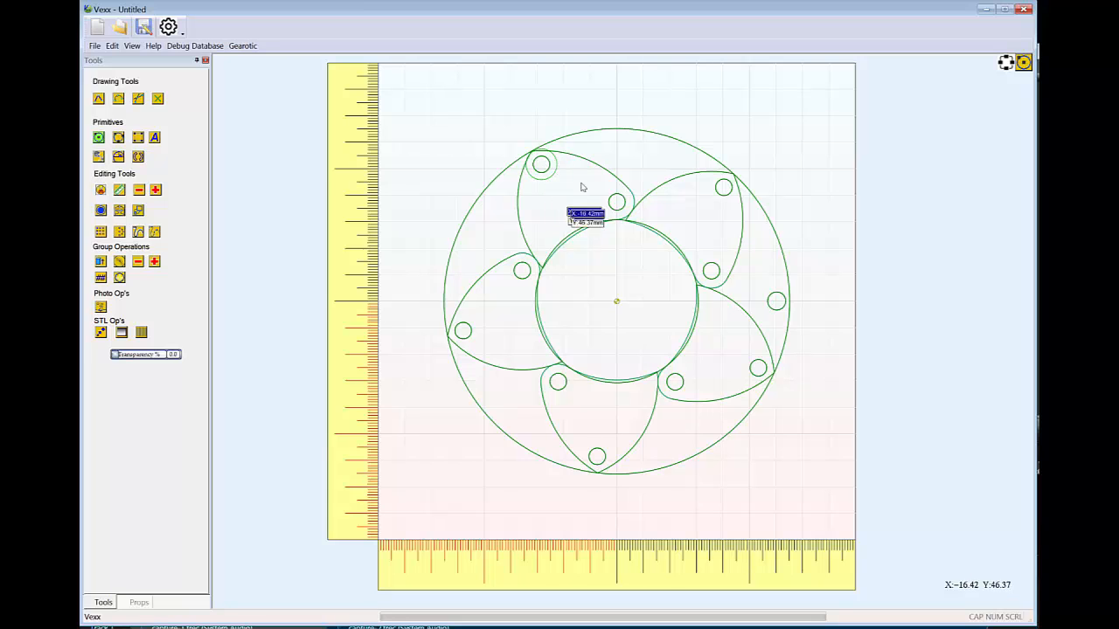
key(Escape)
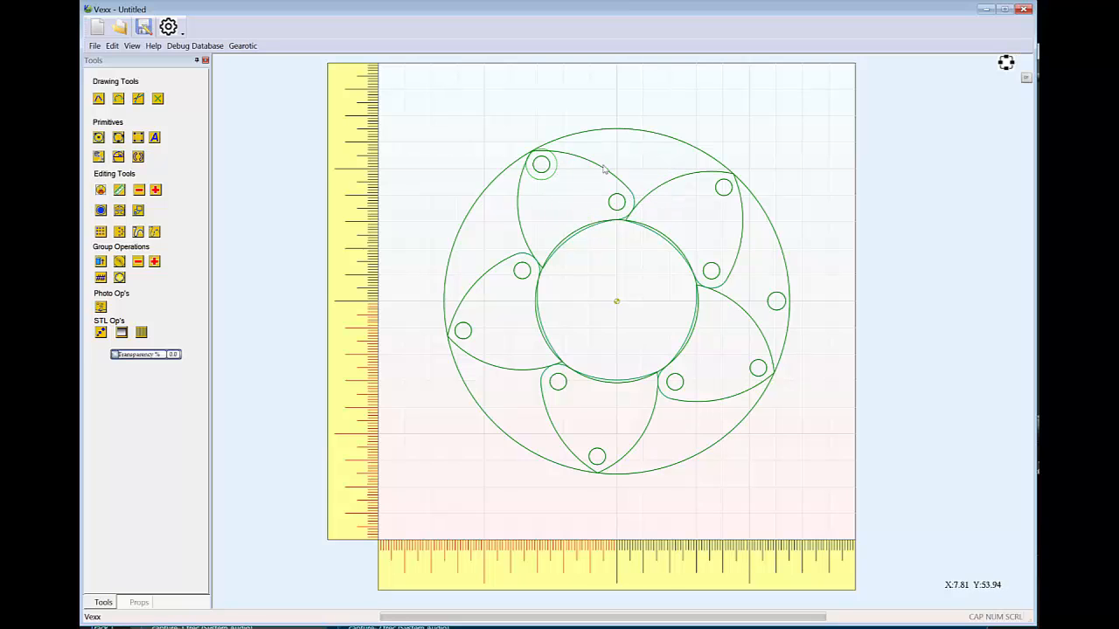
click(552, 178)
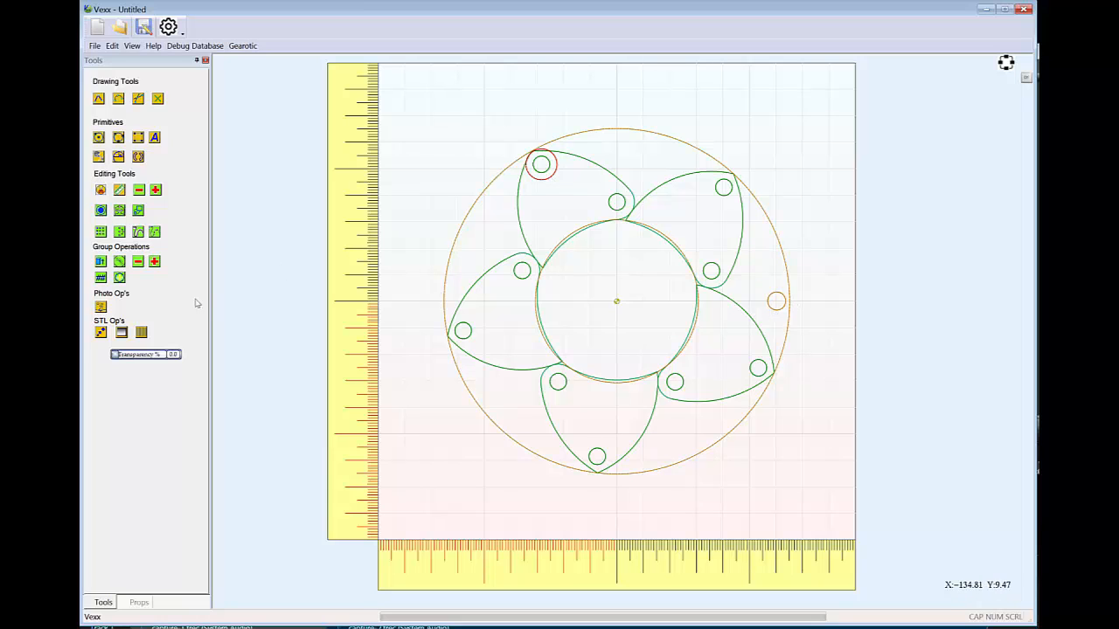
click(120, 278)
Rotate the ring group 22.5 degrees counterclockwise about its centre
click(791, 293)
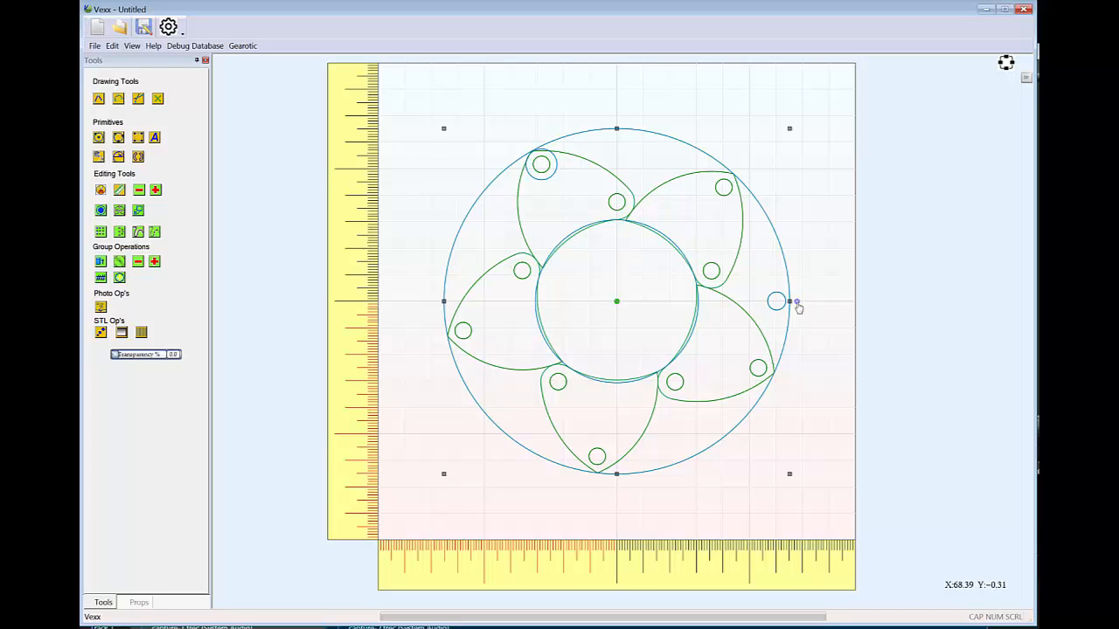
drag(798, 306, 798, 306)
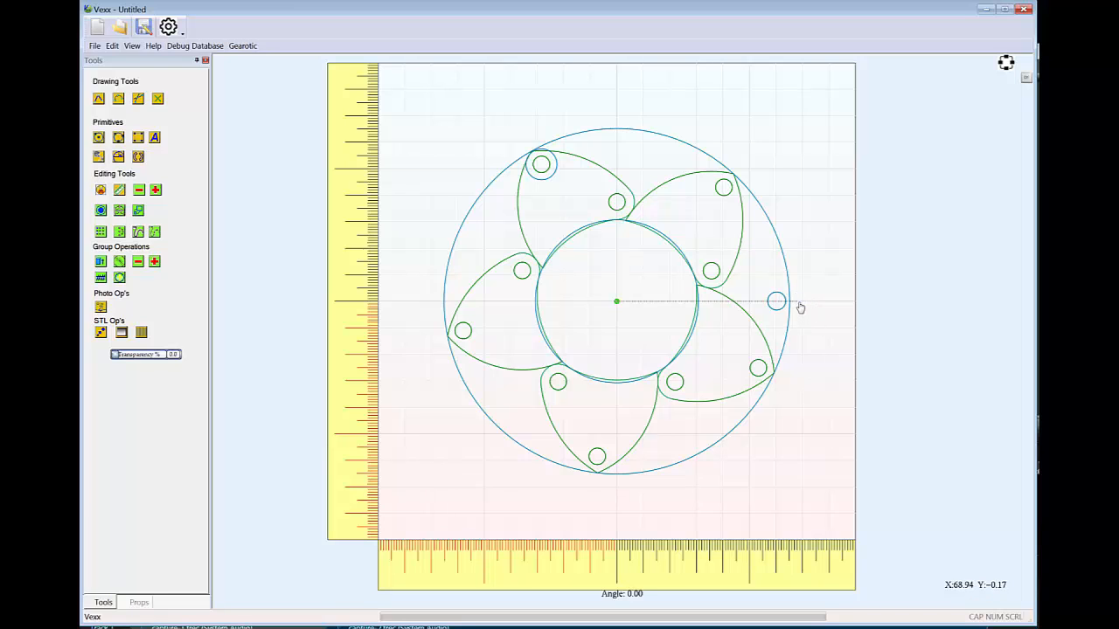
drag(800, 308, 796, 232)
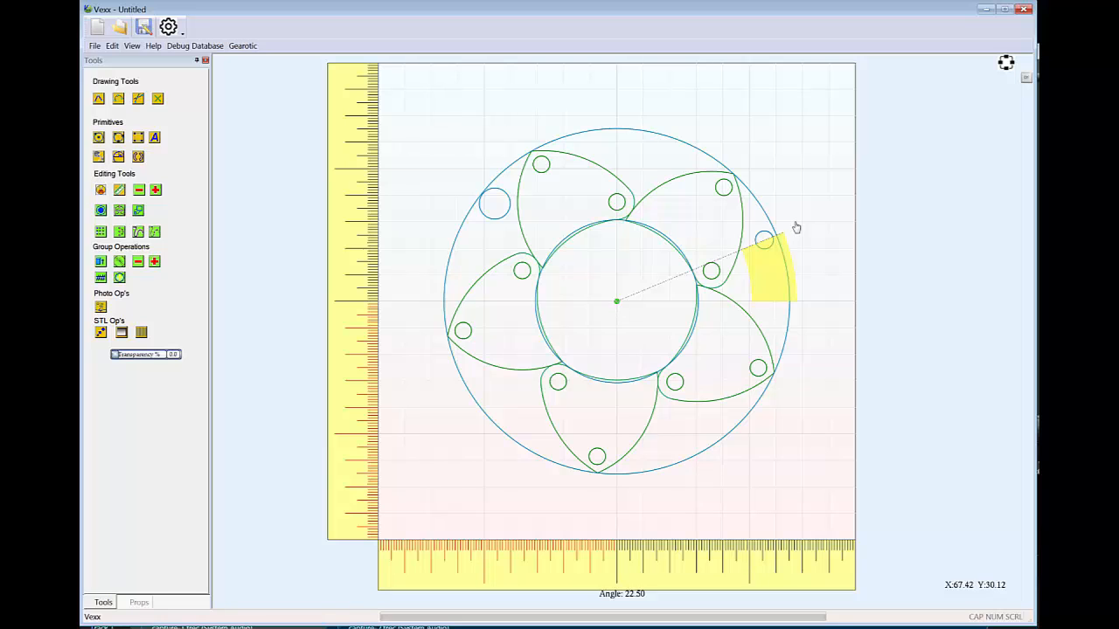
click(796, 228)
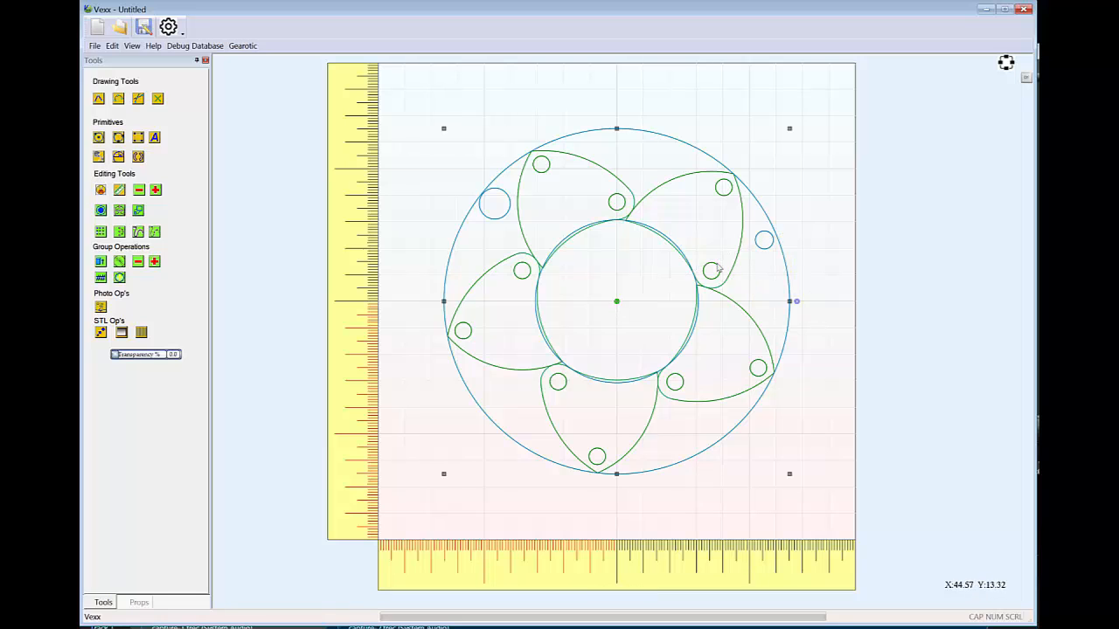
Rotate Vane1 about its pivot hole until the linked vanes close over the central opening
click(573, 161)
click(573, 161)
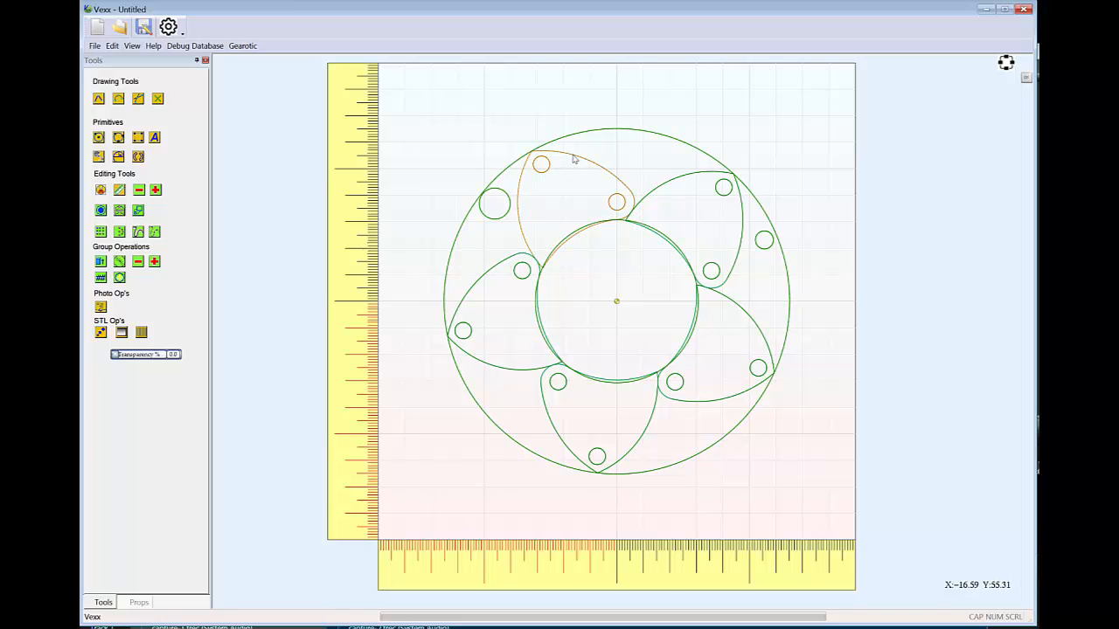
click(574, 159)
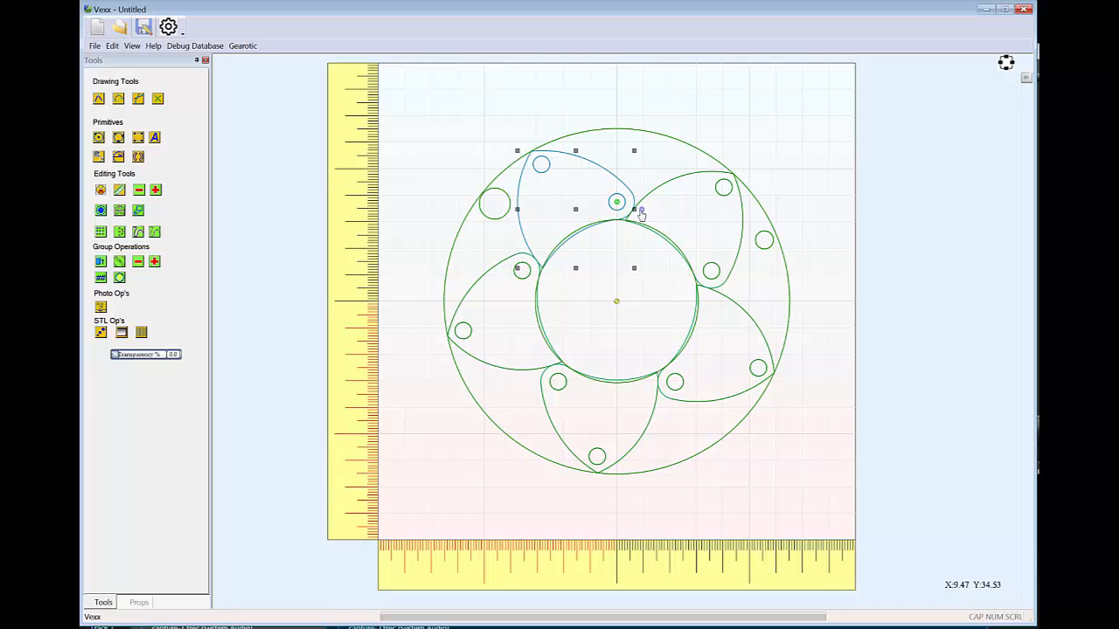
drag(641, 213, 639, 194)
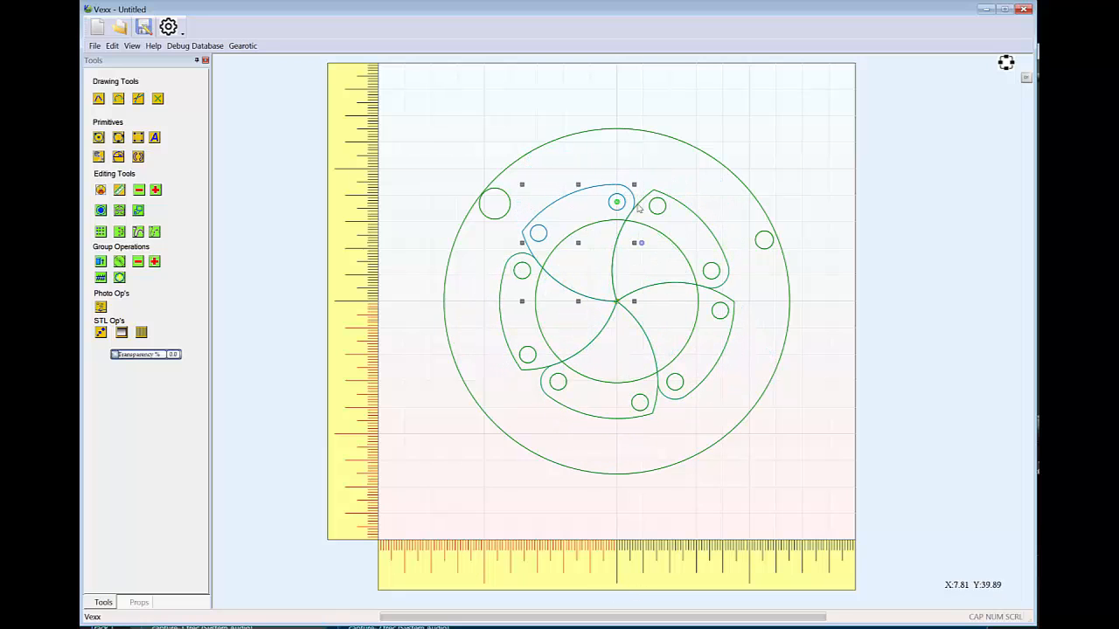
Finely adjust Vane1's rotation until all five linked vane tips meet exactly at the origin
scroll(618, 306, up, 10)
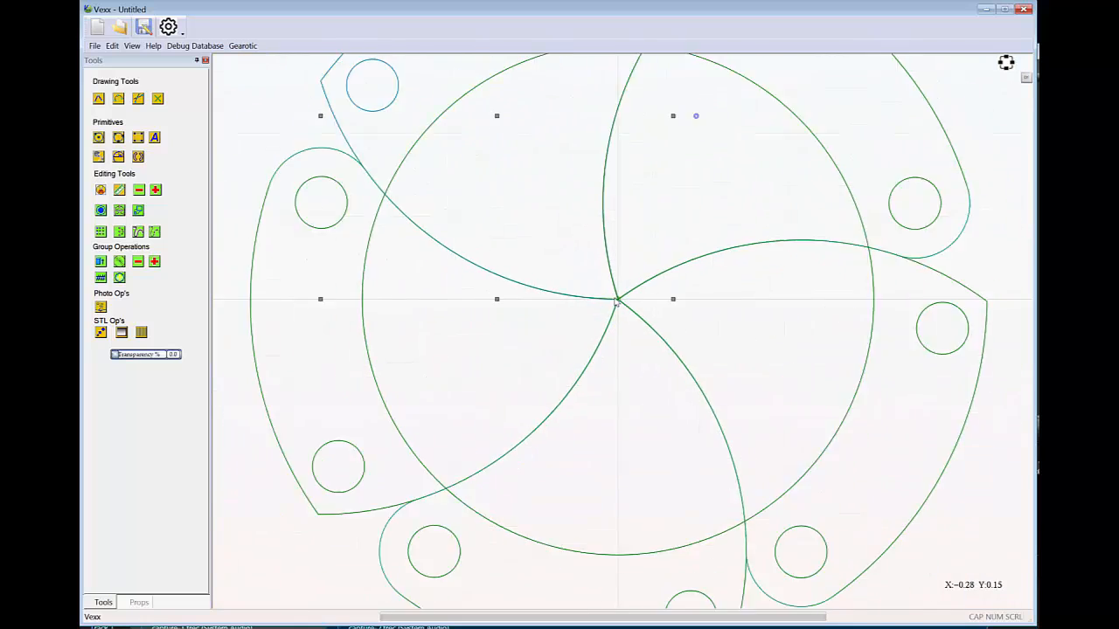
scroll(711, 317, up, 8)
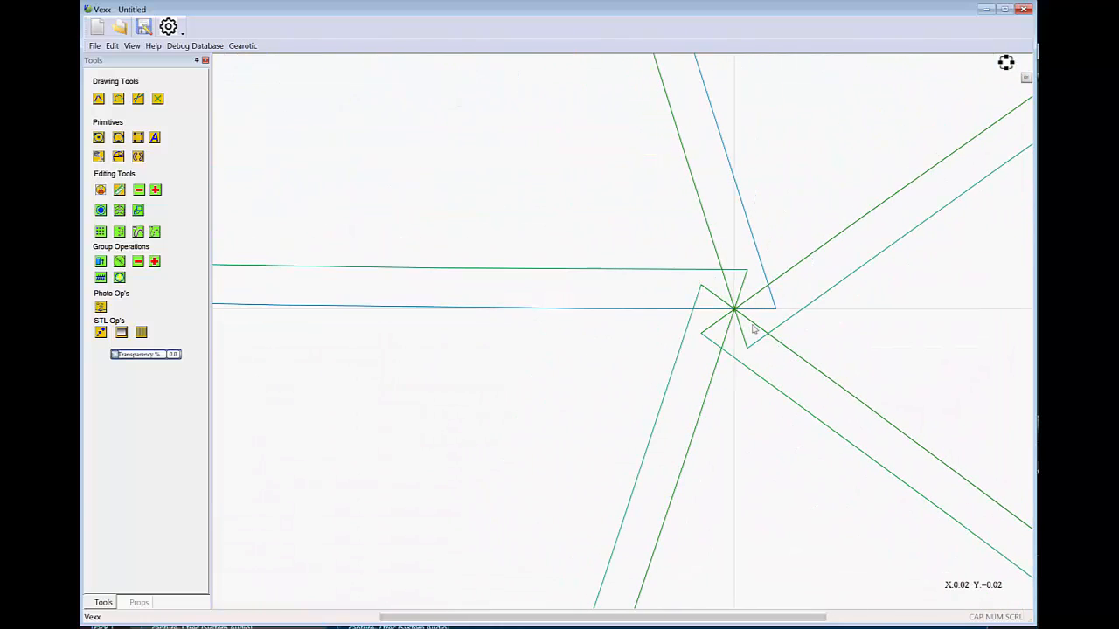
scroll(753, 328, down, 5)
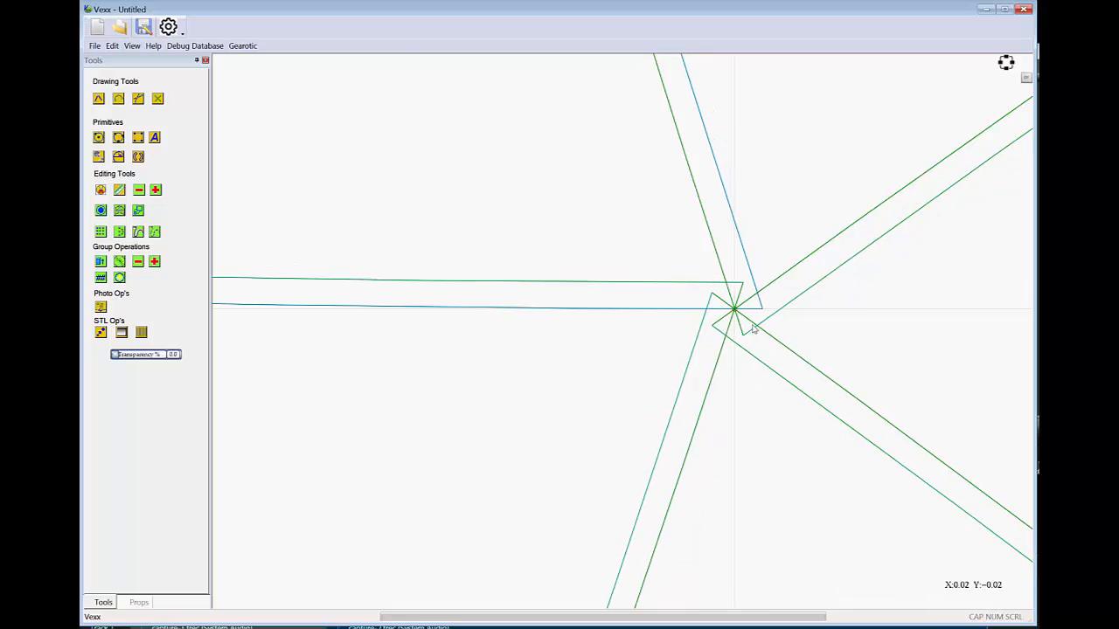
scroll(753, 329, down, 3)
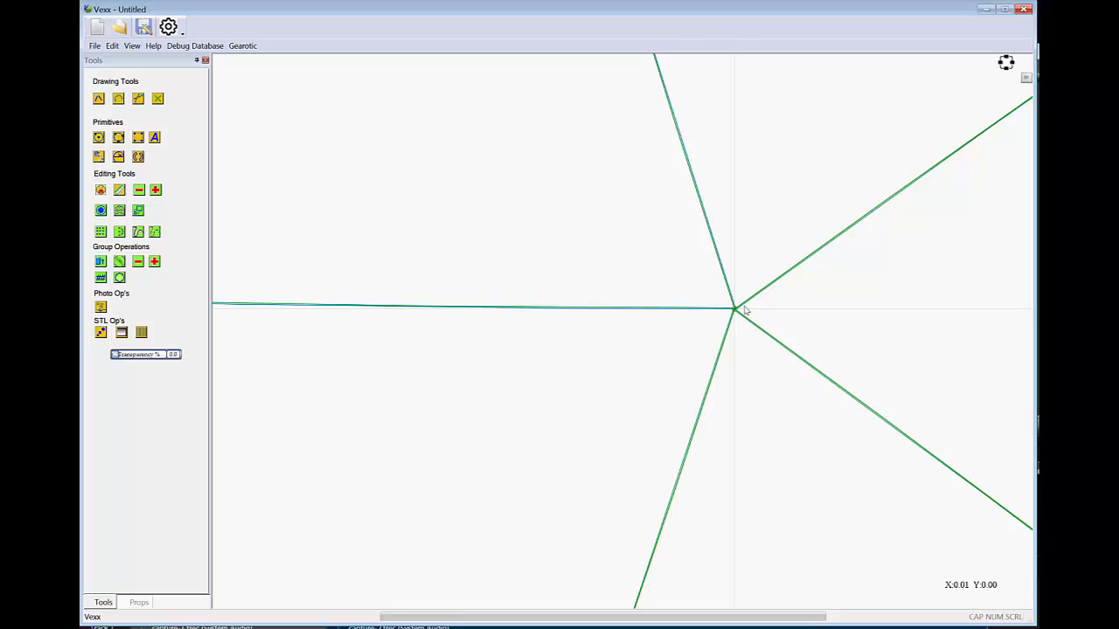
scroll(697, 322, up, 2)
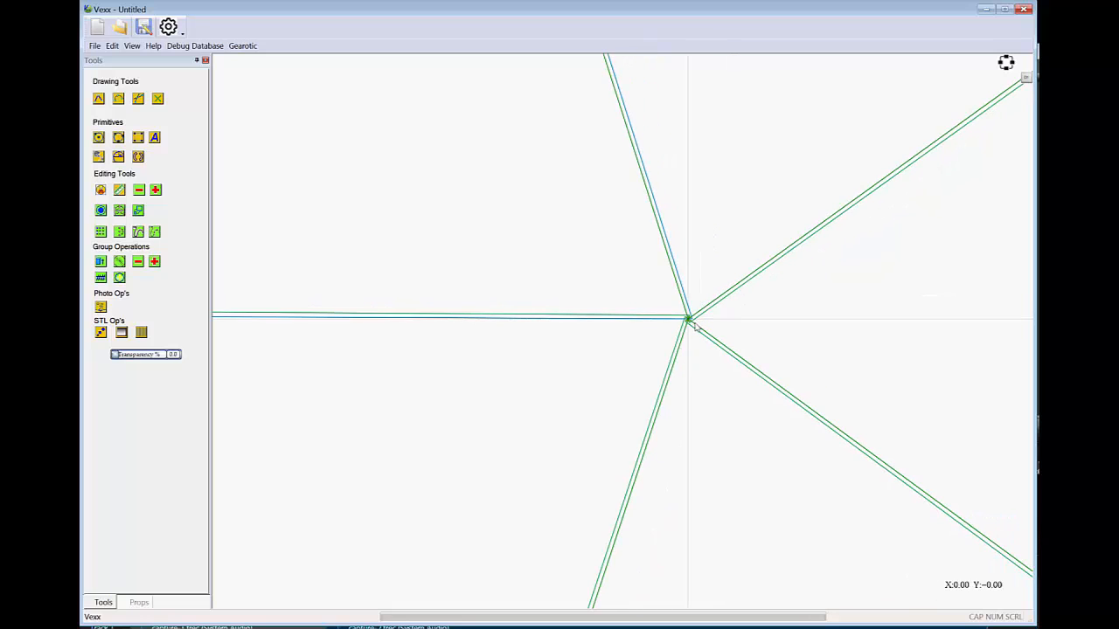
scroll(692, 321, down, 2)
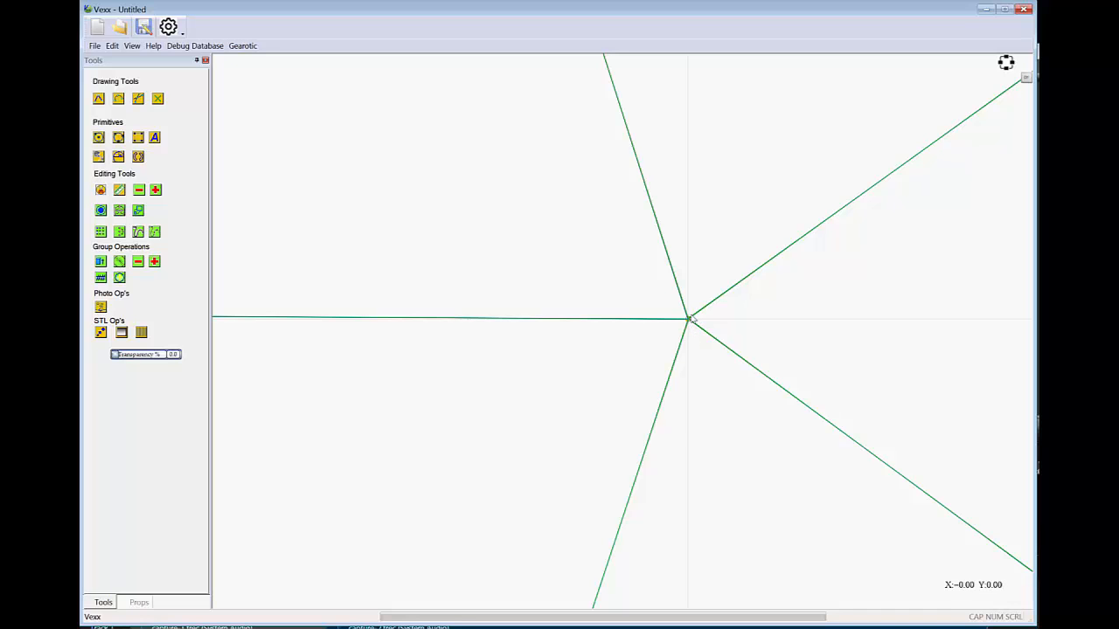
Draw a circle about 5.2 mm in radius concentric with the closed Vane1's outer hole and add it to the ring group
scroll(688, 322, down, 5)
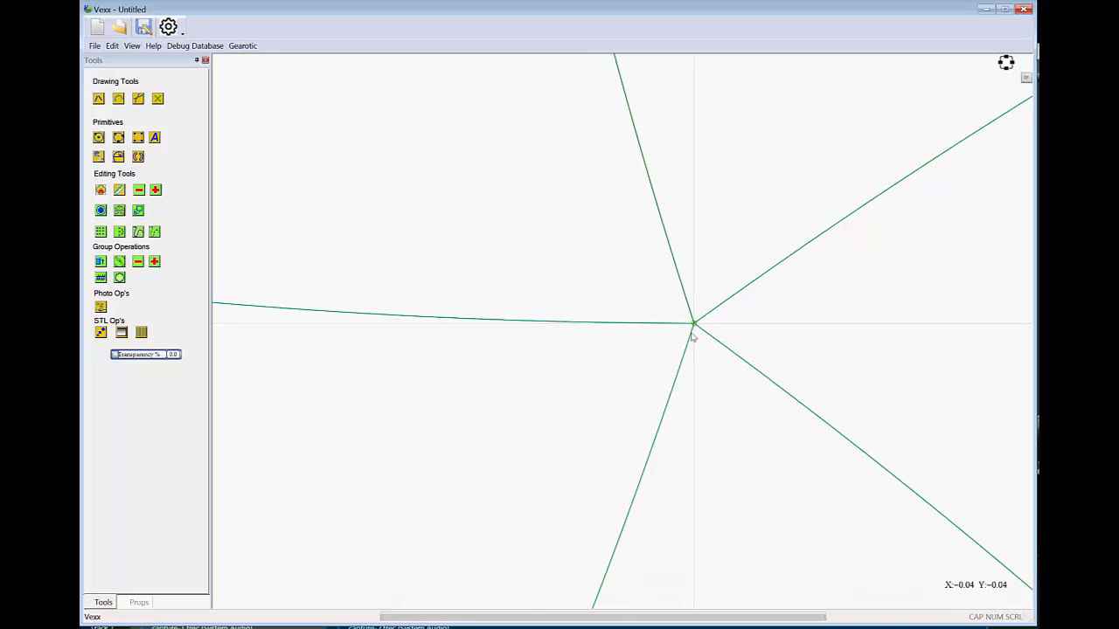
scroll(687, 357, down, 5)
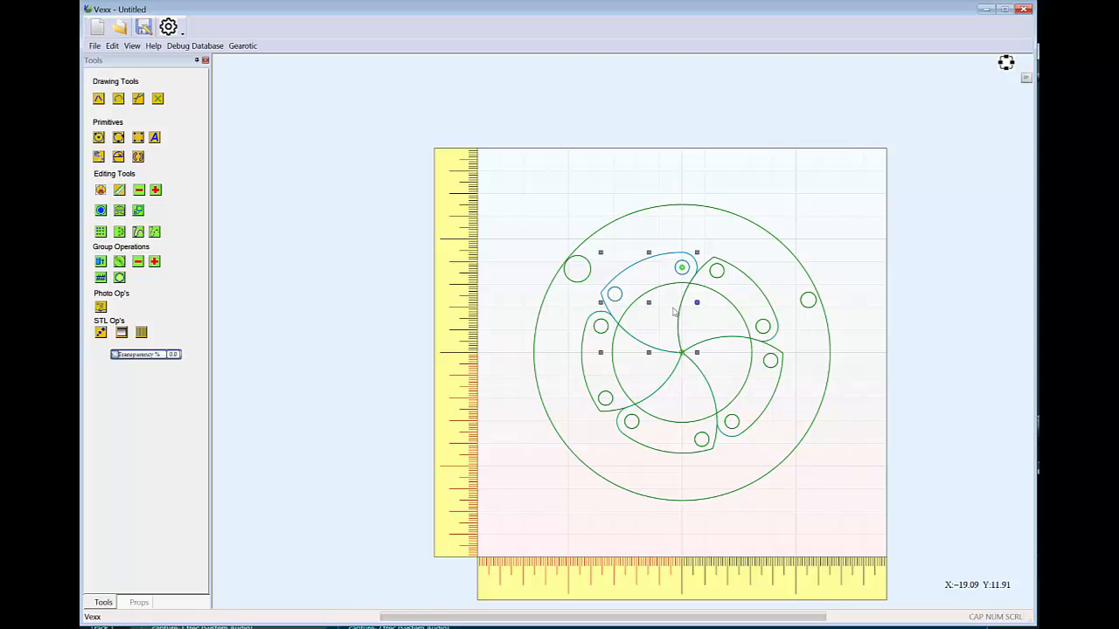
scroll(674, 313, up, 2)
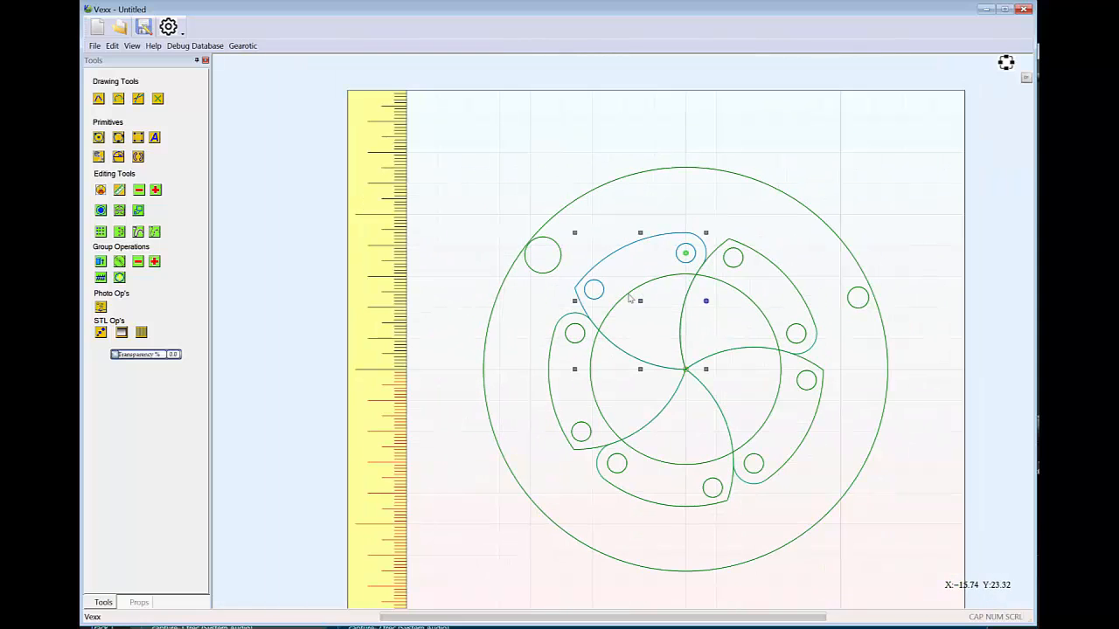
click(662, 206)
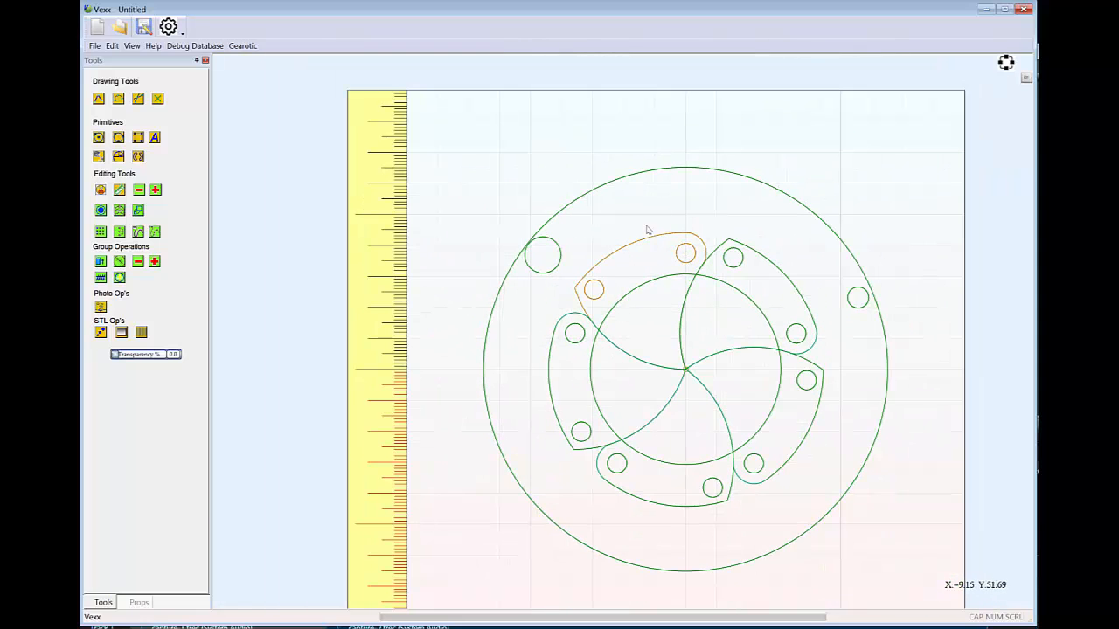
click(100, 138)
click(593, 290)
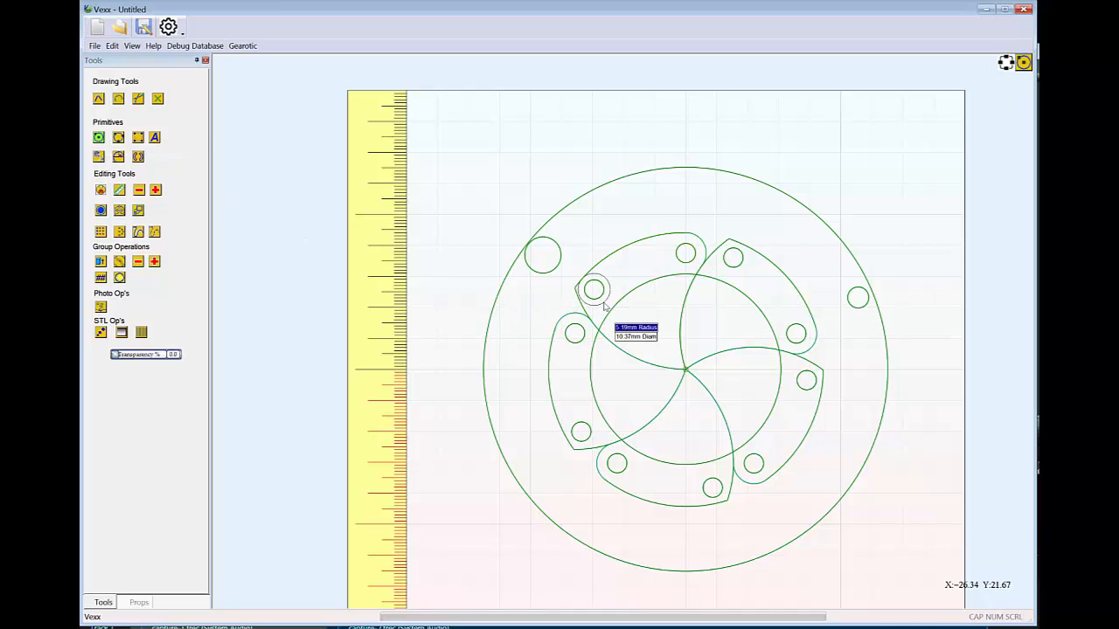
key(Escape)
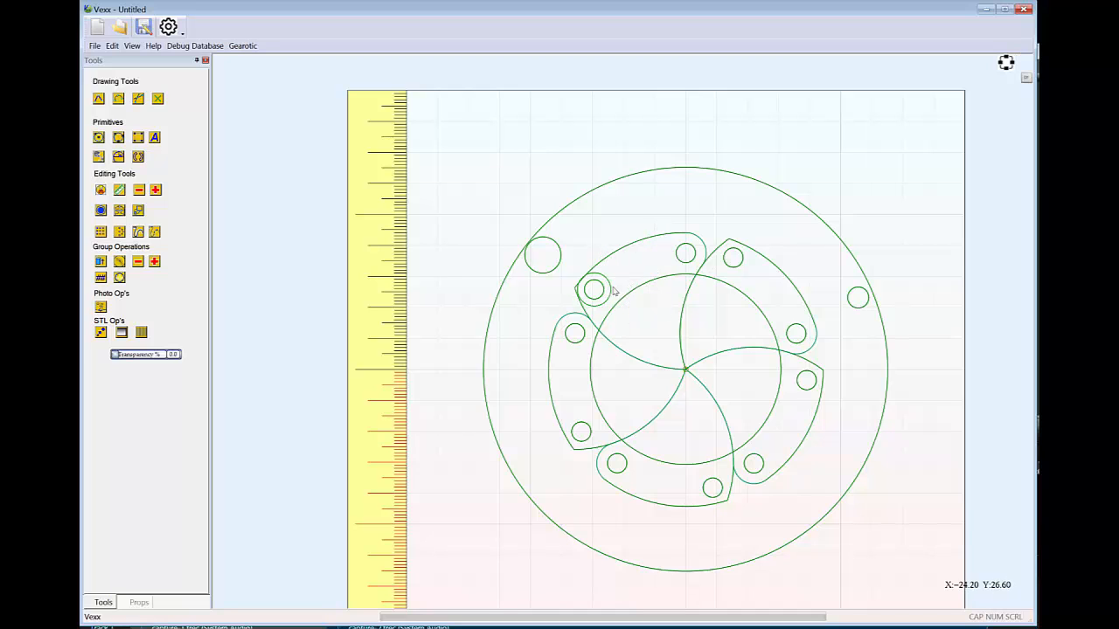
click(609, 287)
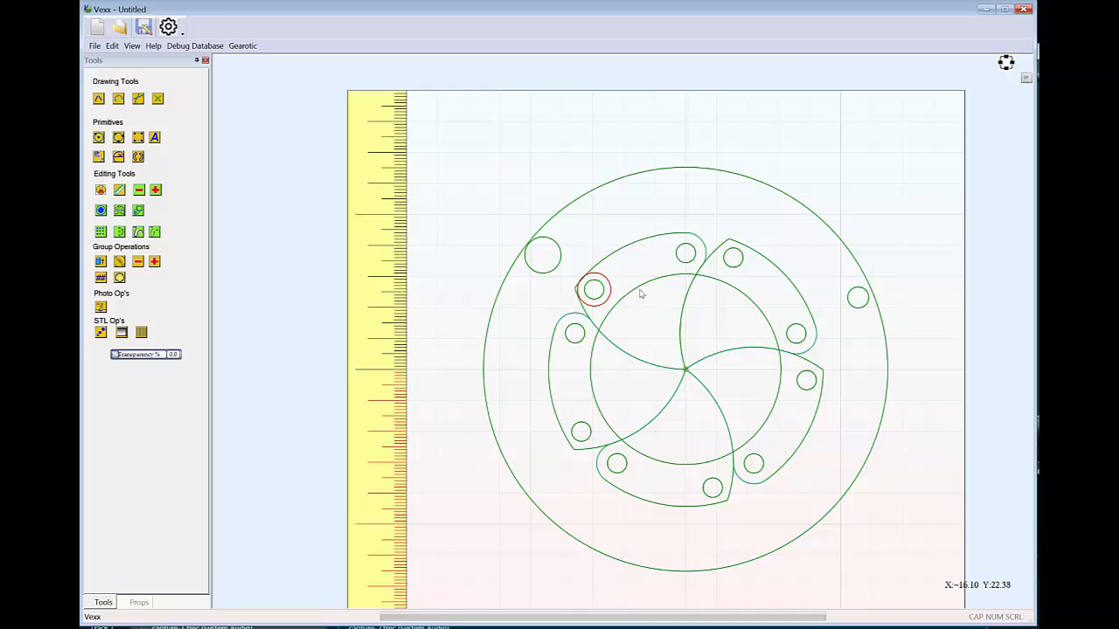
click(560, 253)
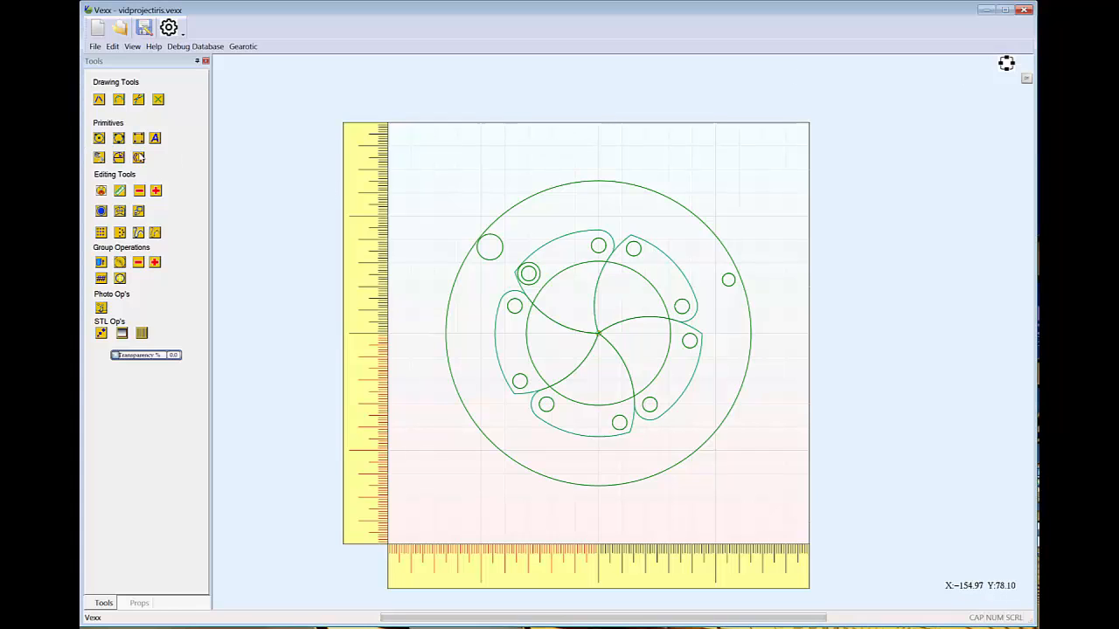
Measure the distance and angle from the origin to the centre of Vane1's pivot hole
click(119, 192)
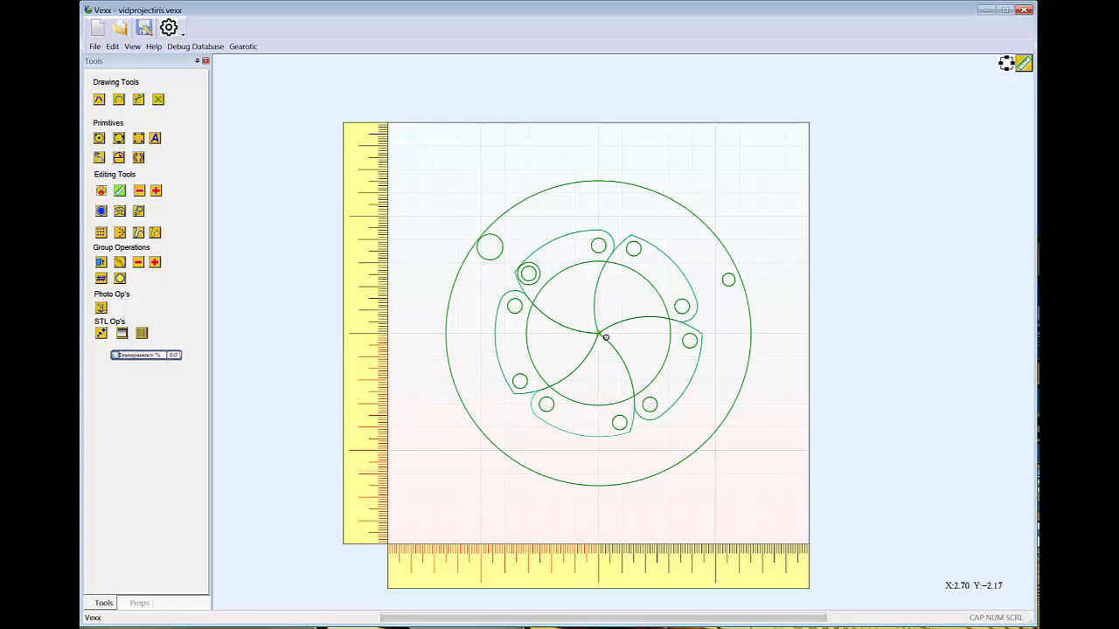
click(598, 333)
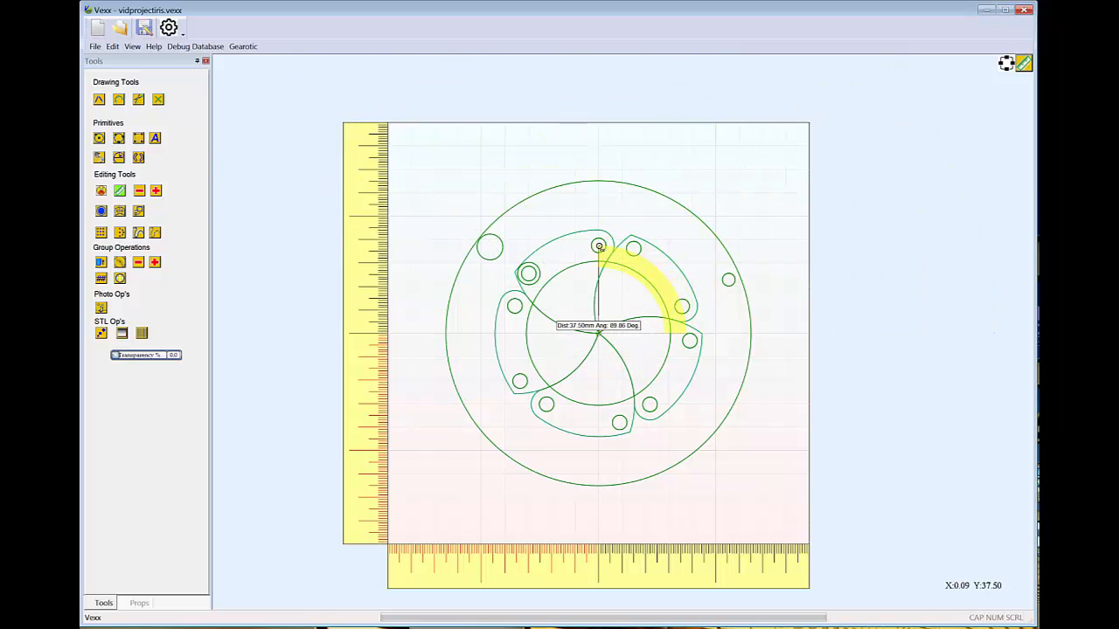
click(600, 247)
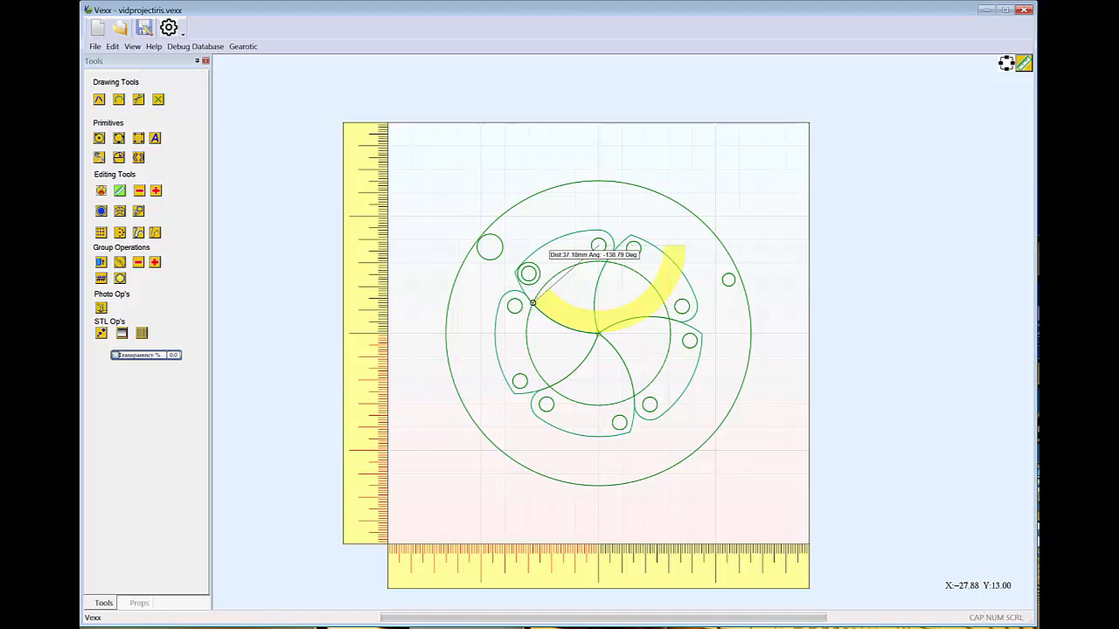
key(Escape)
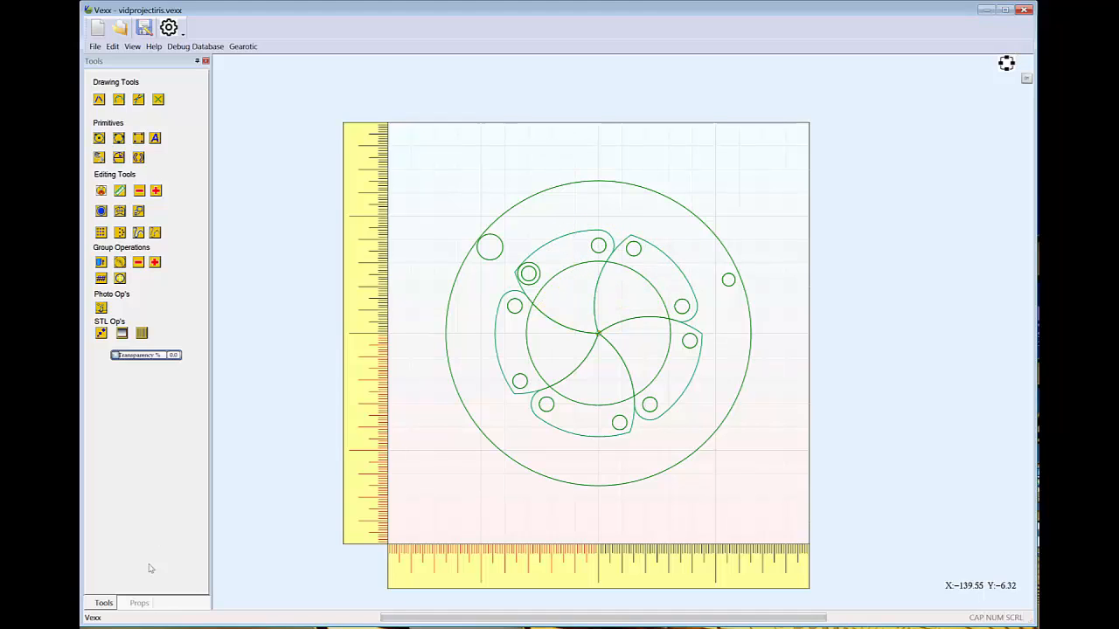
Rename the unnamed group containing the large ring circles as Ring
click(140, 603)
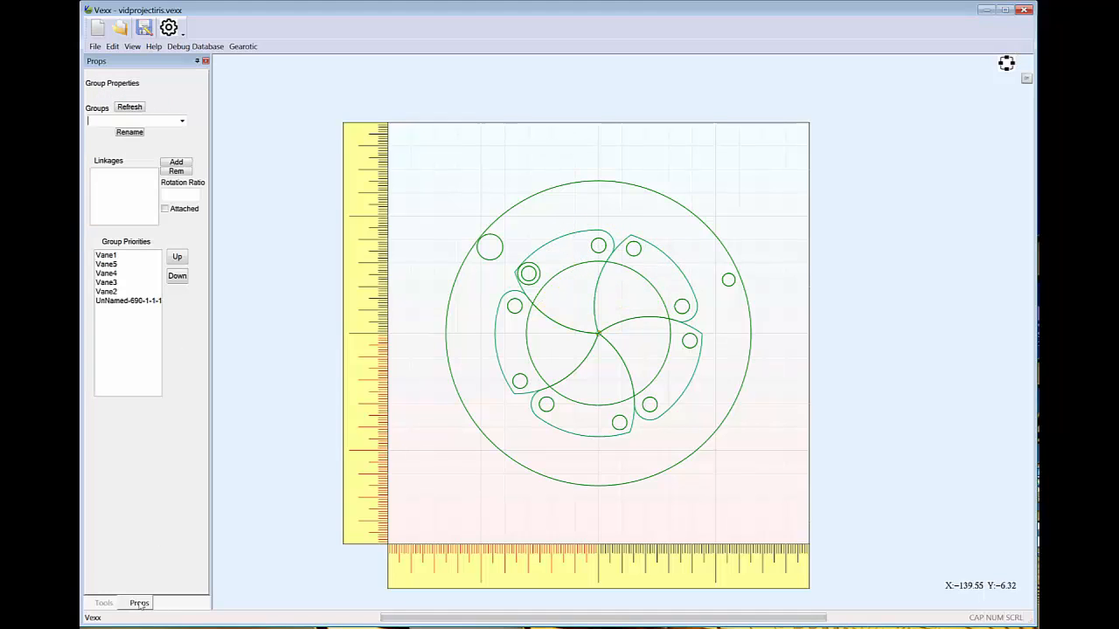
click(636, 189)
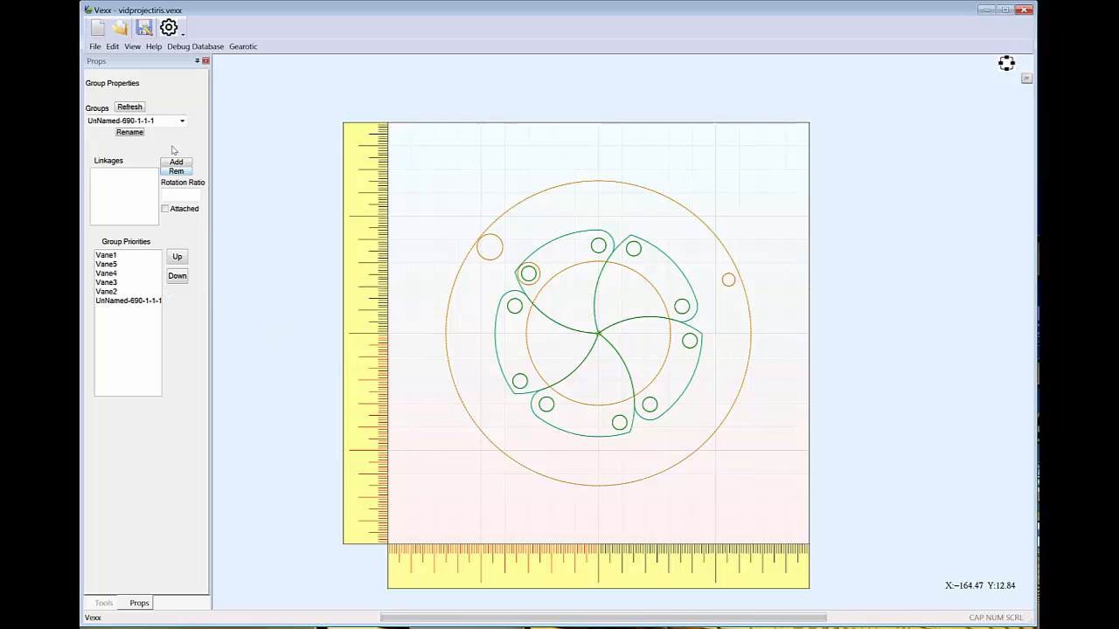
click(137, 133)
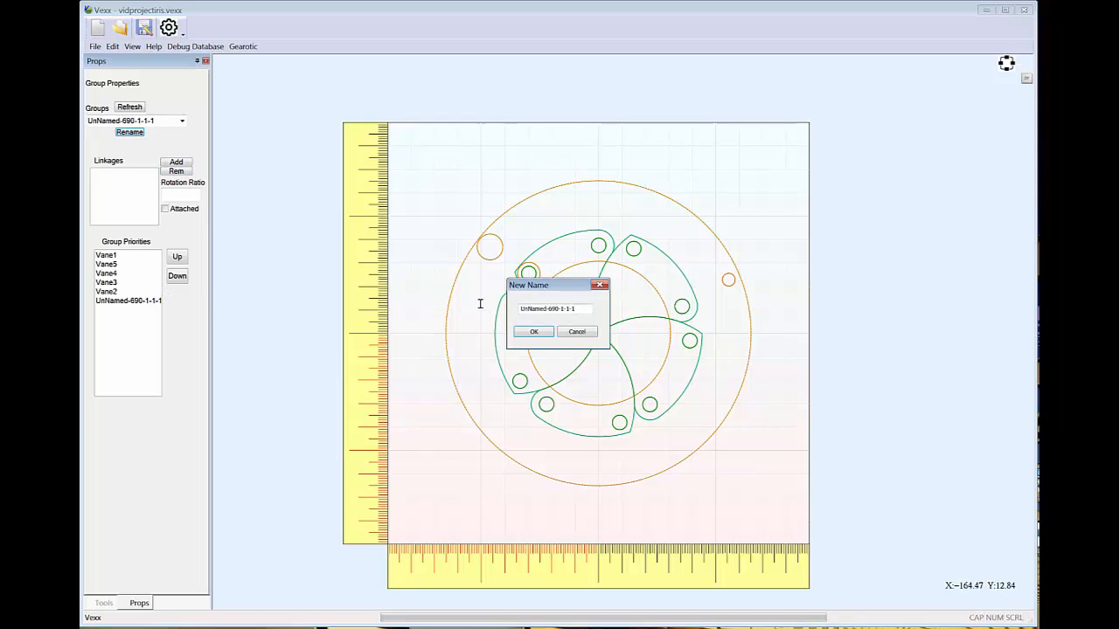
text(Ring)
key(Return)
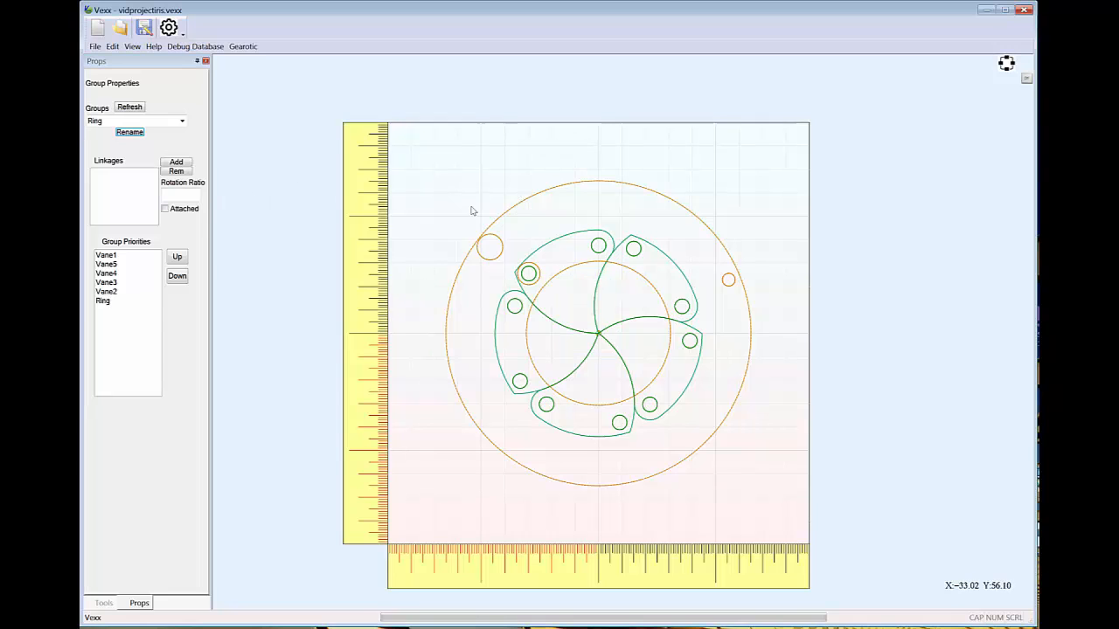
Link the Ring group to Vane1 with a rotation ratio of 2.1412
click(177, 162)
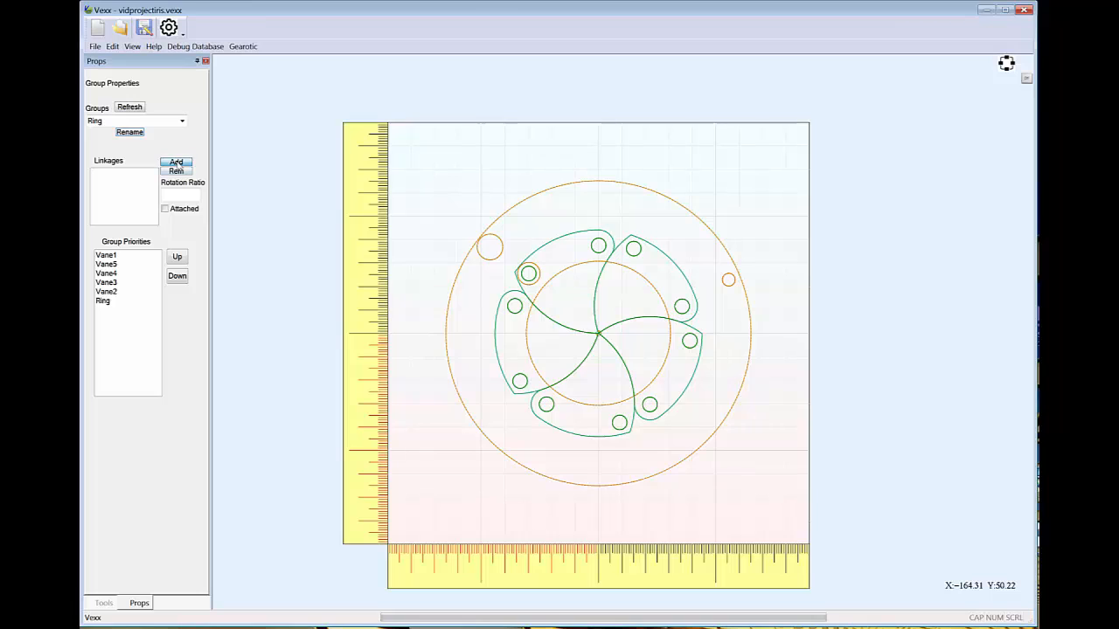
click(491, 273)
double_click(615, 285)
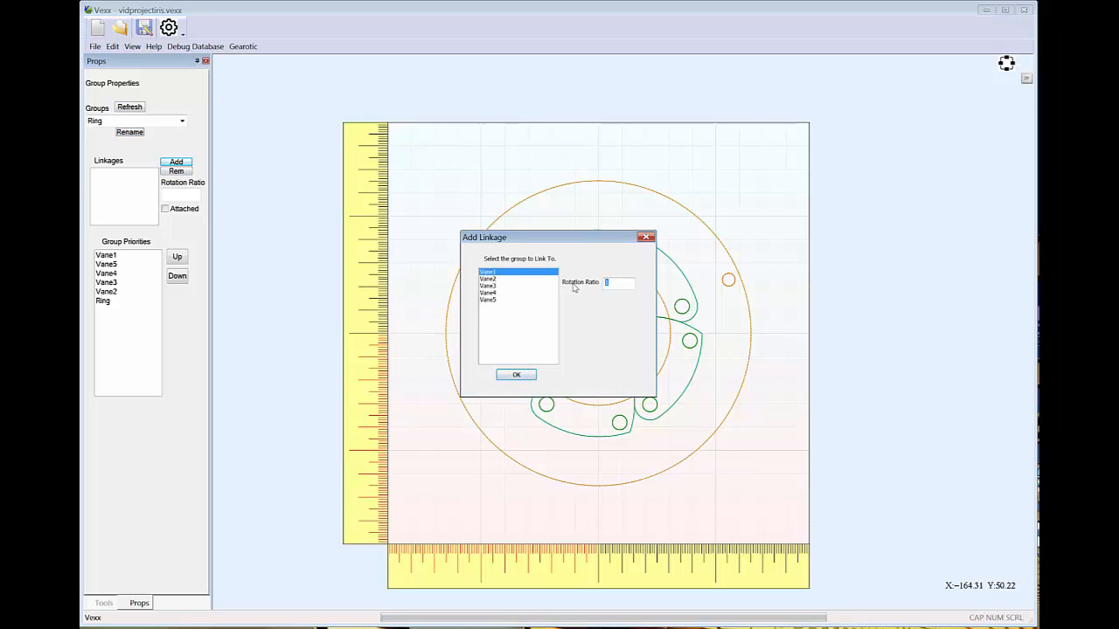
text(2.1412)
click(516, 375)
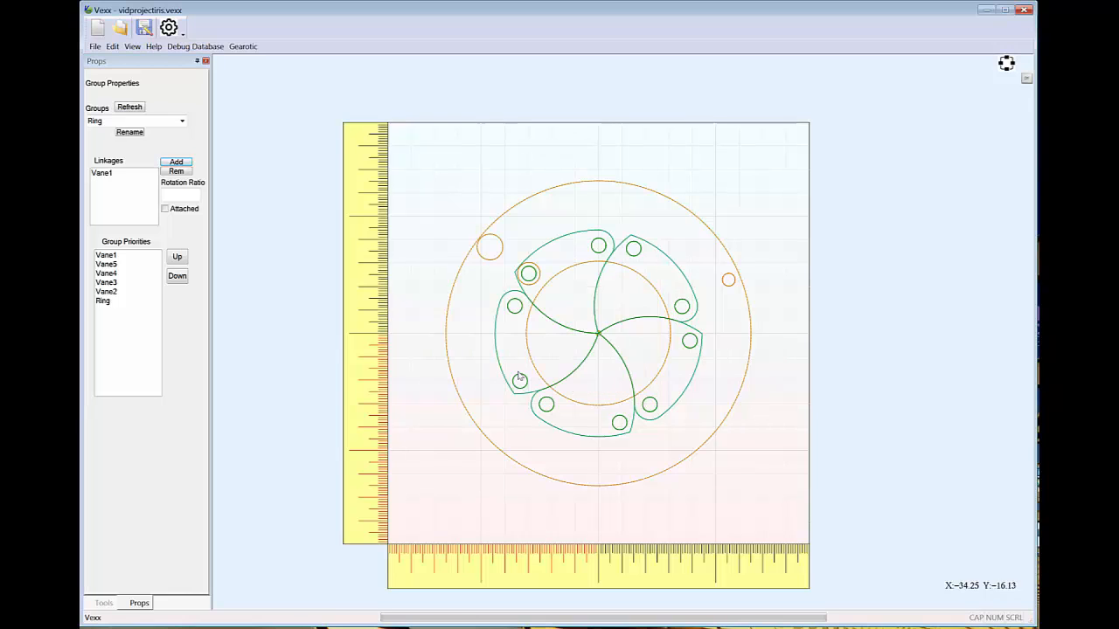
Test the linkage by rotating the Ring group 22.5 degrees clockwise to open the vanes, rotate it back to close them, and deselect it
click(756, 336)
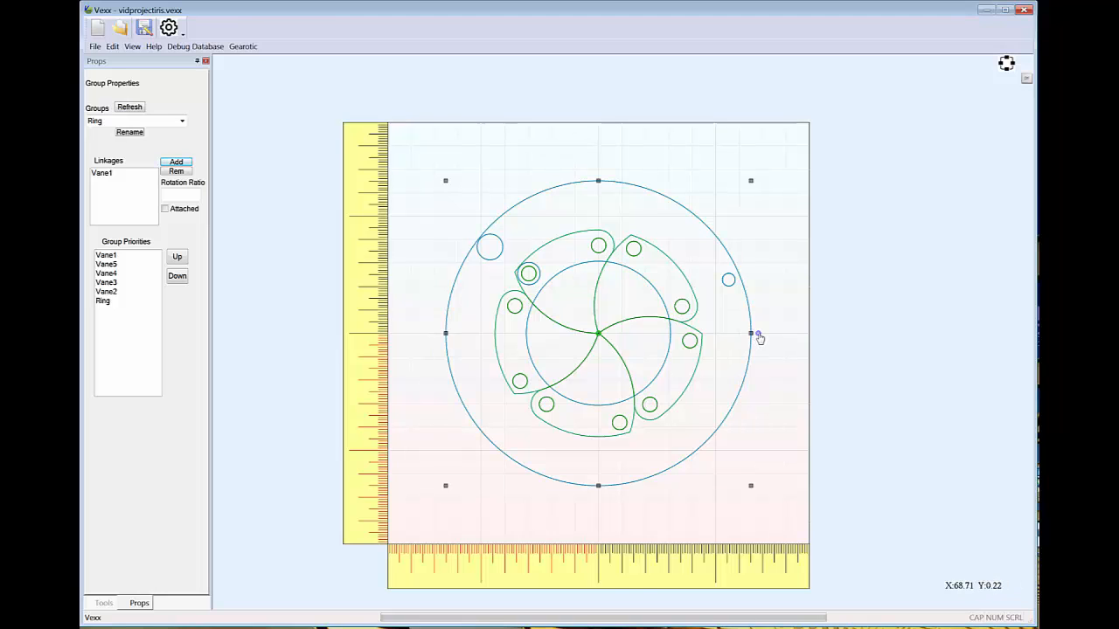
drag(759, 339, 748, 405)
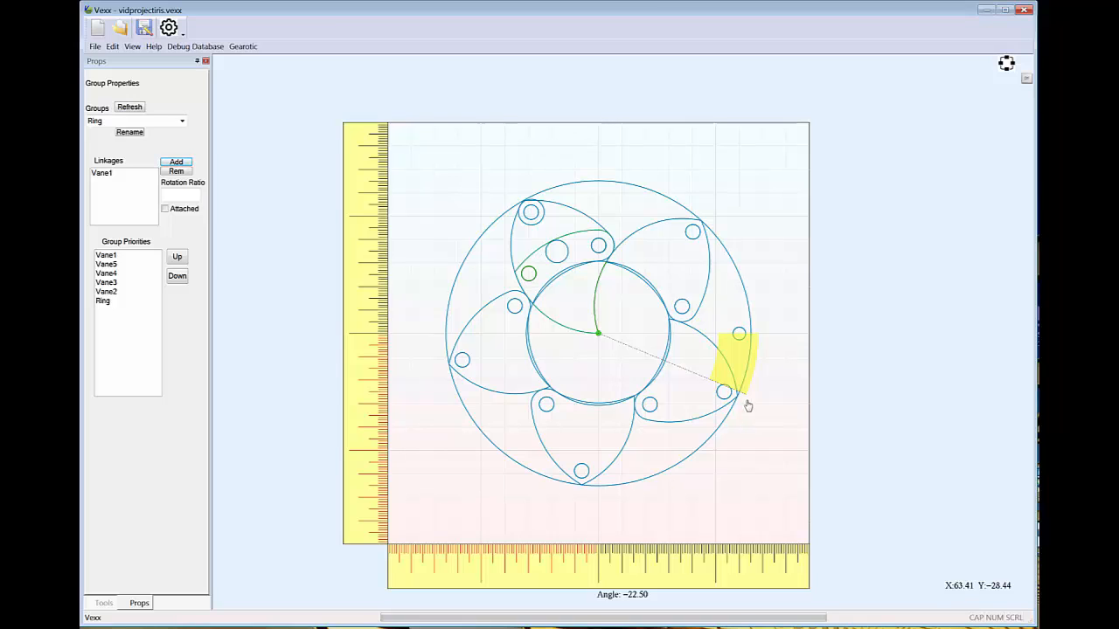
drag(749, 406, 749, 406)
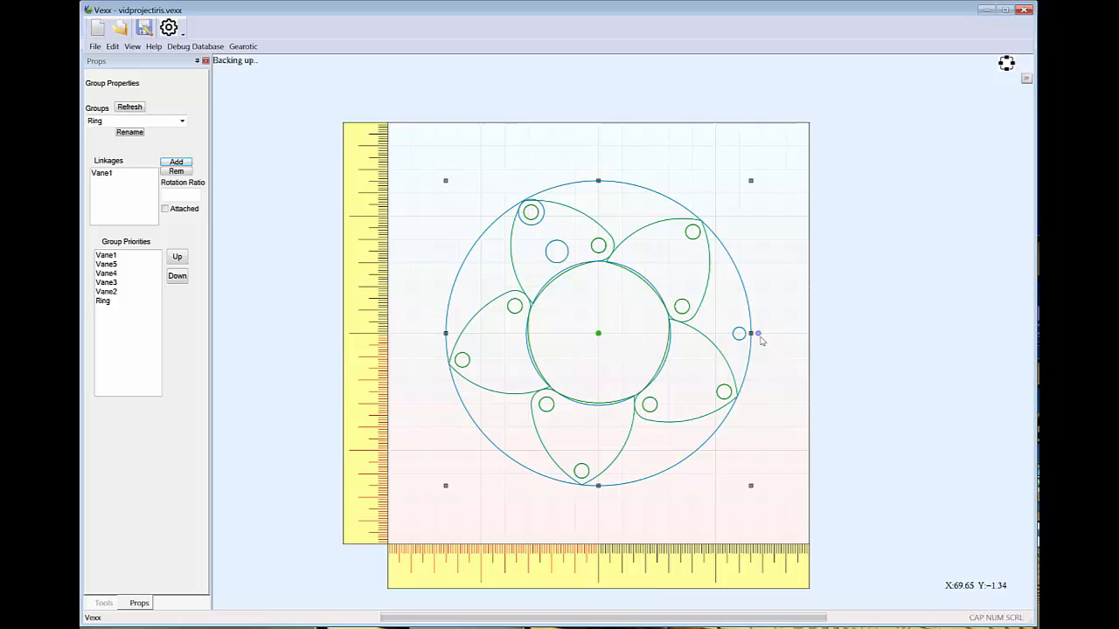
drag(759, 339, 753, 276)
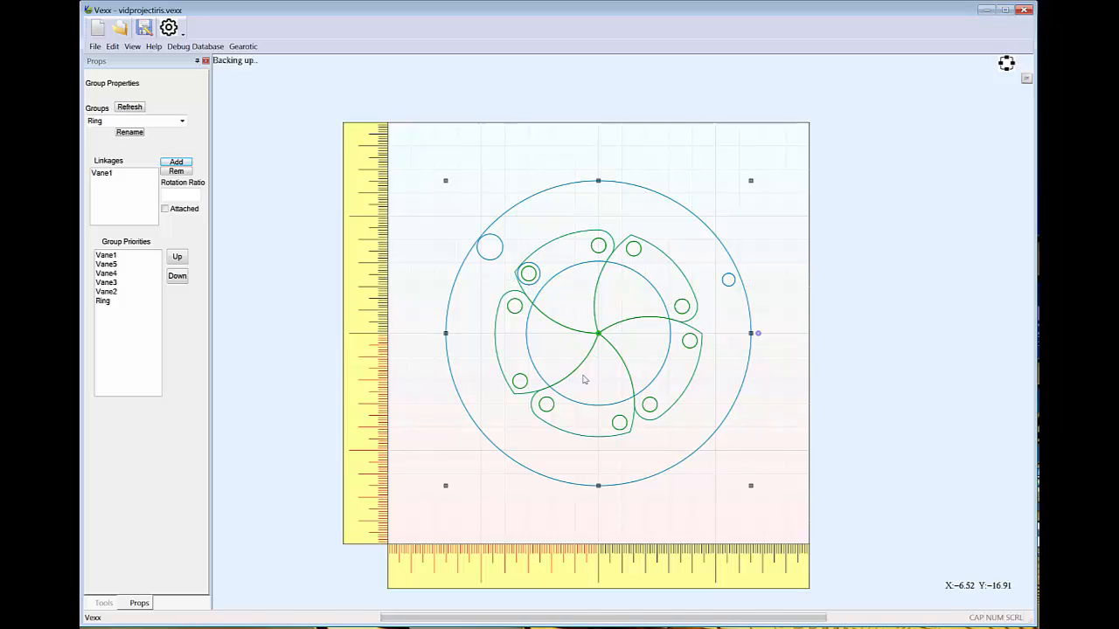
click(820, 293)
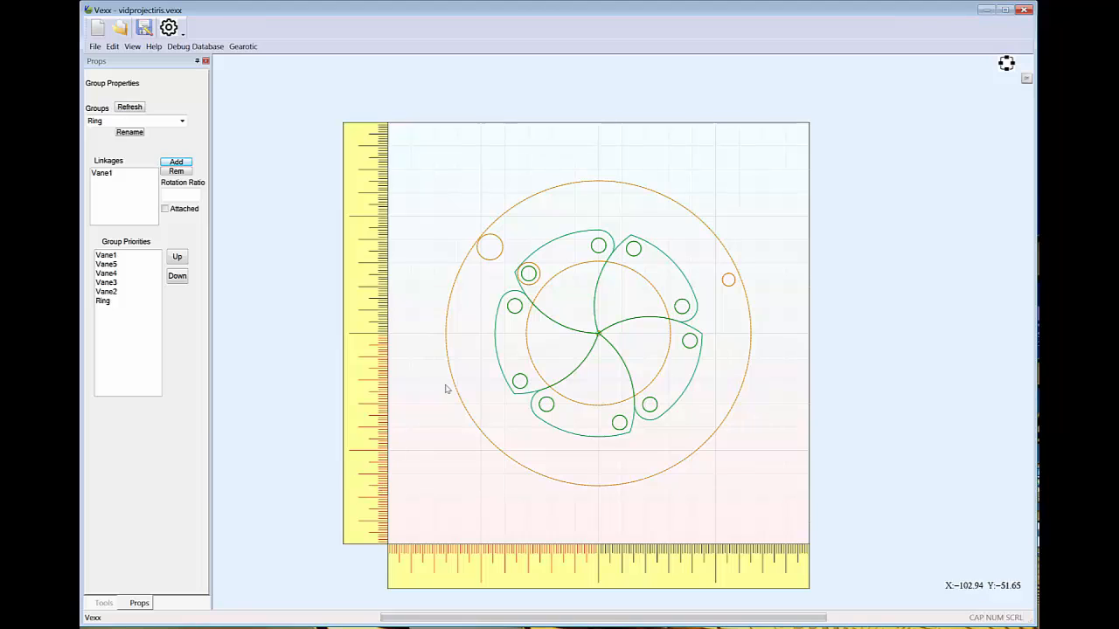
click(889, 274)
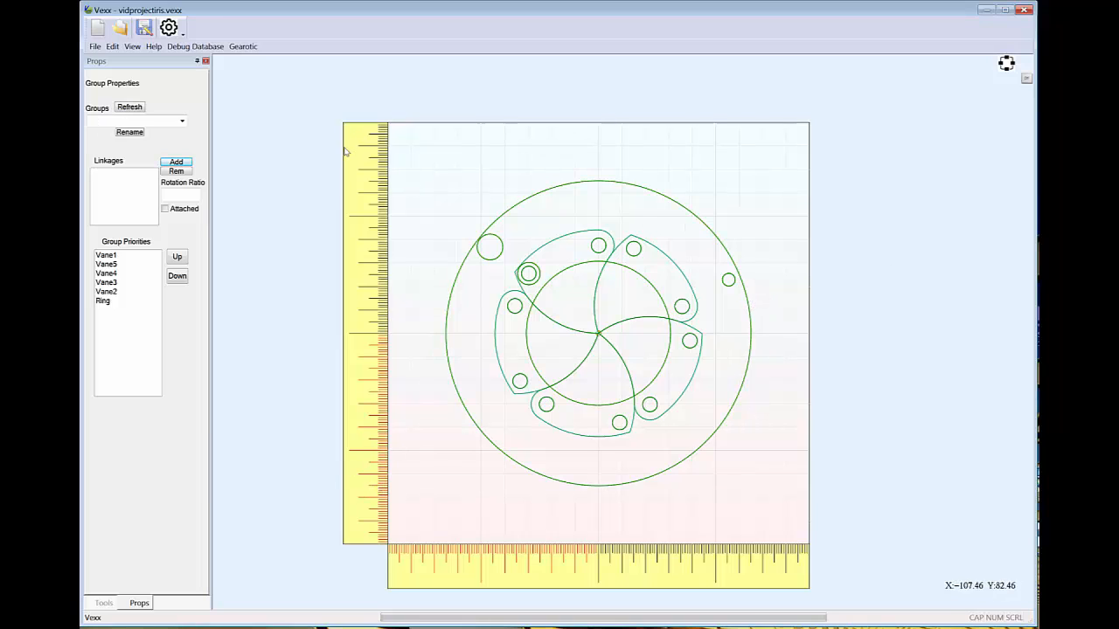
Set the rotation ratio of the Ring group's linkage to Vane1 to 1
click(105, 302)
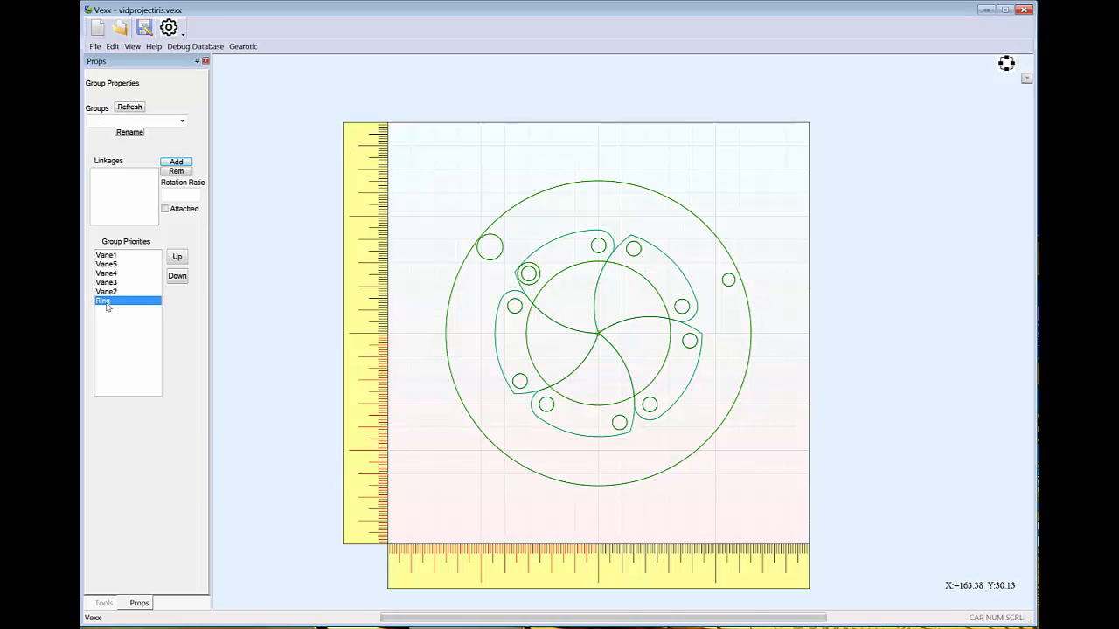
click(601, 184)
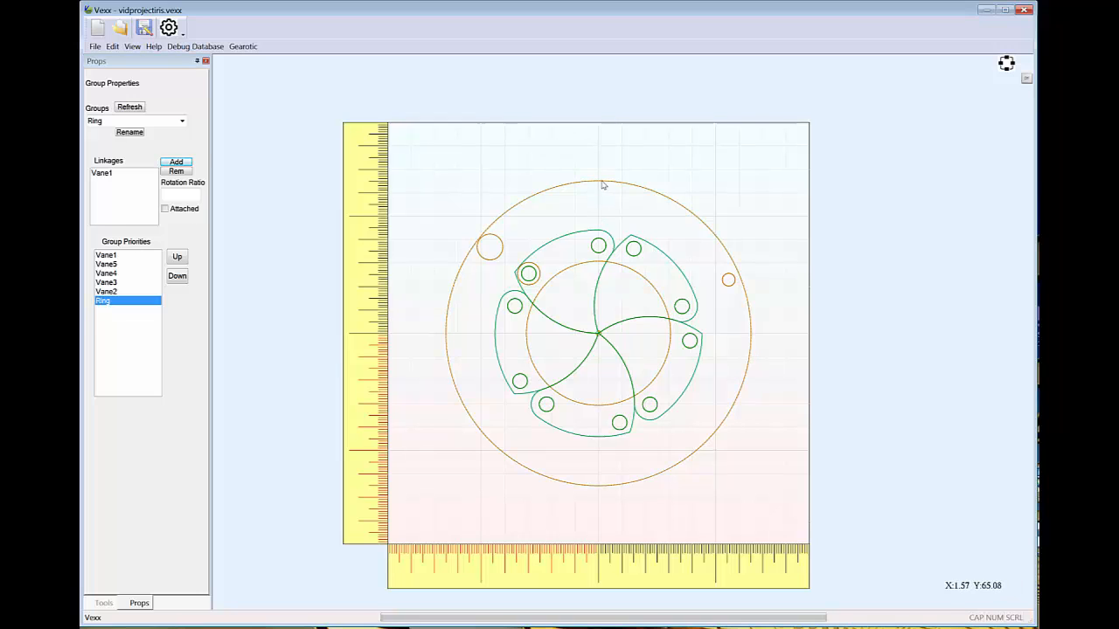
click(101, 176)
drag(194, 195, 138, 192)
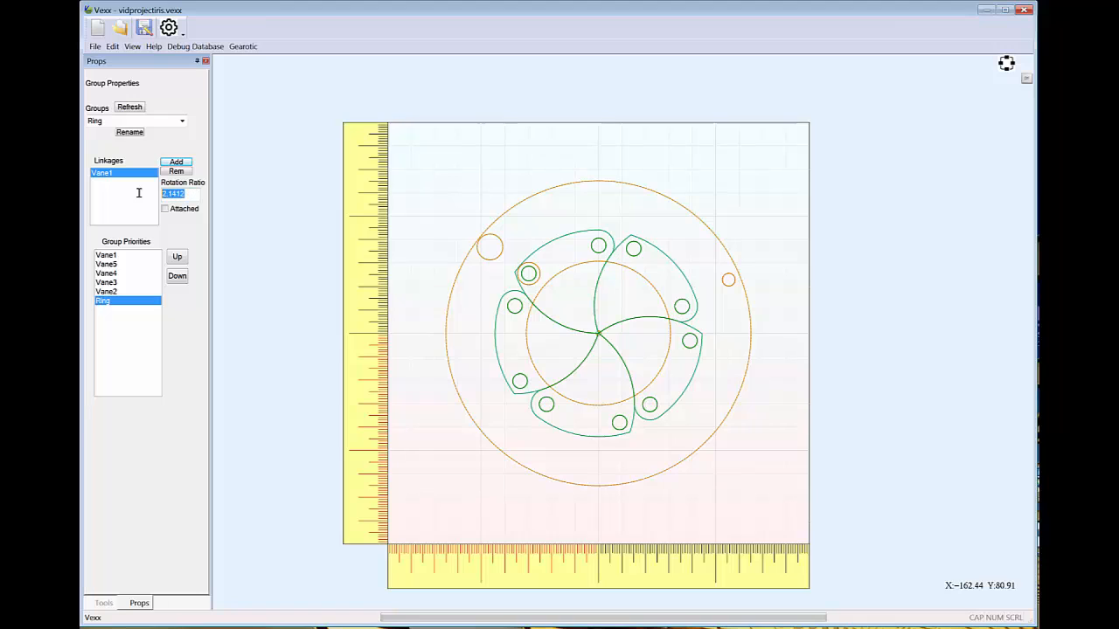
text(1)
Try rotating the Ring group 22.5 degrees clockwise with the changed linkage ratio, and undo the rotation
click(724, 289)
click(753, 333)
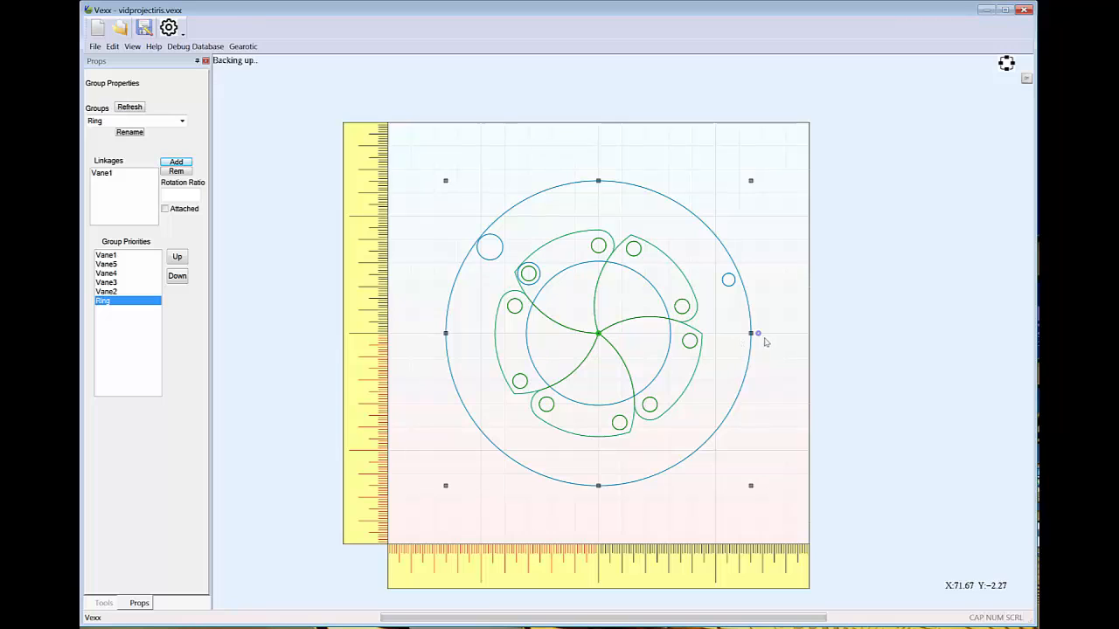
drag(760, 340, 760, 405)
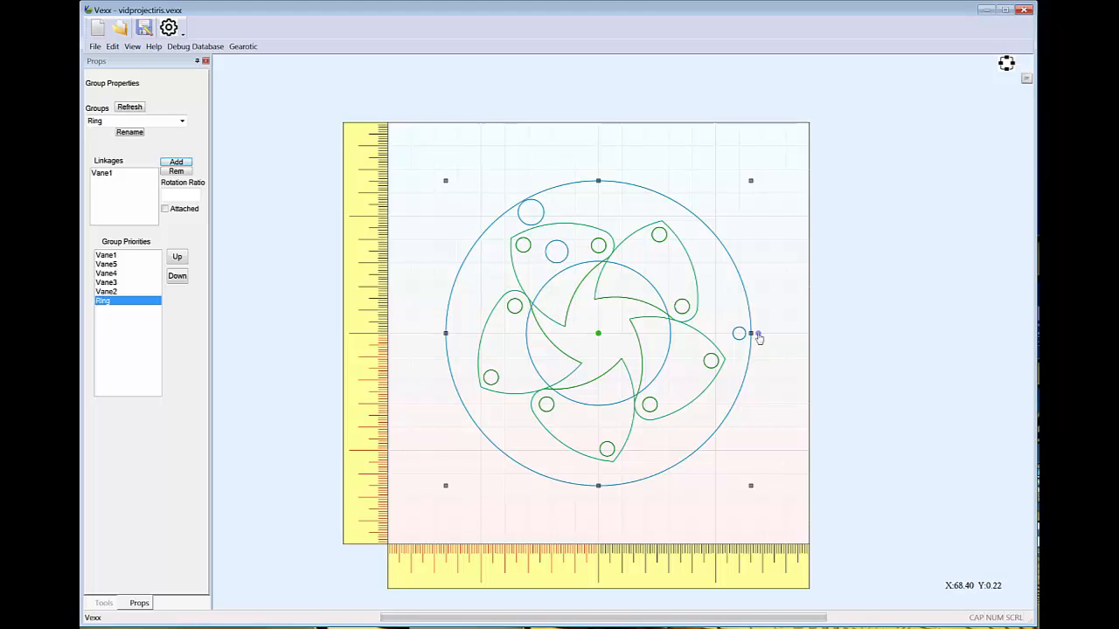
key(ctrl+z)
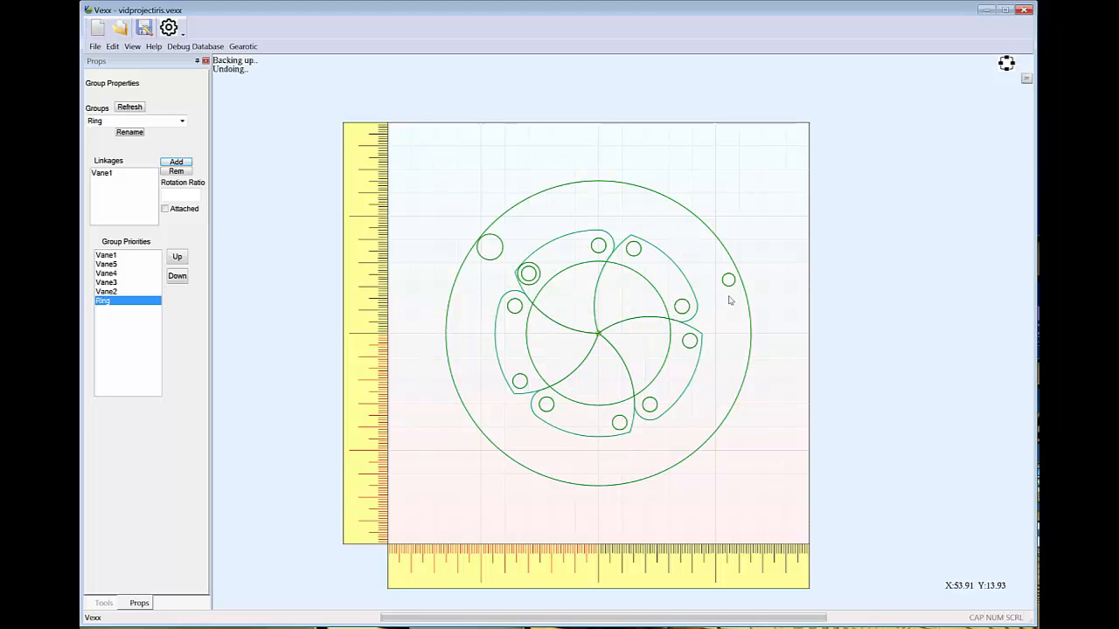
Set the rotation ratio of the Ring group's linkage to Vane1 to 2 and test it by rotating the ring
click(748, 301)
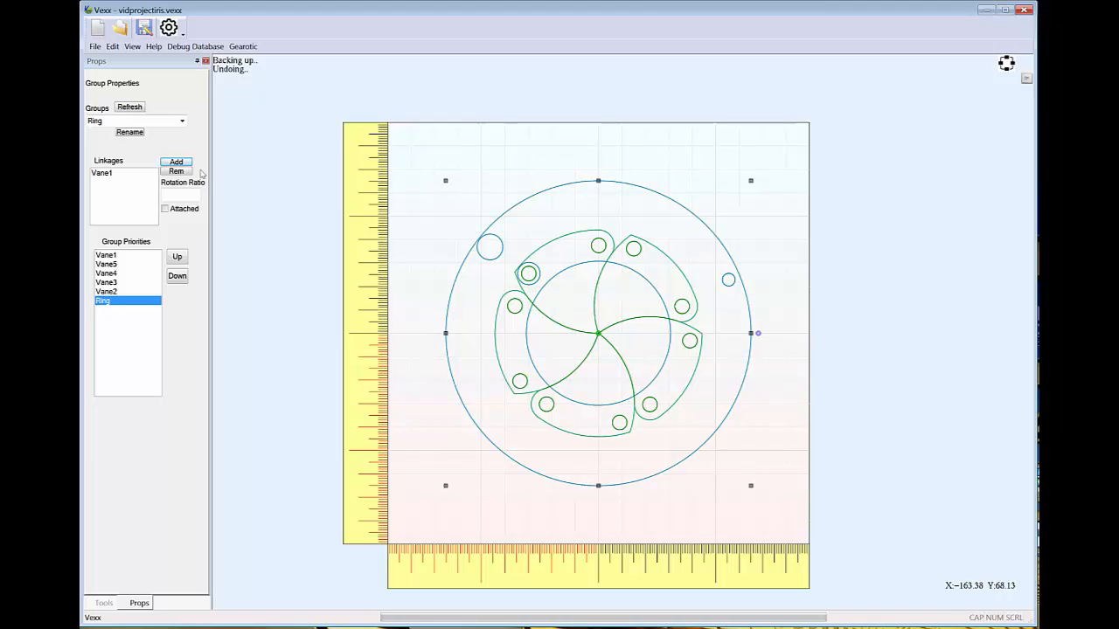
click(102, 174)
double_click(173, 195)
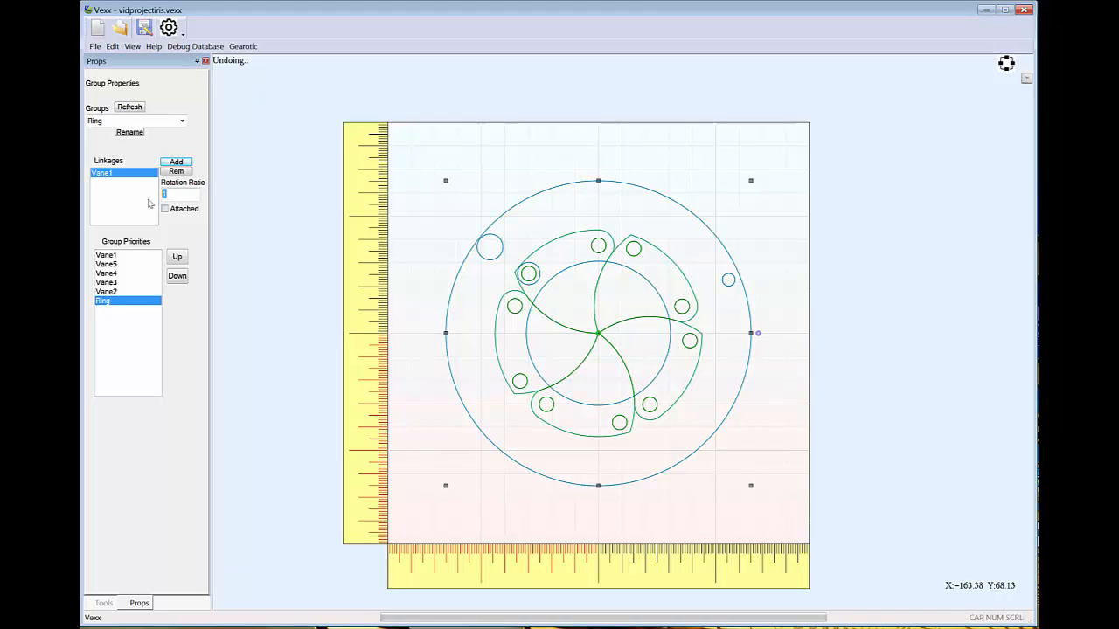
text(2)
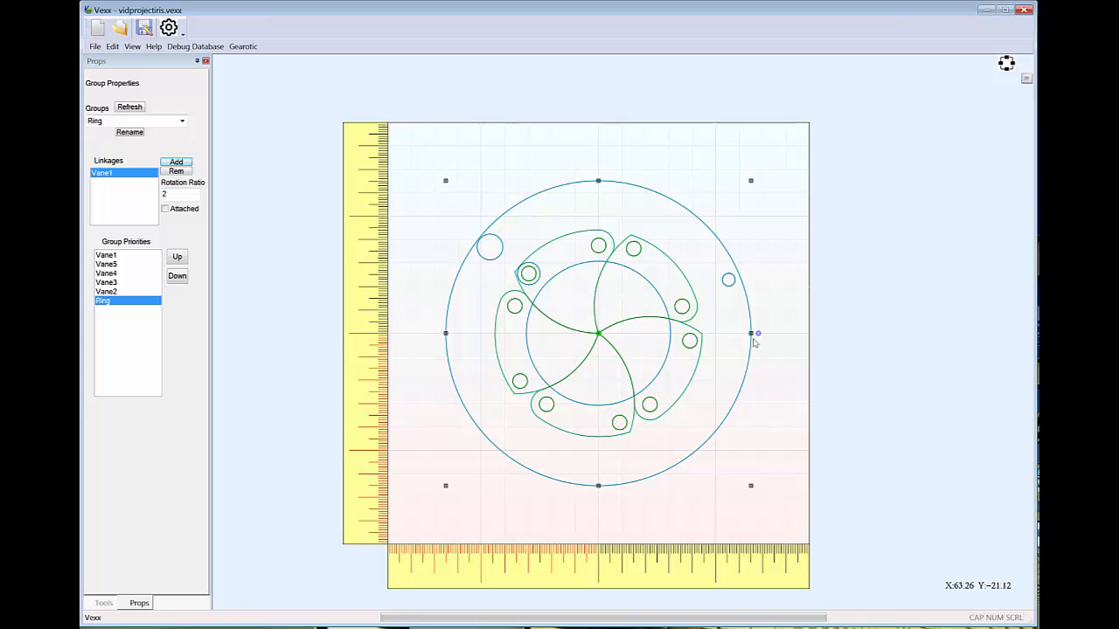
mouse_move(758, 338)
mouse_down()
mouse_move(757, 409)
mouse_move(764, 374)
mouse_move(756, 404)
mouse_move(749, 376)
mouse_move(738, 396)
mouse_move(747, 338)
mouse_up()
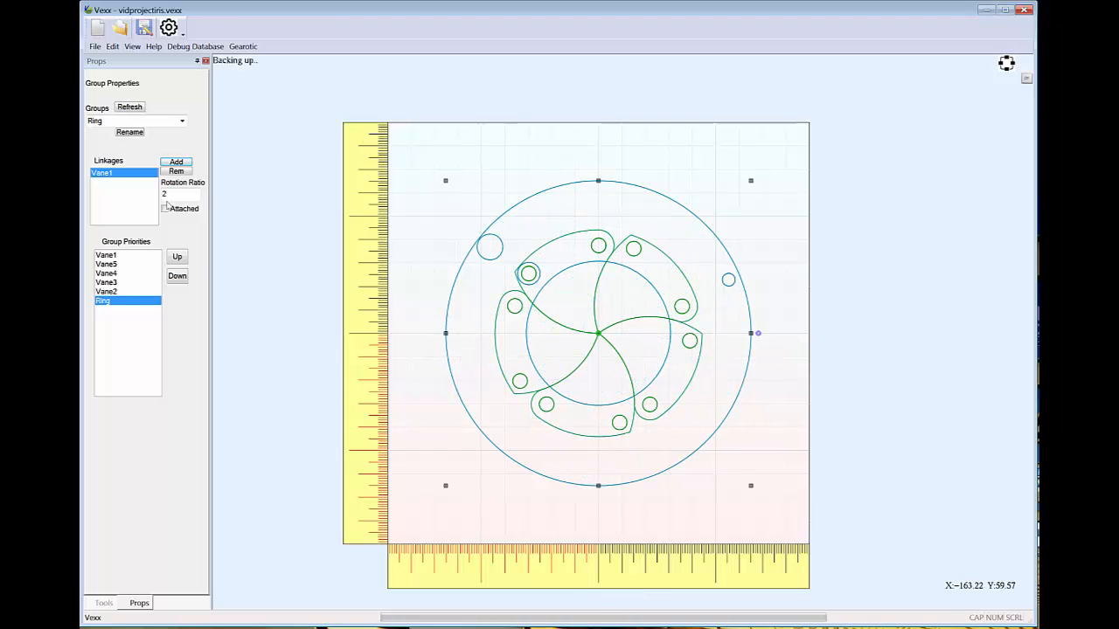
Try a rotation ratio of 2.2 for the Ring group's linkage to Vane1 and test it by rotating the ring slightly
drag(175, 197, 135, 199)
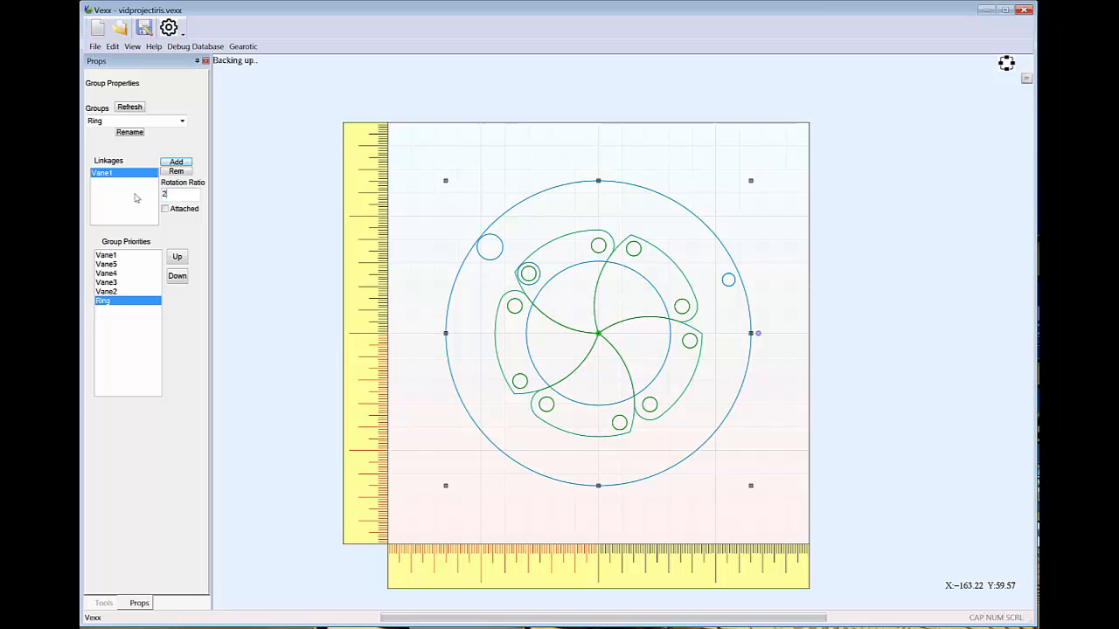
text(2.2)
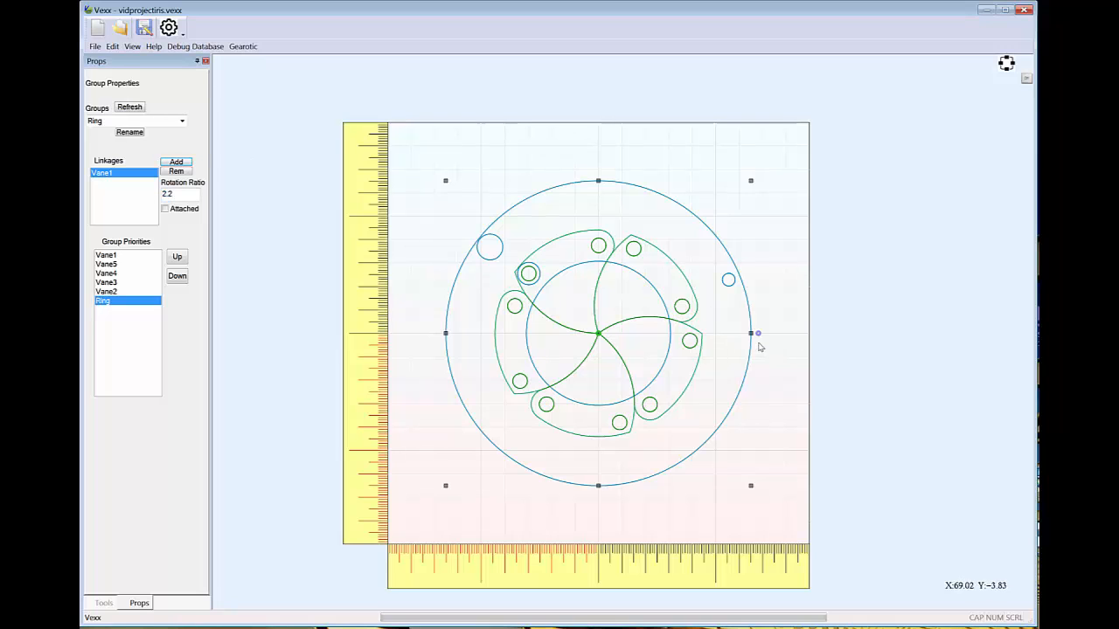
mouse_move(757, 334)
mouse_down()
mouse_move(755, 403)
mouse_move(760, 341)
mouse_up()
Set the rotation ratio of the Ring group's linkage to Vane1 to 2.15 and test it by rotating the ring
click(187, 196)
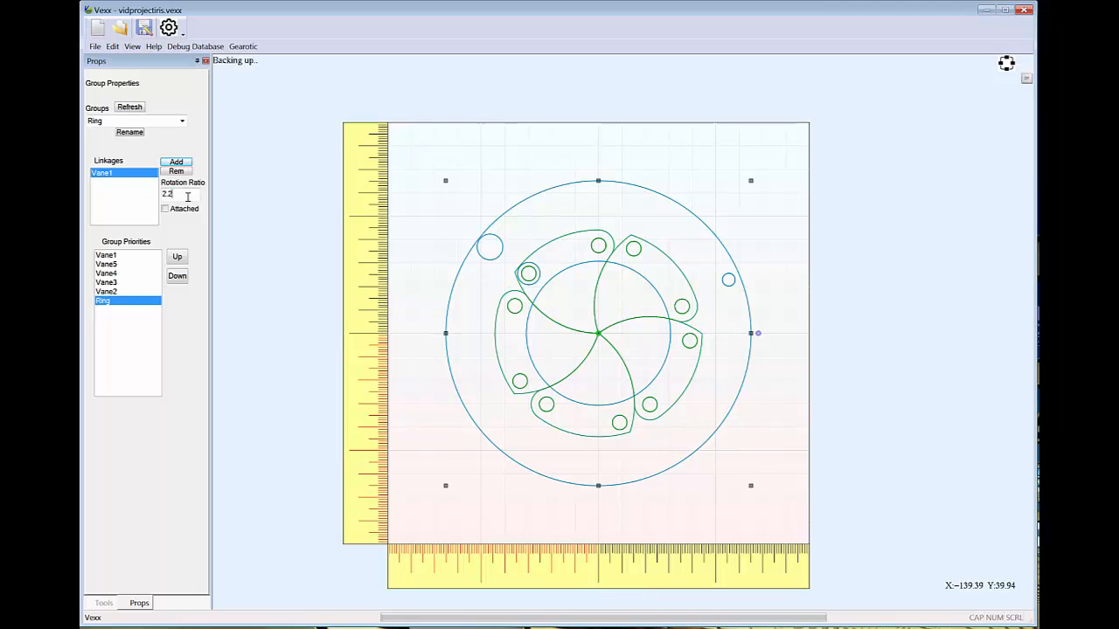
text(5)
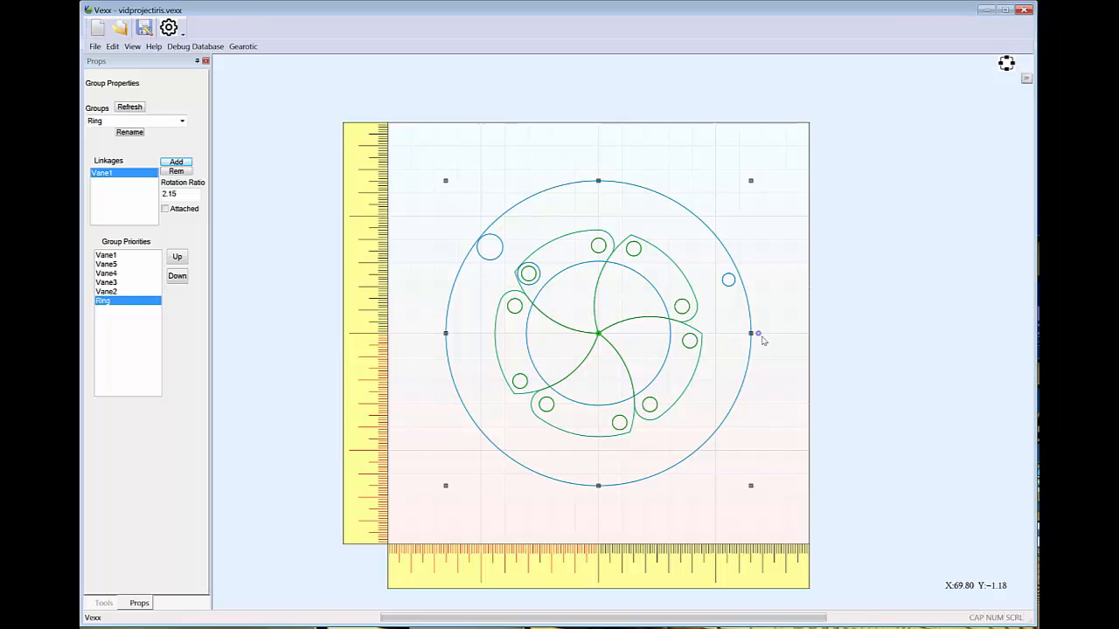
drag(758, 339, 787, 340)
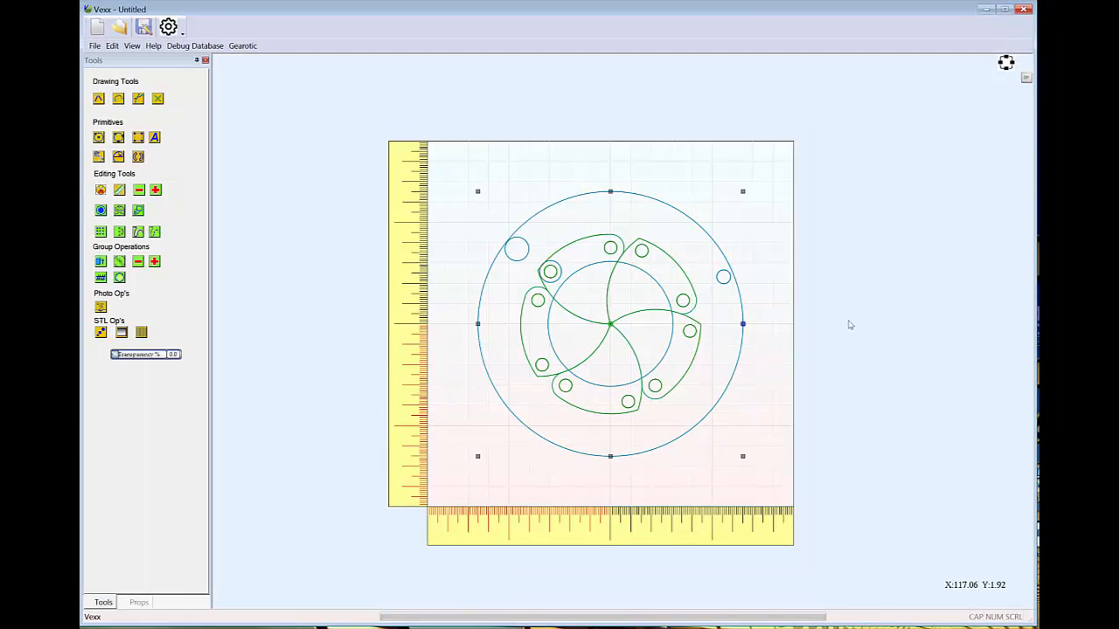
Undo the last change, select the actuator ring and rotate it clockwise to open the vanes
key(ctrl+z)
click(742, 320)
mouse_move(751, 329)
mouse_down()
mouse_move(752, 344)
mouse_move(761, 336)
mouse_move(754, 390)
mouse_move(755, 325)
mouse_move(756, 385)
mouse_move(757, 334)
mouse_move(768, 367)
mouse_up()
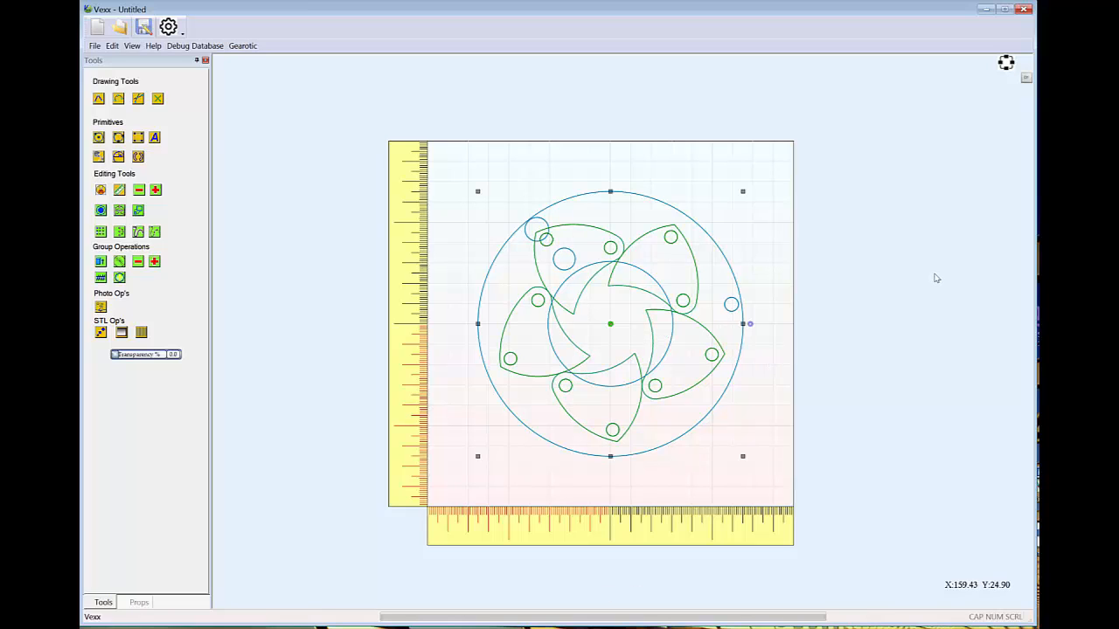
Draw a circle of about 7.67 mm radius centred on the upper-left vane's outer hole and try undoing it
click(99, 138)
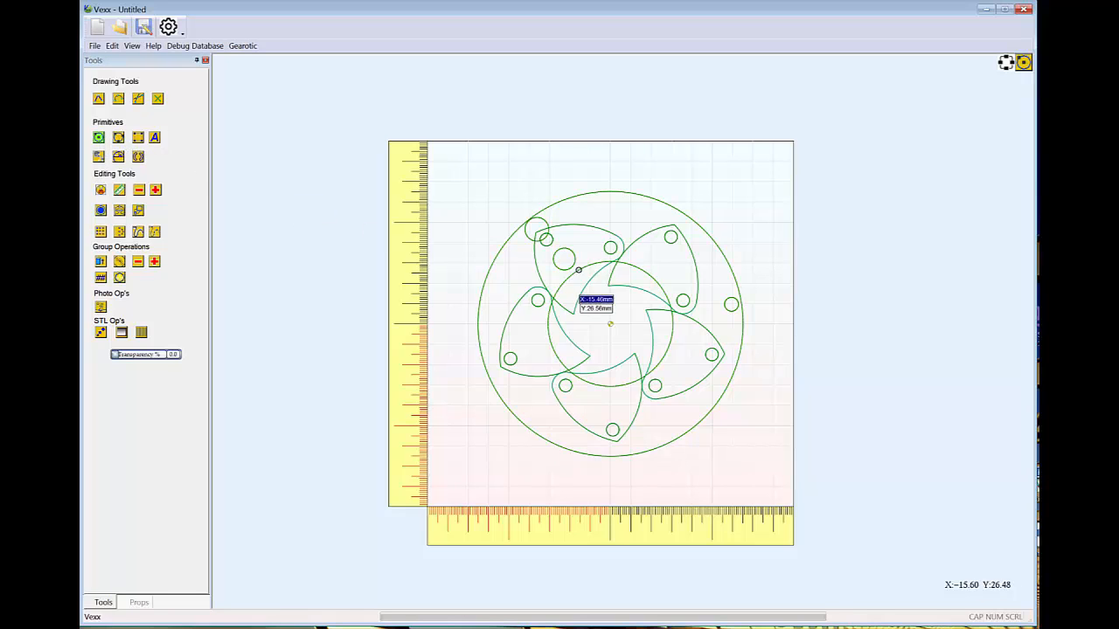
click(540, 232)
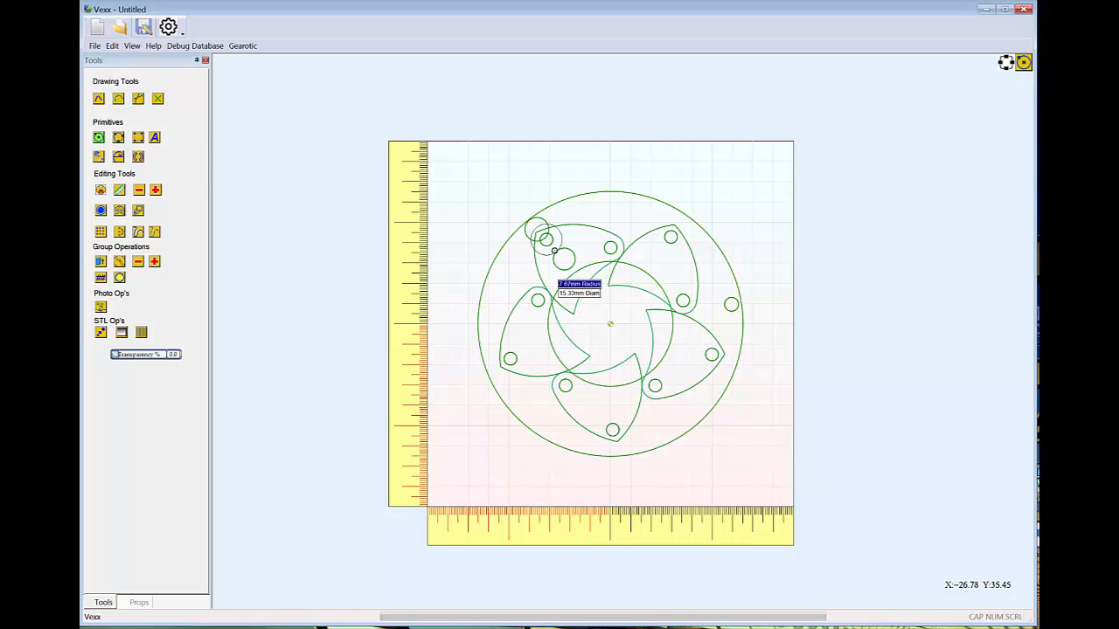
click(553, 251)
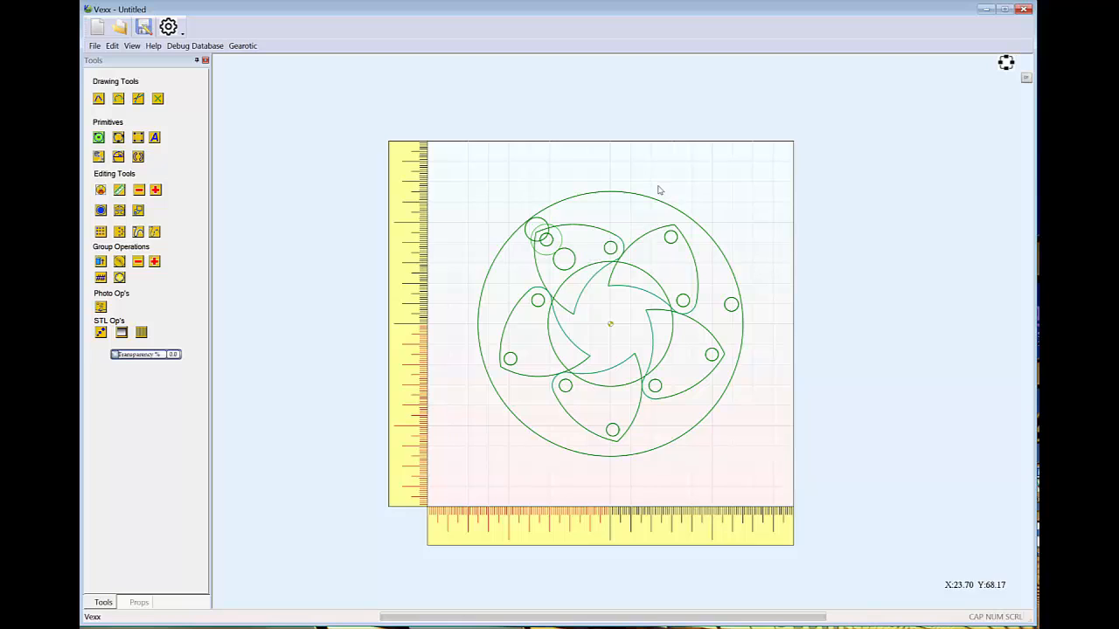
scroll(493, 203, up, 5)
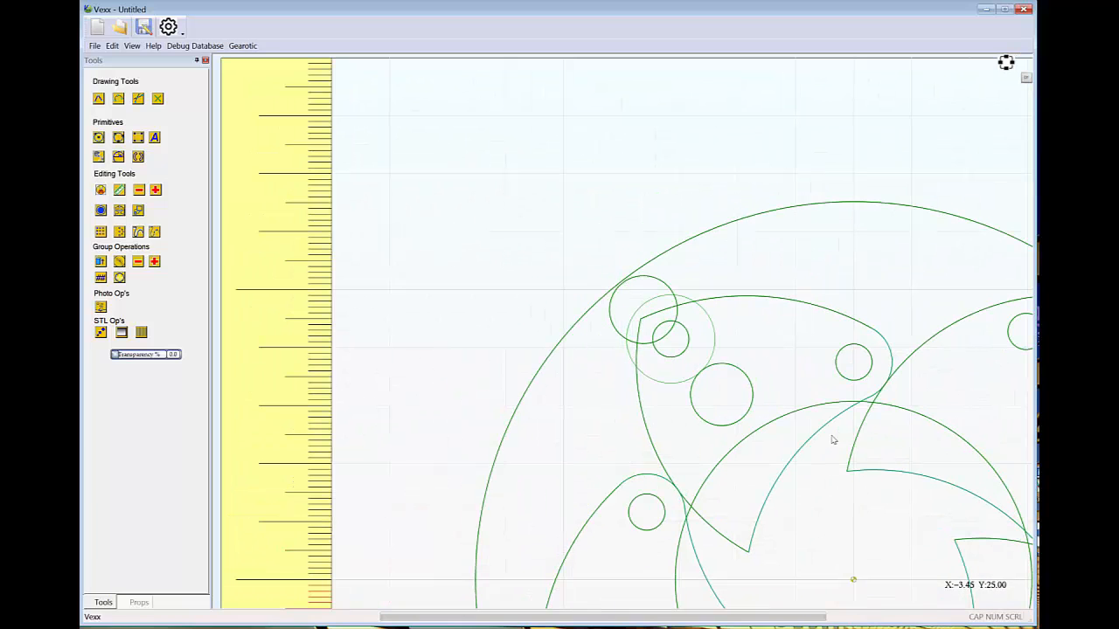
scroll(837, 436, down, 2)
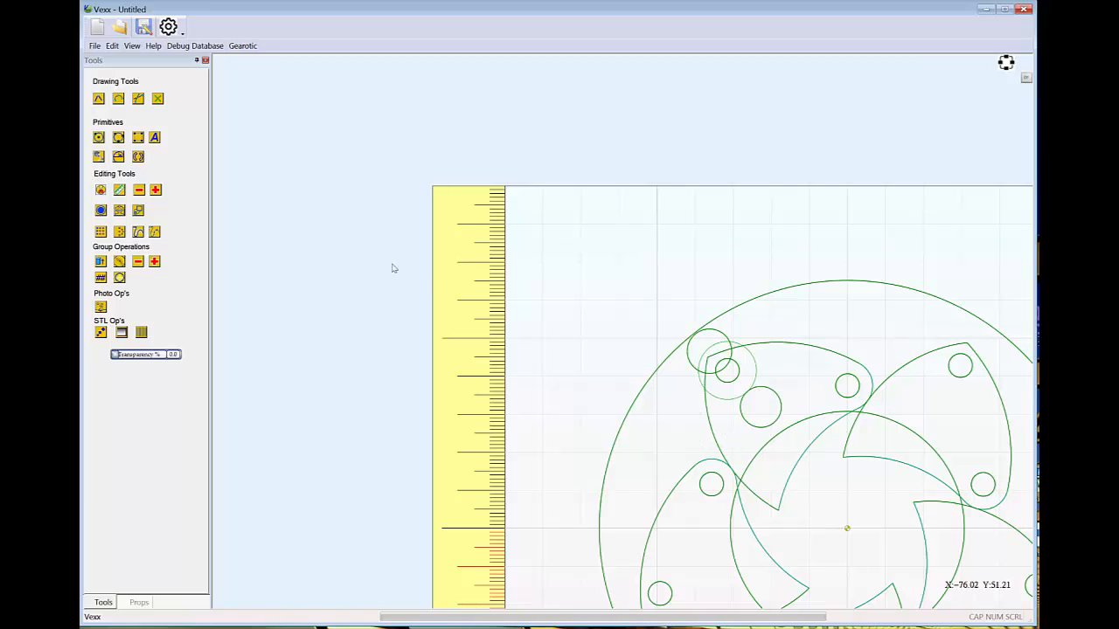
key(ctrl+z)
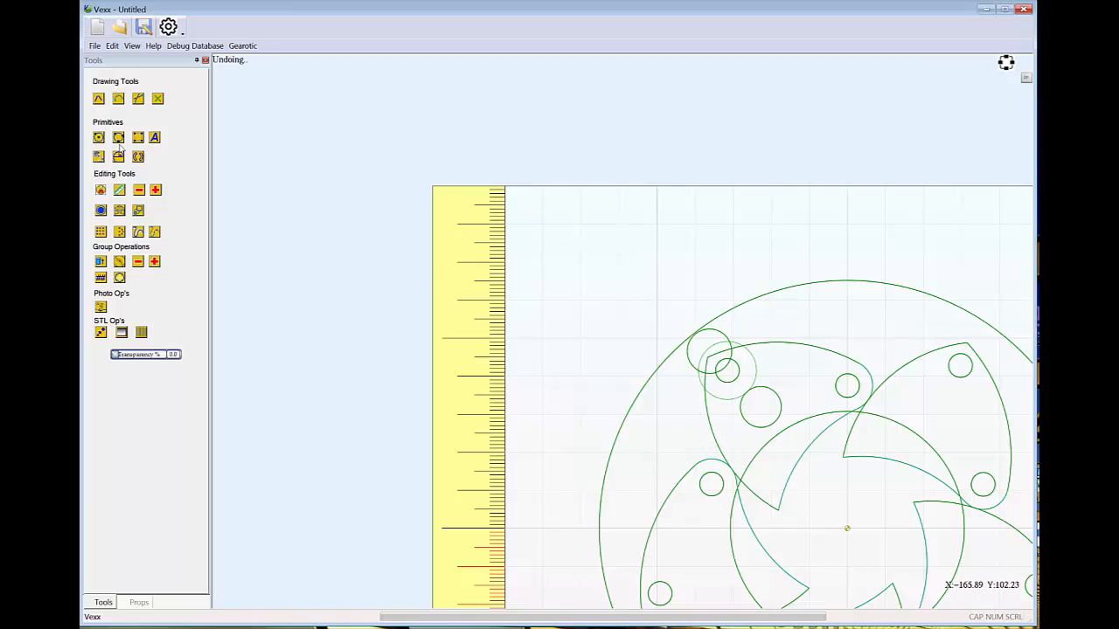
Draw a nearly straight arc of about 1083 mm radius between the centres of the two ring circles, passing through the vane's outer hole
click(118, 98)
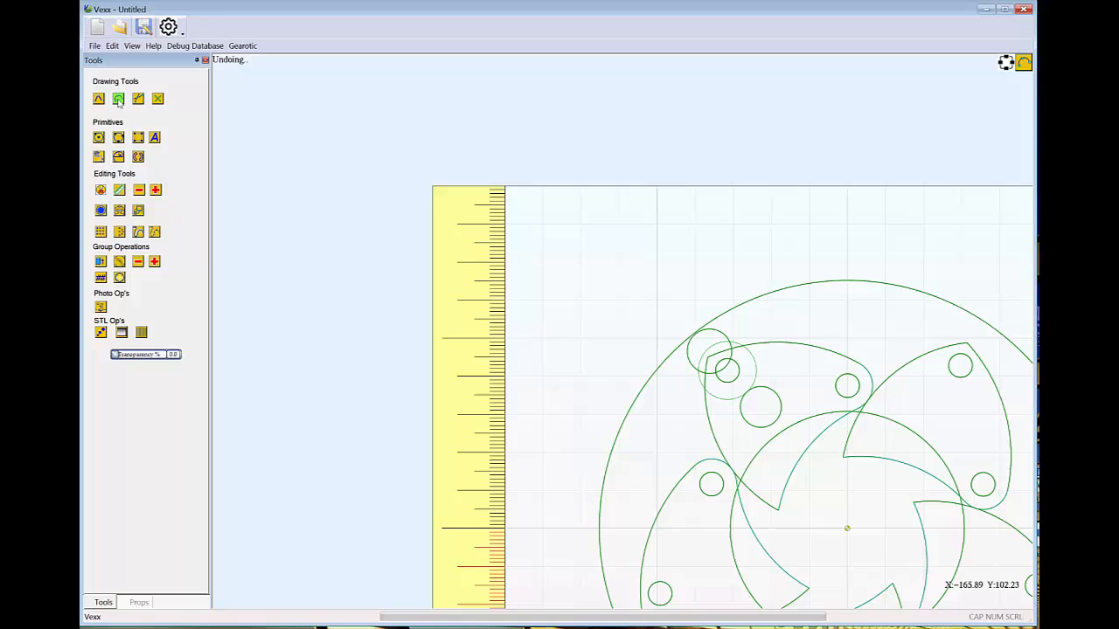
click(711, 352)
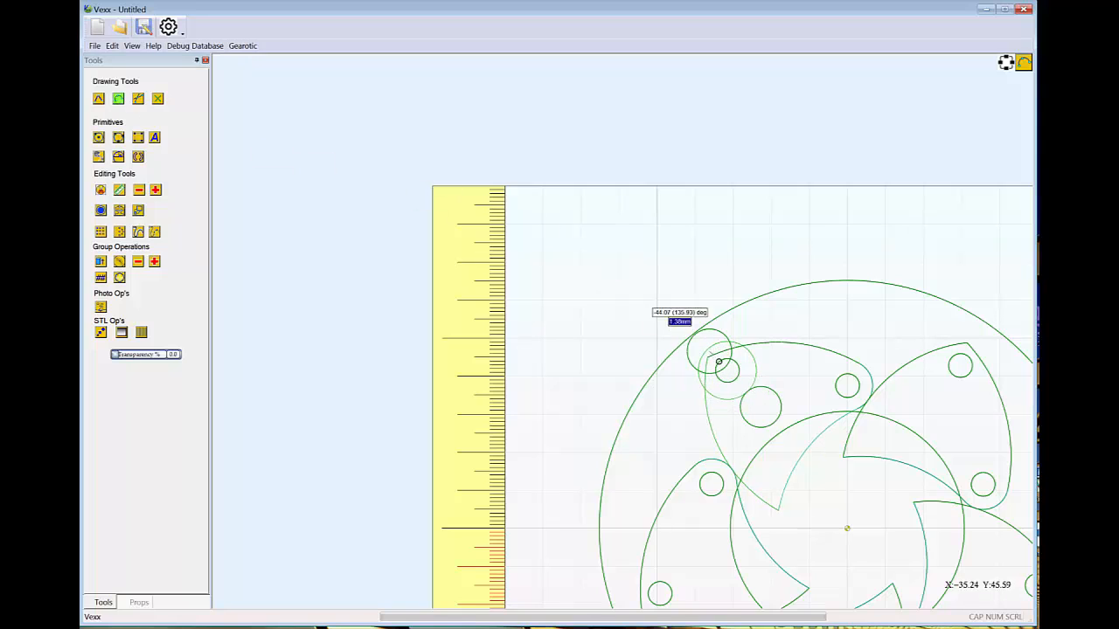
click(760, 408)
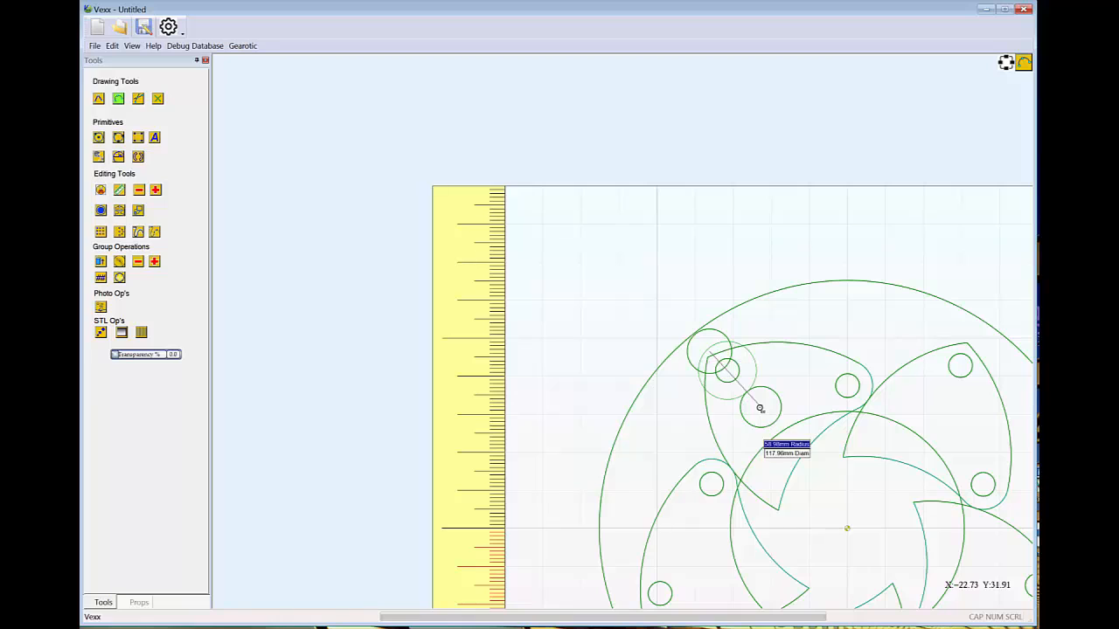
click(727, 372)
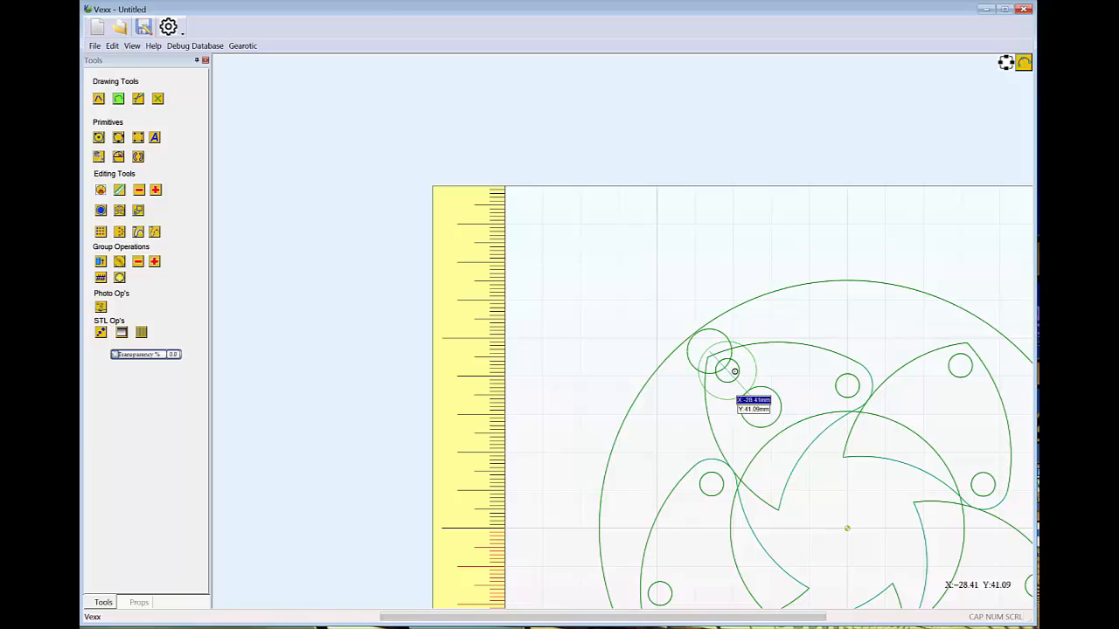
right_click(735, 373)
Delete the large circle centred on the upper-left vane's outer hole
scroll(905, 467, down, 2)
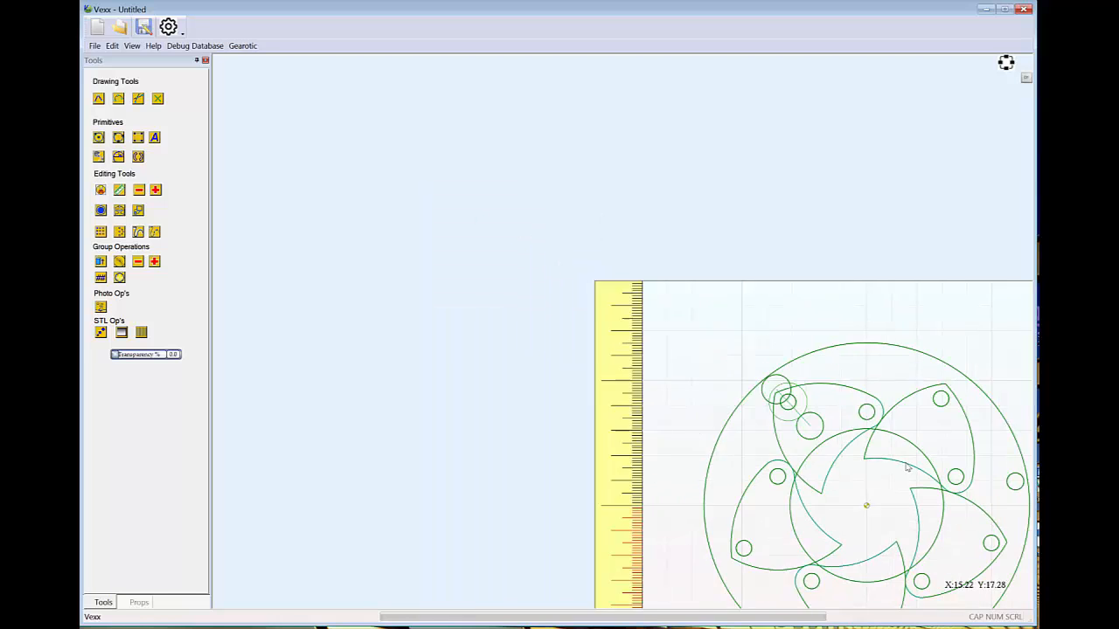
middle_drag(885, 476, 645, 335)
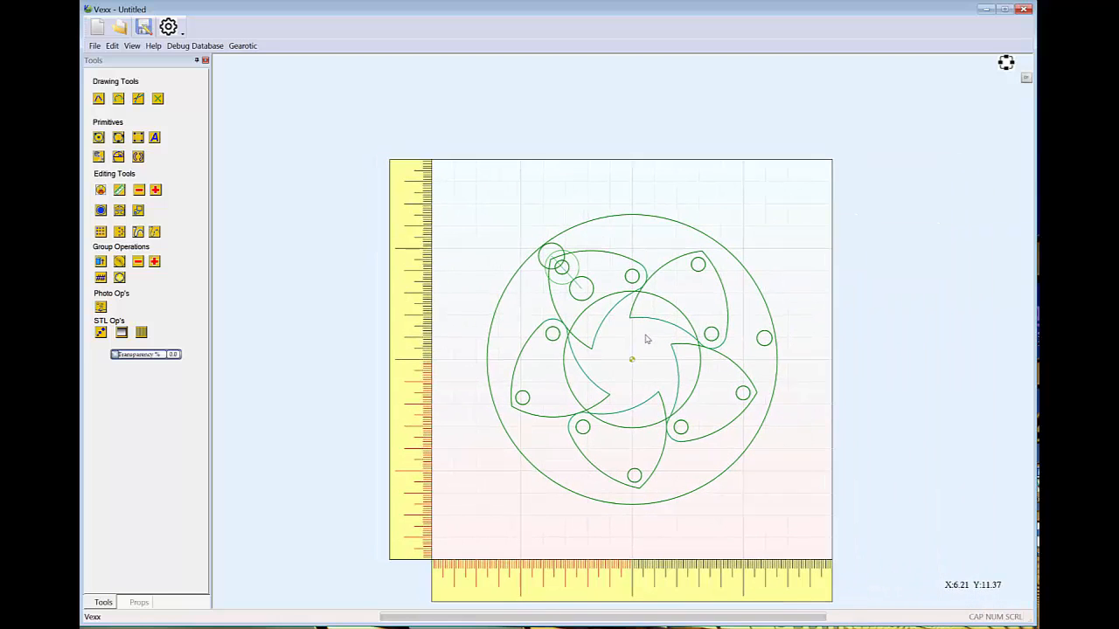
scroll(566, 306, up, 2)
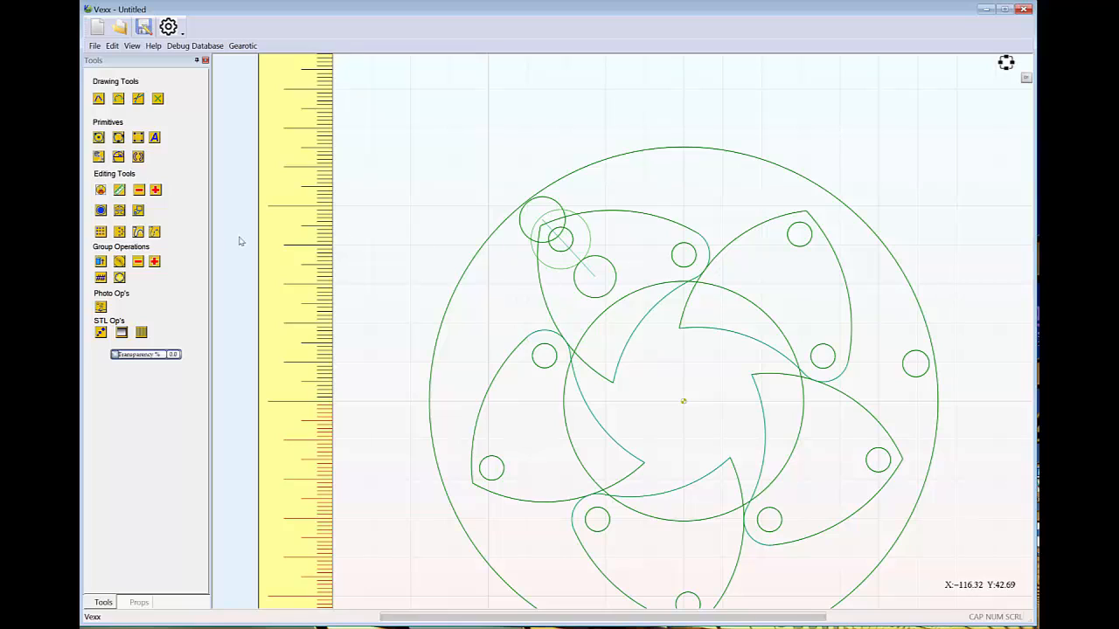
click(565, 273)
key(Delete)
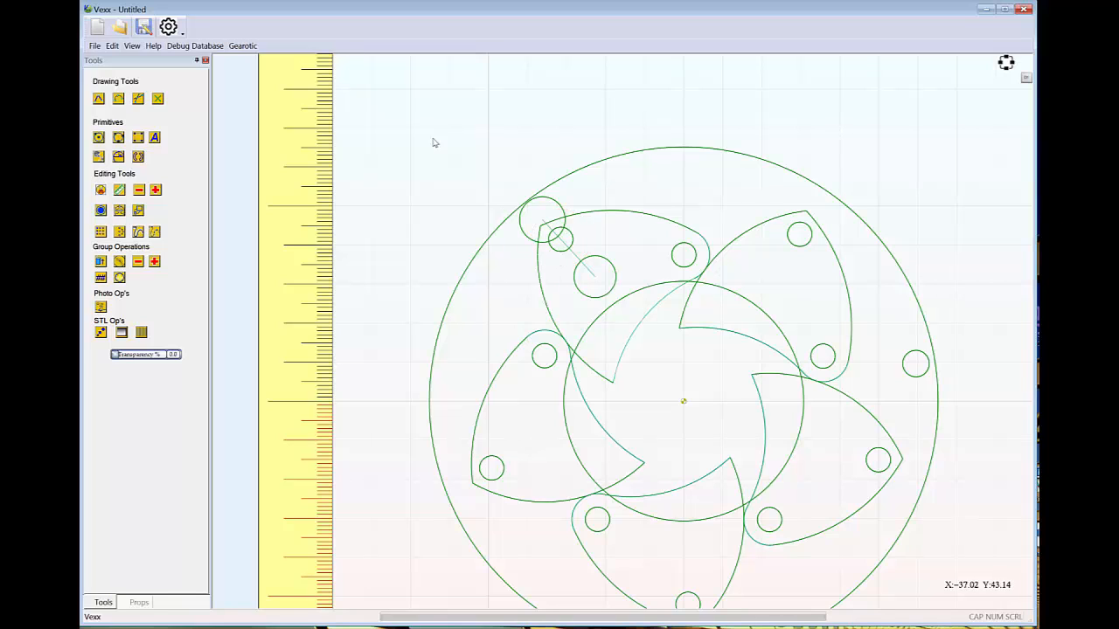
Ungroup the ring repeatedly with the ungroup to previous groups option to separate the two circles at the arc's ends, and deselect everything
click(502, 225)
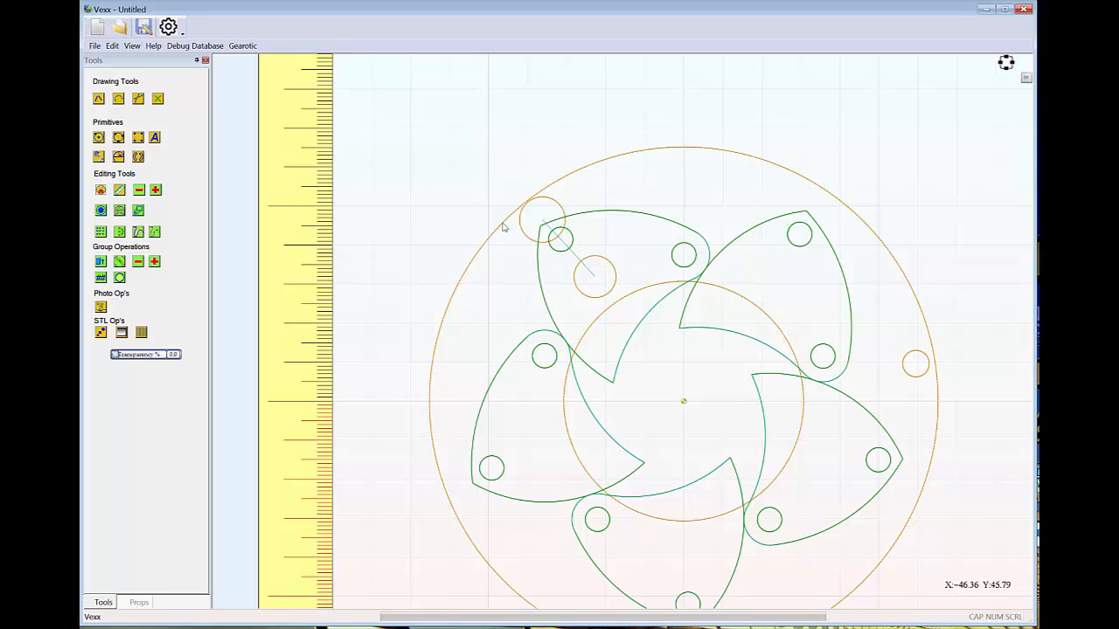
click(112, 46)
click(138, 172)
click(112, 46)
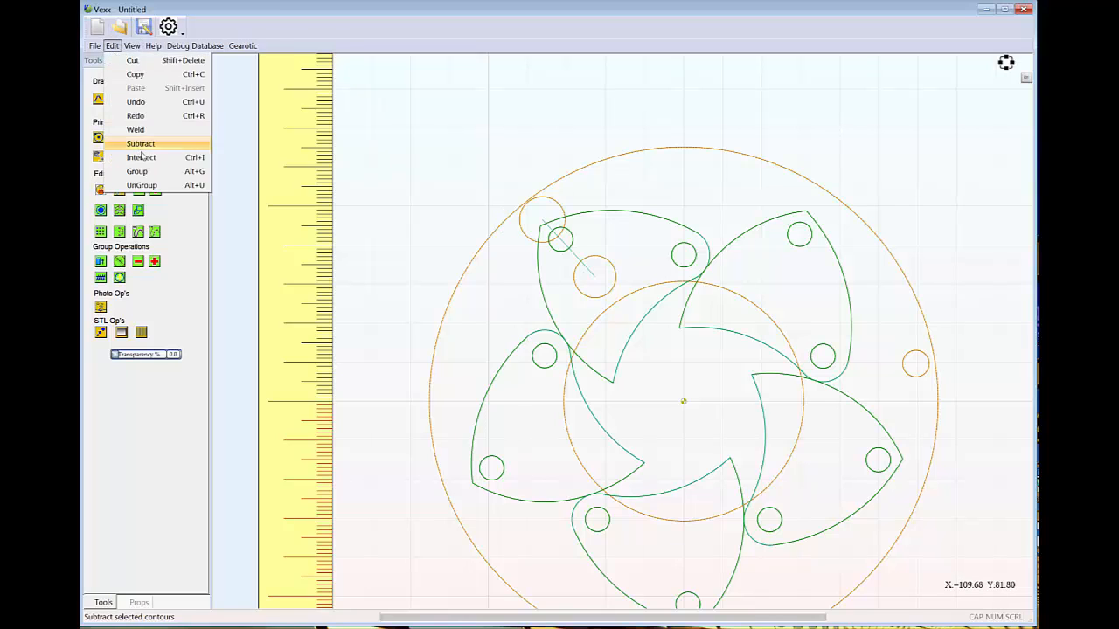
click(141, 186)
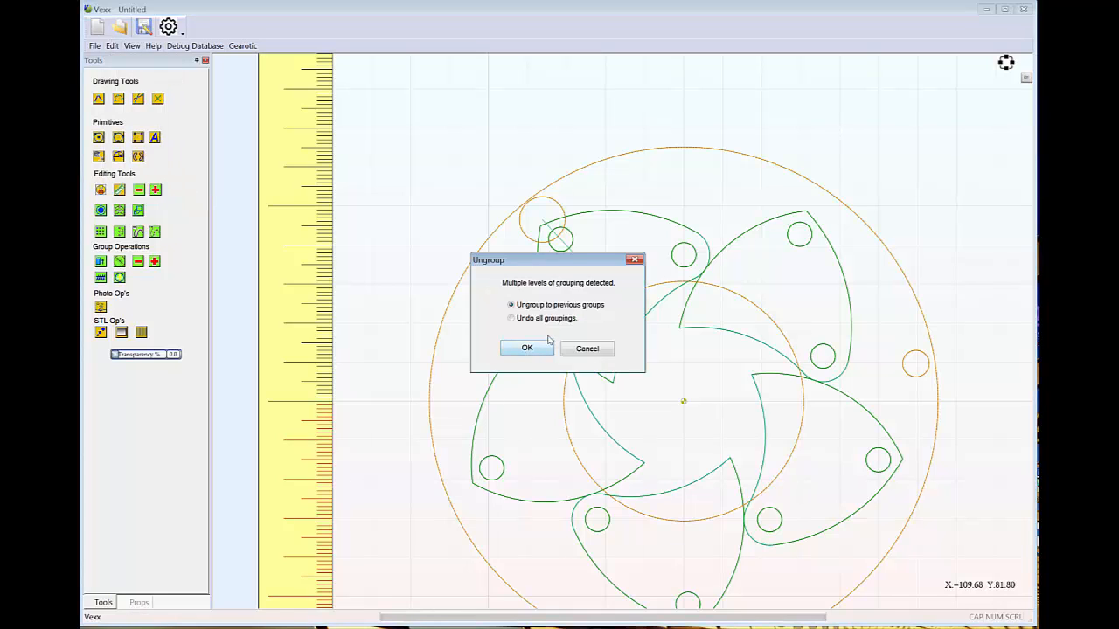
click(527, 347)
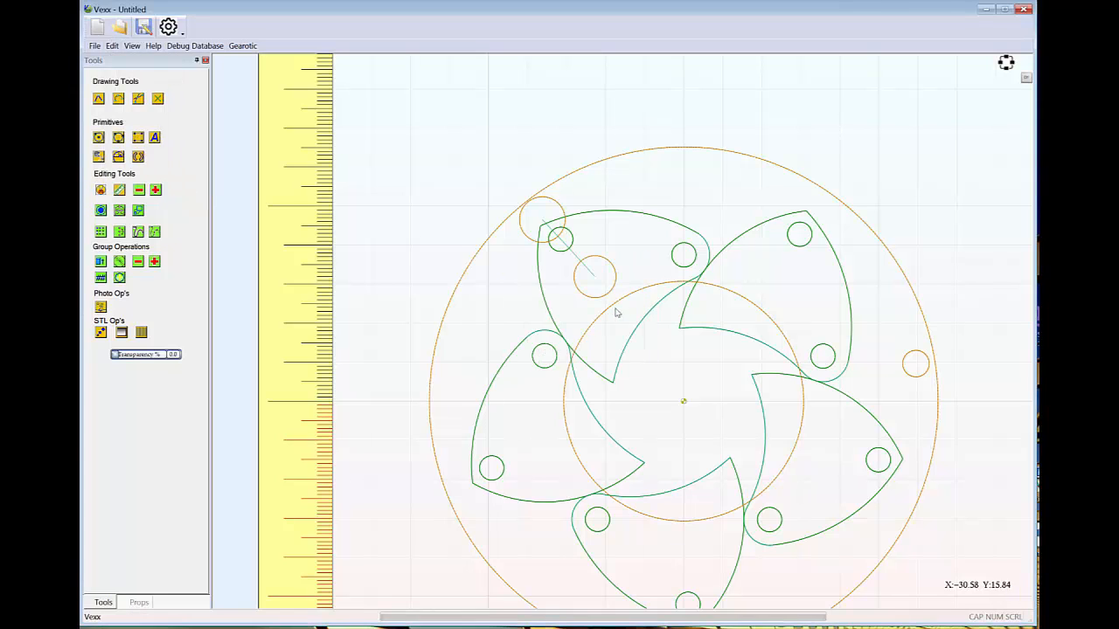
click(112, 45)
click(141, 185)
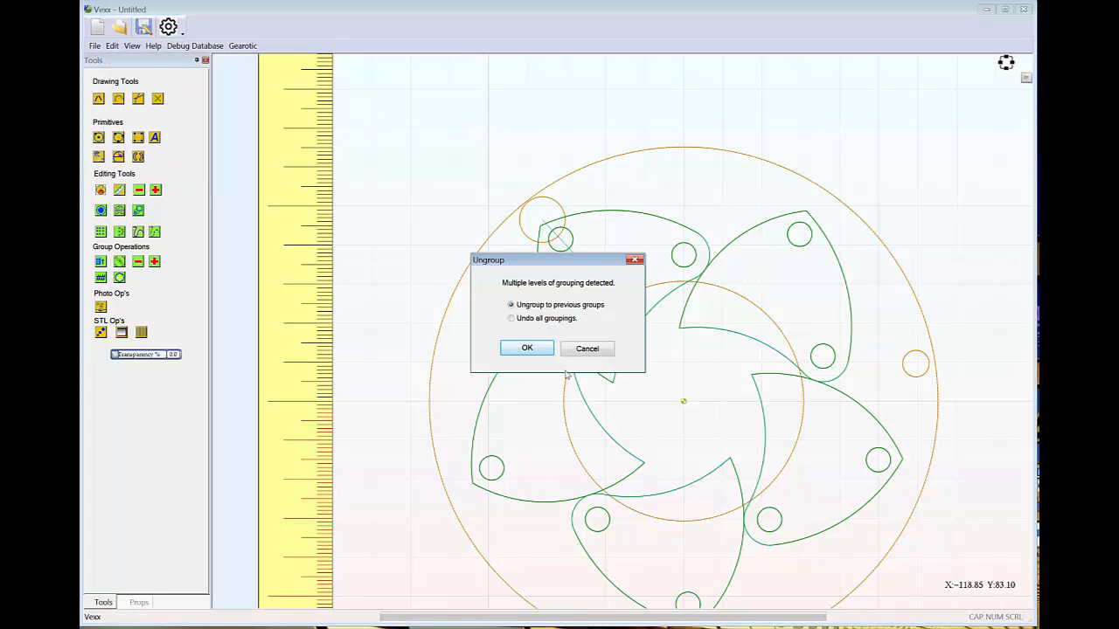
click(526, 350)
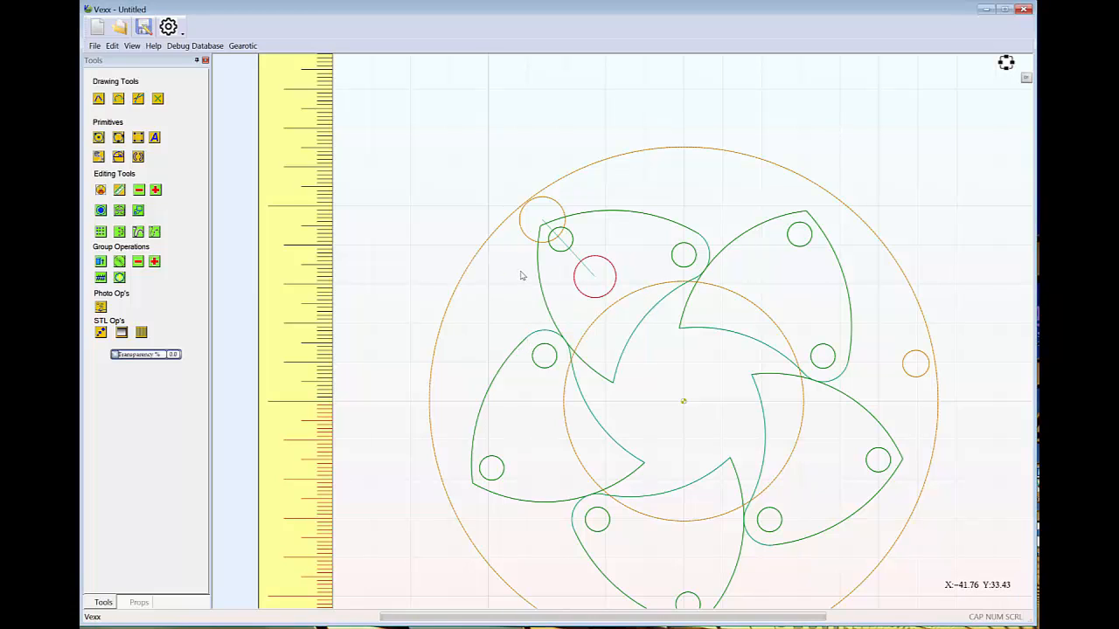
click(112, 45)
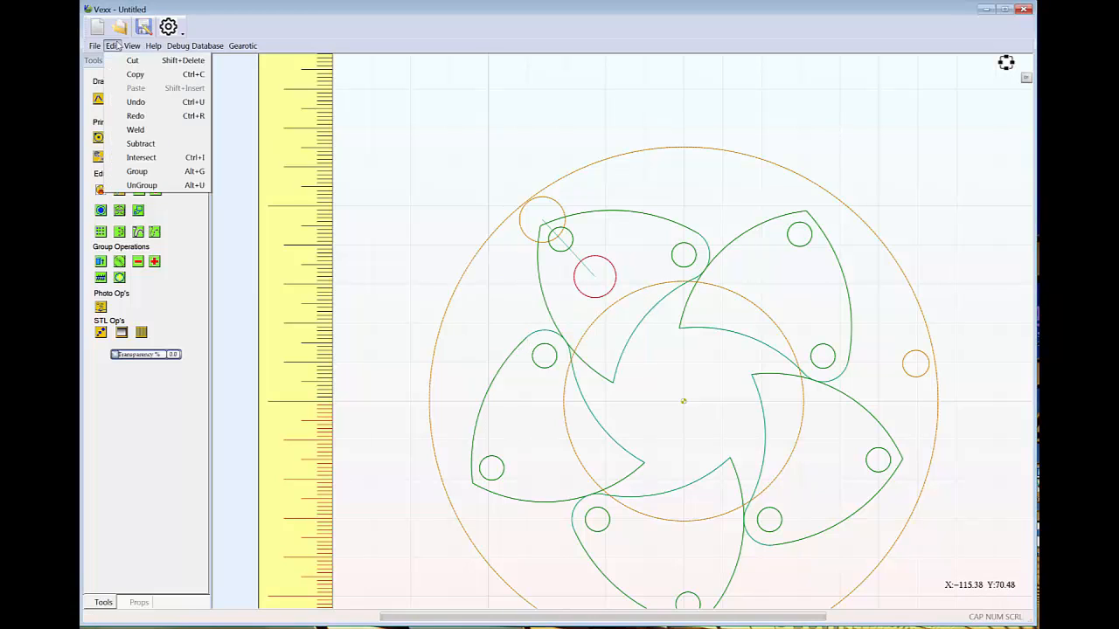
click(140, 185)
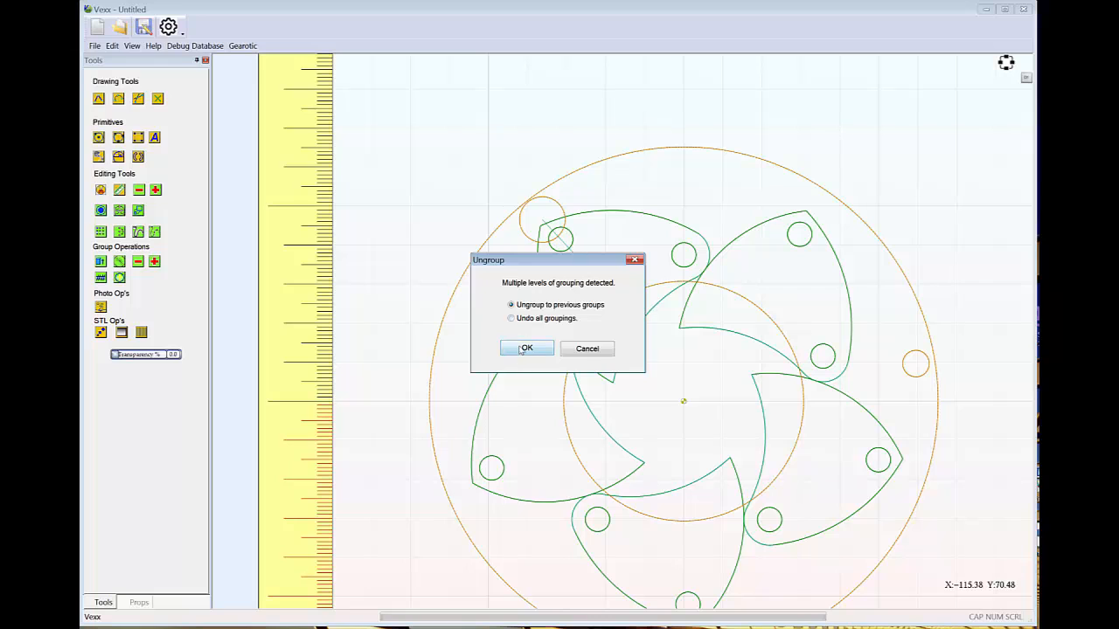
click(526, 351)
click(469, 112)
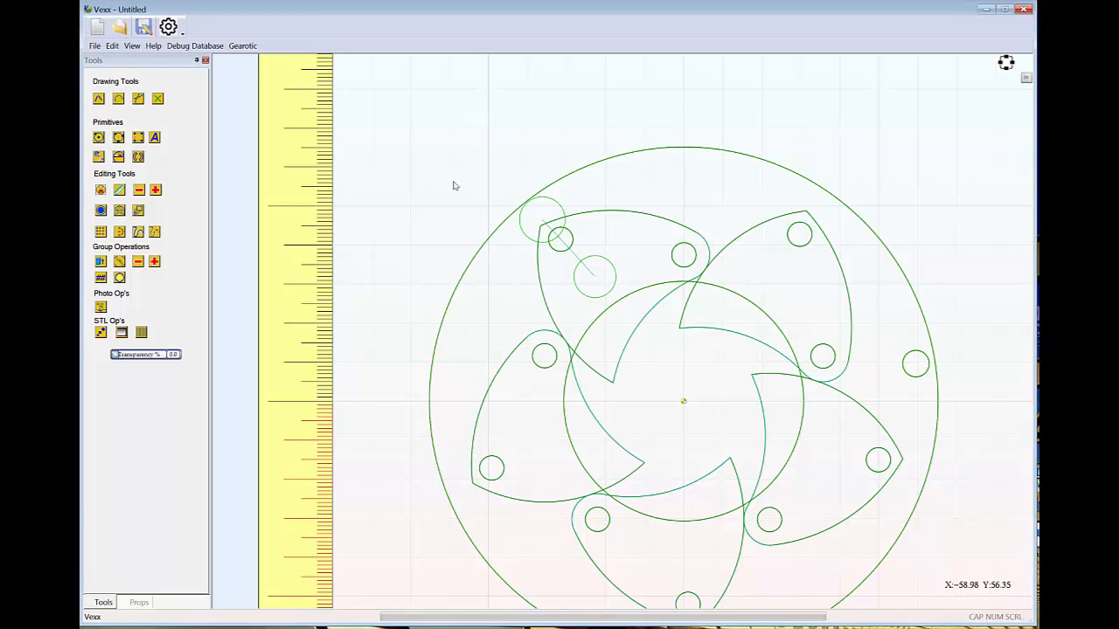
Delete the two circles at the ends of the nearly straight arc
click(548, 200)
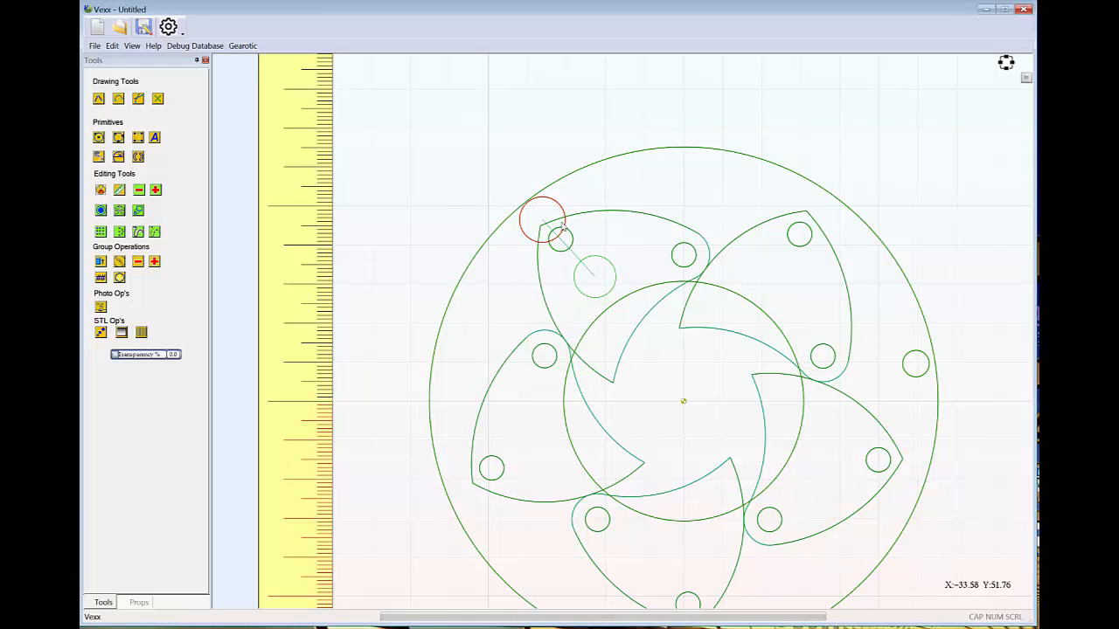
shift+click(603, 266)
key(Delete)
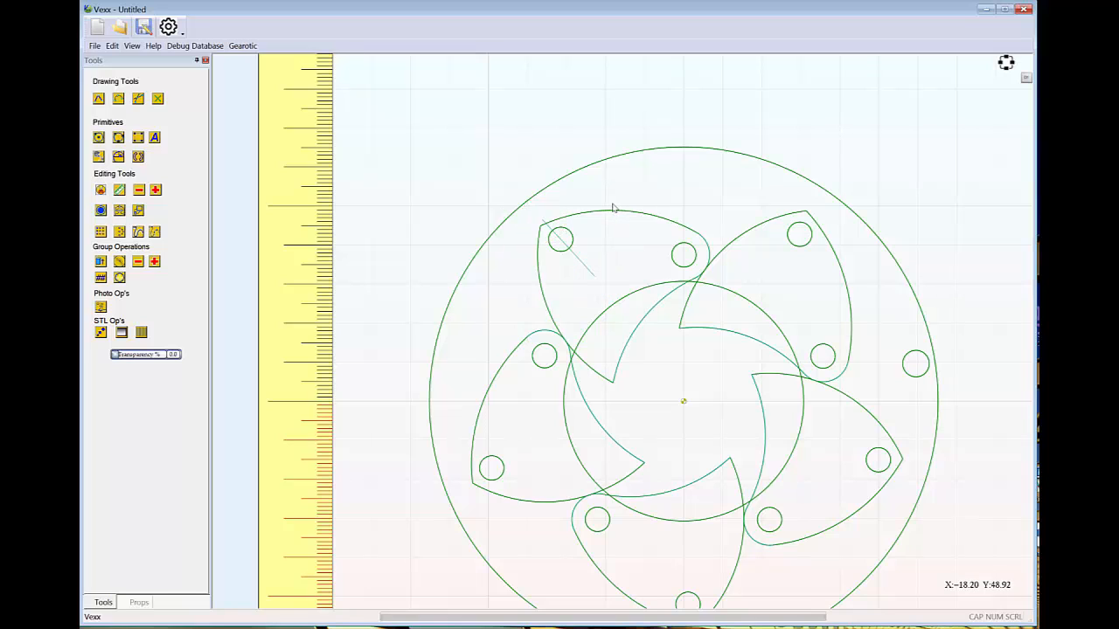
Offset the nearly straight arc outside by 3.125 with round corners and round open ends to form a slot, and delete the original arc
click(584, 267)
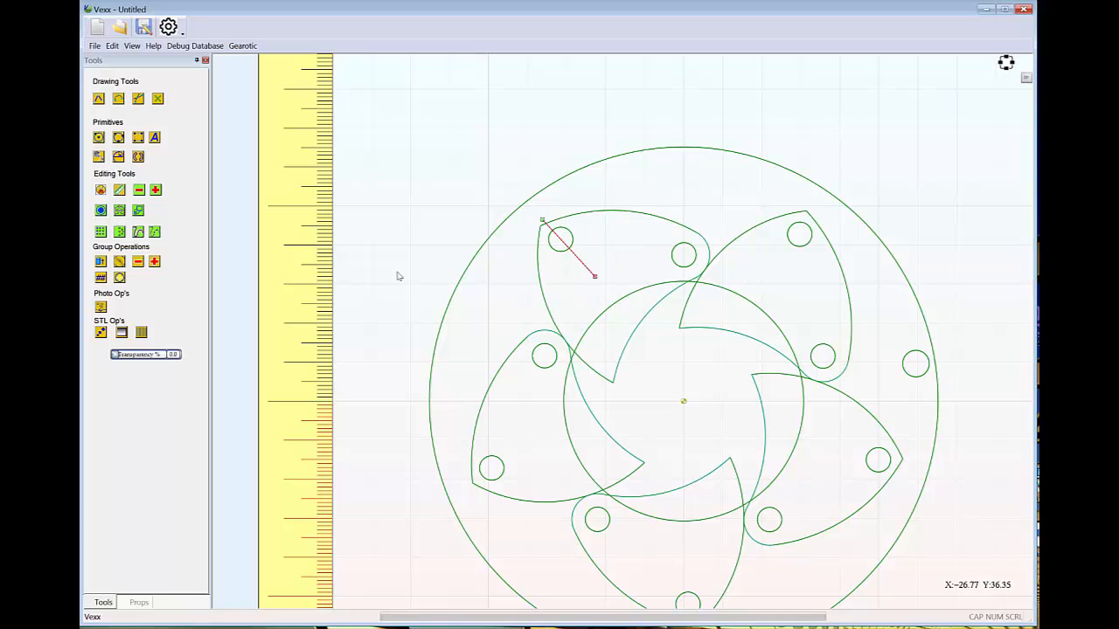
click(100, 213)
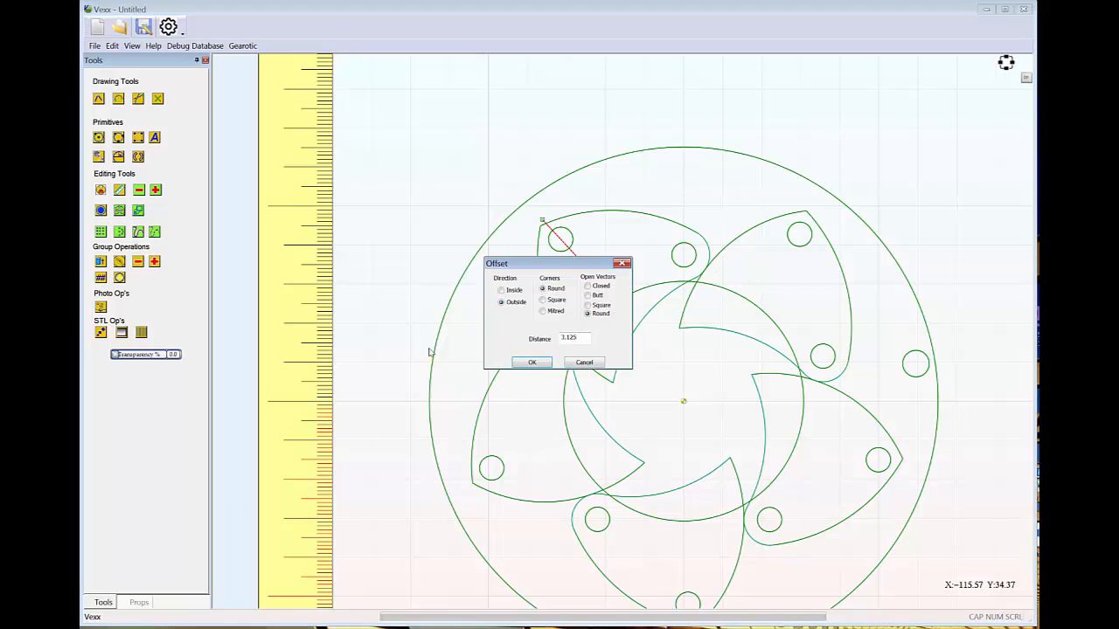
click(543, 363)
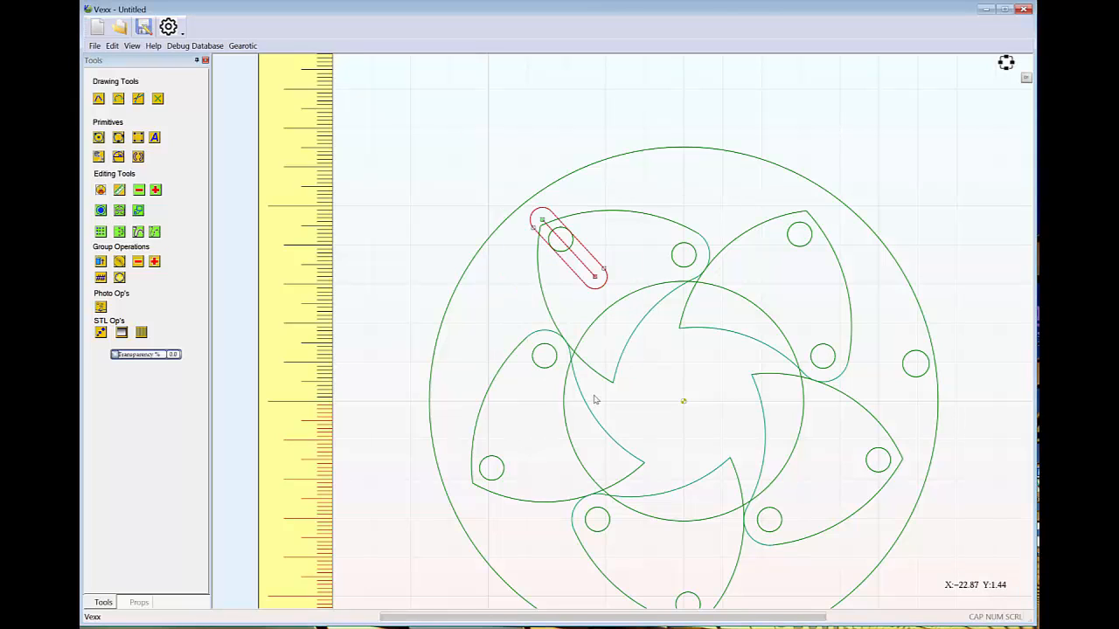
click(620, 194)
click(589, 272)
key(Delete)
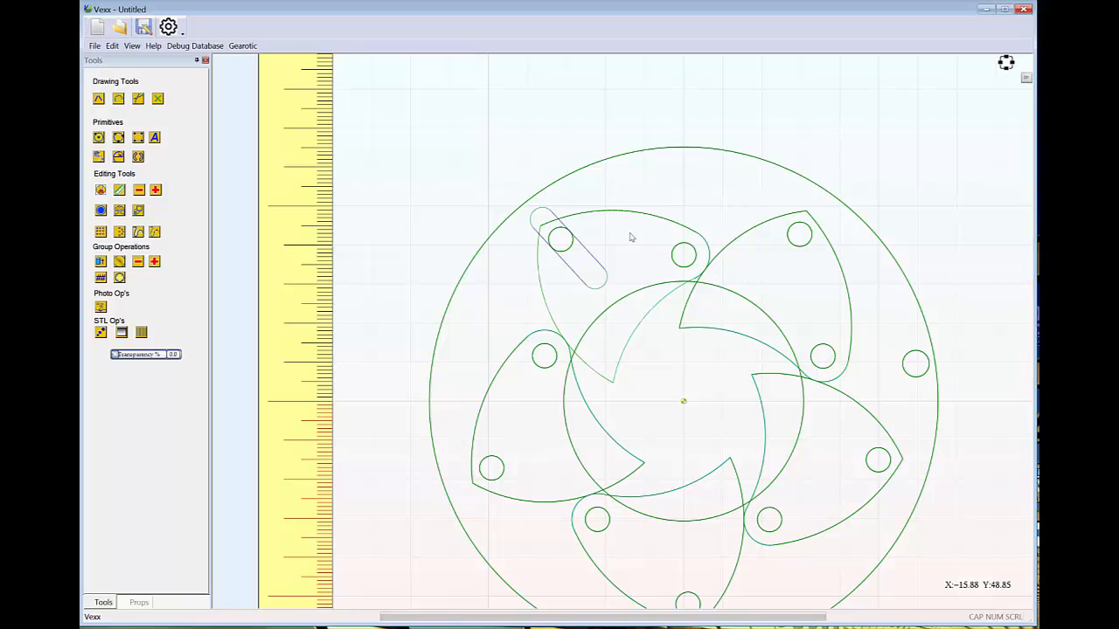
Create a circular array of the upper-left slot around X 0, Y 0 with 5 copies over 360 degrees and corrected object rotation
click(598, 267)
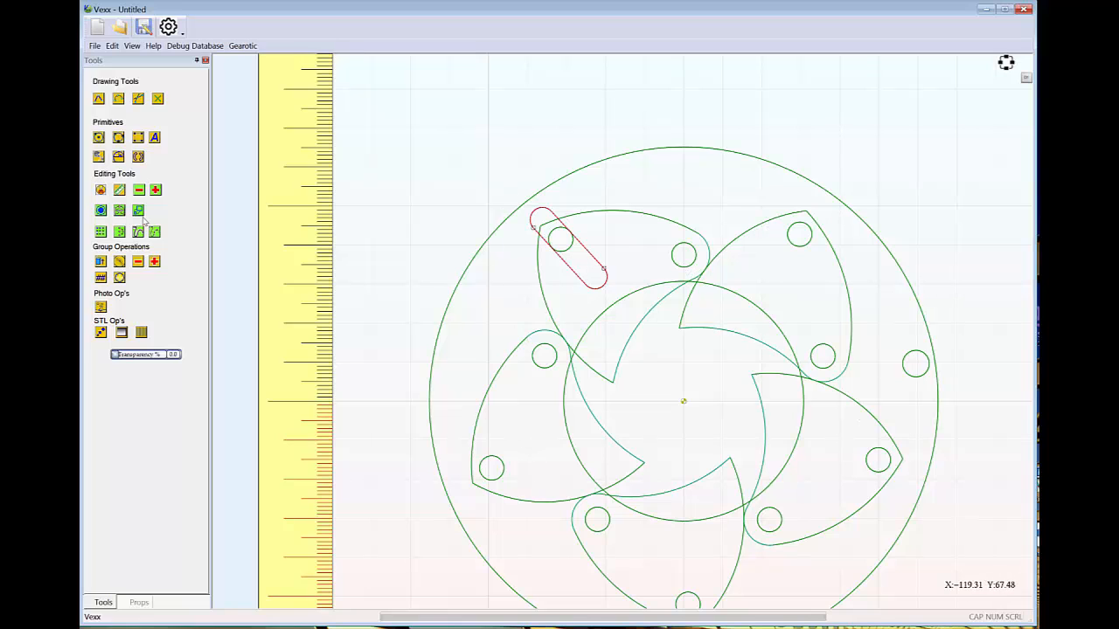
click(118, 234)
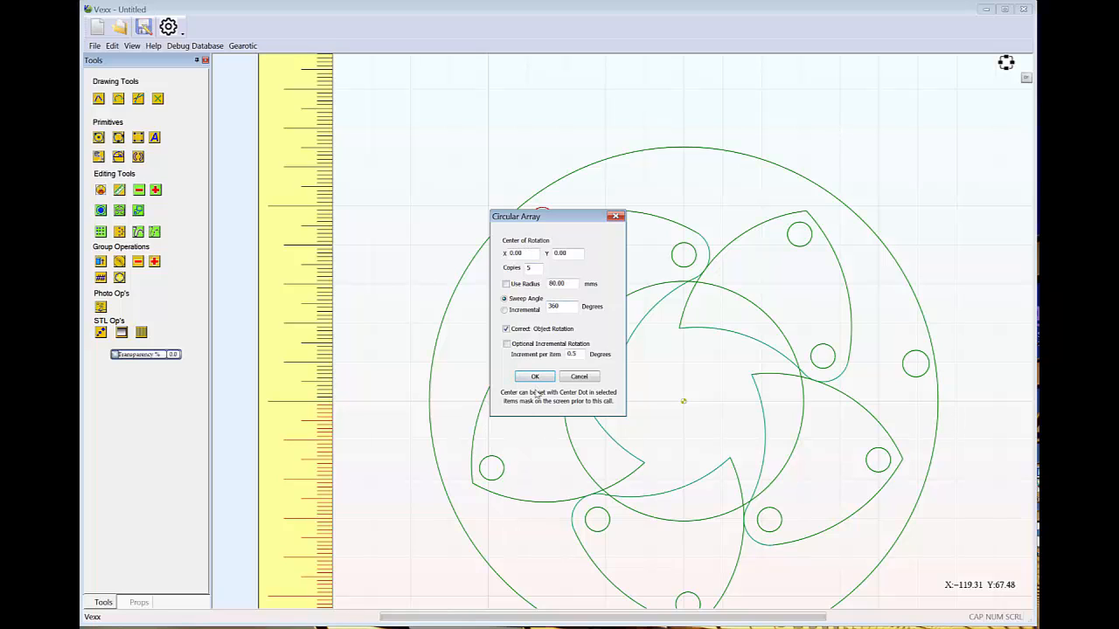
click(535, 376)
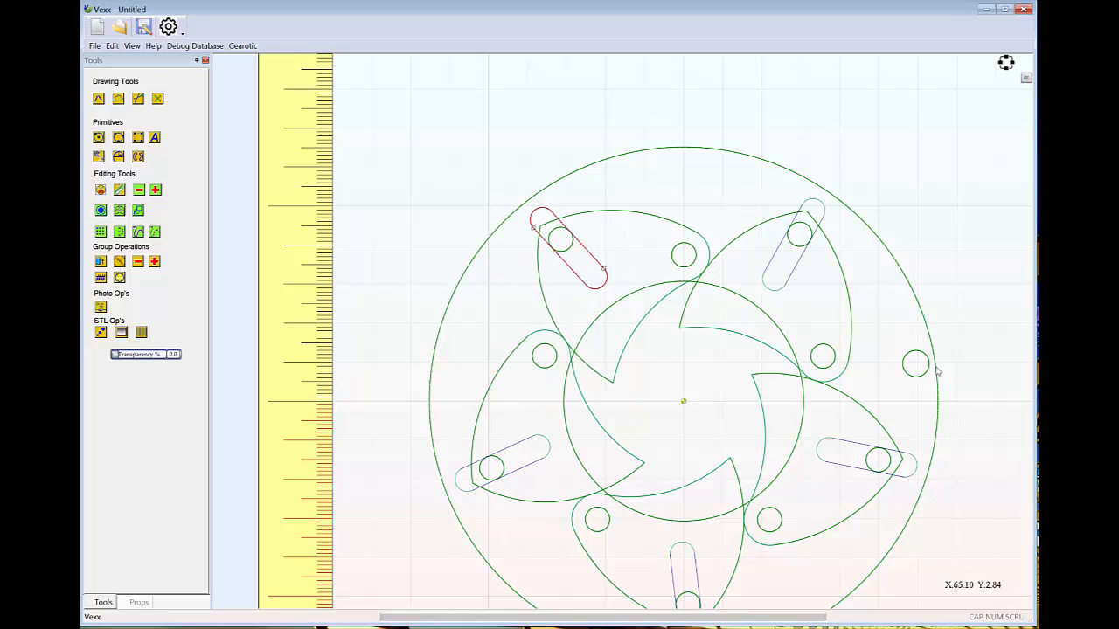
Add the four other slots and the ring to the selection and group them all into a single object
scroll(927, 334, down, 5)
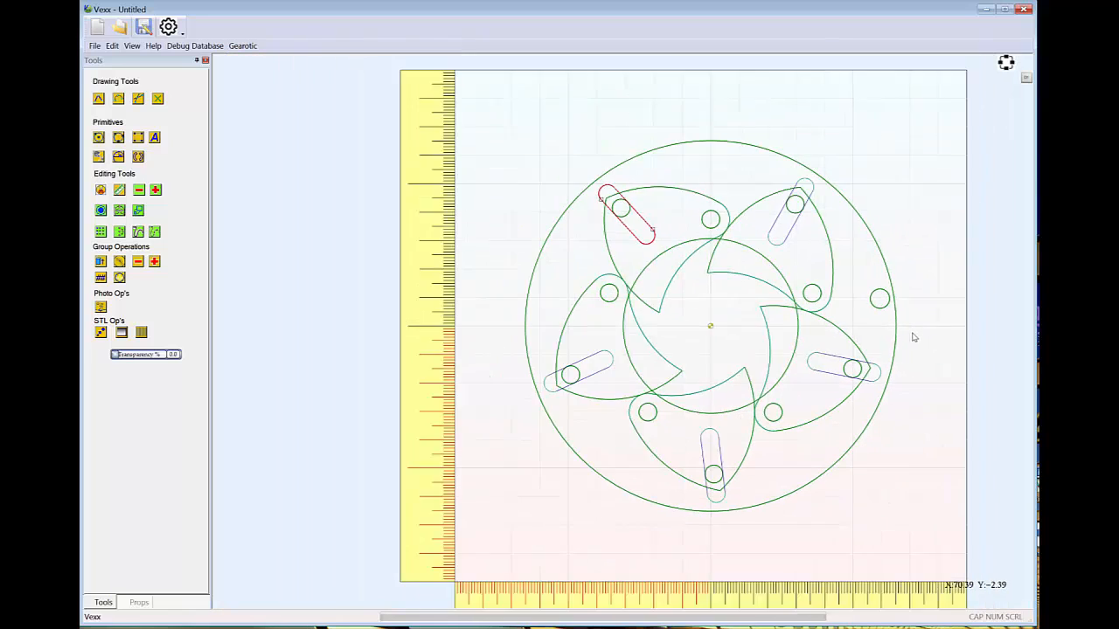
middle_drag(919, 349, 840, 323)
scroll(838, 324, up, 1)
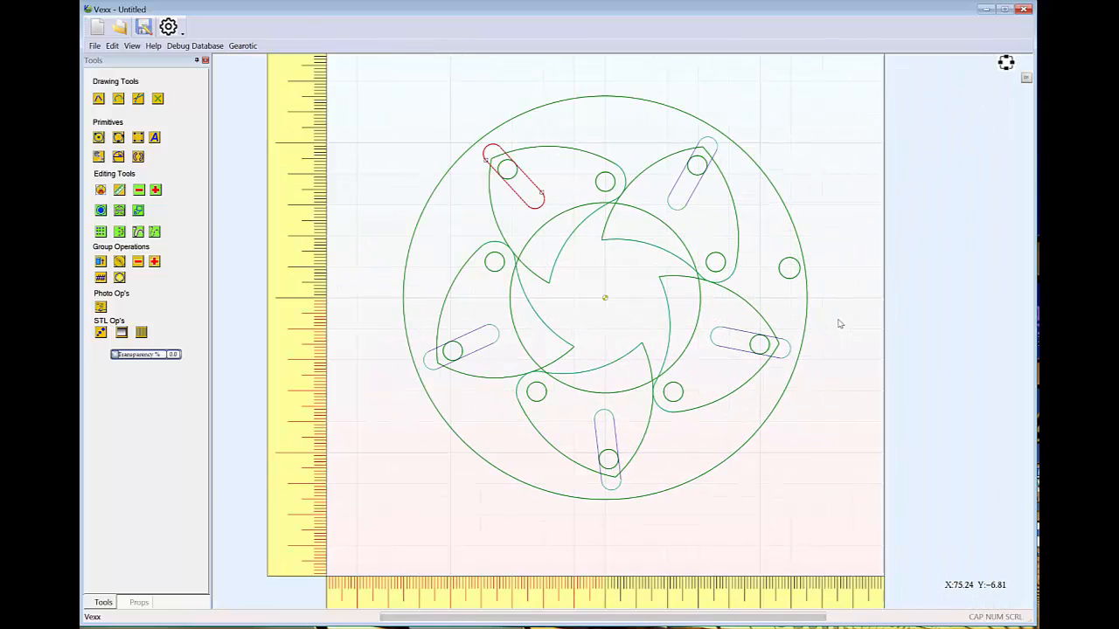
shift+click(699, 140)
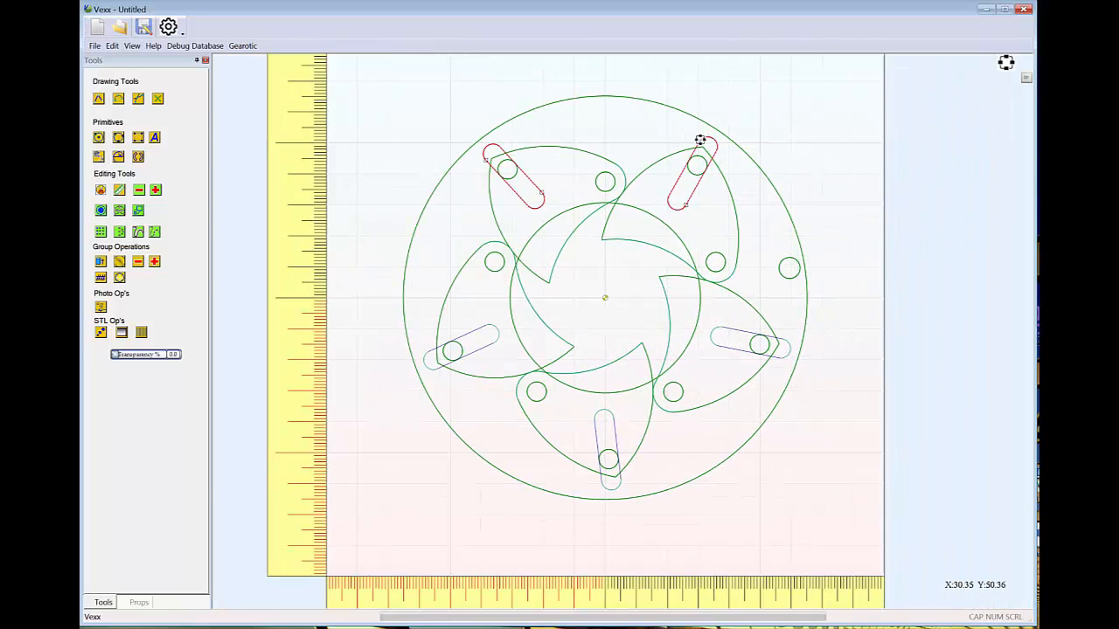
shift+click(789, 348)
scroll(694, 446, down, 1)
shift+click(624, 489)
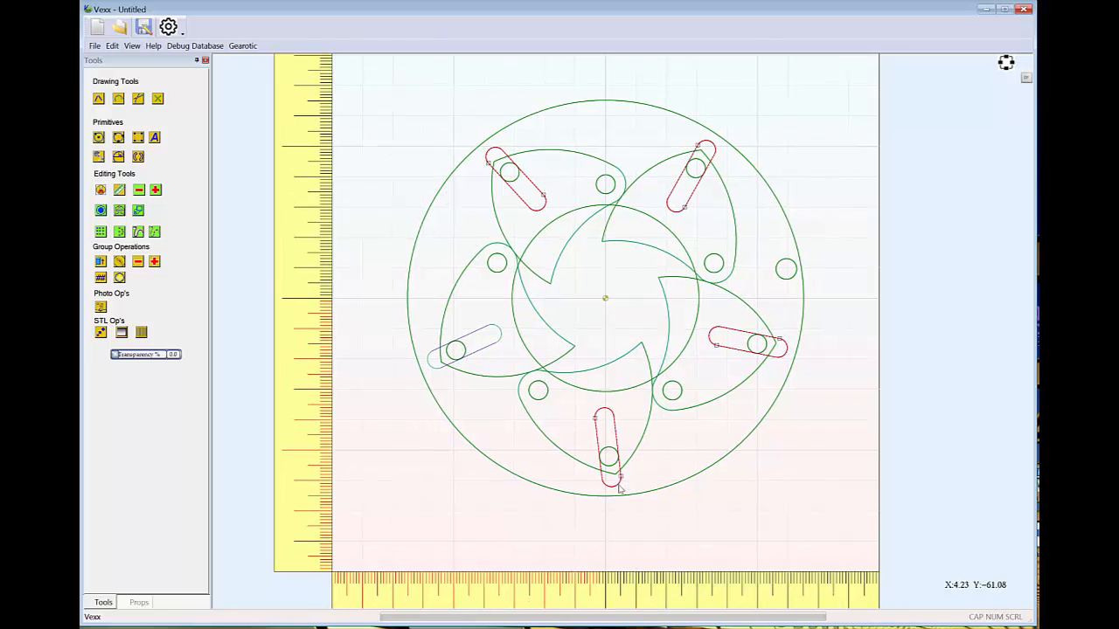
shift+click(437, 368)
shift+click(565, 110)
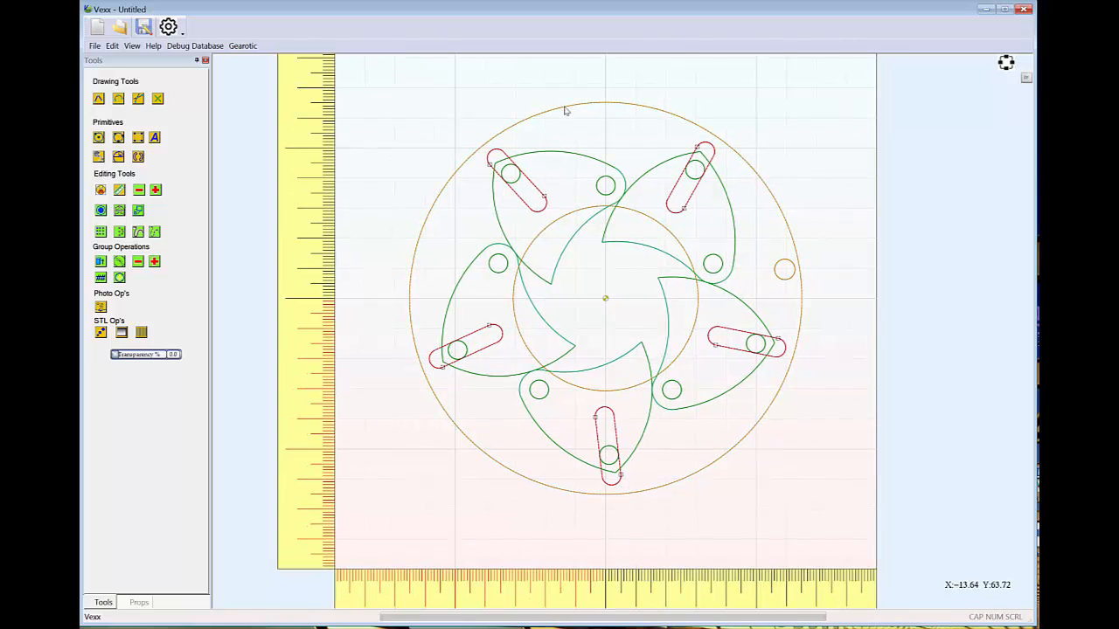
click(112, 45)
click(138, 172)
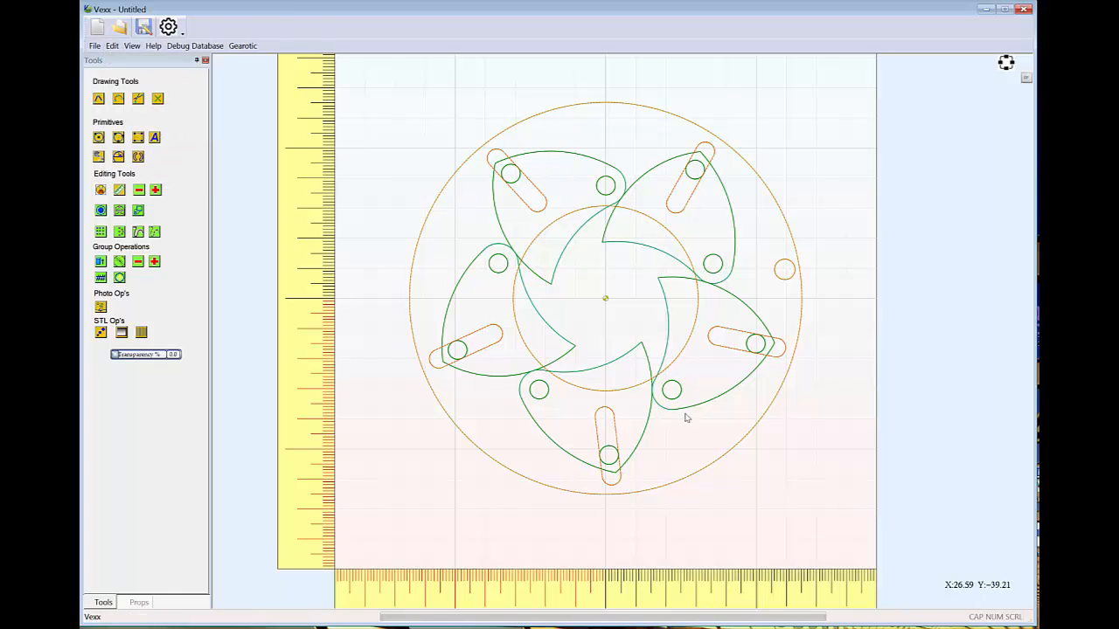
Rename the group containing the ring and its five slots as Ring
click(140, 603)
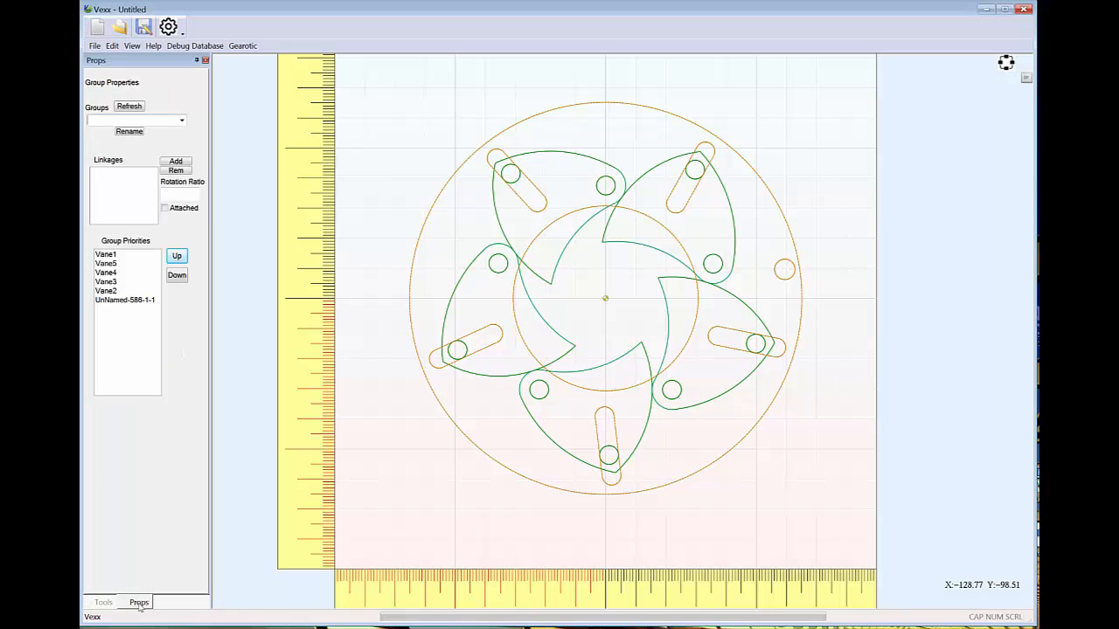
click(795, 216)
click(740, 161)
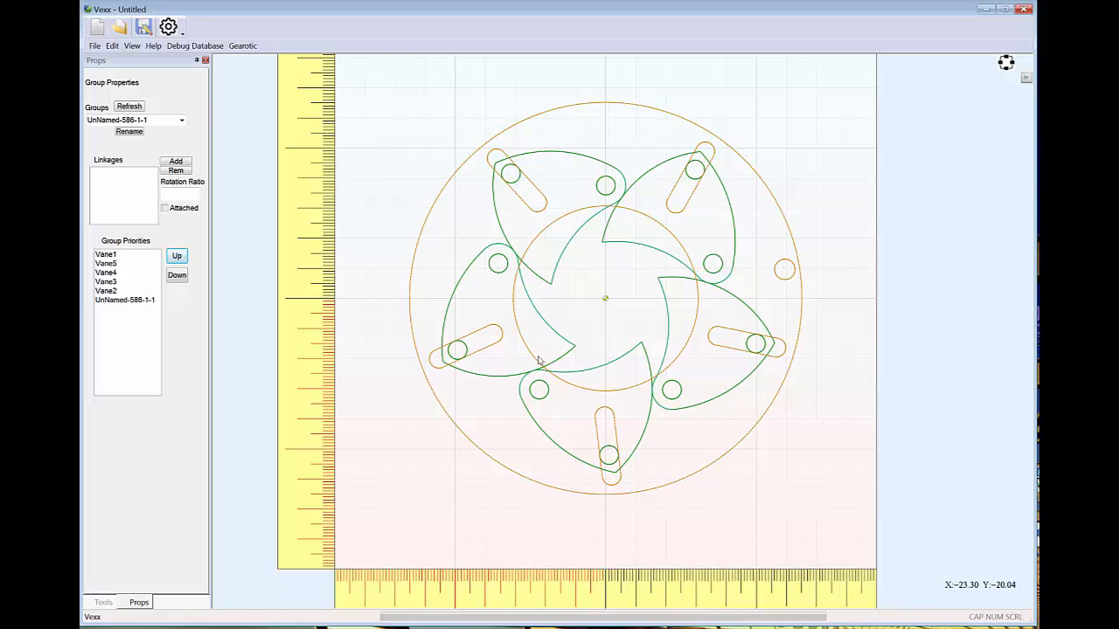
click(130, 132)
double_click(577, 309)
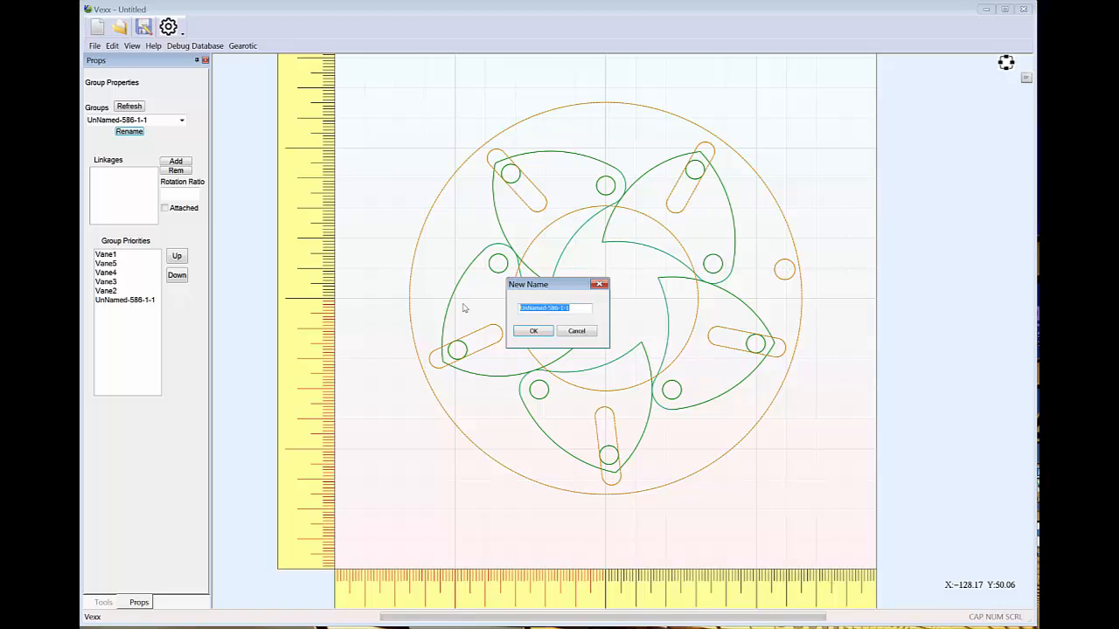
text(Ring)
key(Return)
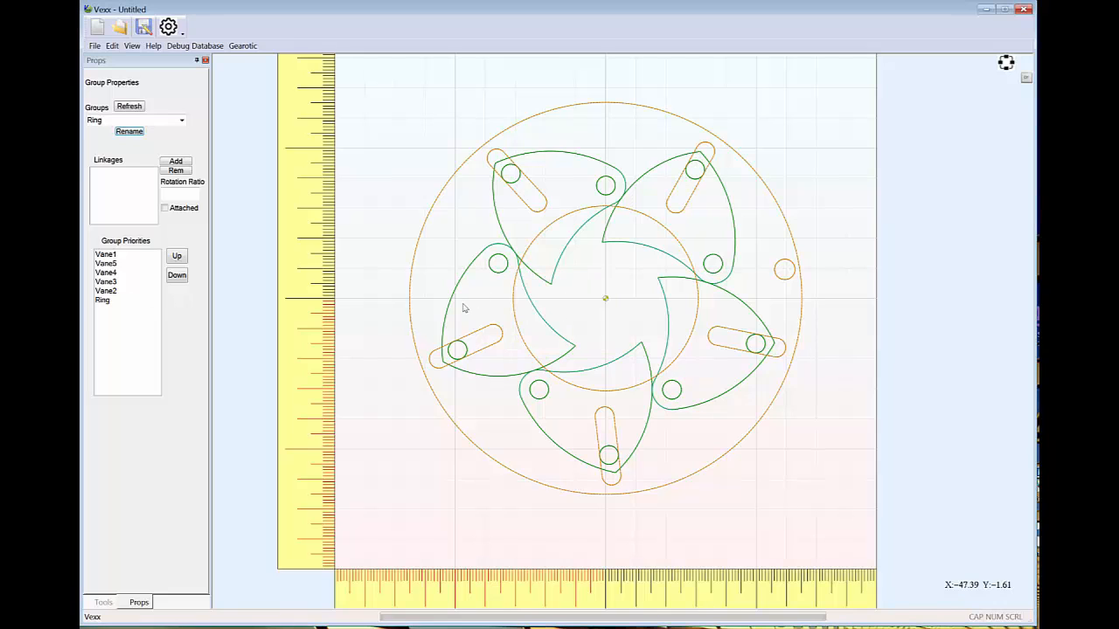
Move the Ring group to the top of the group priorities, above all the vanes
click(103, 301)
click(176, 256)
click(177, 256)
click(176, 256)
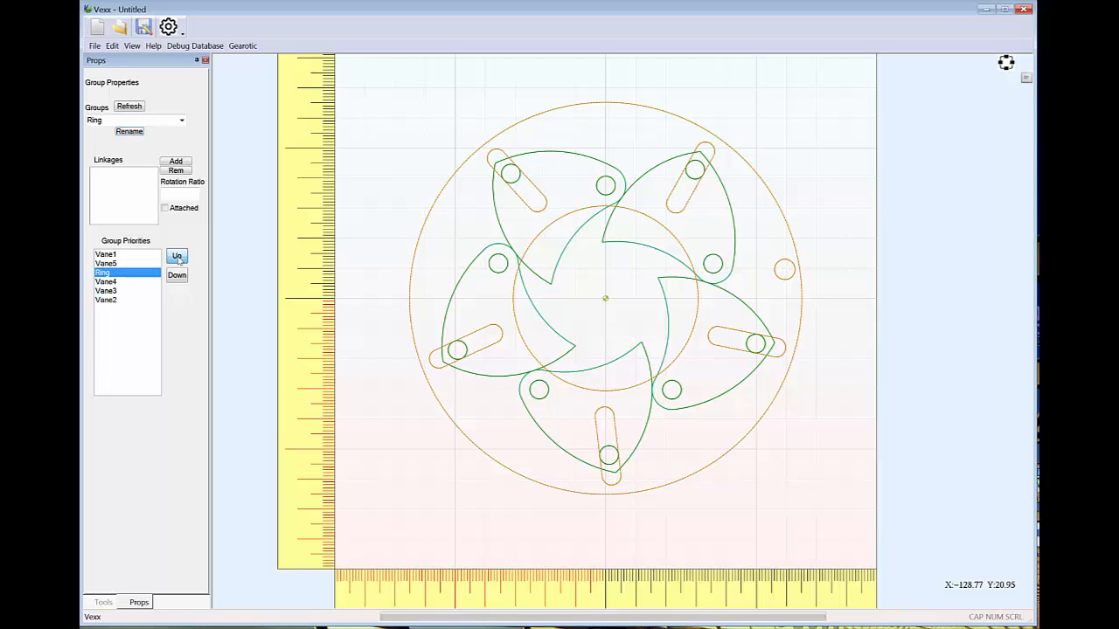
click(177, 256)
click(177, 256)
Link the Ring group to Vane1 with a rotation ratio of 2.15 and rotate the ring counterclockwise to close the iris
click(177, 165)
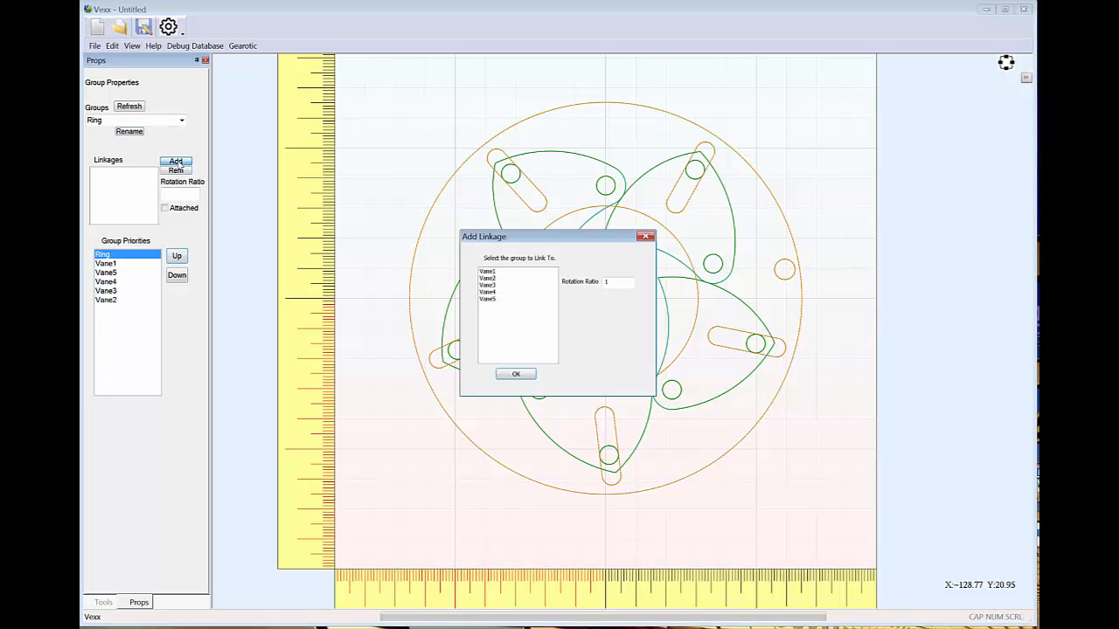
click(488, 272)
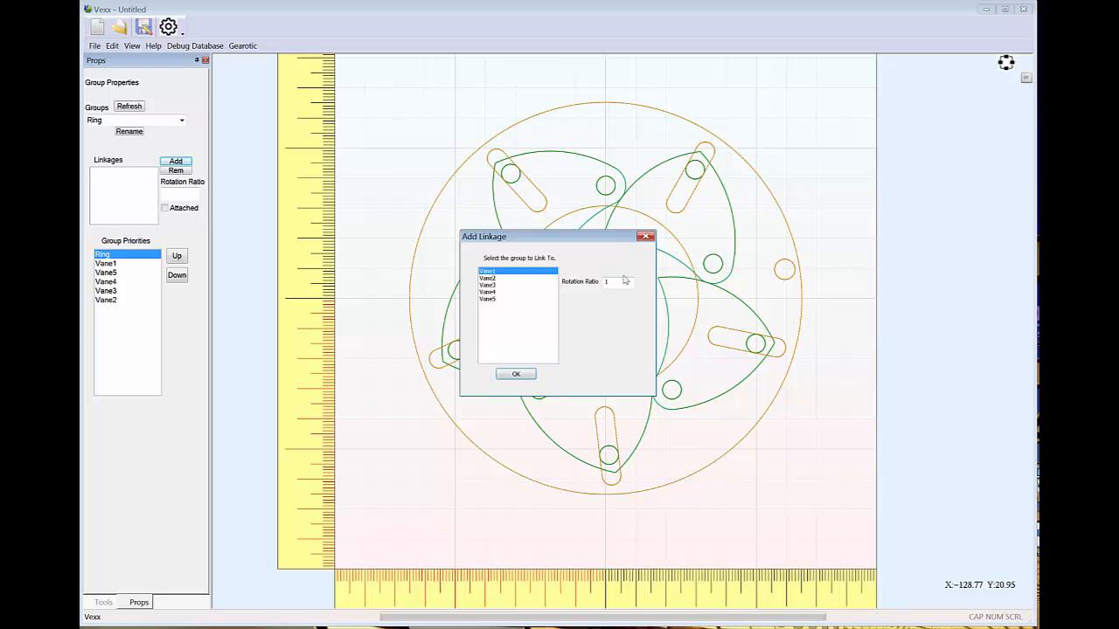
key(Return)
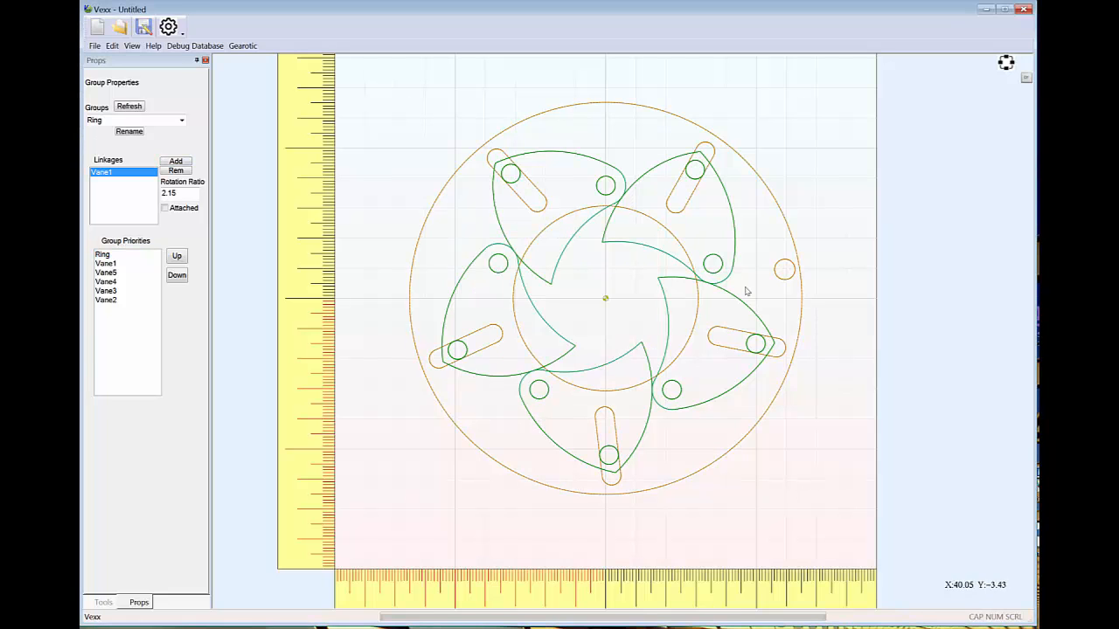
click(801, 272)
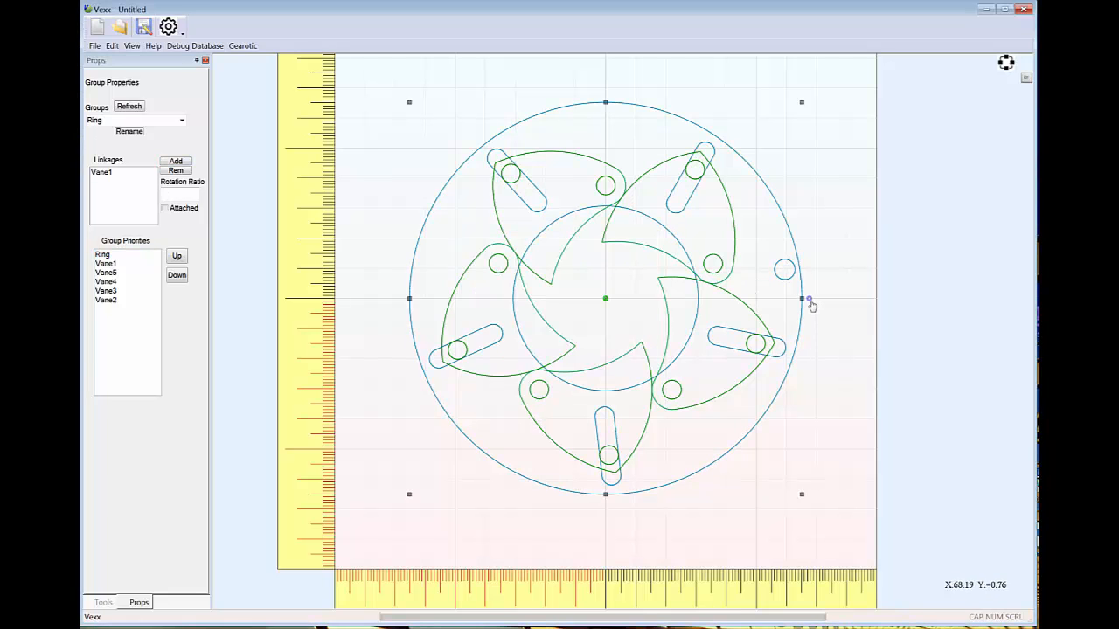
drag(811, 303, 864, 246)
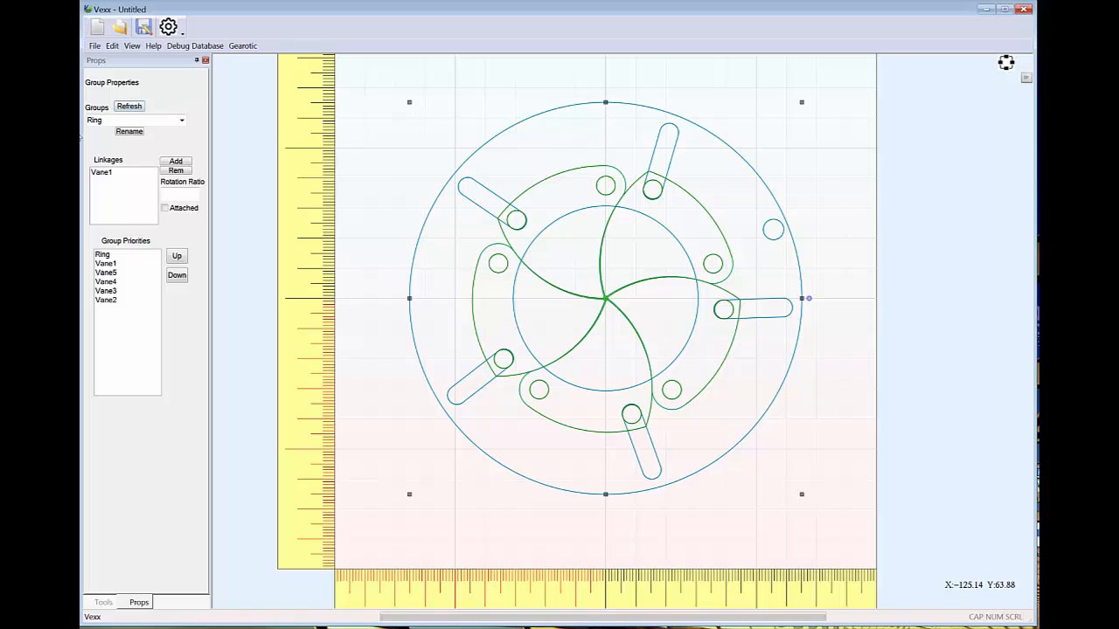
Draw a hole circle about 6 mm in diameter at about X 0, Y 60, just inside the ring's outer edge
click(106, 603)
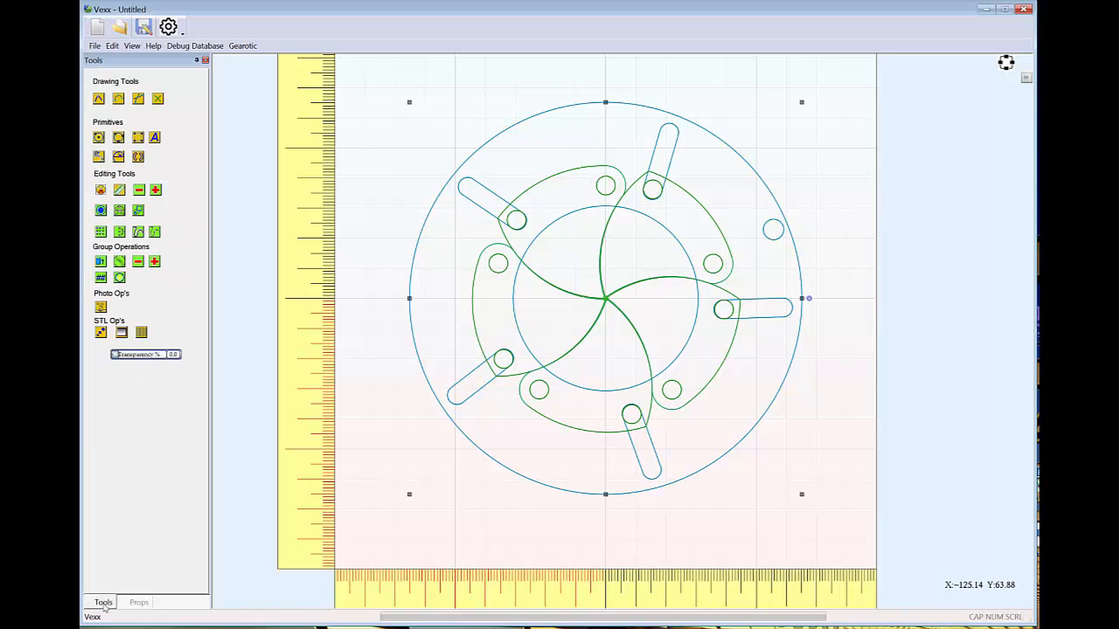
click(907, 243)
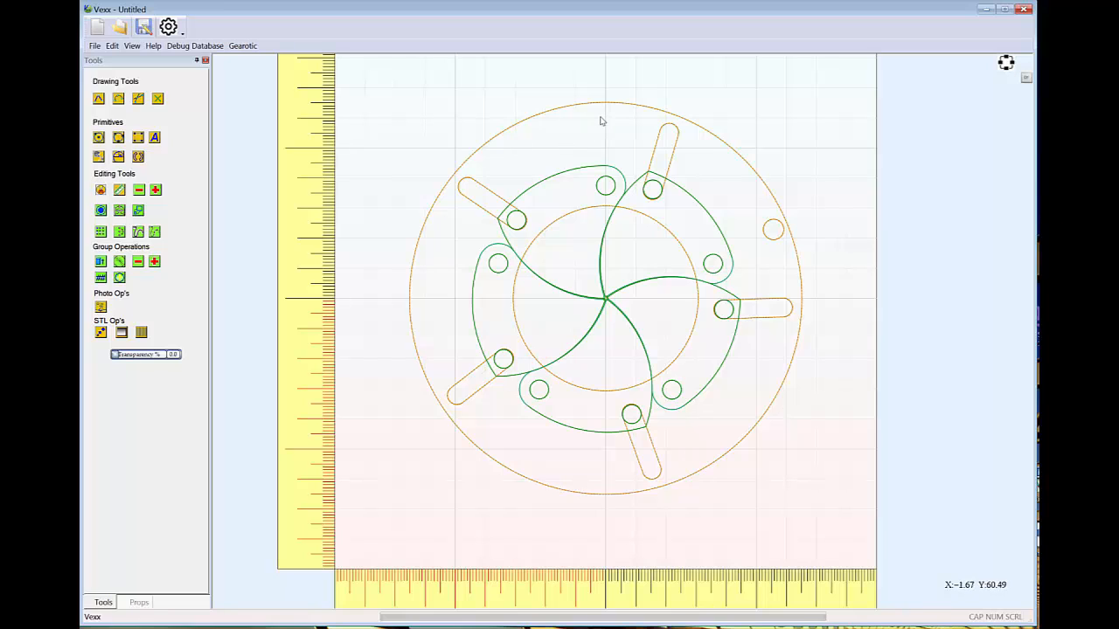
click(100, 138)
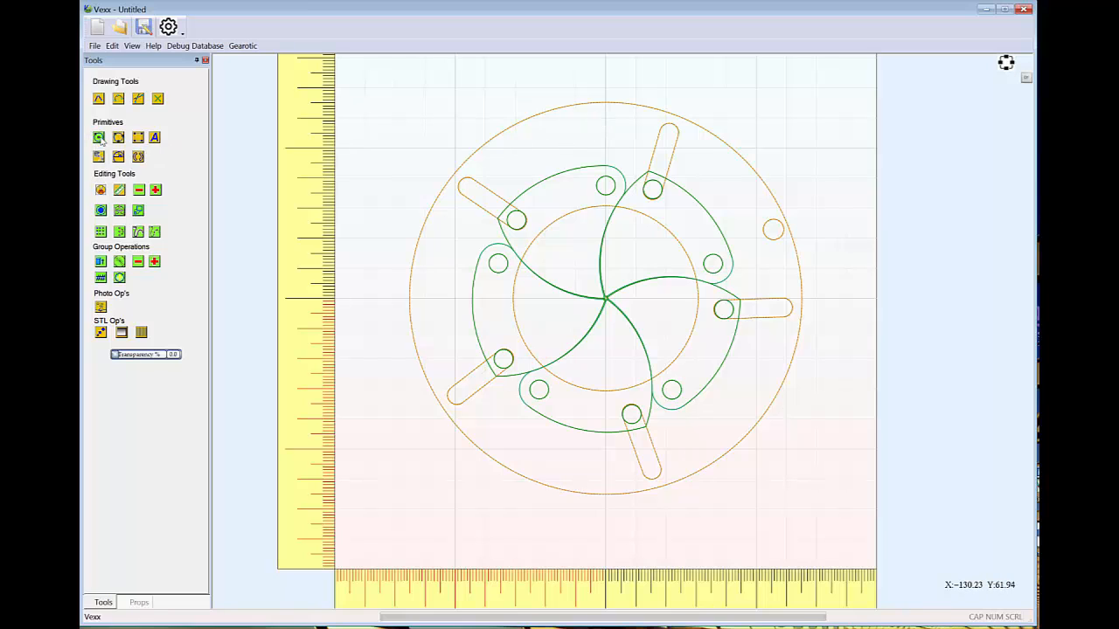
click(606, 118)
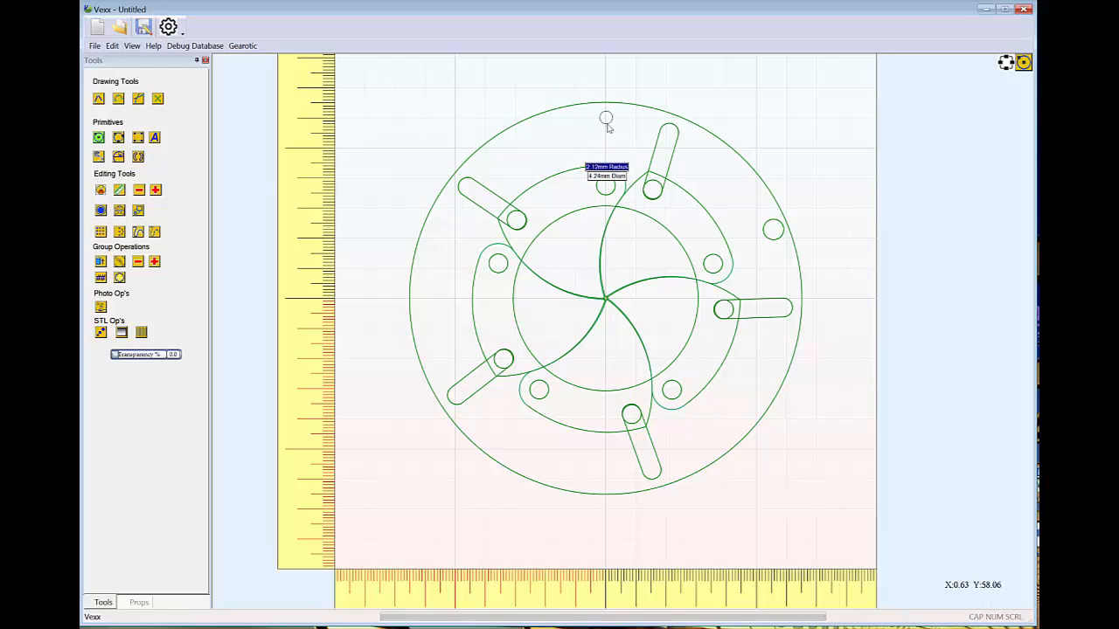
text(3.25)
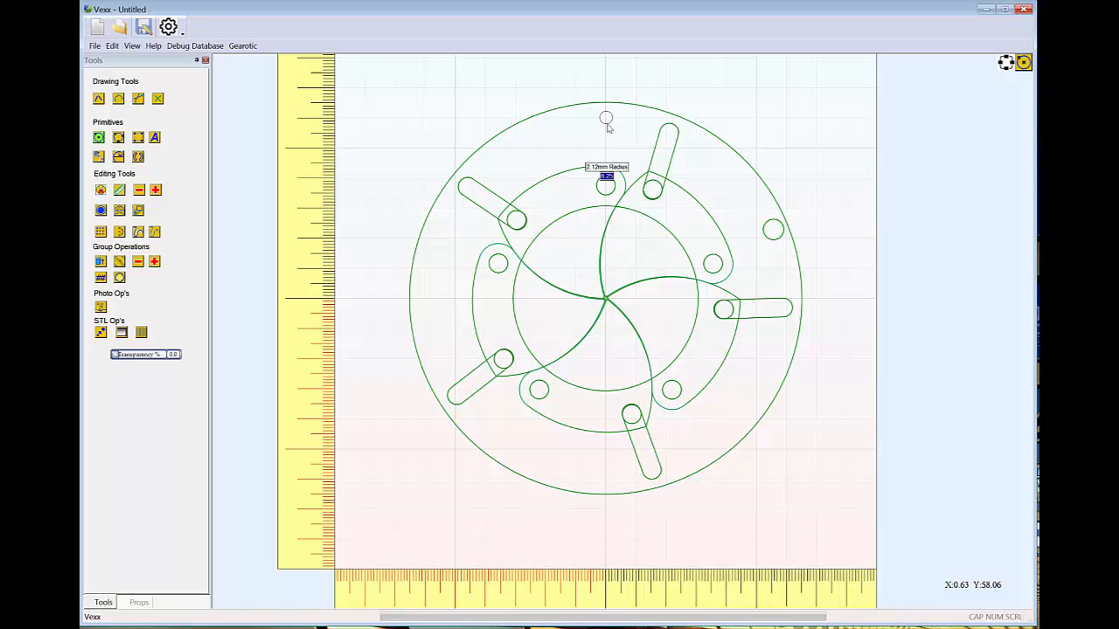
key(Return)
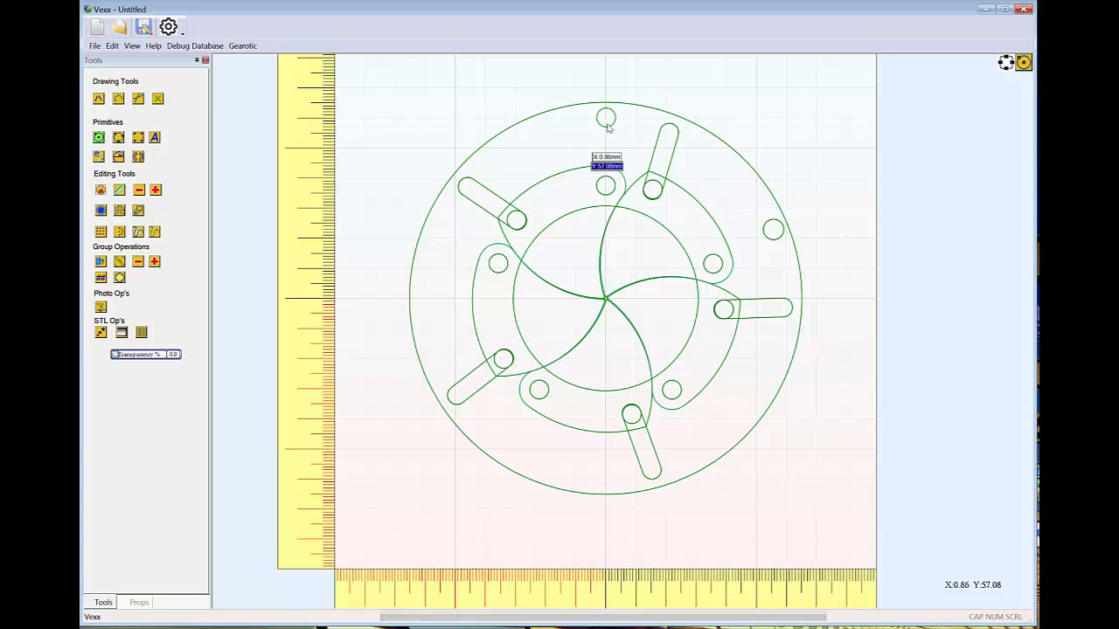
key(Escape)
Create a circular array of the new hole with 5 copies over 360 degrees around the origin, and delete the copy overlapping the ring's existing hole
click(609, 127)
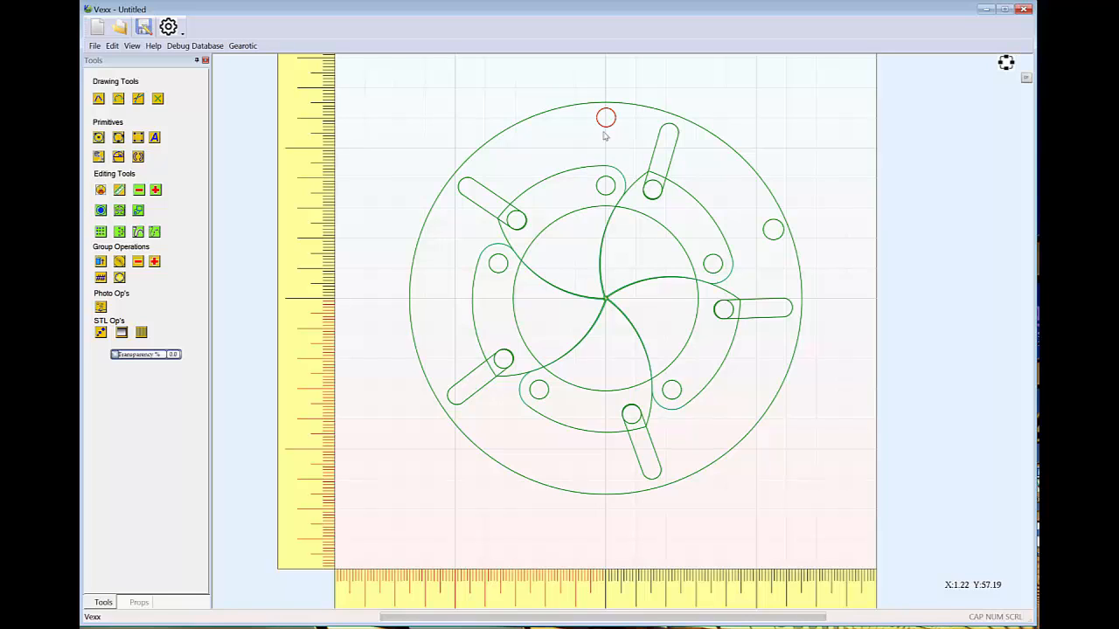
click(120, 232)
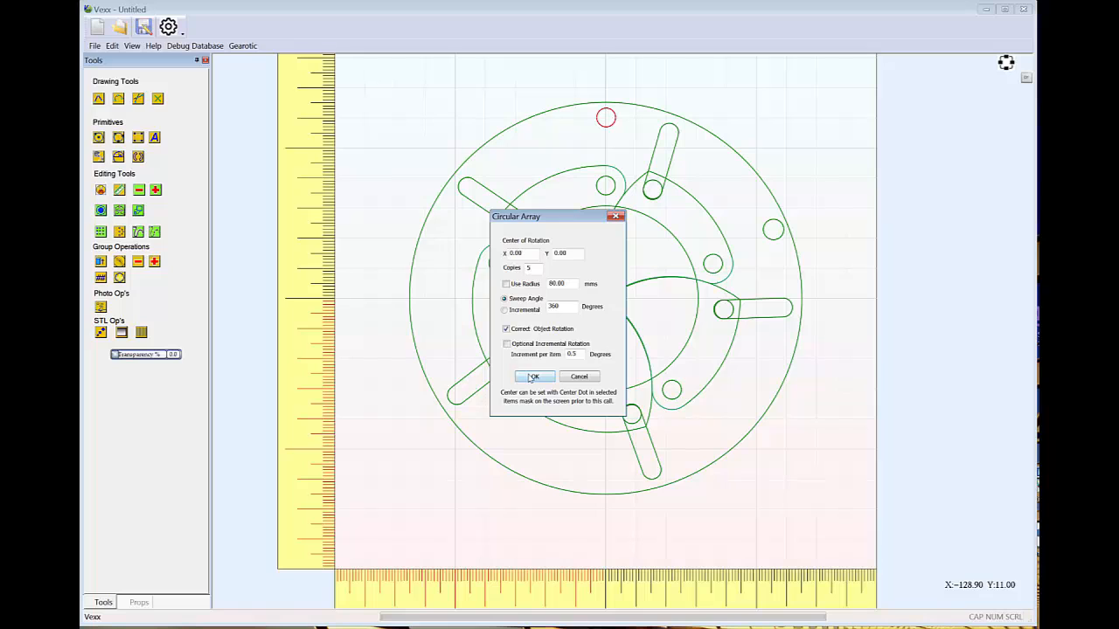
click(532, 377)
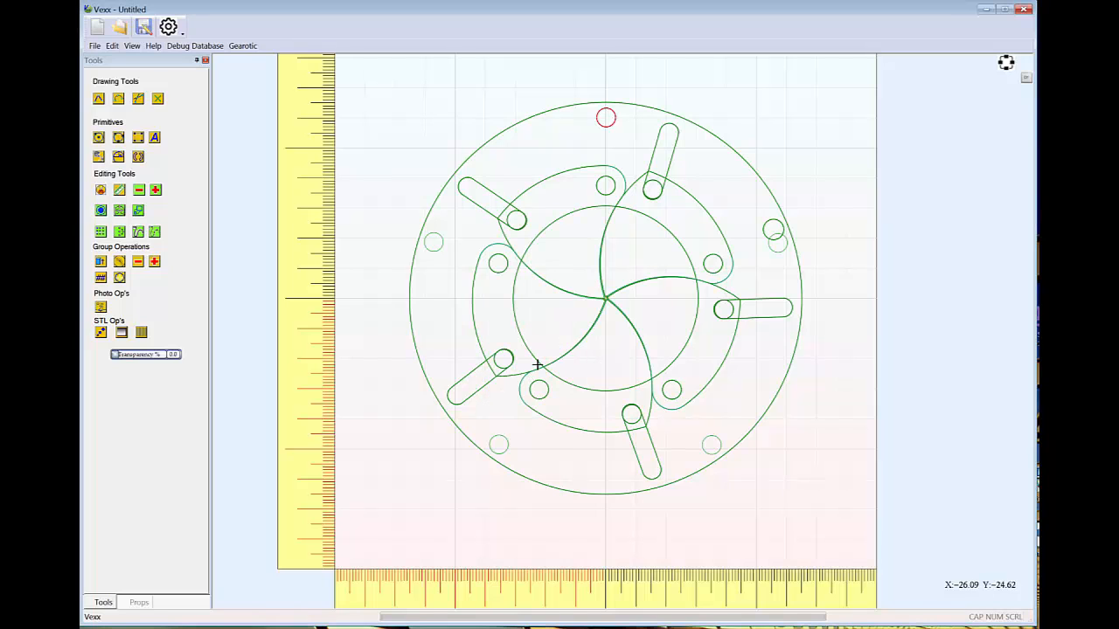
click(777, 245)
key(Delete)
Add the other three new holes to the selection and group all four into one object
click(611, 134)
shift+click(433, 243)
shift+click(498, 445)
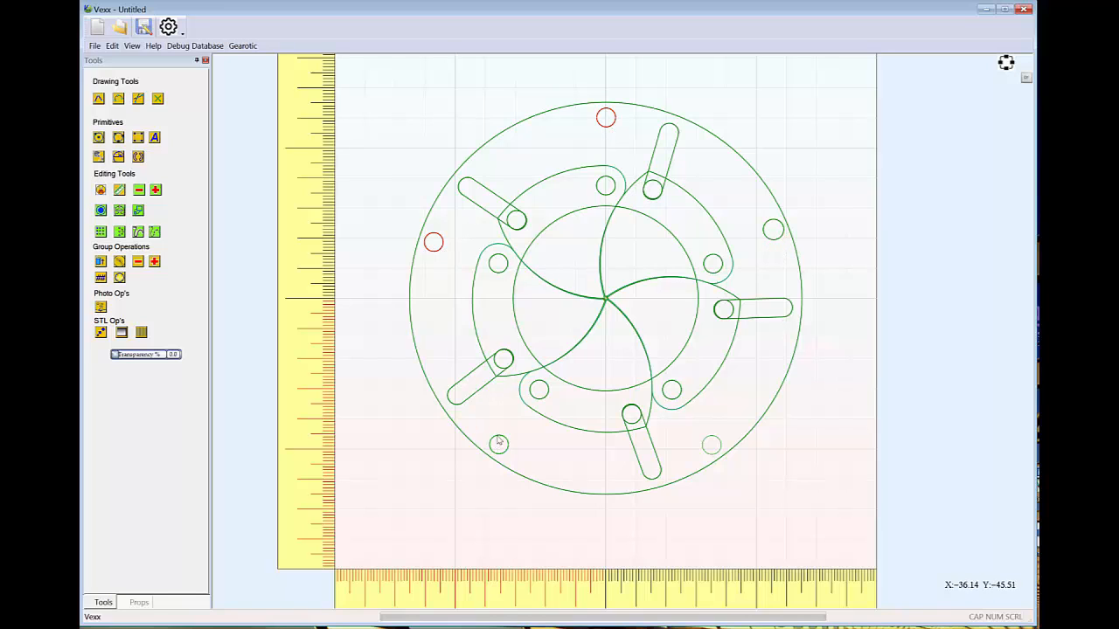
shift+click(717, 445)
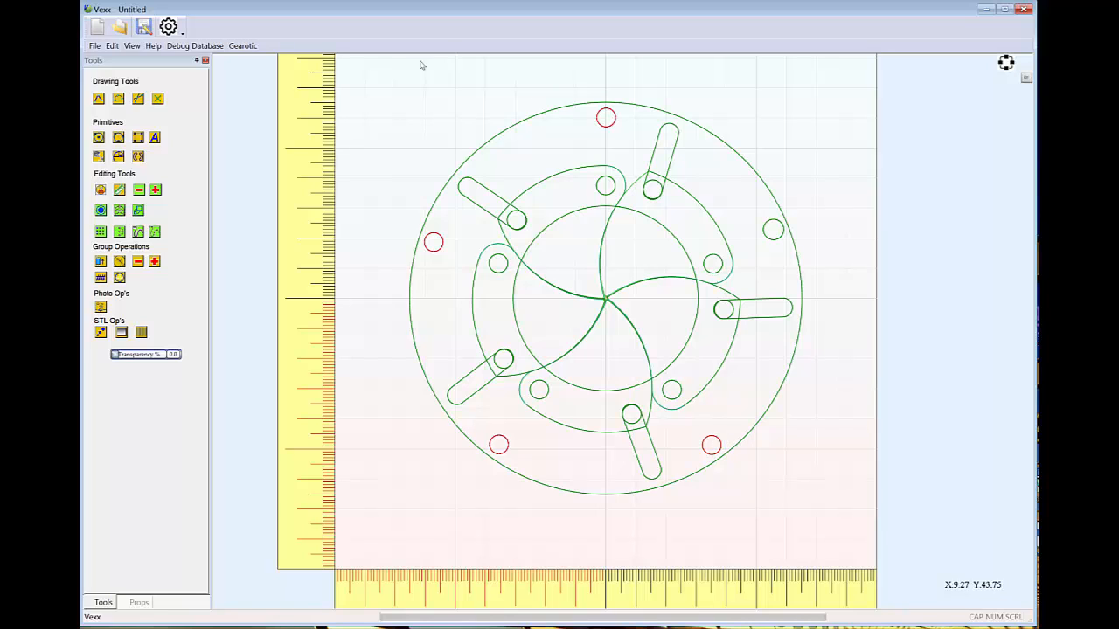
click(112, 47)
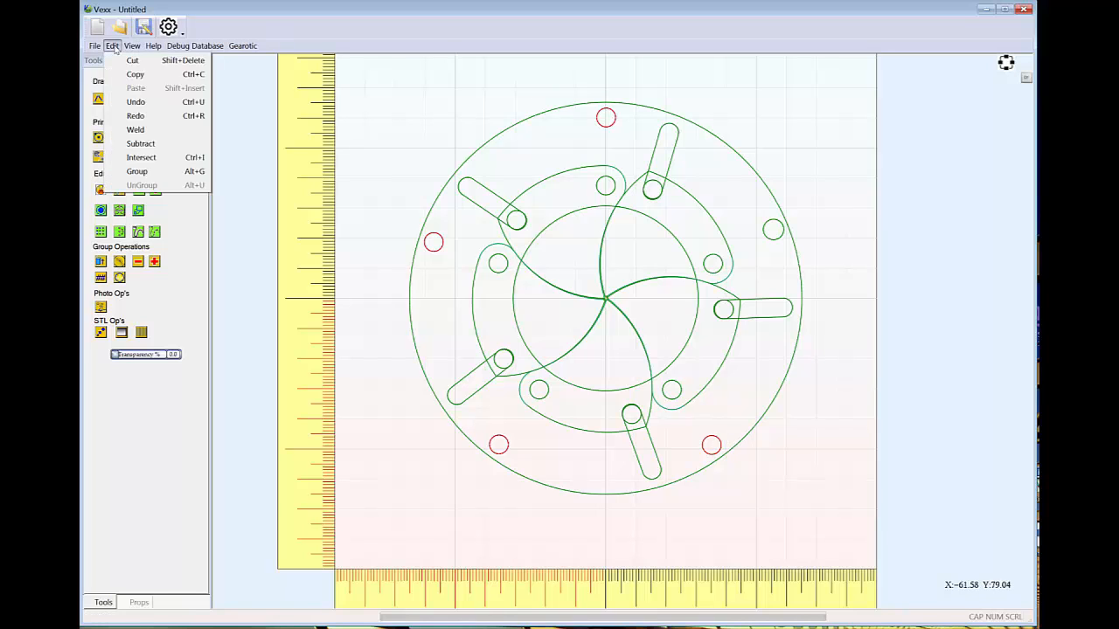
click(138, 174)
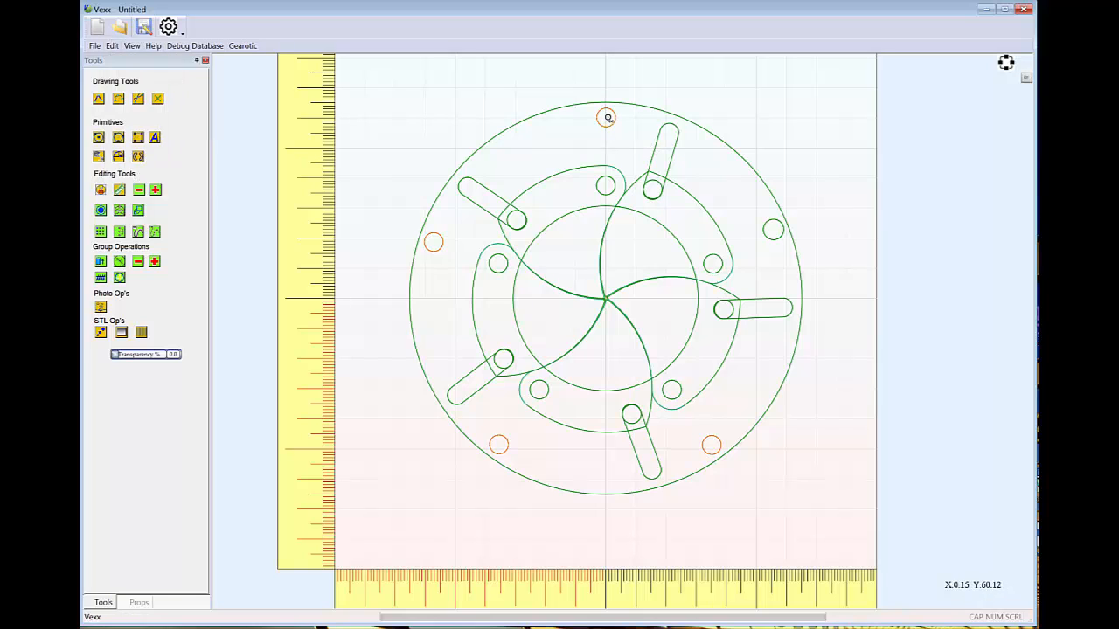
click(98, 137)
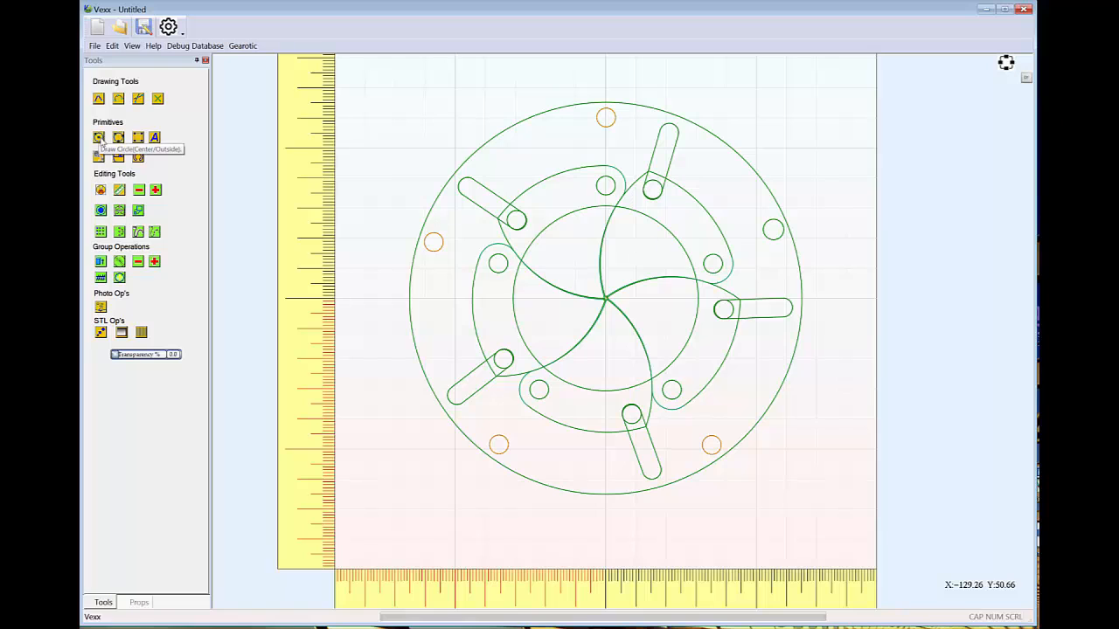
click(606, 118)
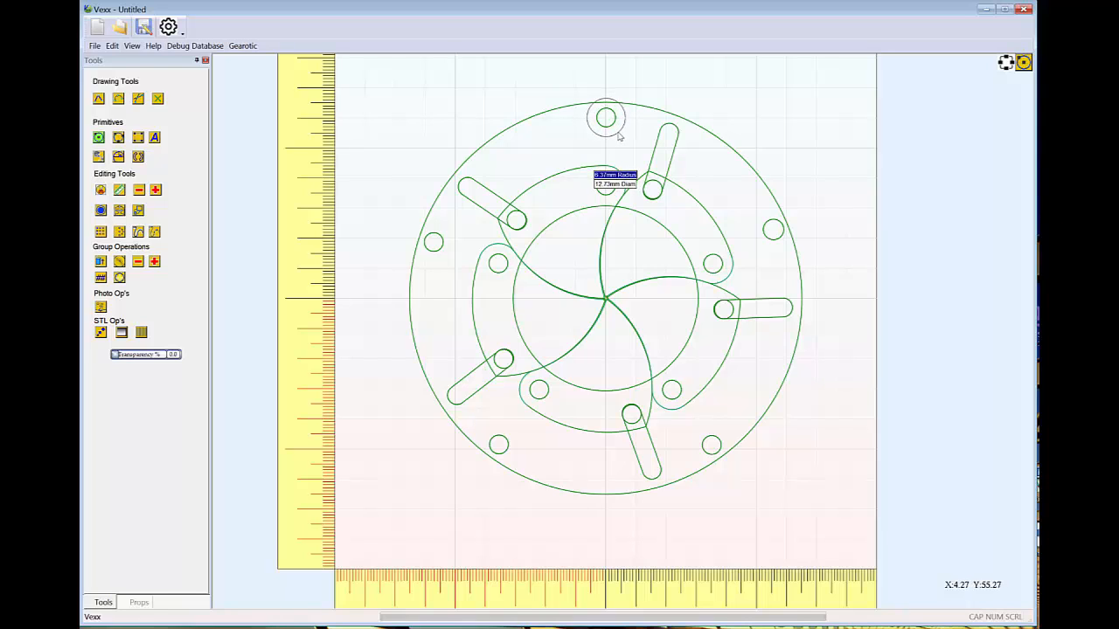
key(Escape)
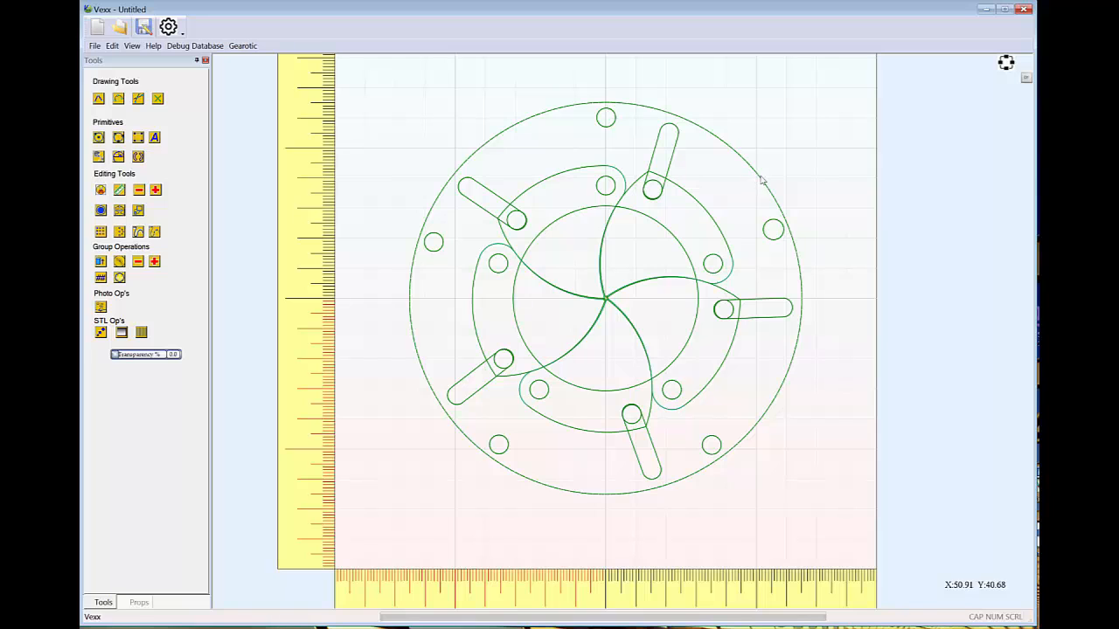
Rotate the ring clockwise to open the iris, and draw a circle about 17.4 mm in diameter around the uppermost outer hole
click(762, 181)
mouse_move(809, 301)
mouse_down()
mouse_move(811, 312)
mouse_move(814, 282)
mouse_move(830, 344)
mouse_move(824, 392)
mouse_up()
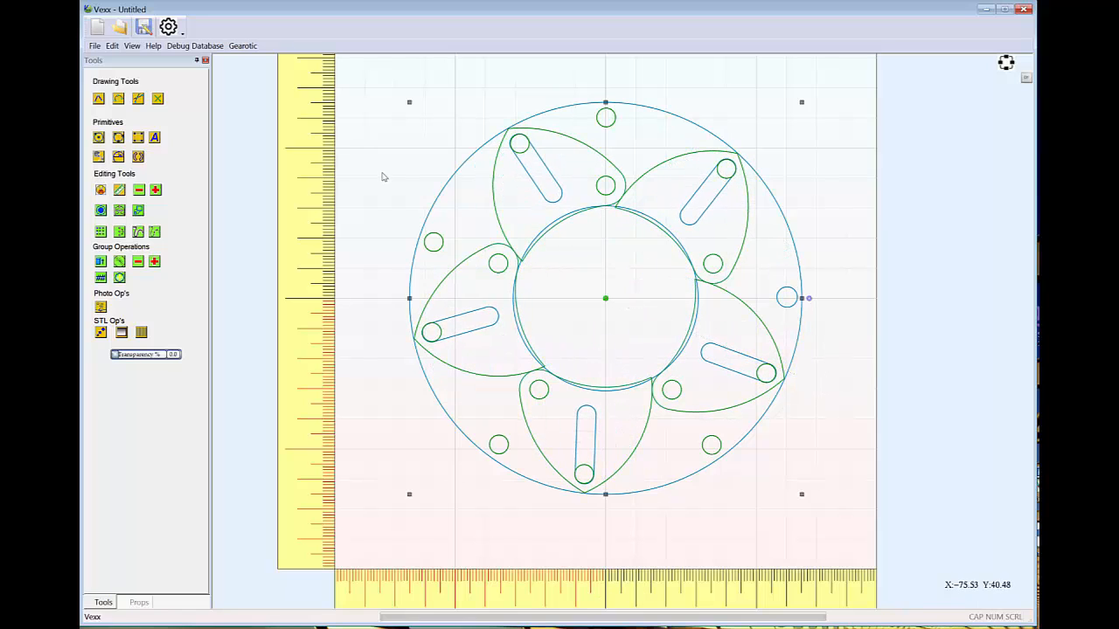
click(99, 138)
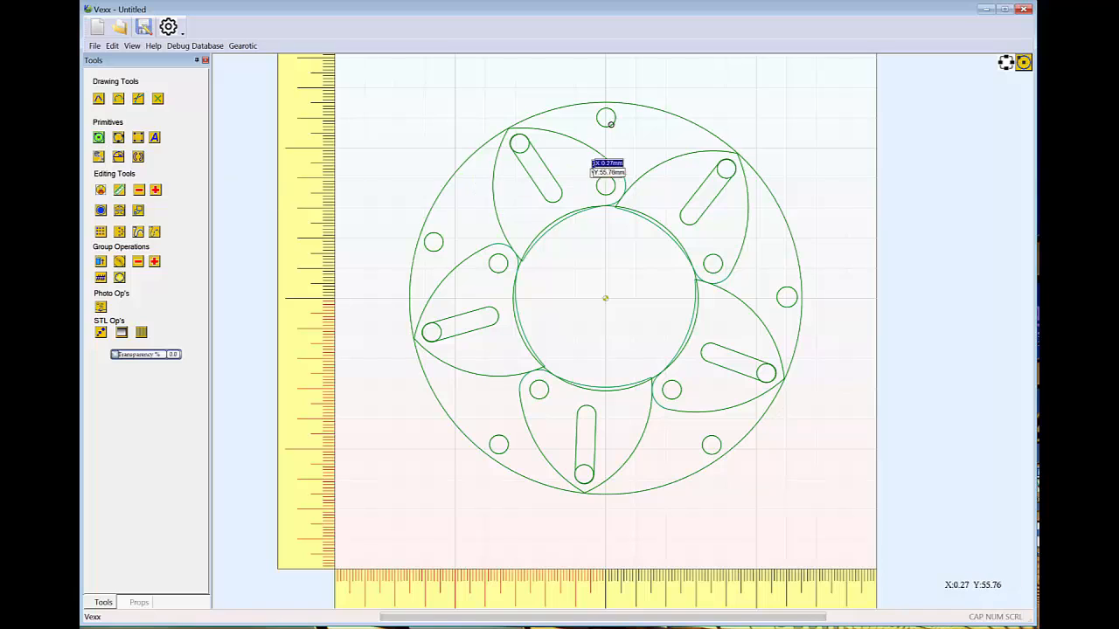
click(604, 118)
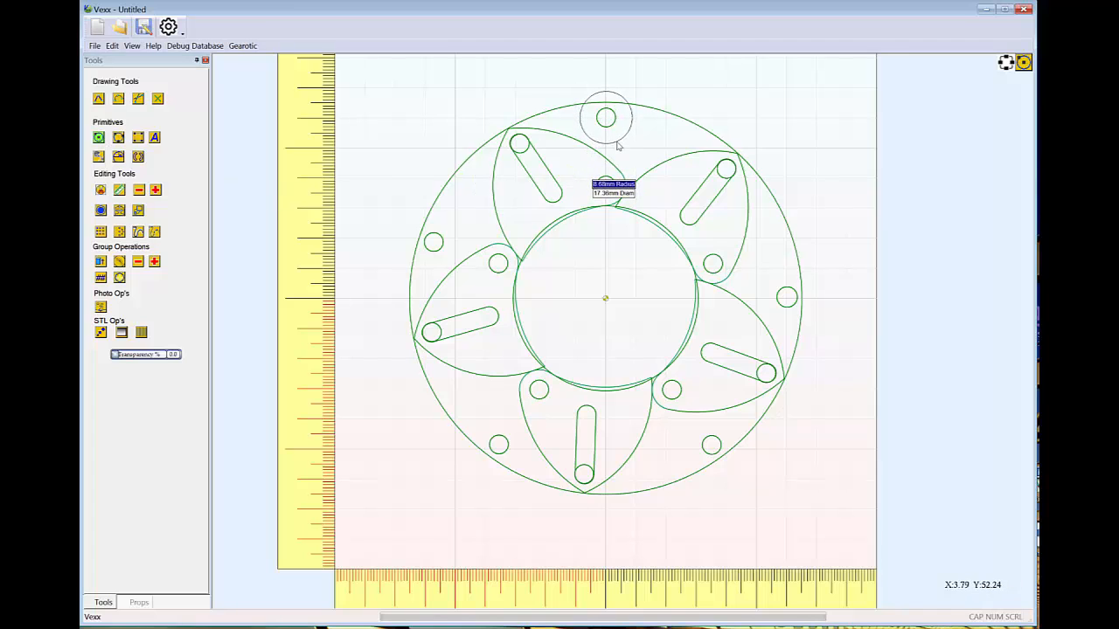
click(616, 142)
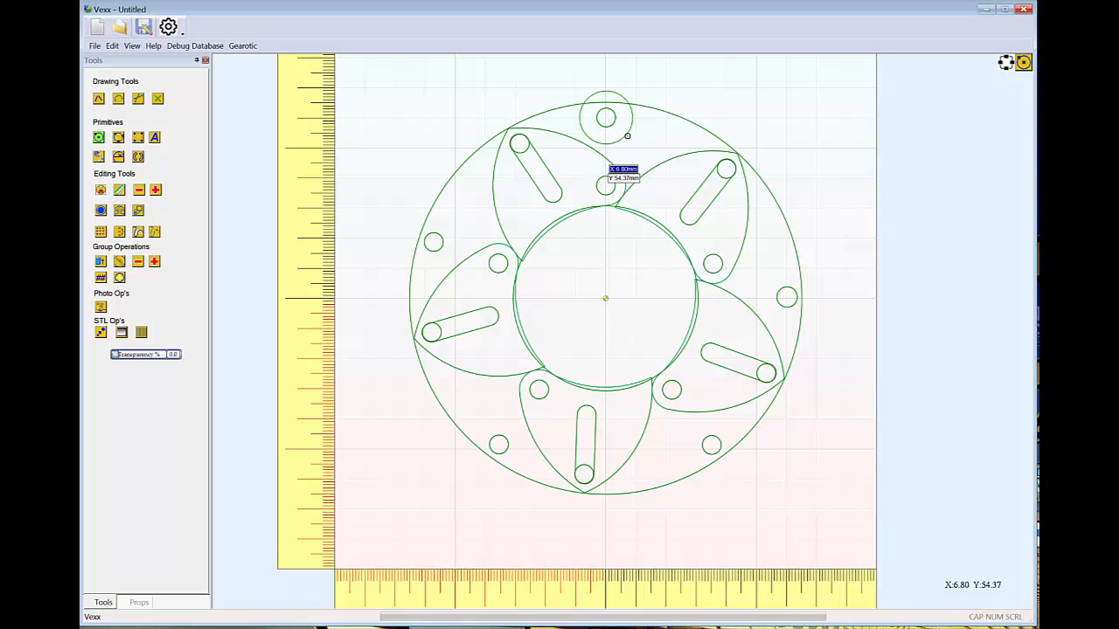
key(Escape)
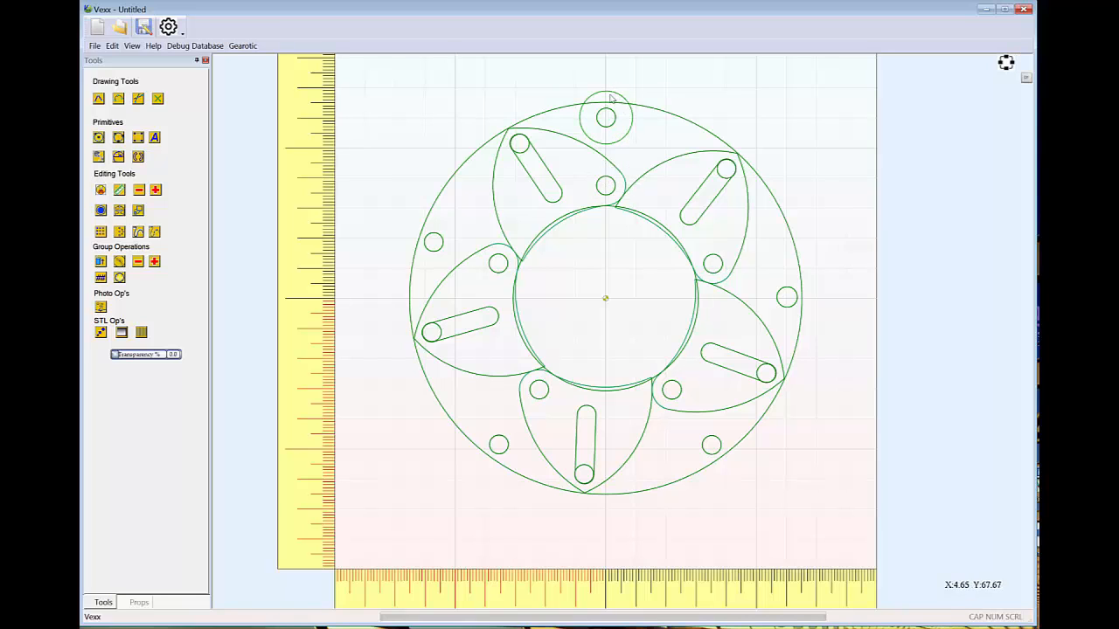
Create a circular array of the large circle with 5 copies over 360 degrees around the origin
click(626, 100)
click(606, 108)
scroll(610, 105, up, 2)
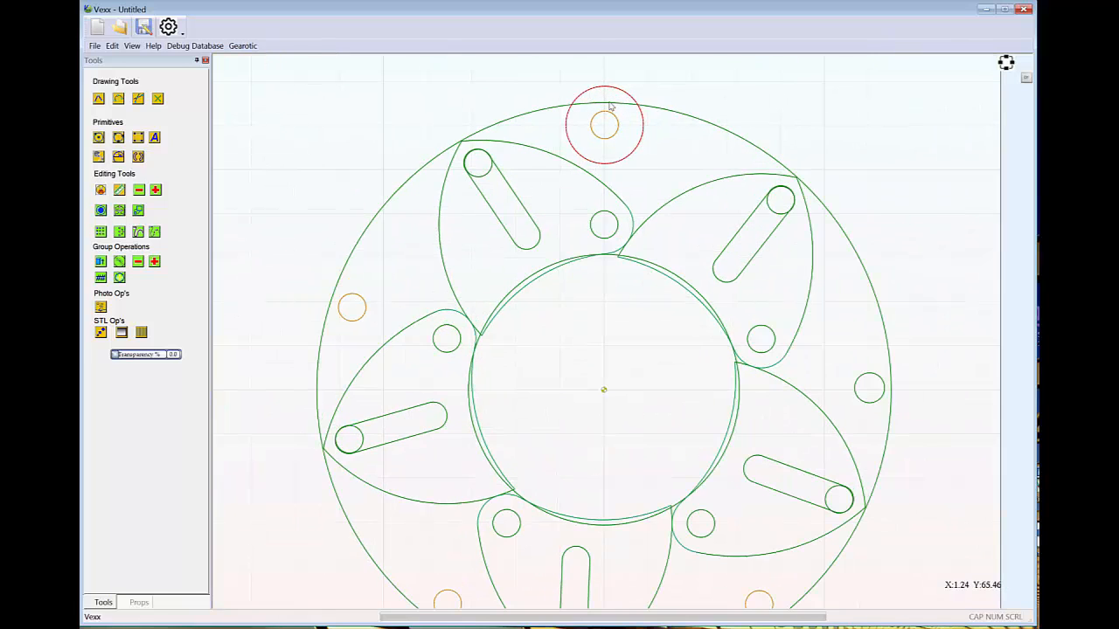
click(643, 152)
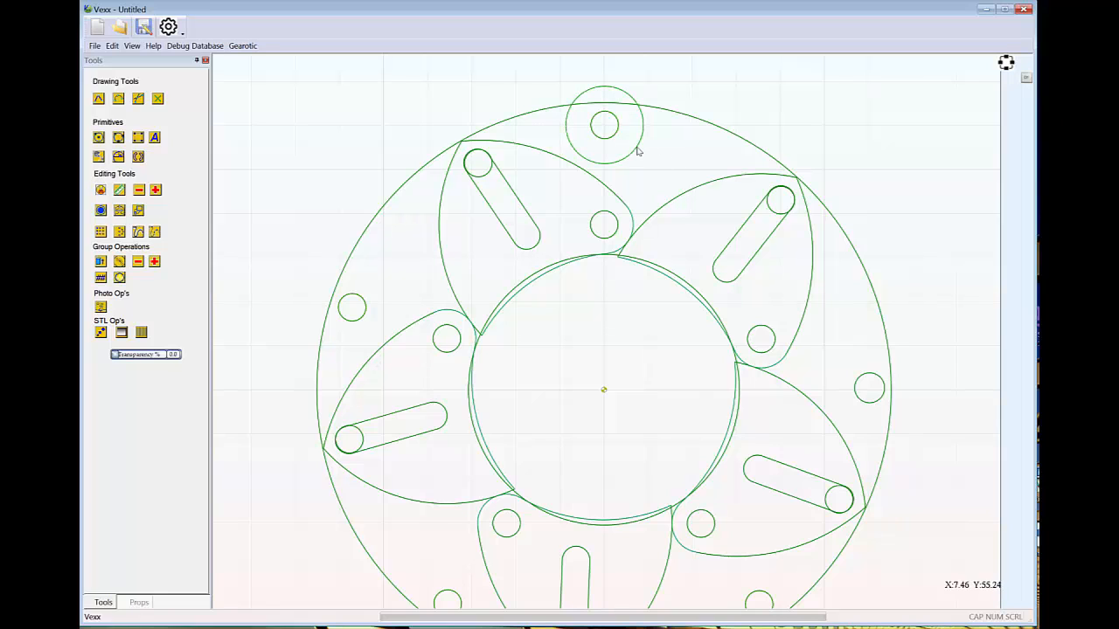
click(638, 152)
click(120, 231)
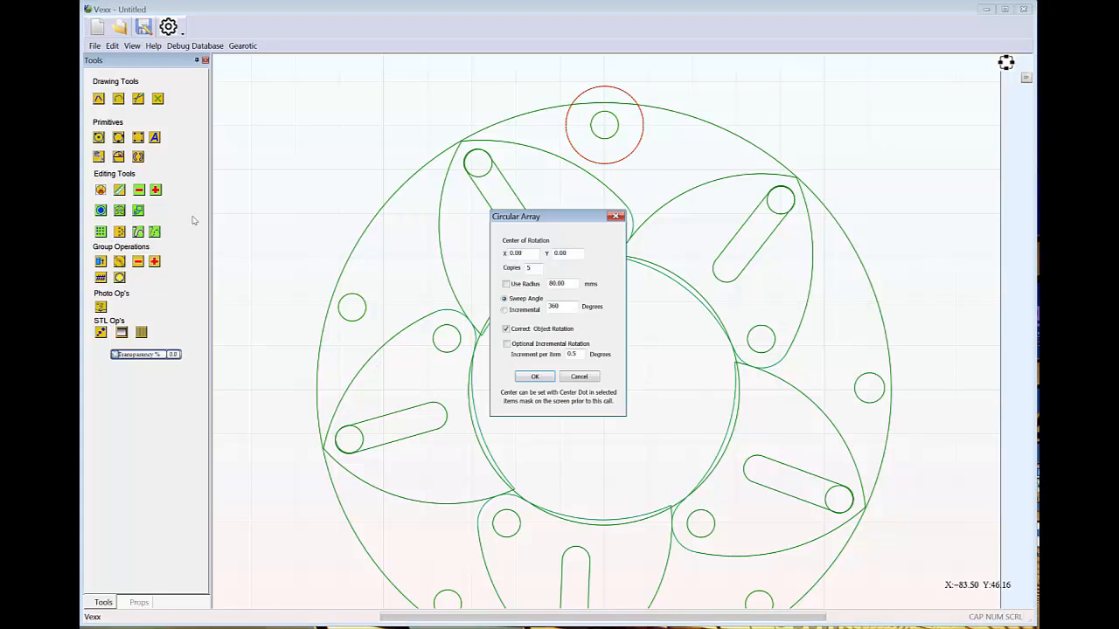
click(540, 377)
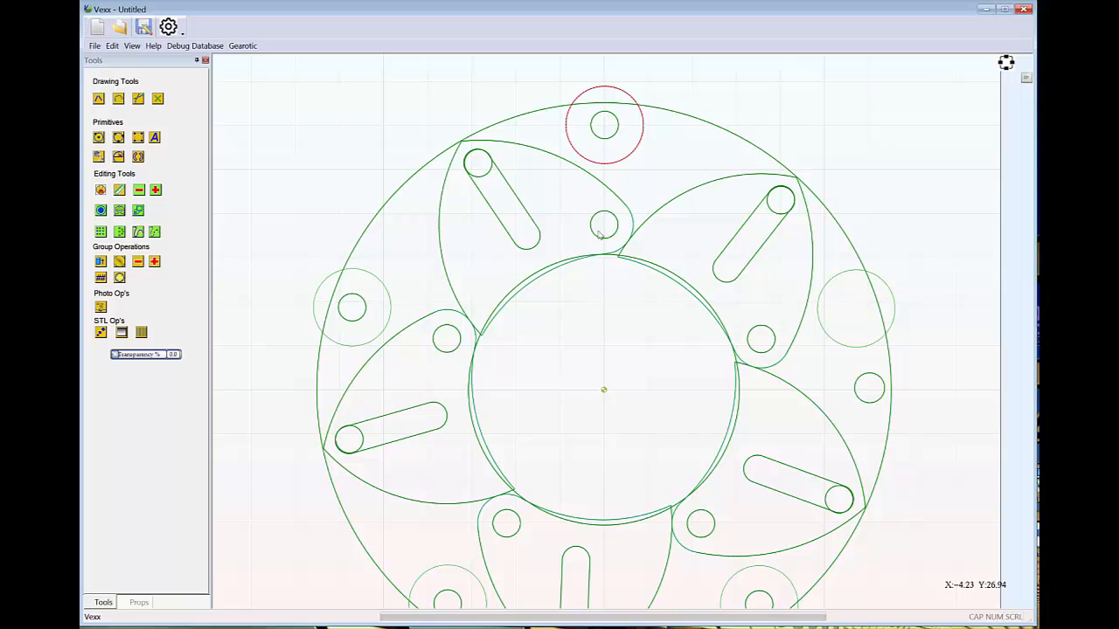
Group the four-hole group with the four large circles around its holes, and delete the spare large circle that has no hole
click(366, 315)
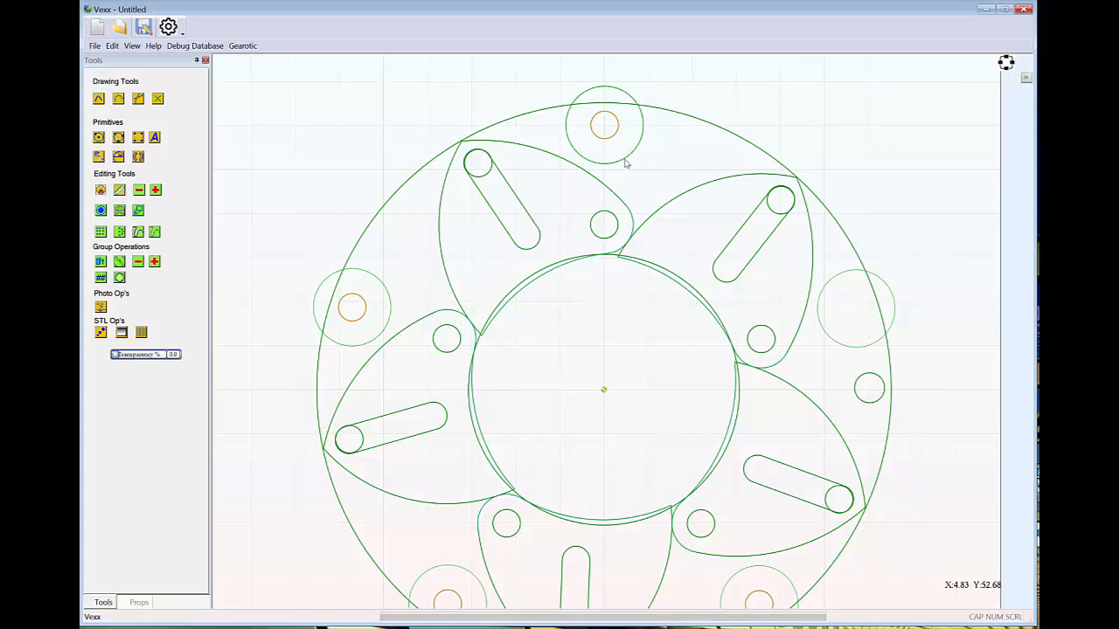
click(625, 160)
scroll(795, 423, down, 7)
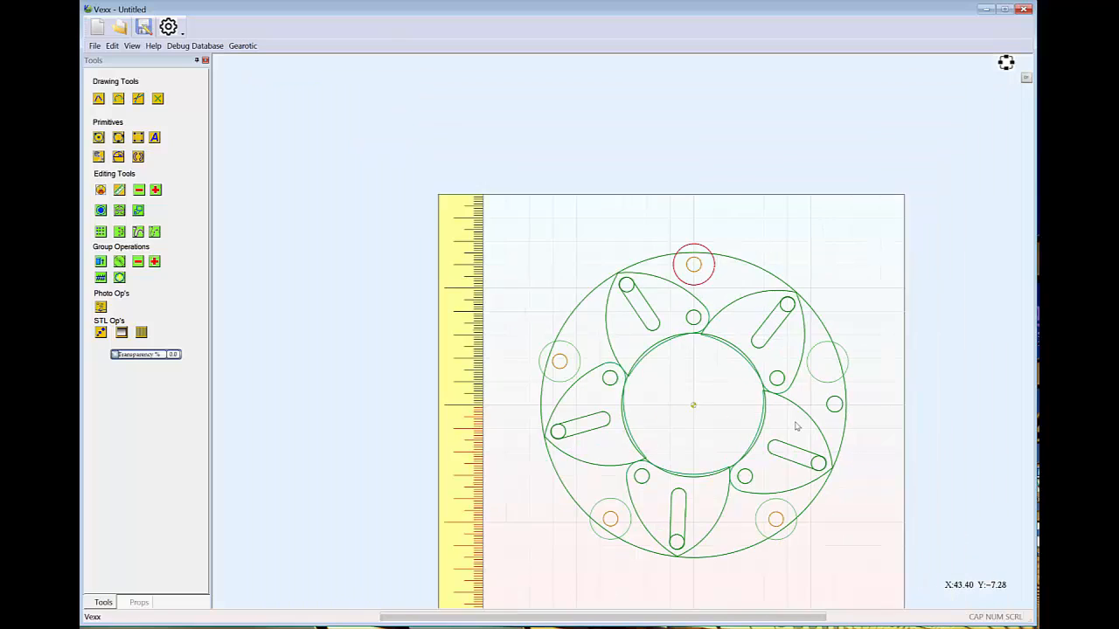
click(779, 491)
click(646, 509)
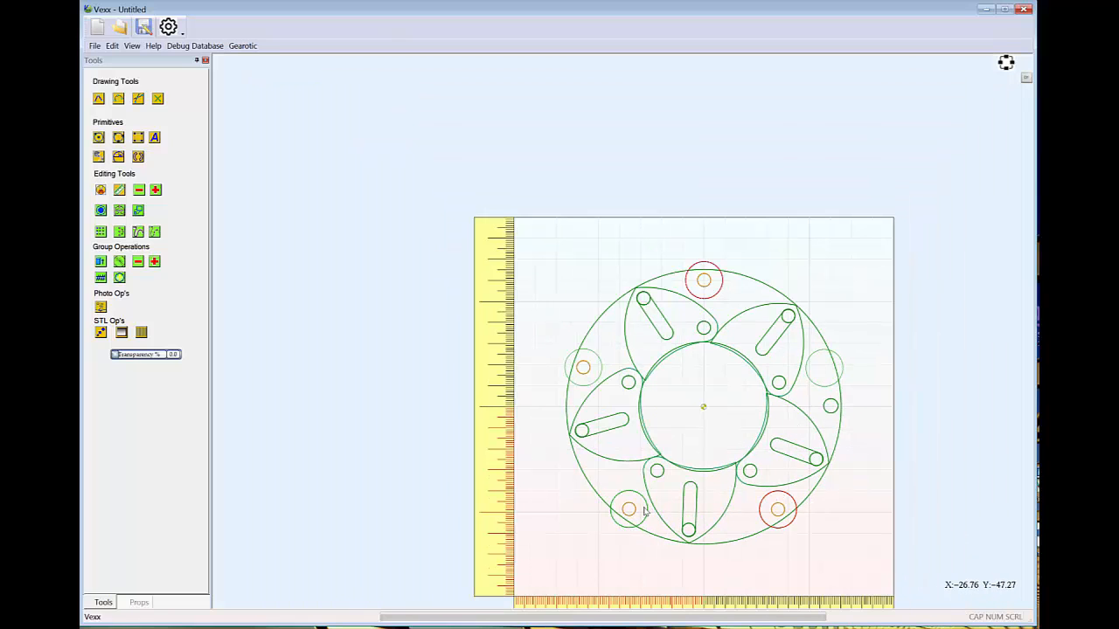
click(599, 380)
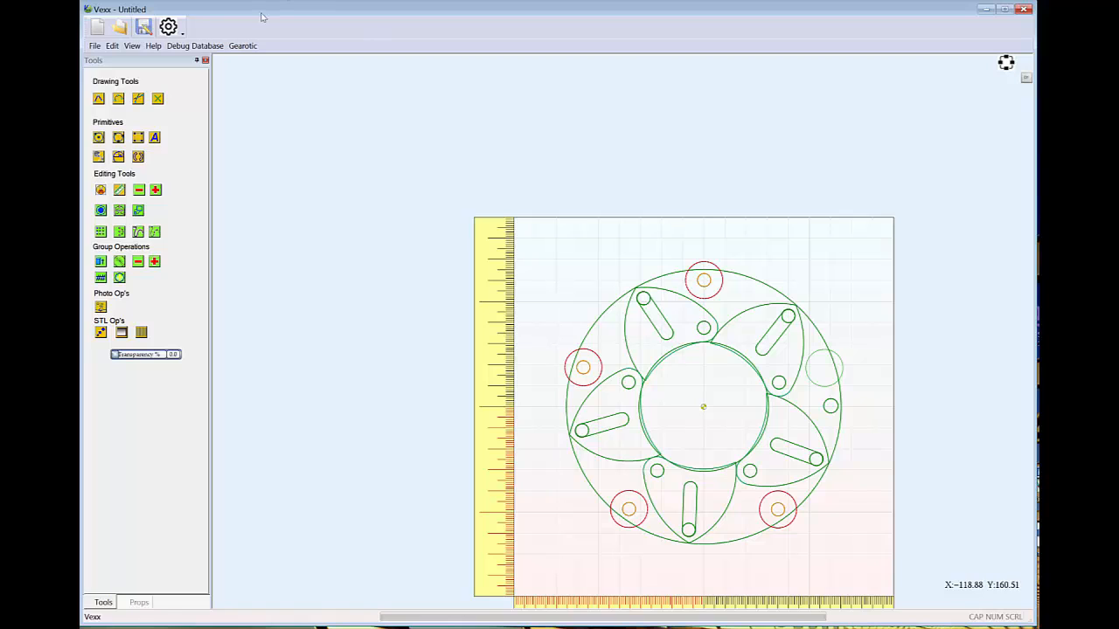
click(112, 46)
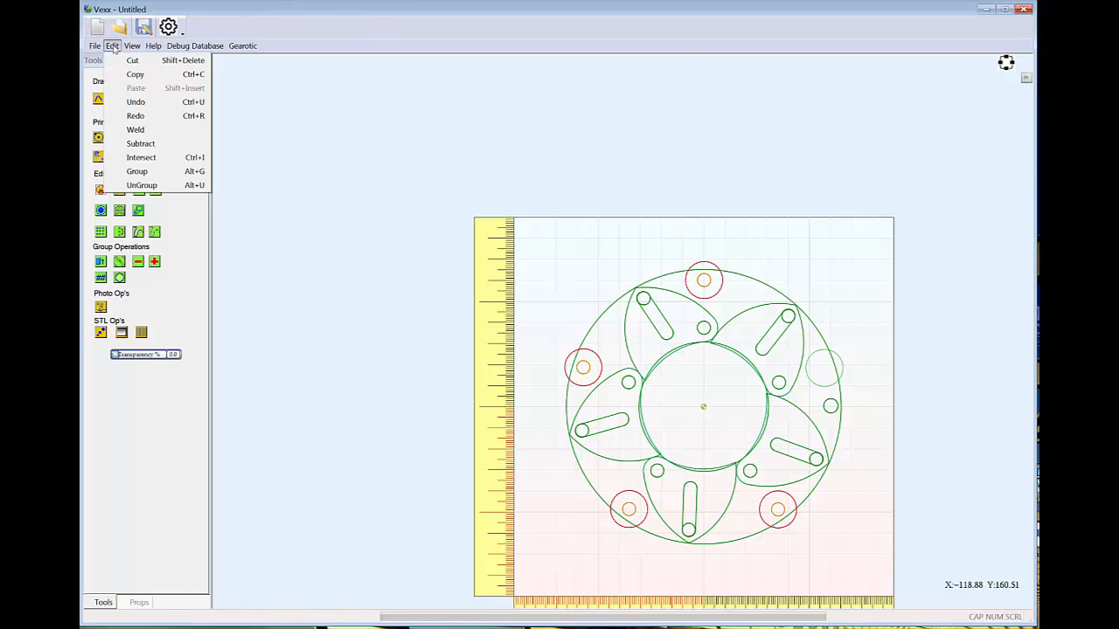
click(140, 172)
click(840, 368)
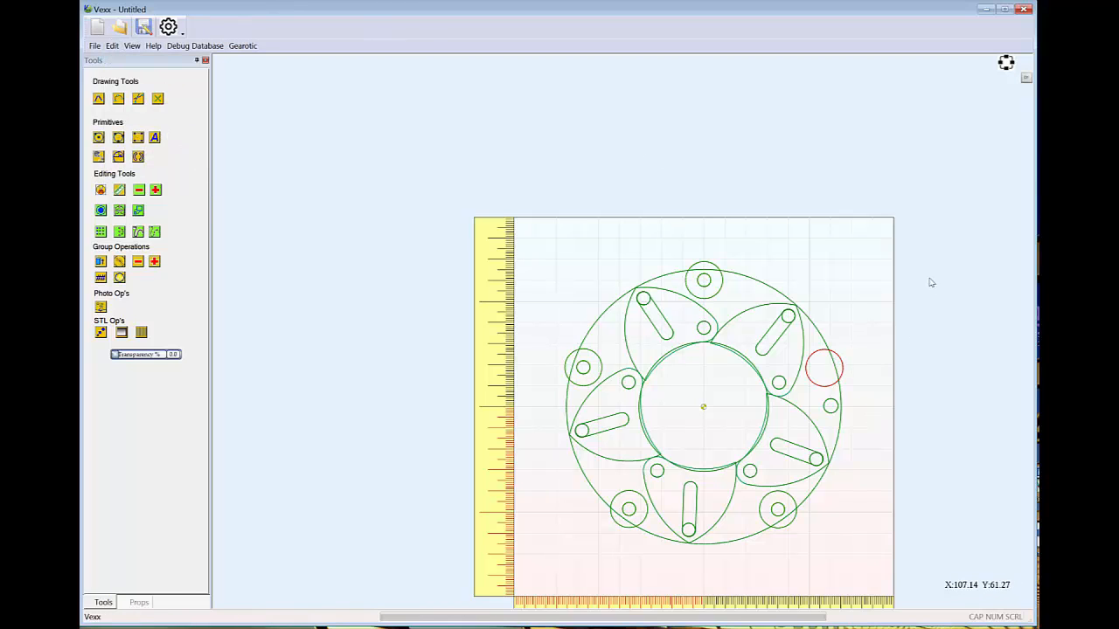
key(Delete)
Draw a small circle about 2.9 mm in diameter at the centre of the uppermost outer hole
scroll(793, 417, up, 2)
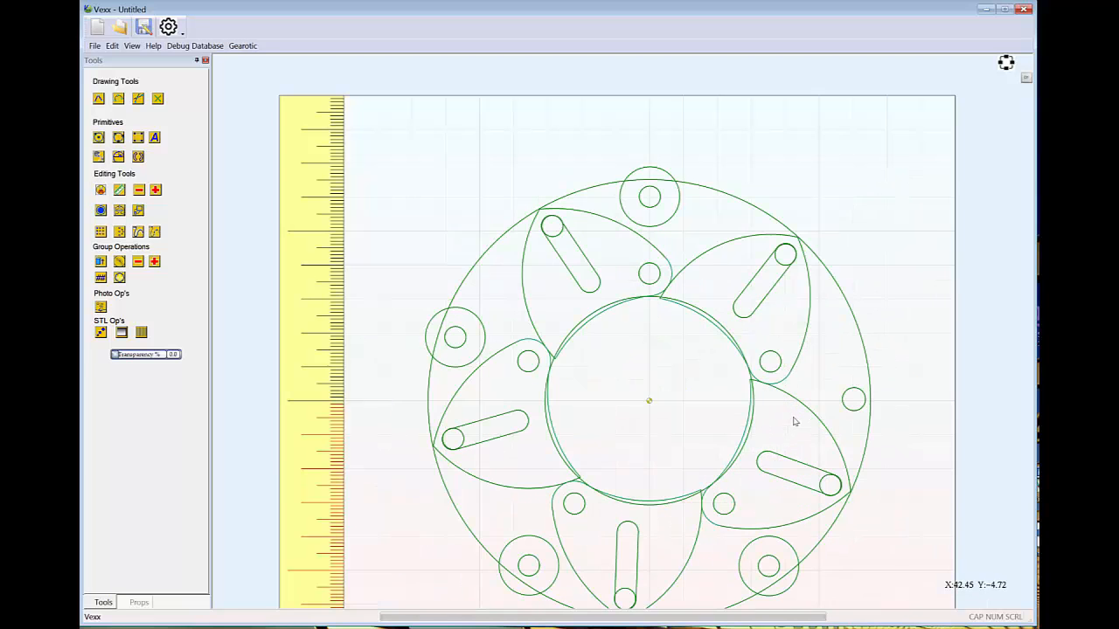
middle_drag(906, 408, 832, 336)
scroll(810, 269, down, 2)
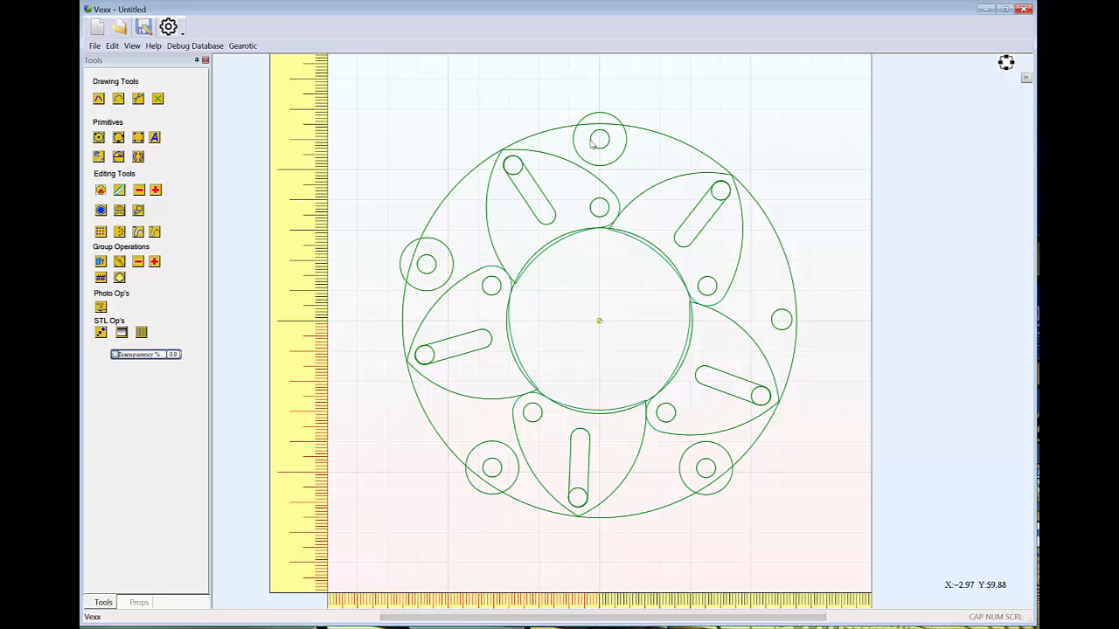
click(101, 139)
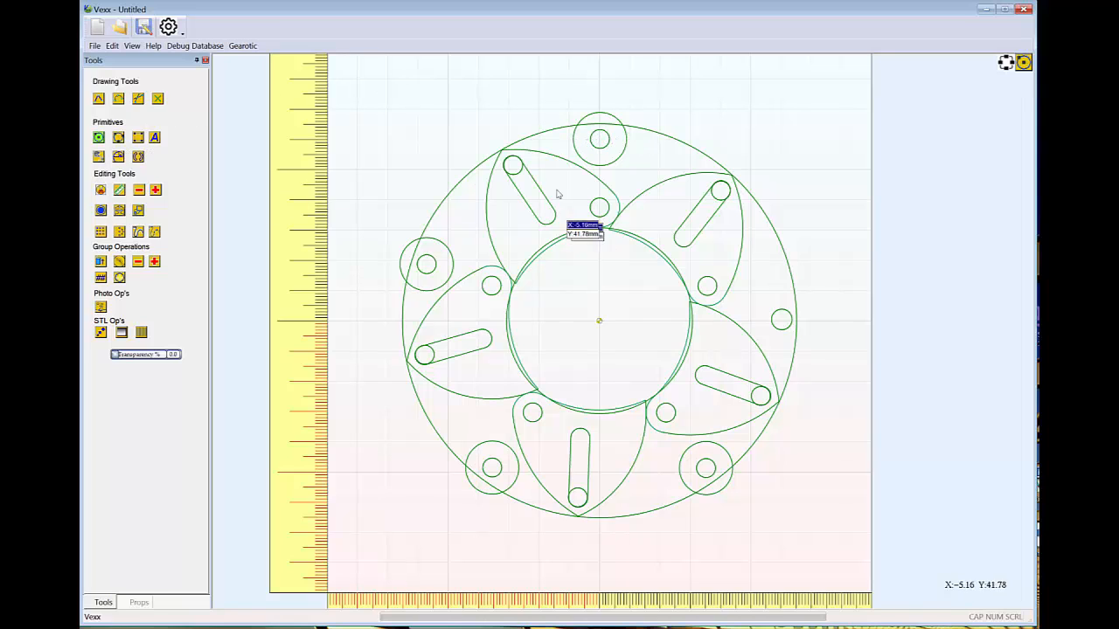
click(599, 140)
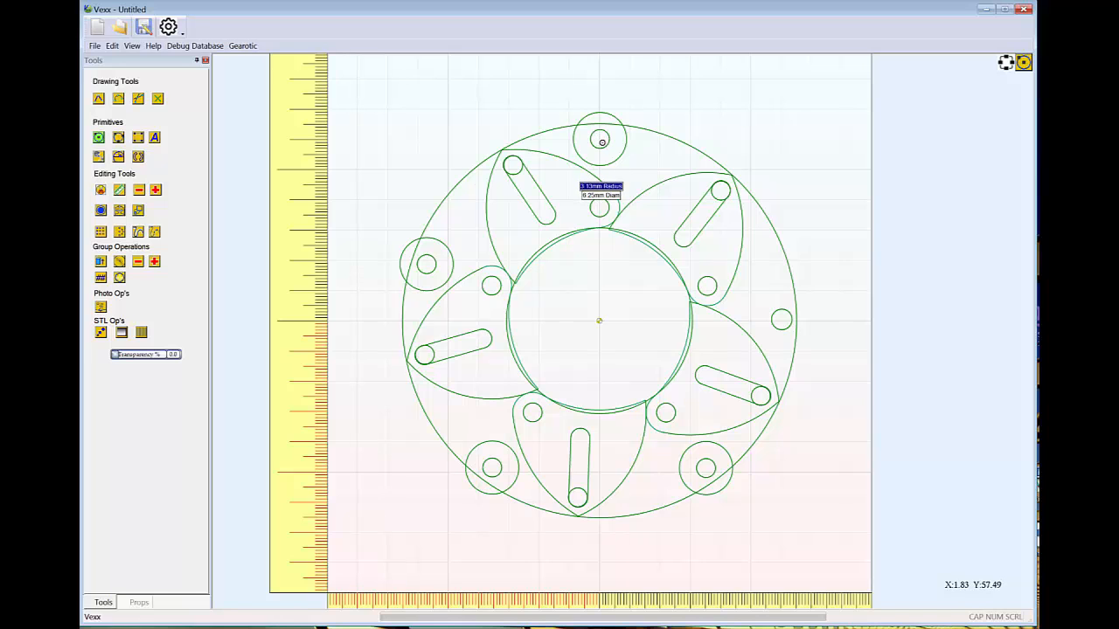
scroll(601, 142, up, 5)
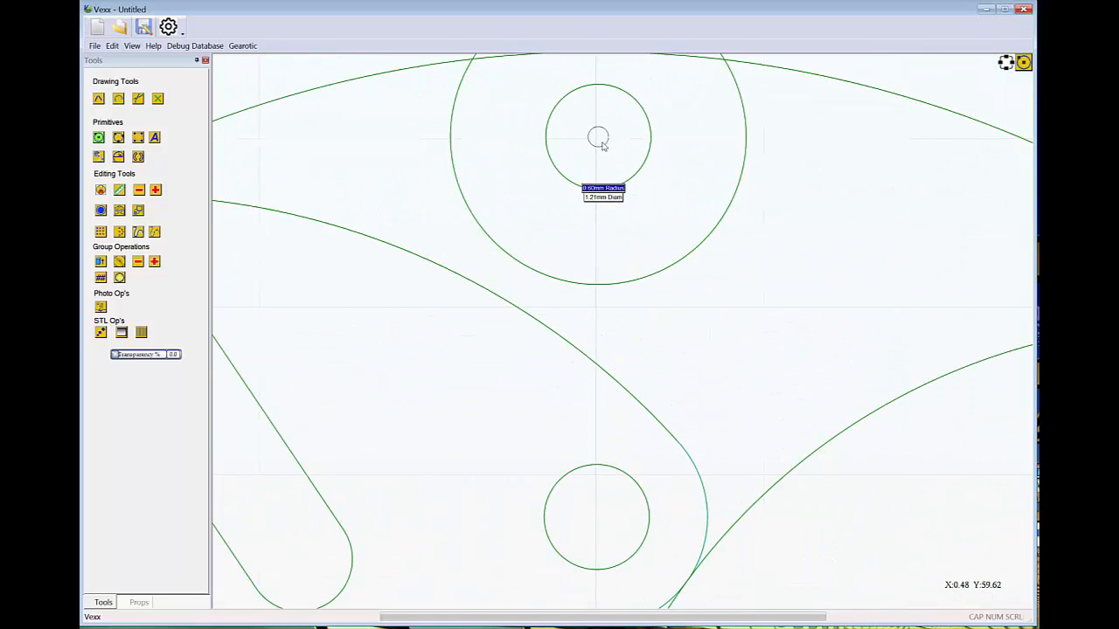
scroll(601, 142, down, 5)
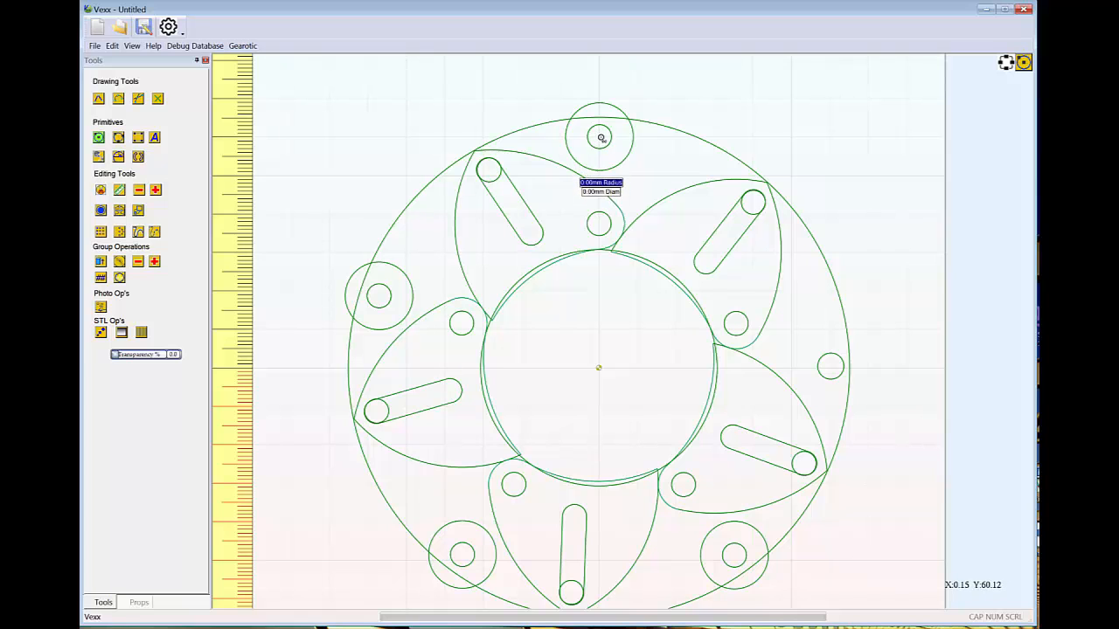
scroll(601, 137, up, 2)
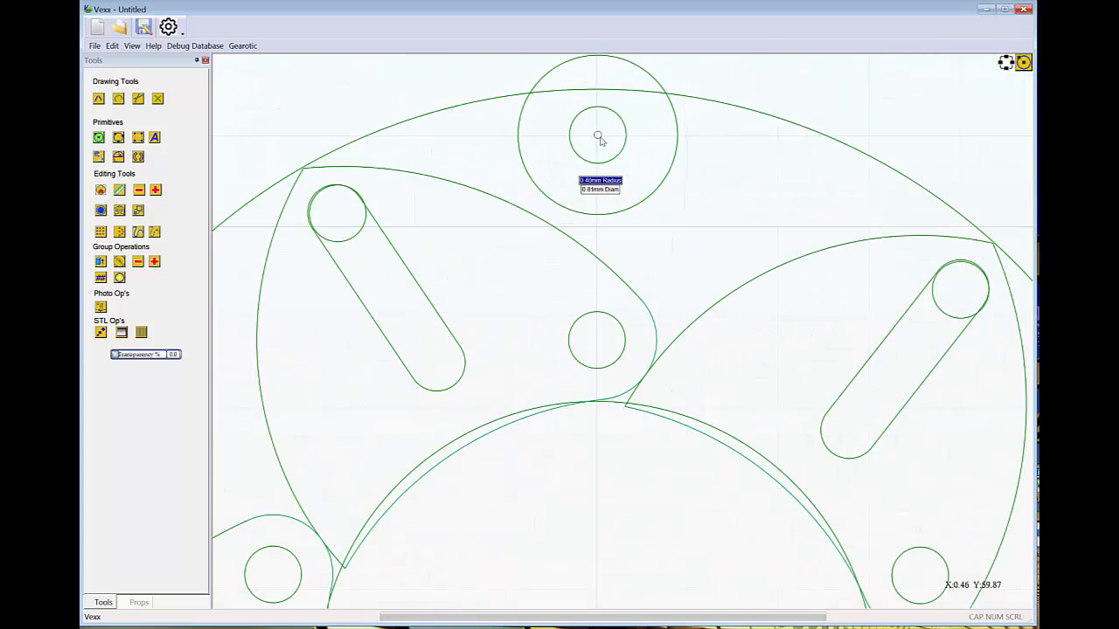
scroll(599, 140, up, 3)
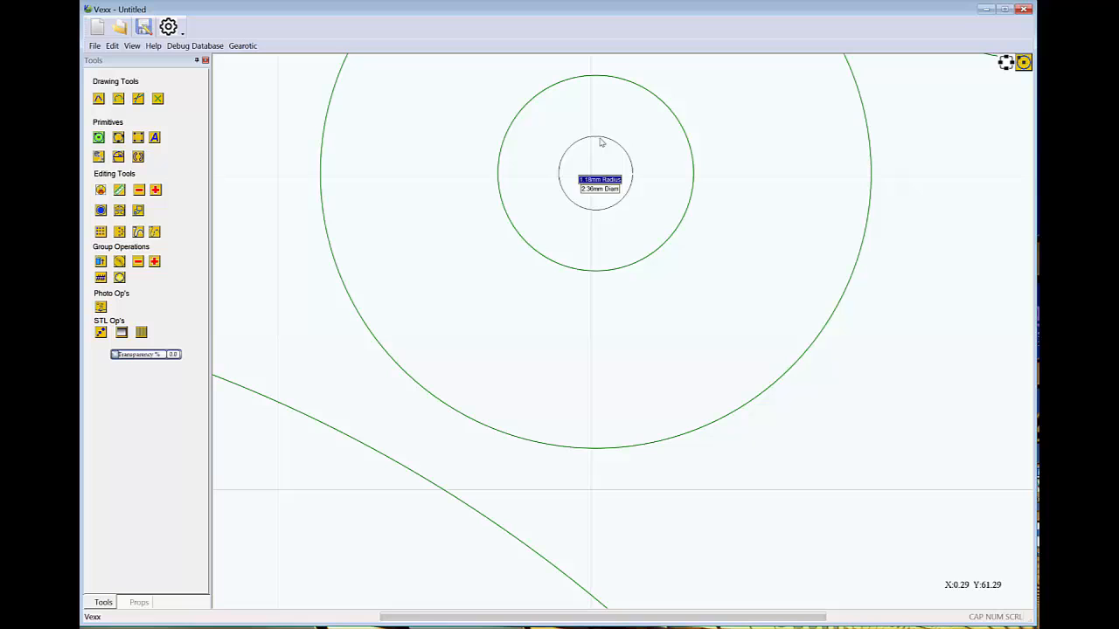
click(642, 185)
scroll(639, 181, down, 5)
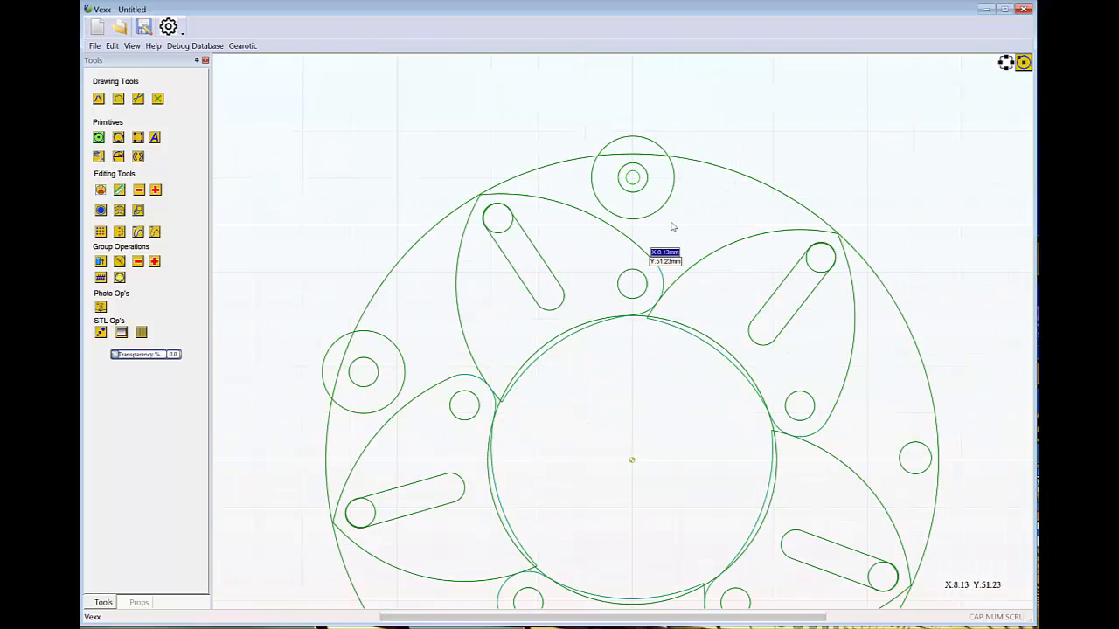
key(Escape)
scroll(689, 242, down, 4)
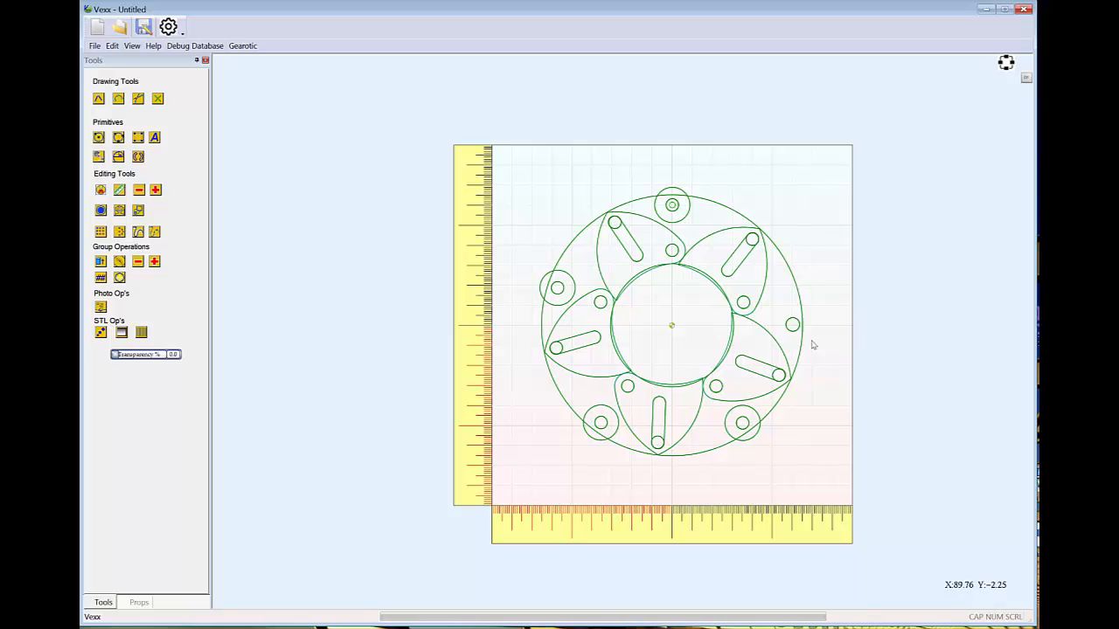
scroll(694, 226, up, 4)
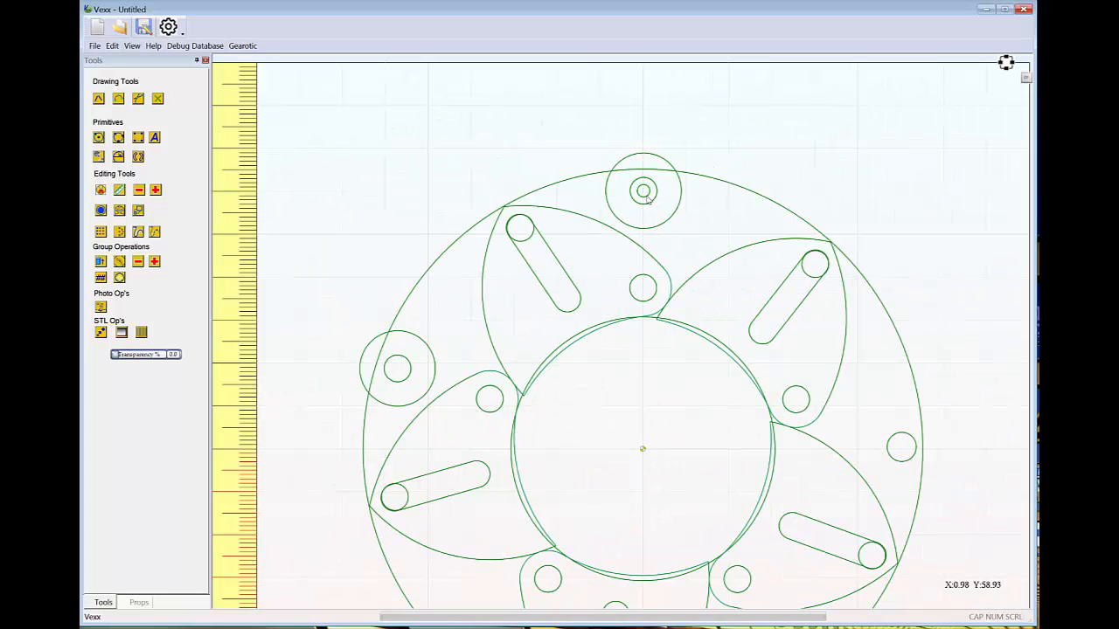
click(647, 198)
scroll(735, 208, down, 2)
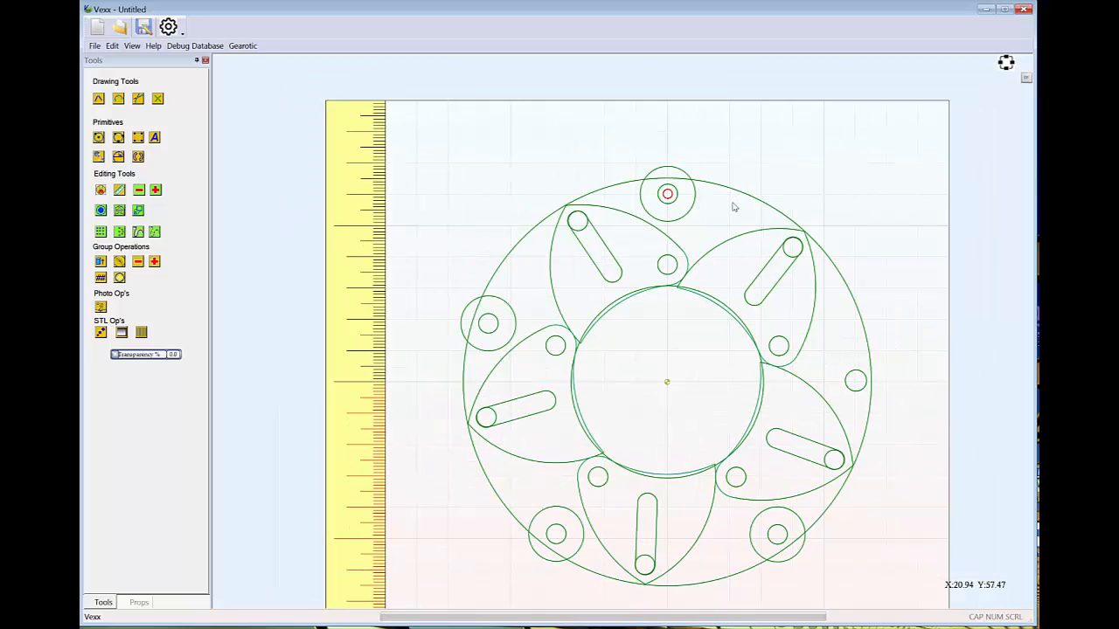
click(871, 369)
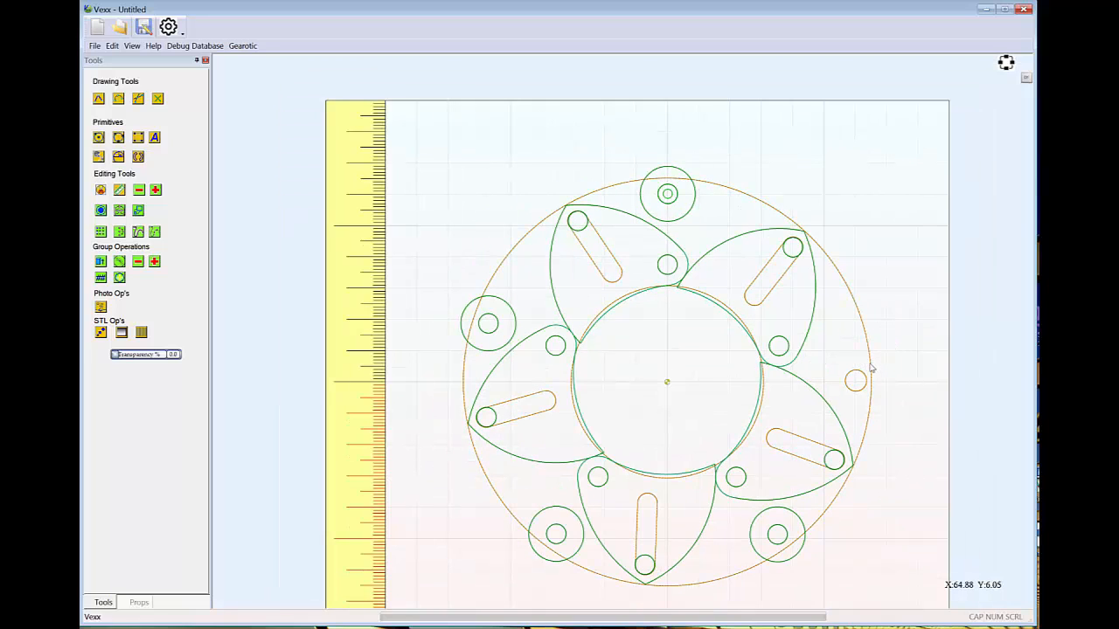
click(876, 382)
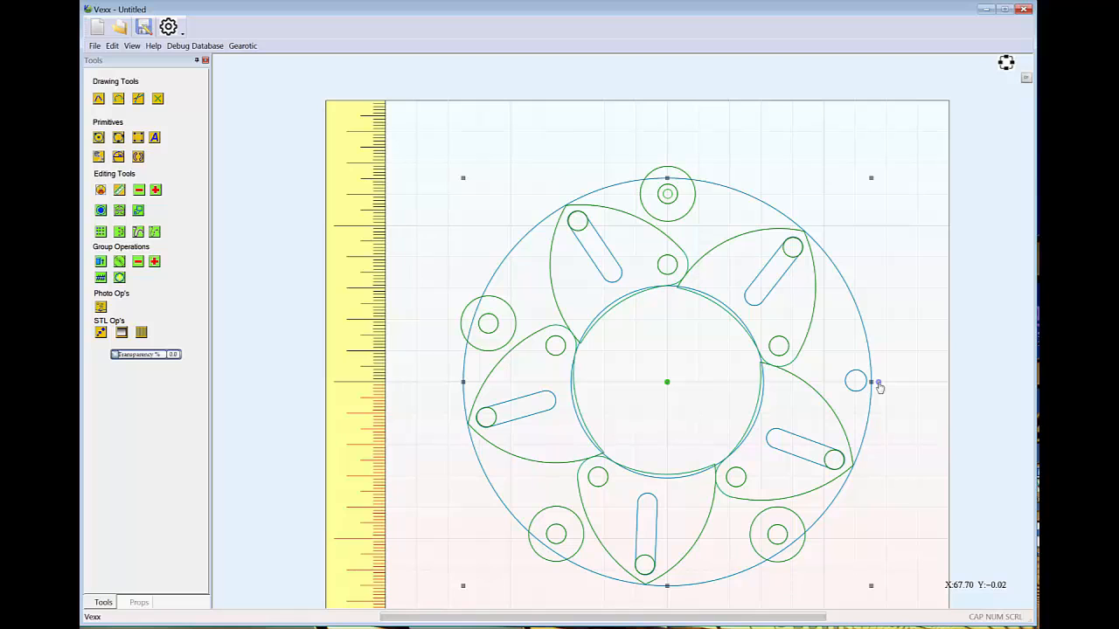
click(878, 383)
drag(882, 384, 926, 385)
click(669, 199)
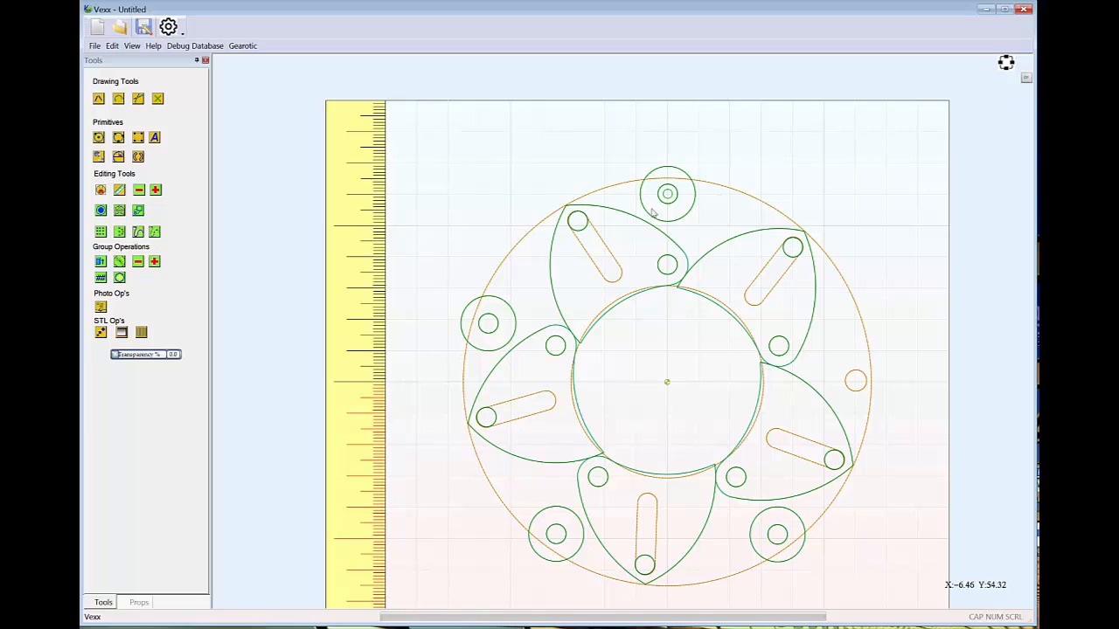
click(810, 170)
Select the small circle together with the slotted ring and rotate both counterclockwise around the origin until the iris closes
click(670, 196)
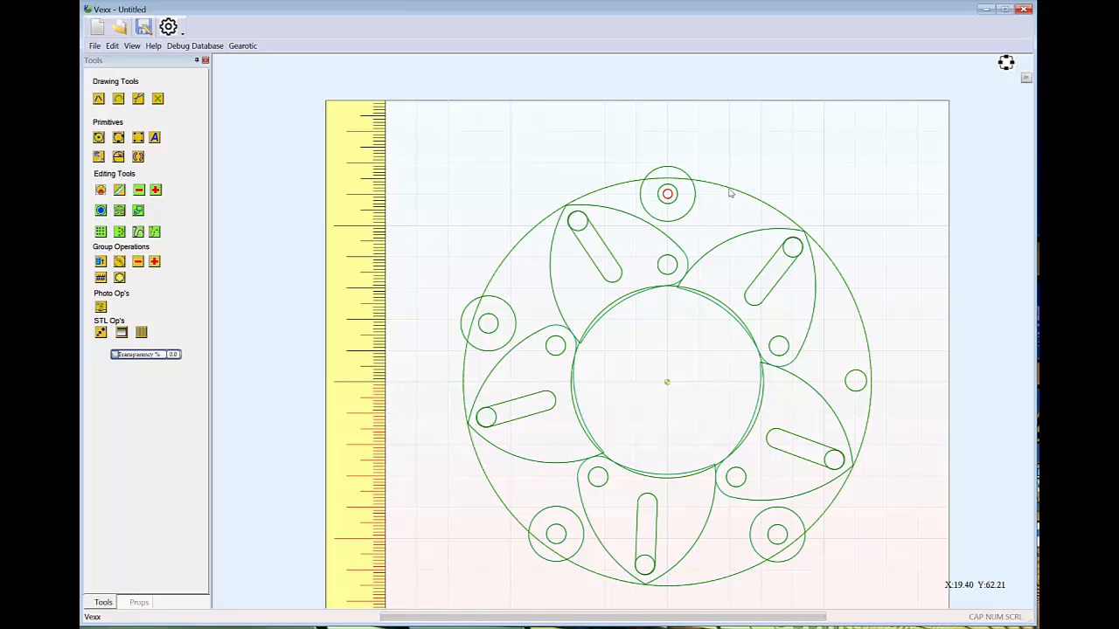
click(871, 383)
drag(881, 387, 894, 295)
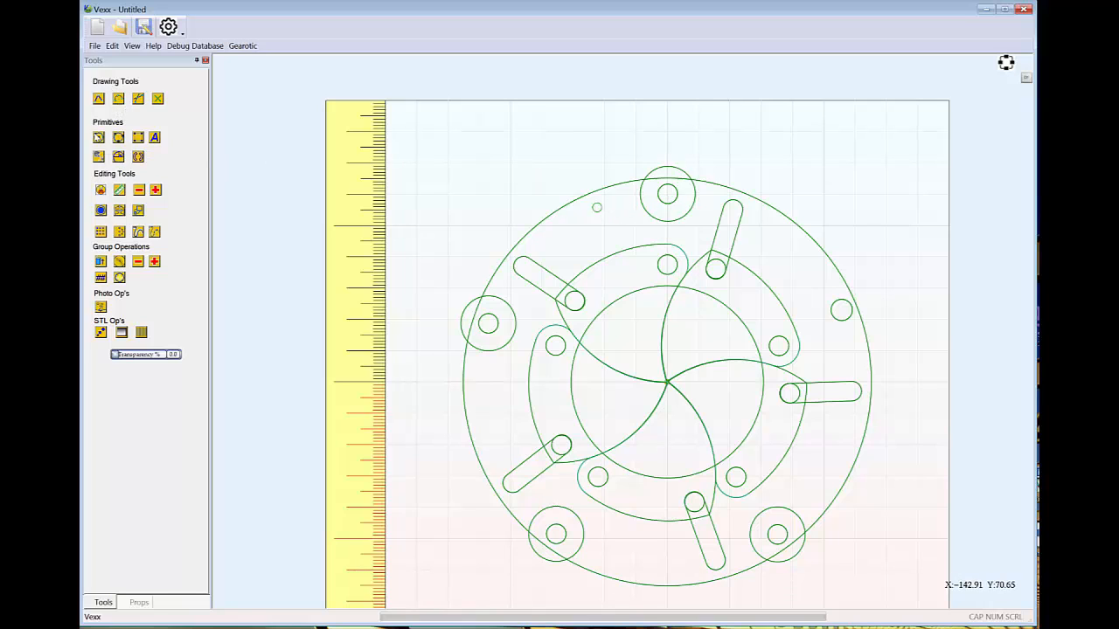
Draw a guide circle centred on the origin that passes through the centre of the uppermost outer hole
click(100, 138)
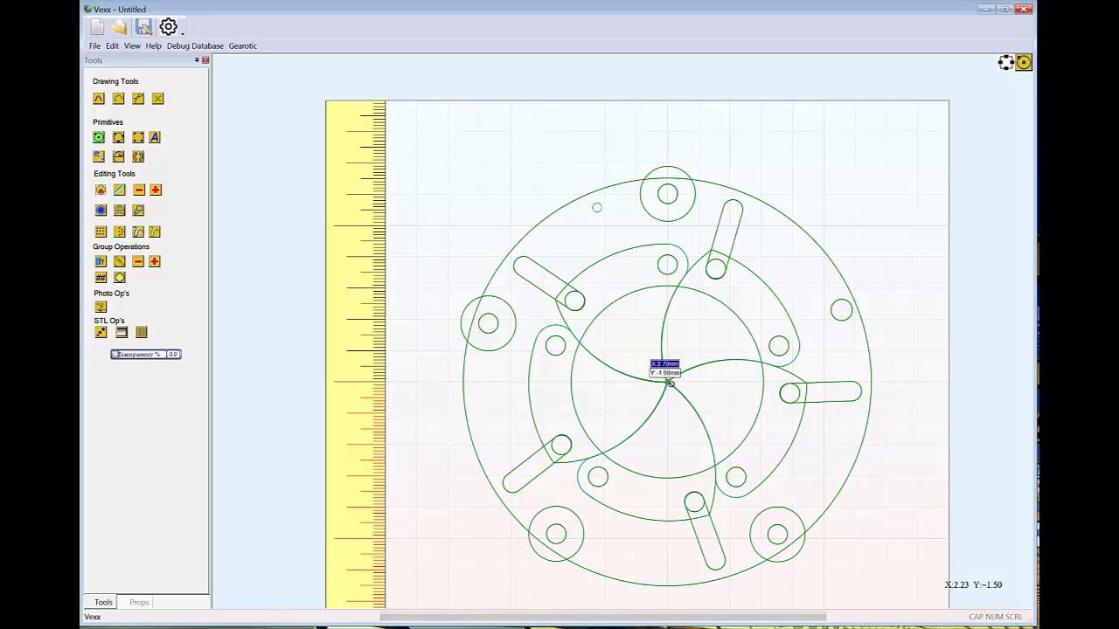
click(667, 381)
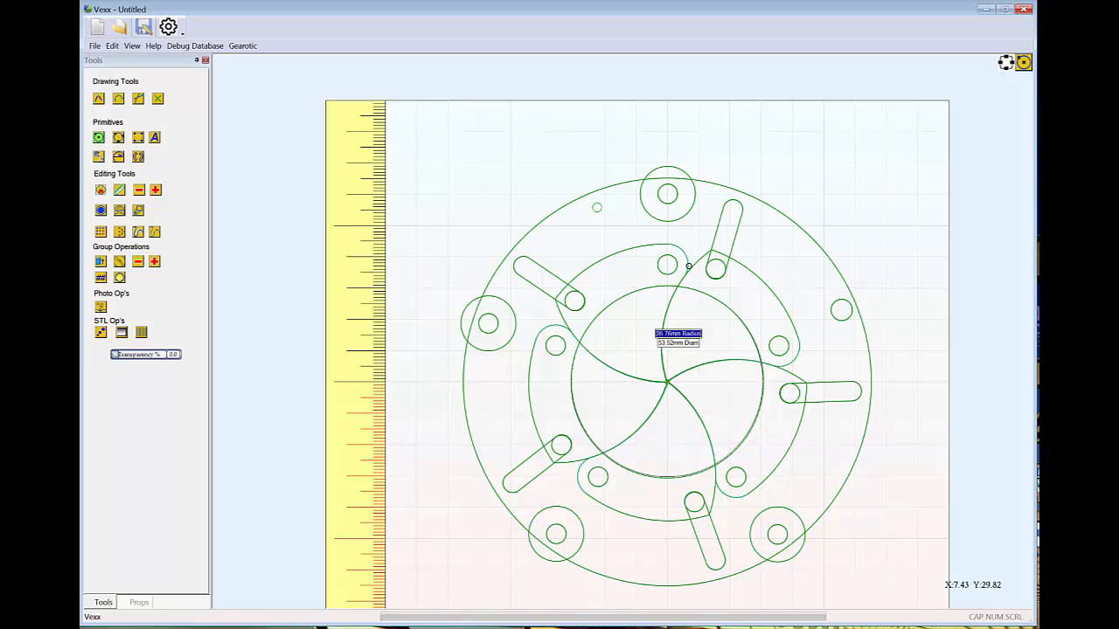
click(671, 196)
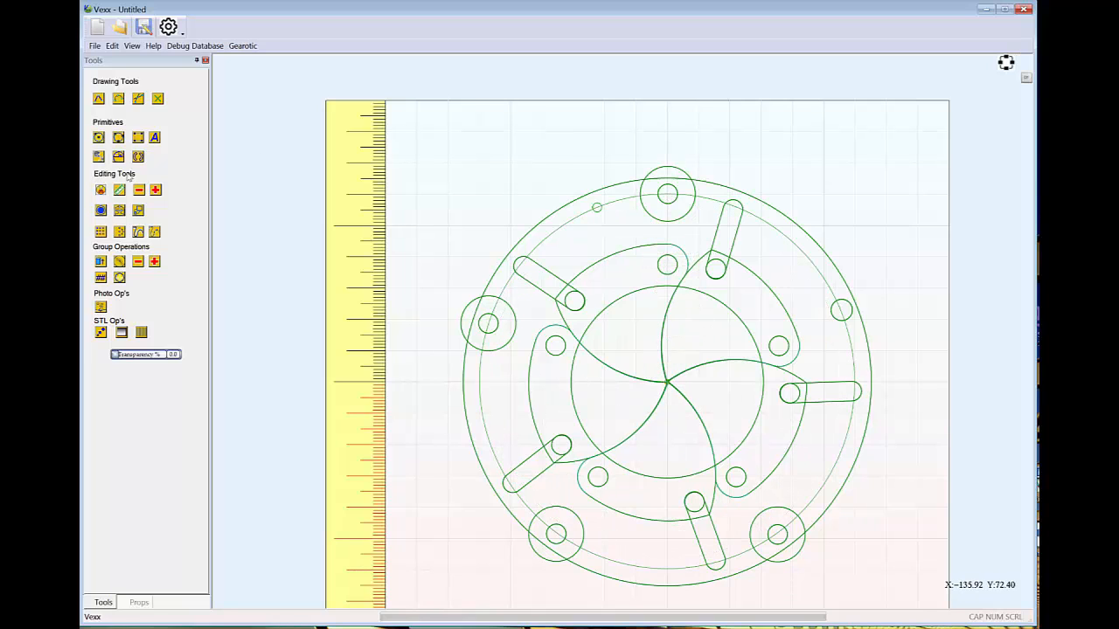
Draw an arc of about 60 mm radius along the guide circle from the small circle to the uppermost hole's centre, and delete the guide circle
click(118, 98)
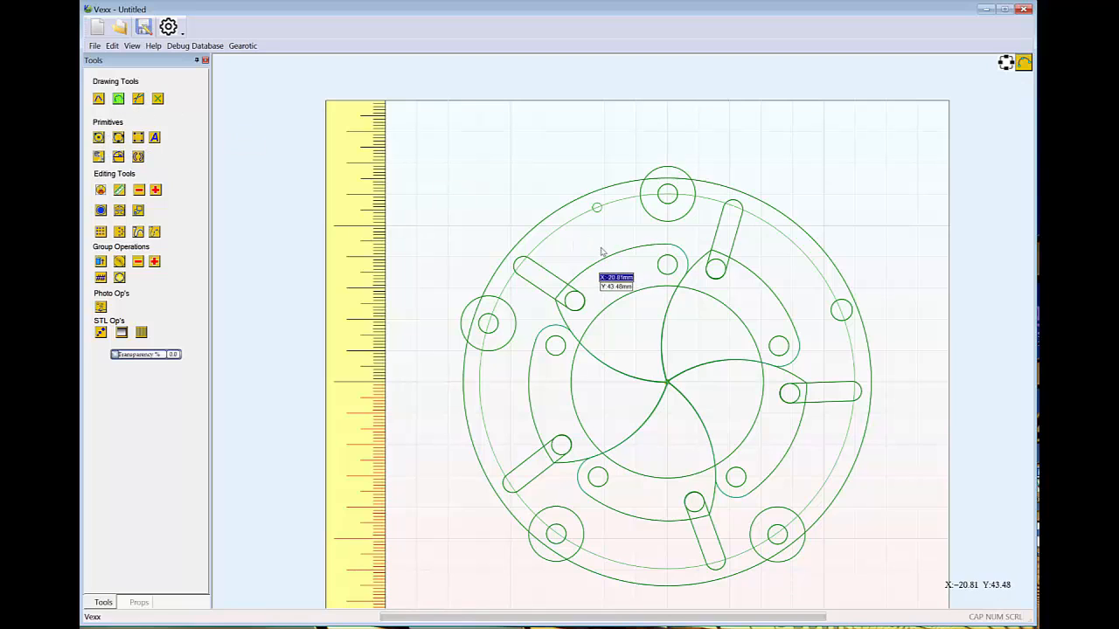
click(597, 208)
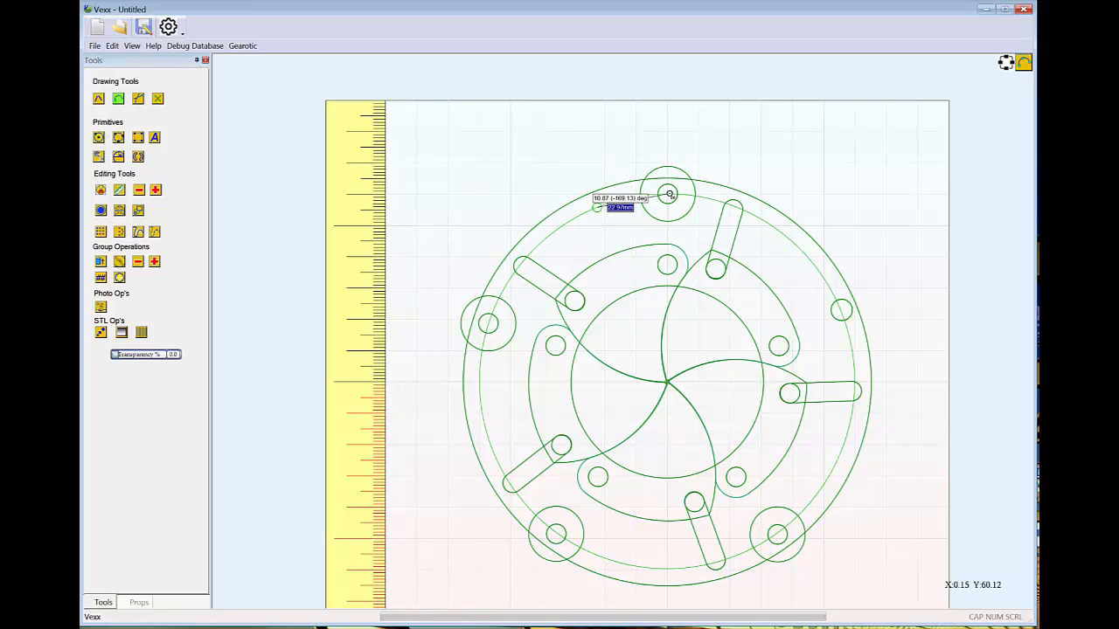
click(668, 194)
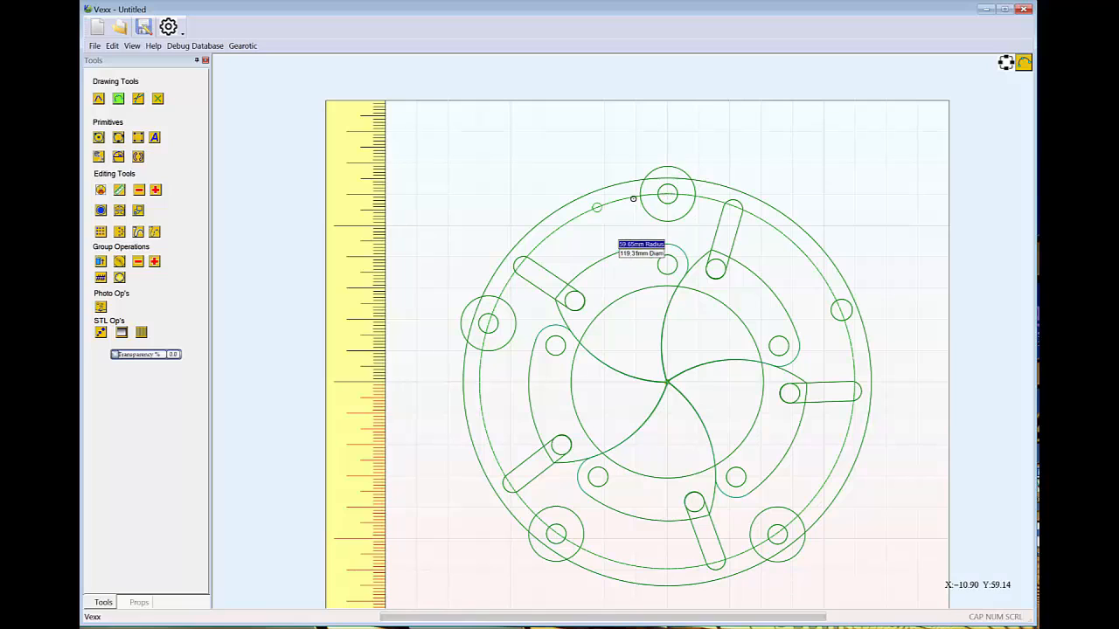
click(635, 197)
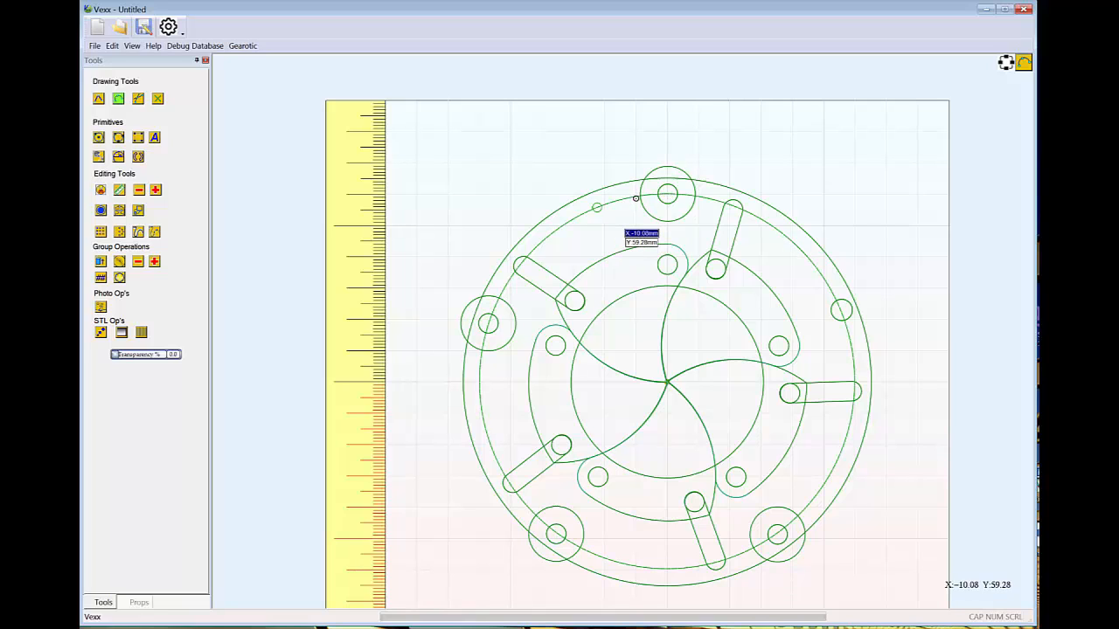
key(Escape)
click(568, 226)
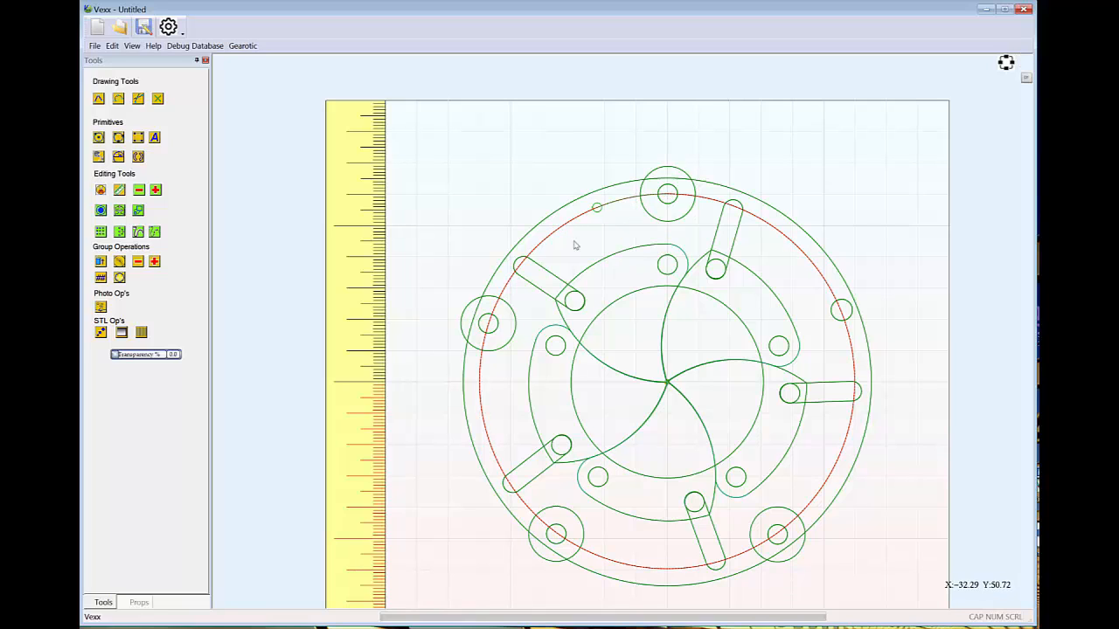
key(Delete)
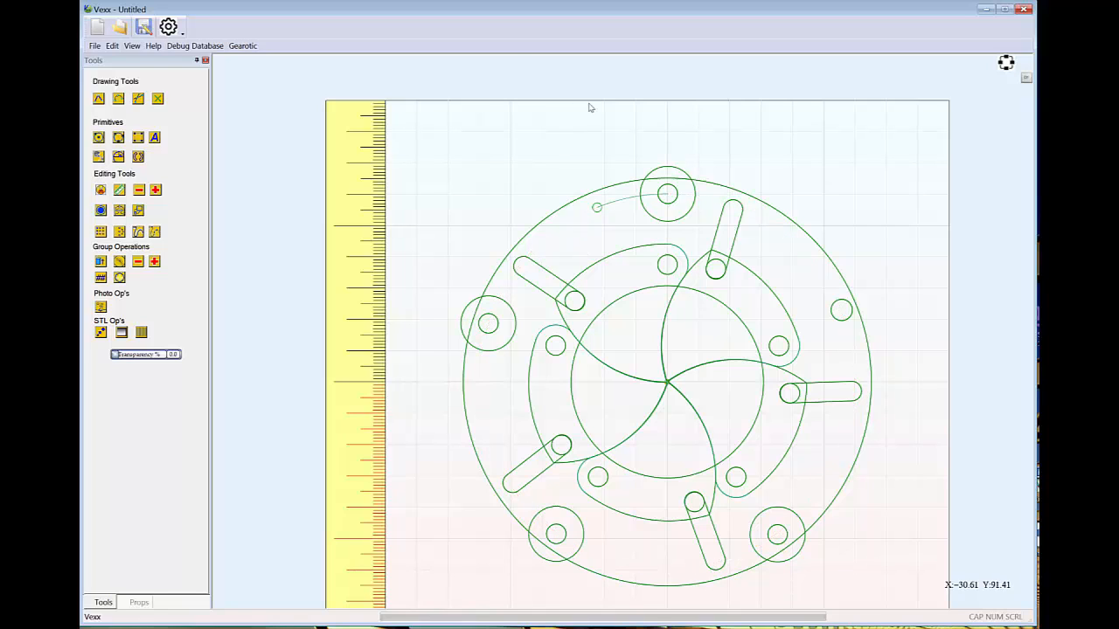
Offset the arc outside by 3.125 with round corners and round ends, and delete the original arc and the small circle
click(626, 204)
click(101, 211)
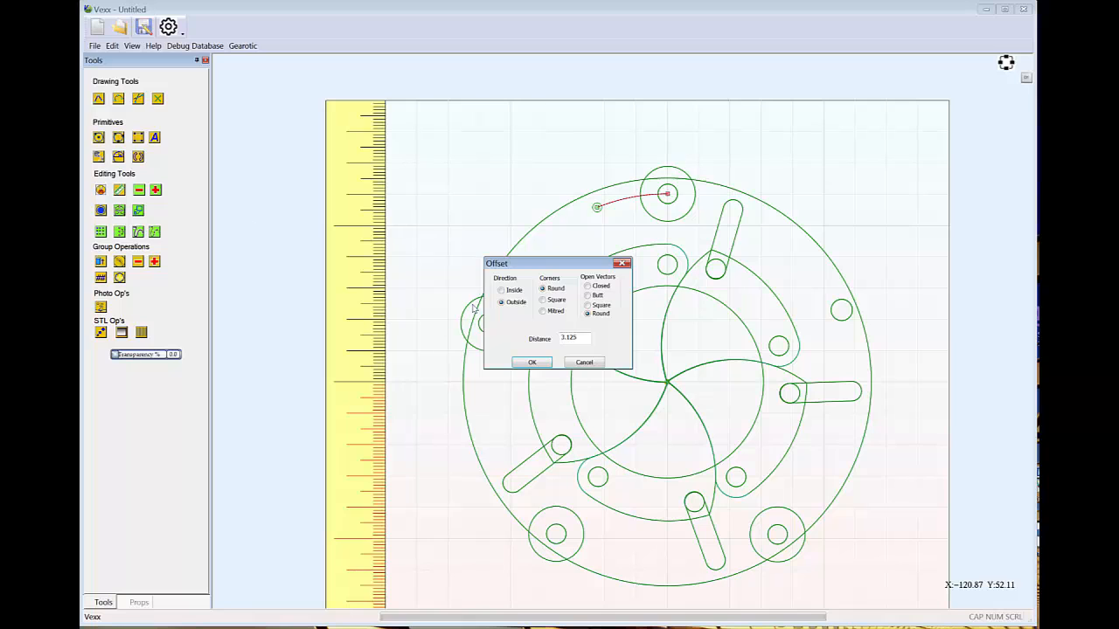
click(535, 363)
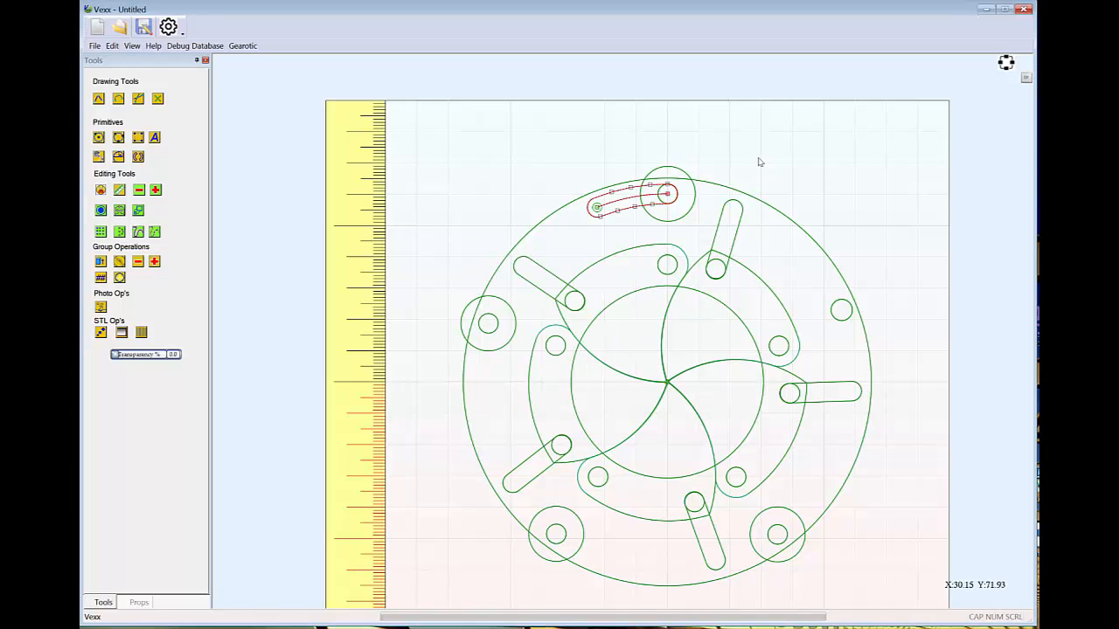
click(681, 131)
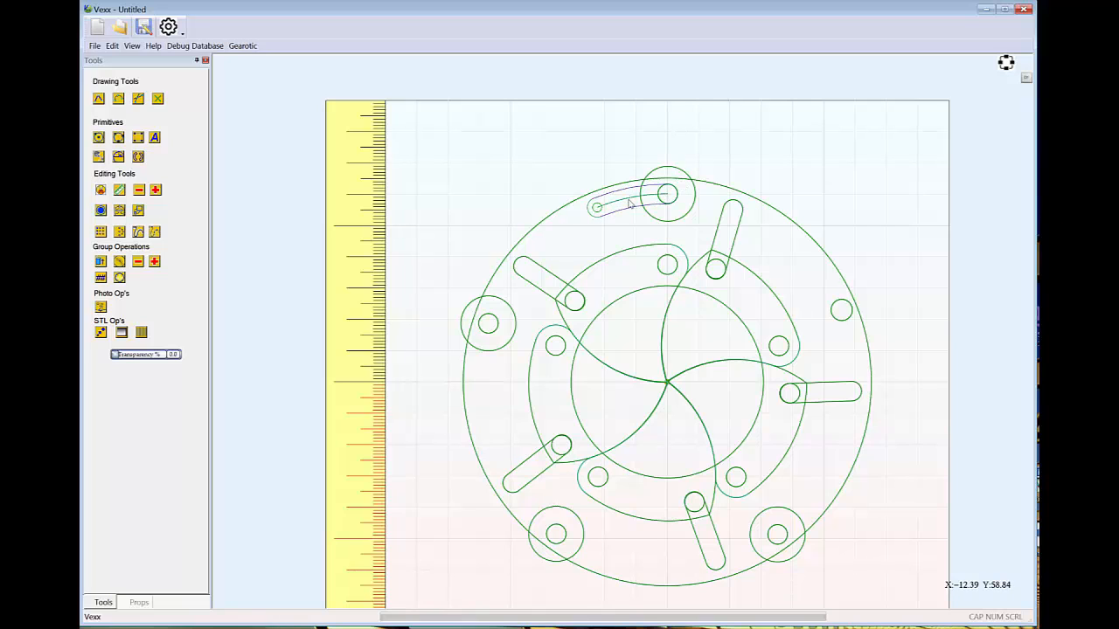
key(Delete)
click(599, 208)
Create a circular array of the curved slot with 5 copies over 360 degrees around the origin, and delete the slot without a boss
click(628, 209)
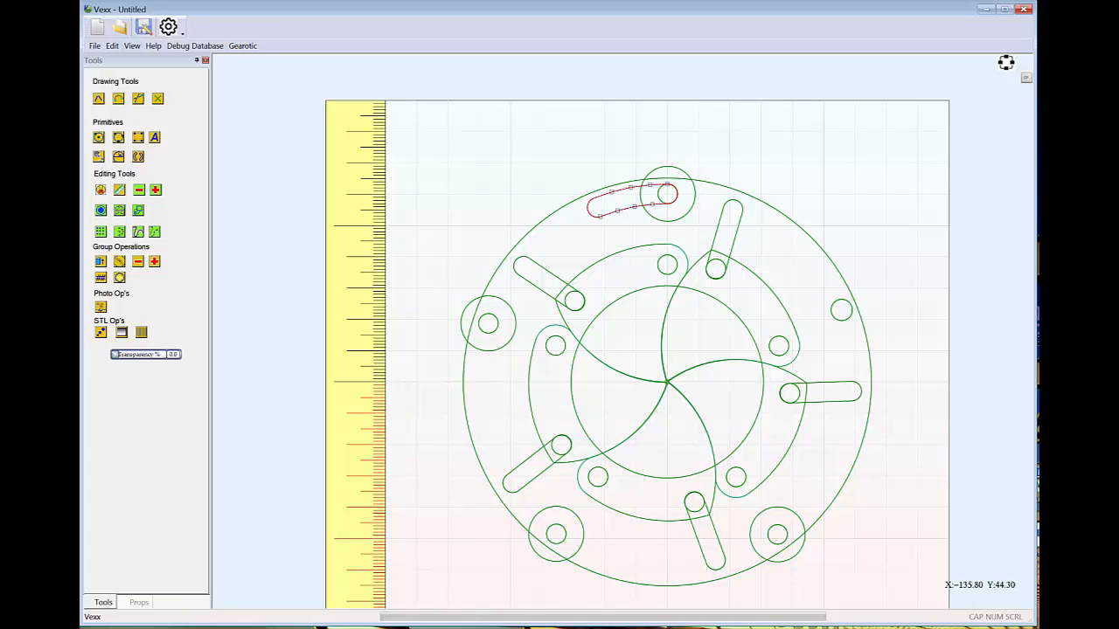
click(119, 232)
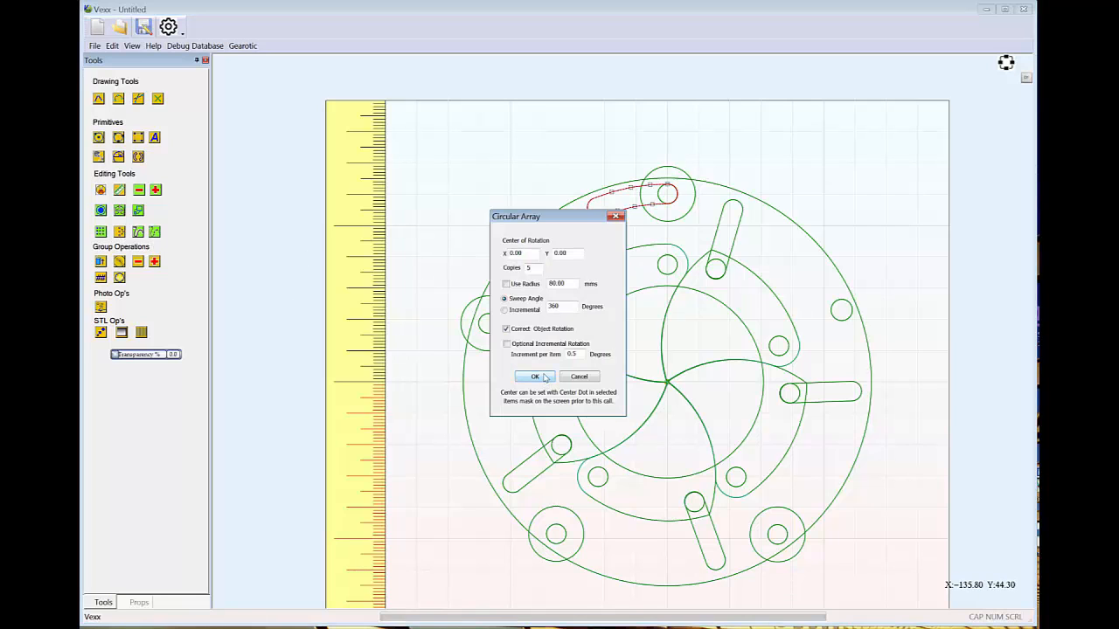
click(537, 376)
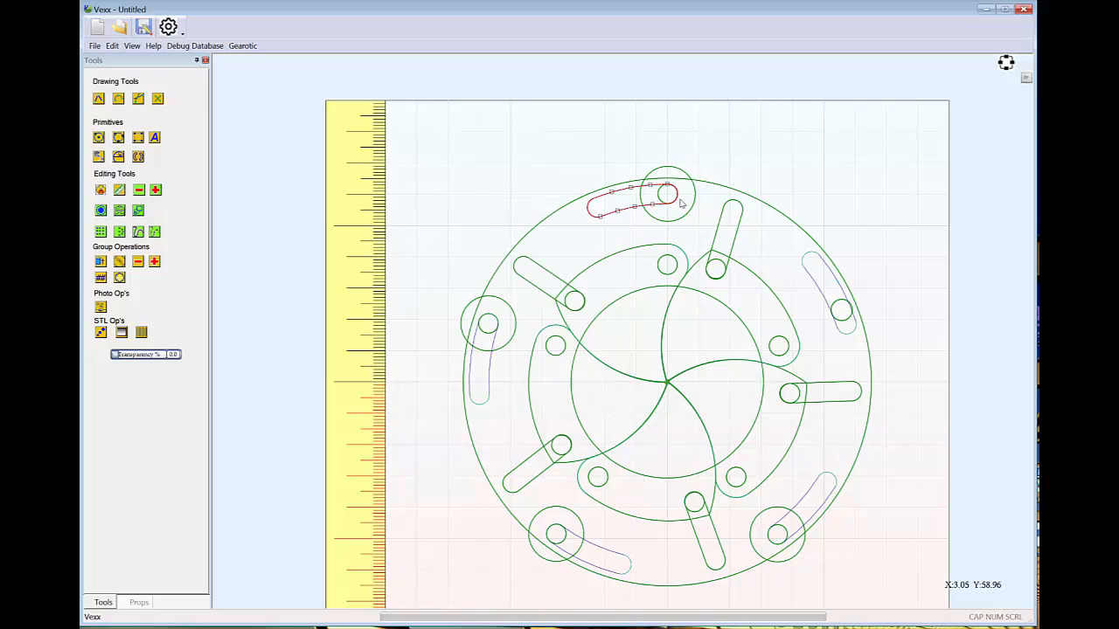
click(825, 302)
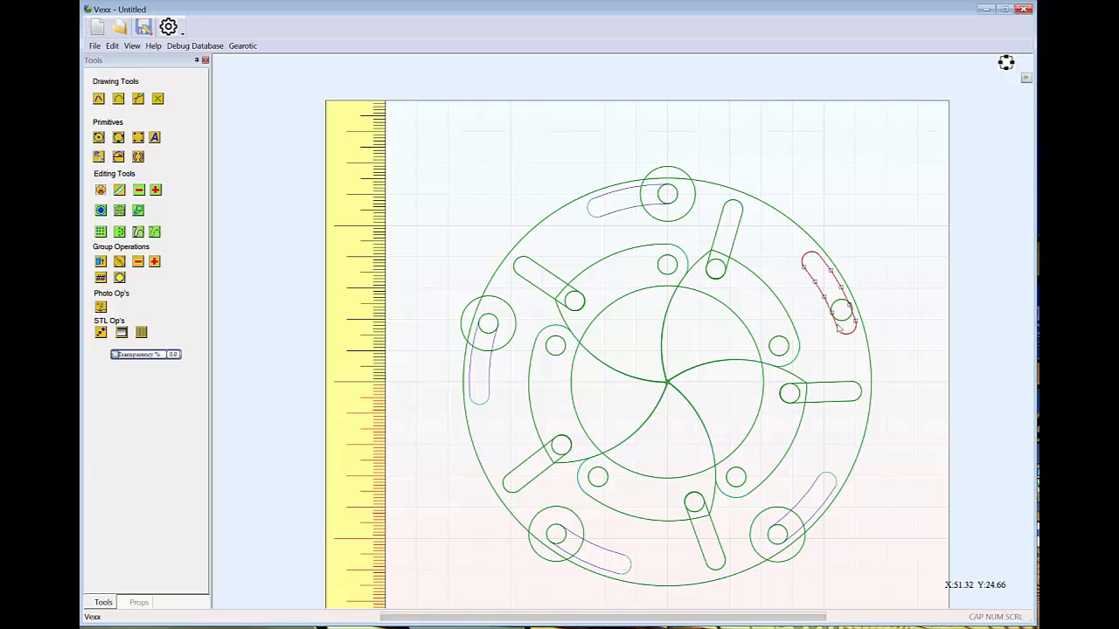
key(Delete)
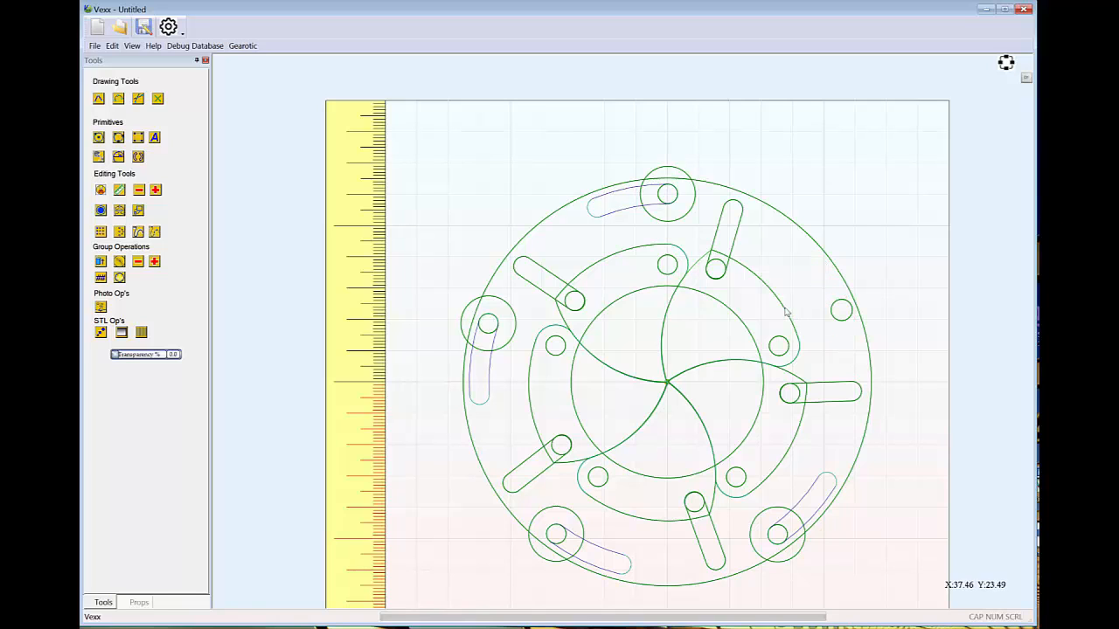
Group the four curved clearance slots with the slotted actuator ring
click(609, 214)
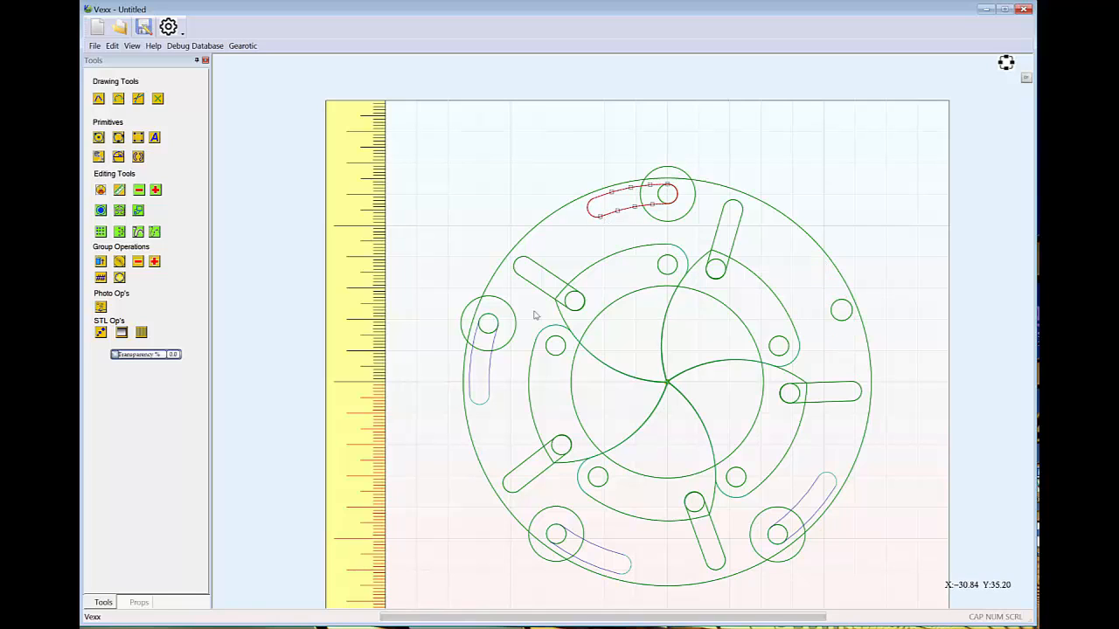
shift+click(489, 372)
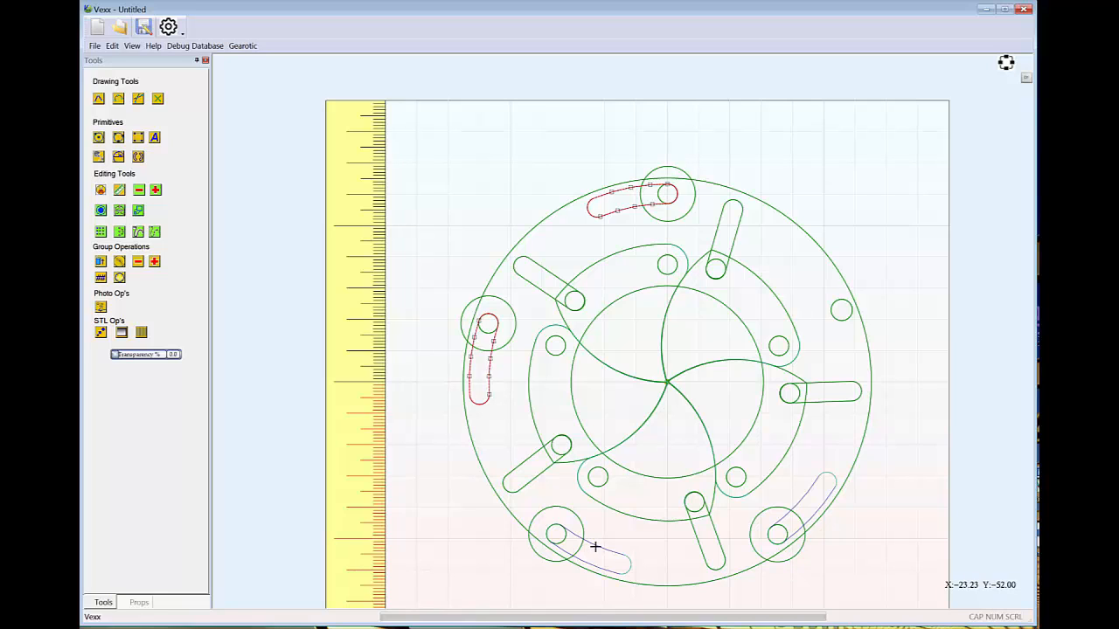
shift+click(594, 547)
shift+click(811, 516)
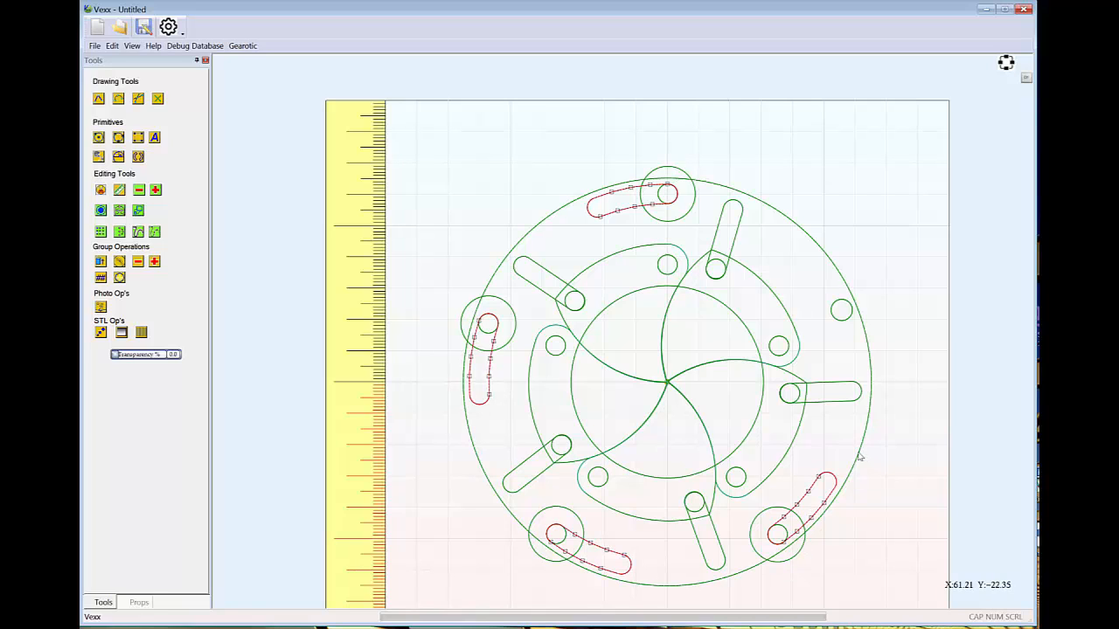
click(112, 45)
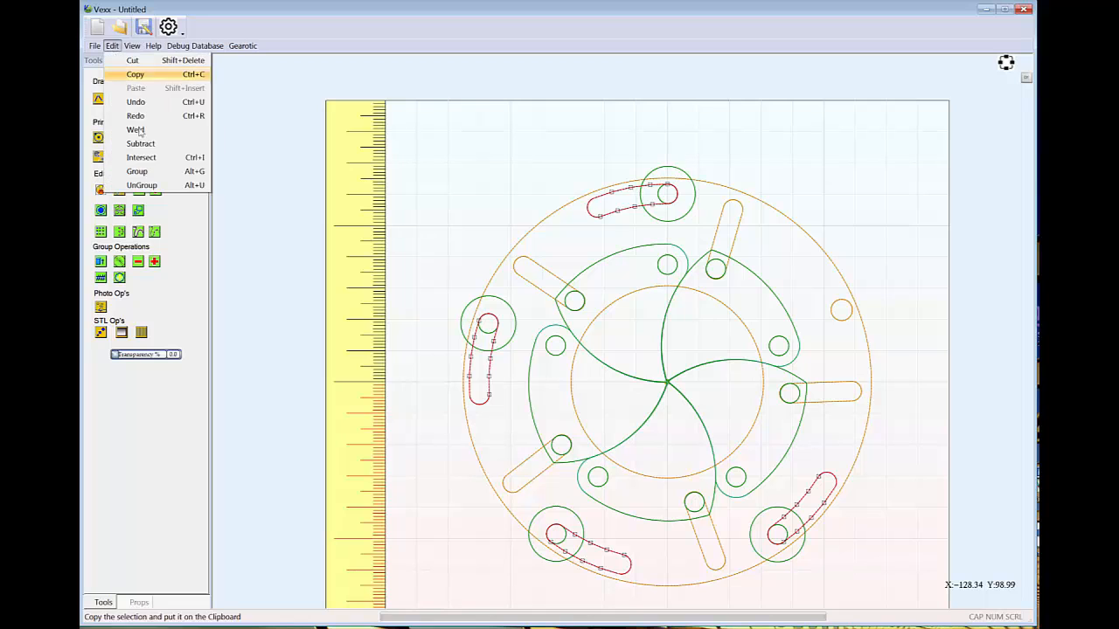
click(136, 172)
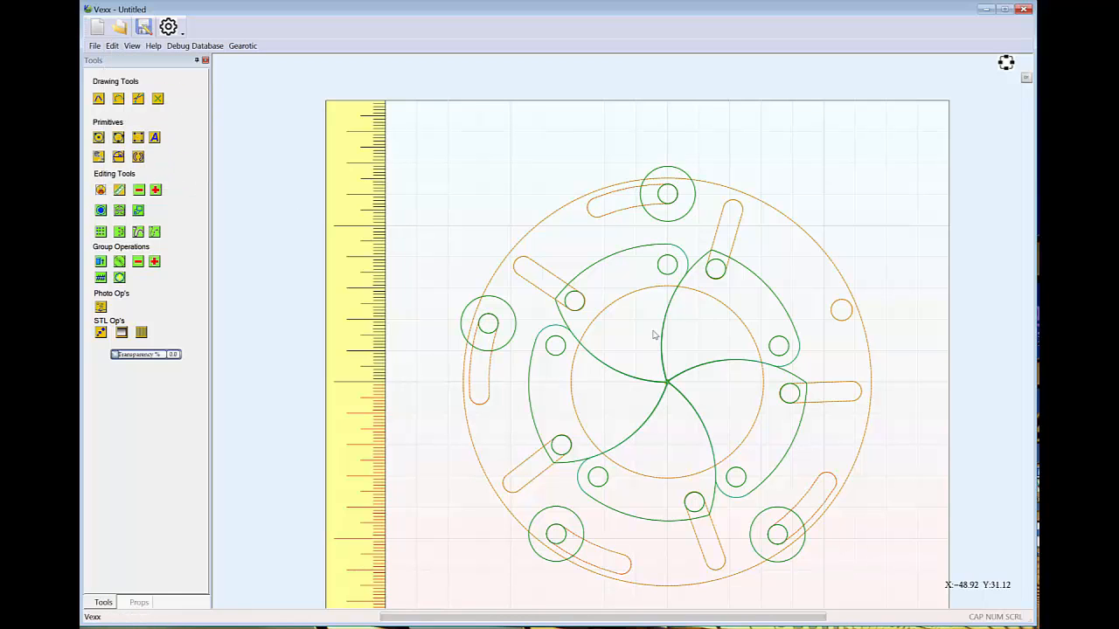
Test-rotate the grouped actuator ring about the origin to check how its slots and the vanes move
middle_drag(936, 348, 884, 282)
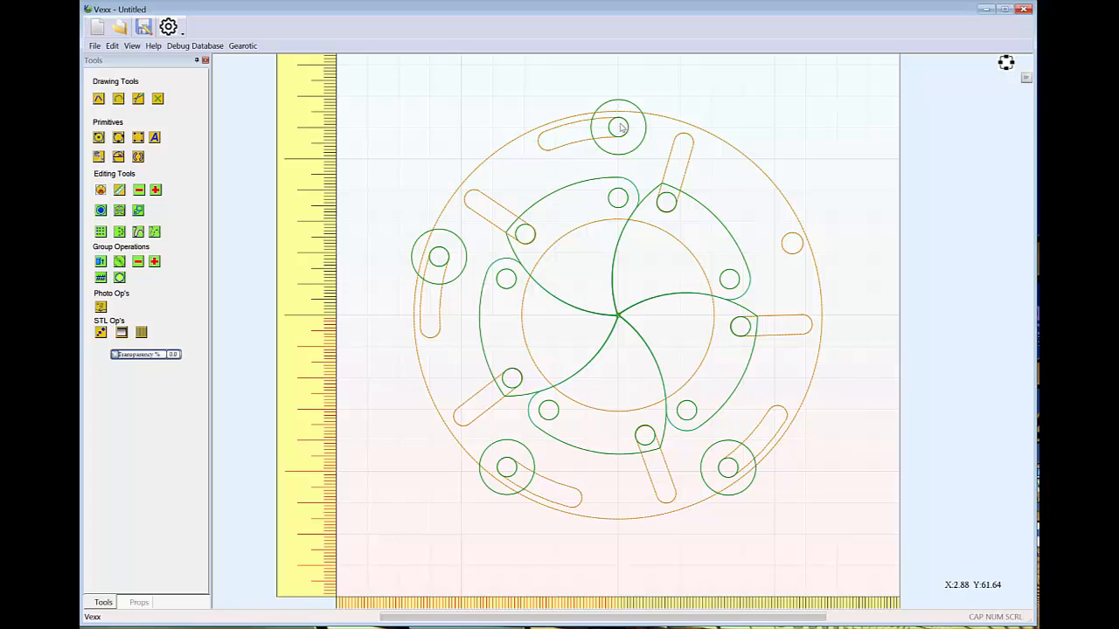
click(675, 125)
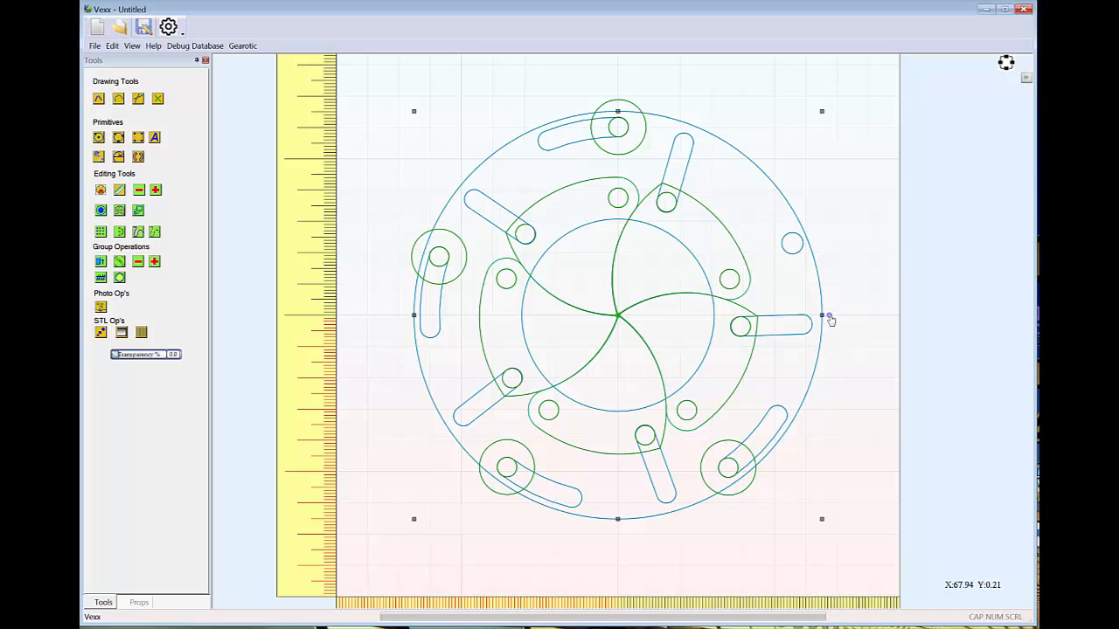
drag(830, 320, 865, 329)
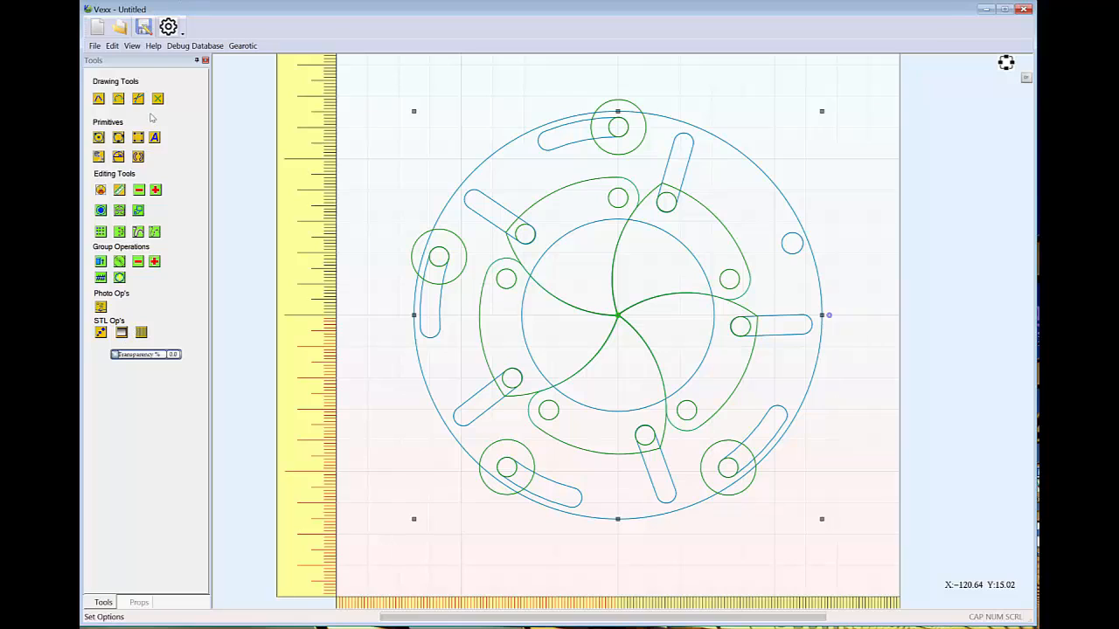
Move Ring-1 to the top of the group priorities and rotate the ring to test the linkage again
click(140, 603)
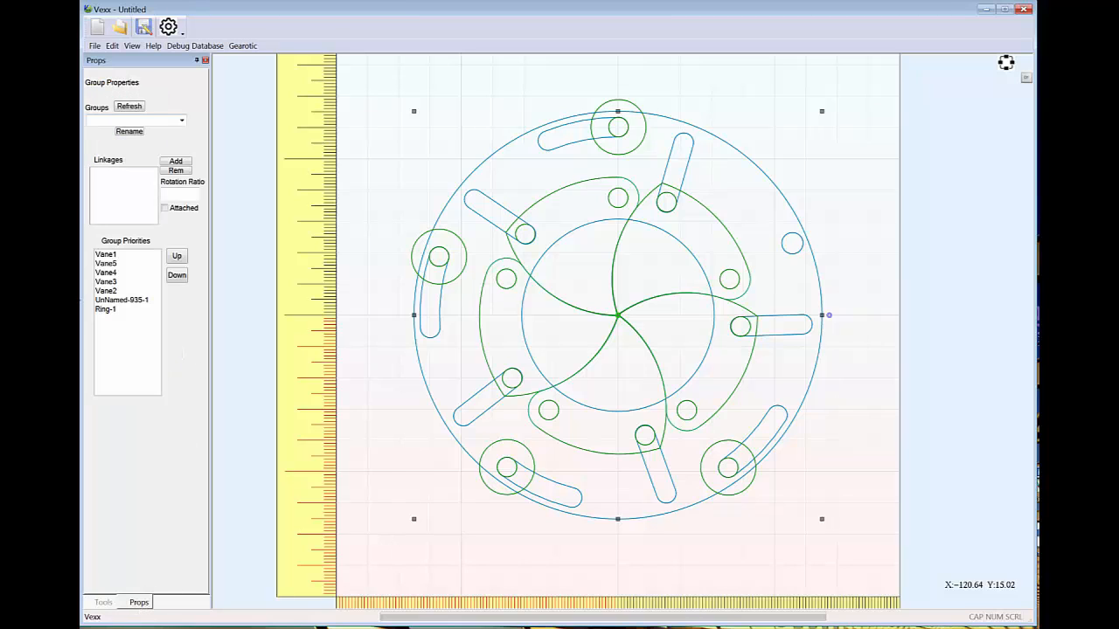
click(109, 309)
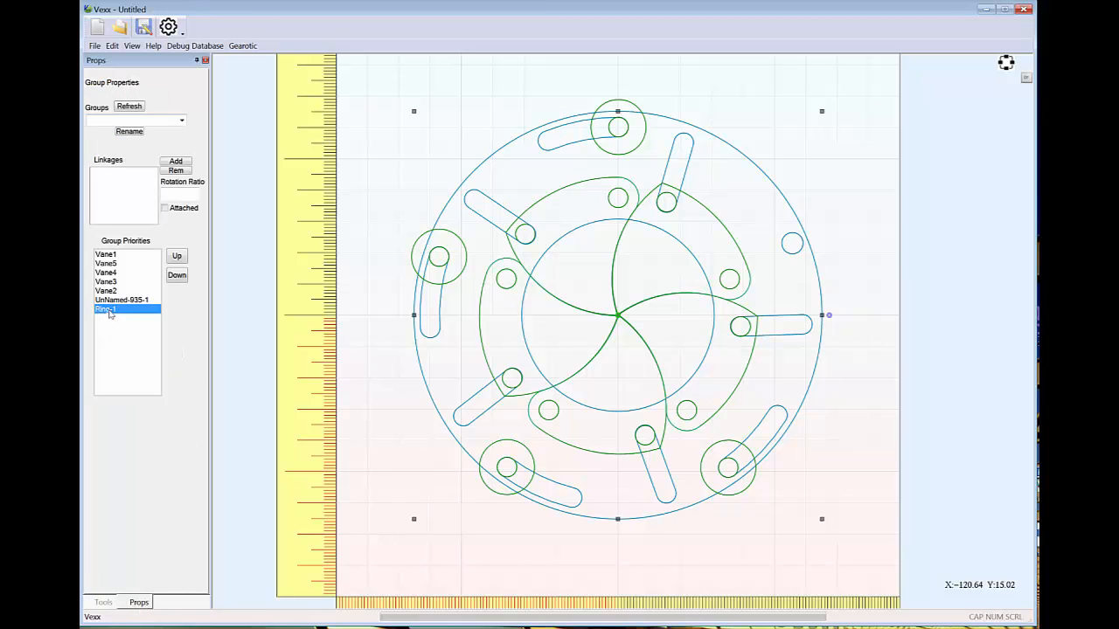
click(176, 256)
click(176, 256)
click(176, 256)
click(176, 257)
click(177, 256)
click(176, 256)
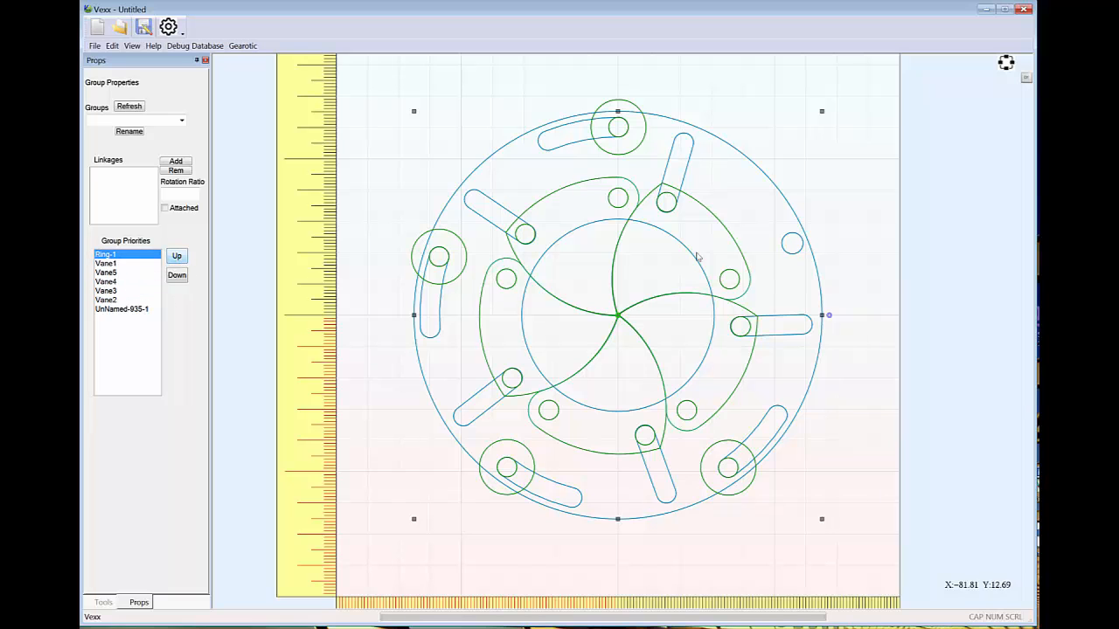
drag(829, 320, 857, 319)
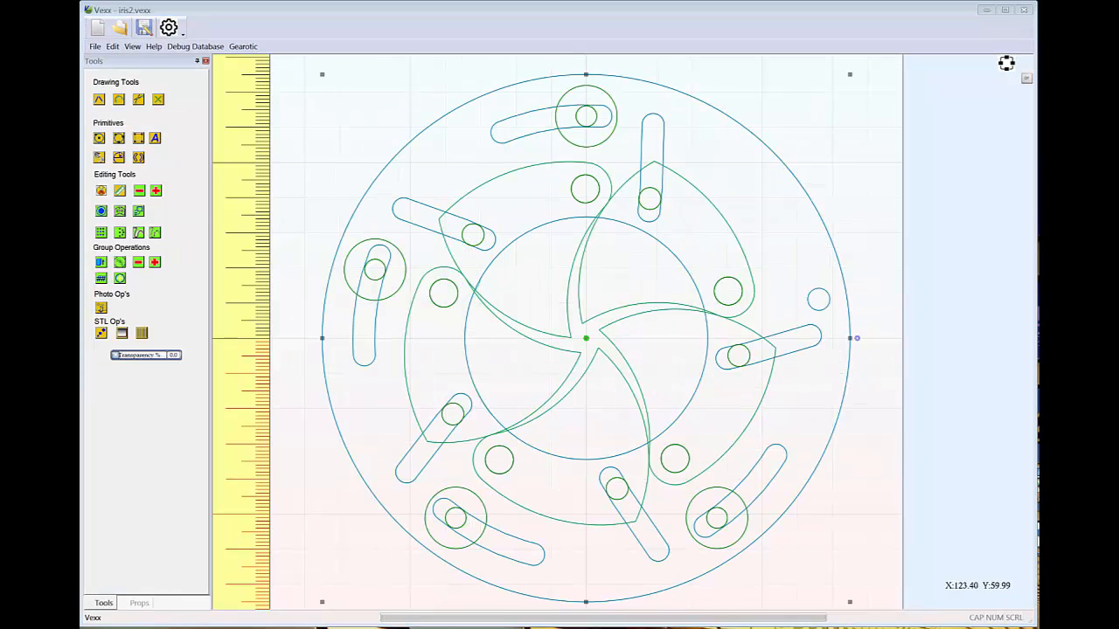
Extrude the separate slotted ring laid out above the five loose vanes to a 6 mm thick solid
click(888, 199)
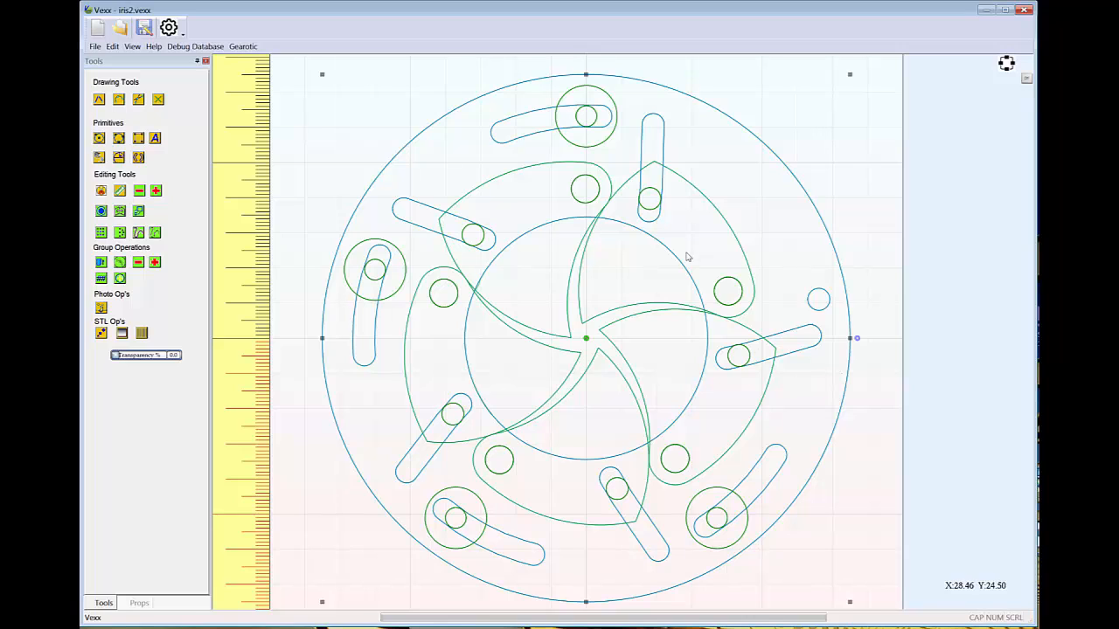
scroll(687, 256, down, 4)
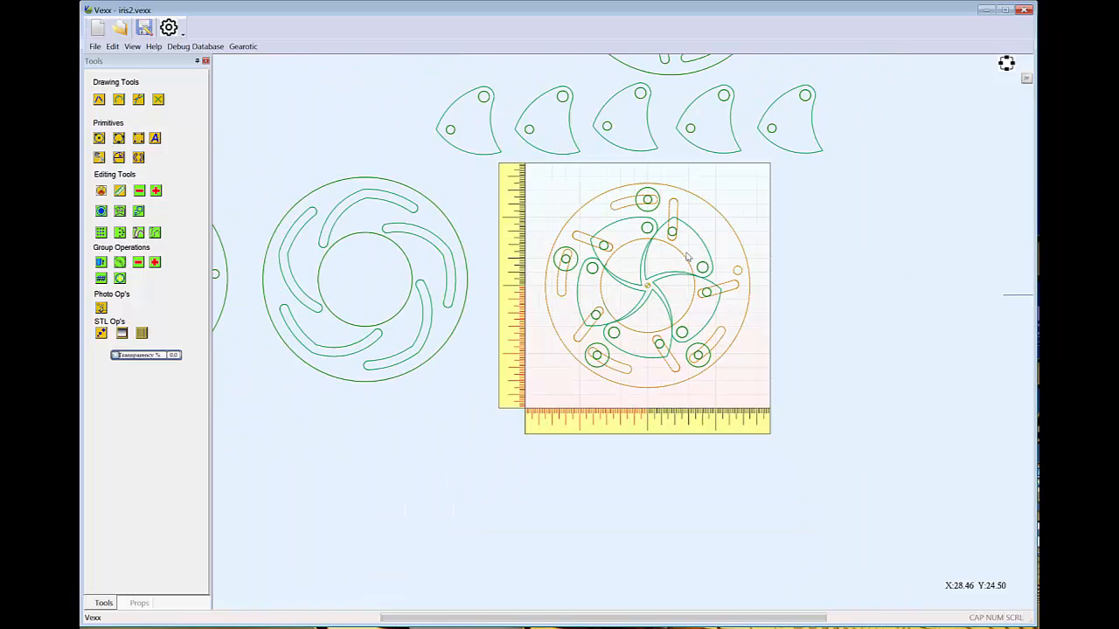
scroll(687, 256, up, 2)
scroll(687, 257, down, 5)
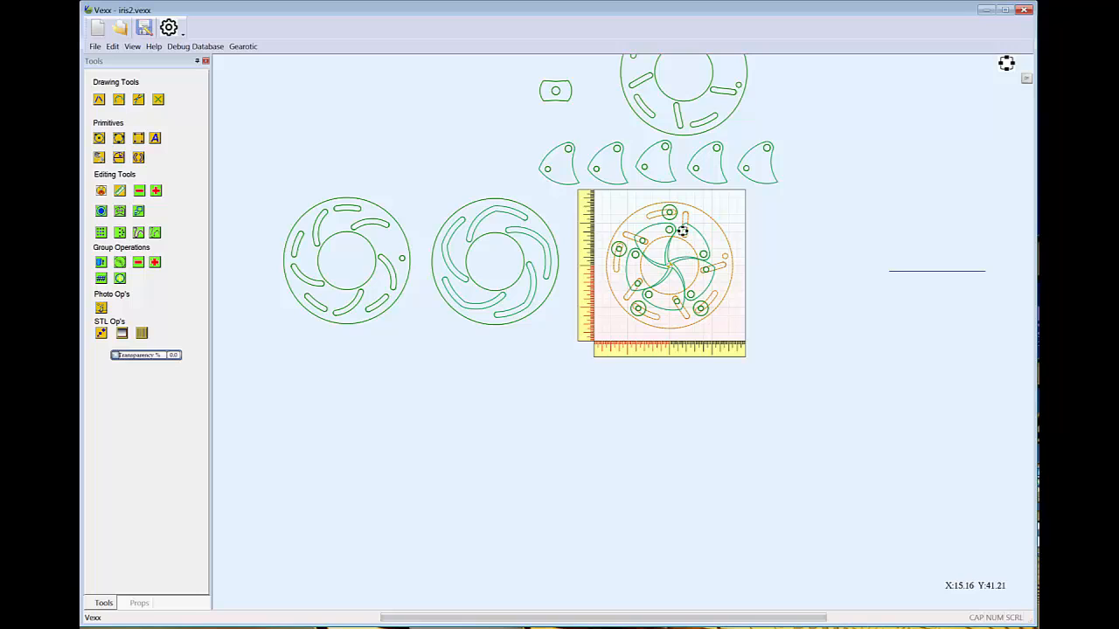
middle_drag(681, 230, 631, 418)
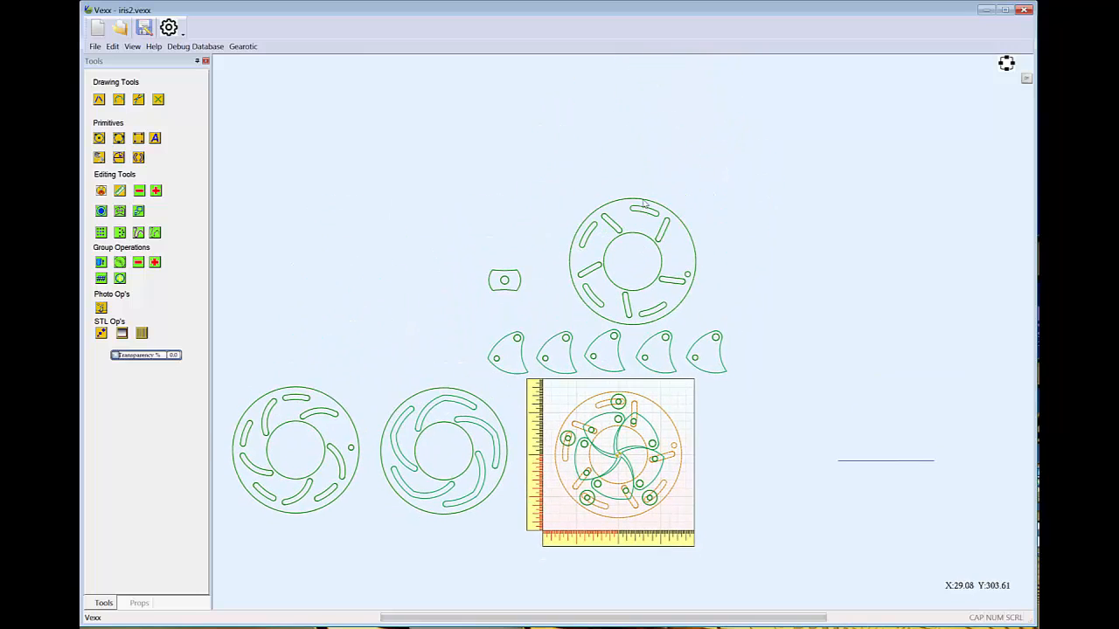
click(644, 202)
scroll(655, 238, up, 3)
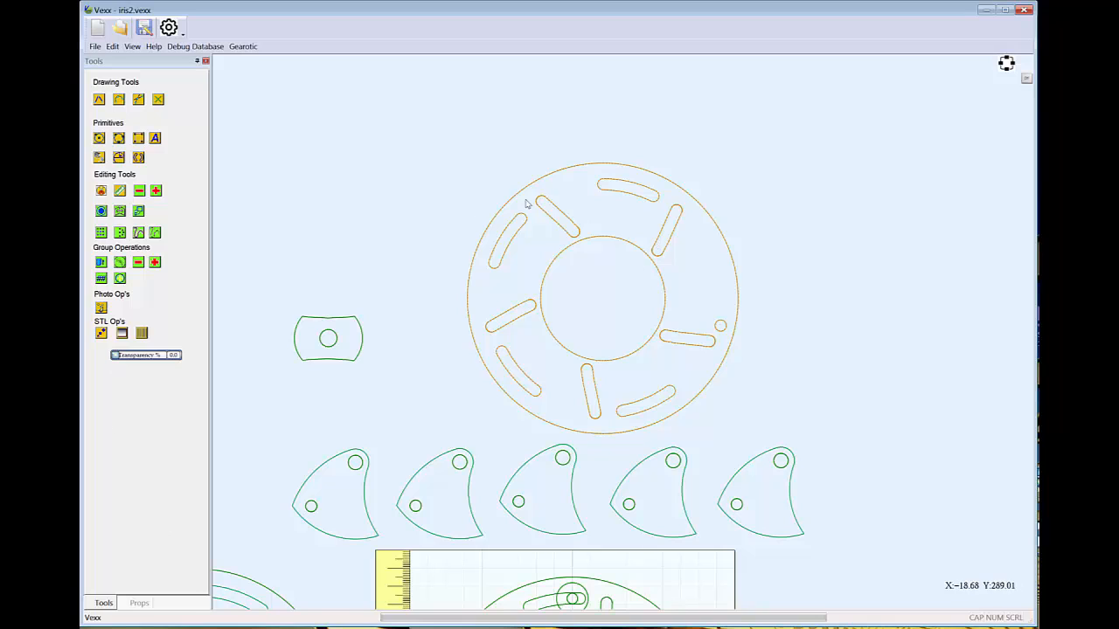
click(100, 263)
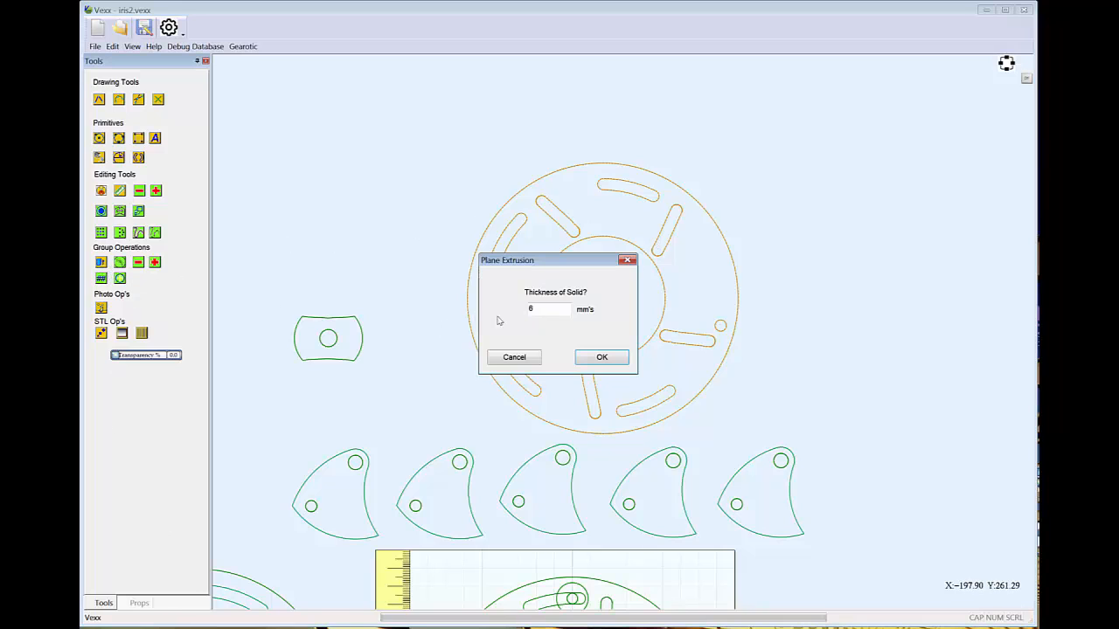
click(615, 357)
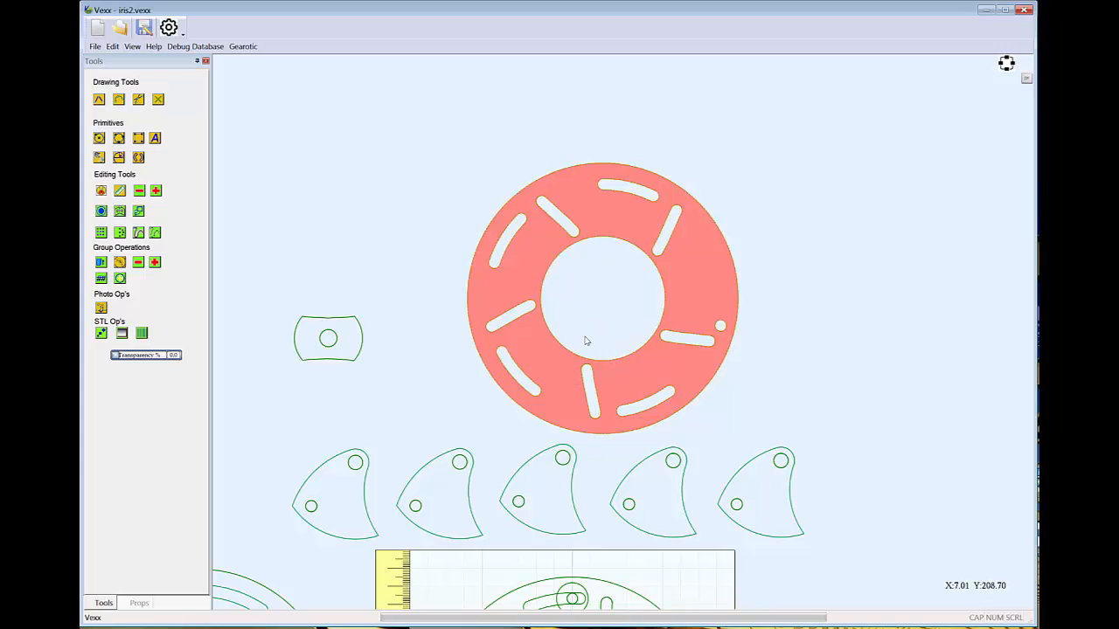
Examine the extruded ring in 3D and look over the assembled iris
middle_drag(587, 340, 606, 319)
double_click(606, 319)
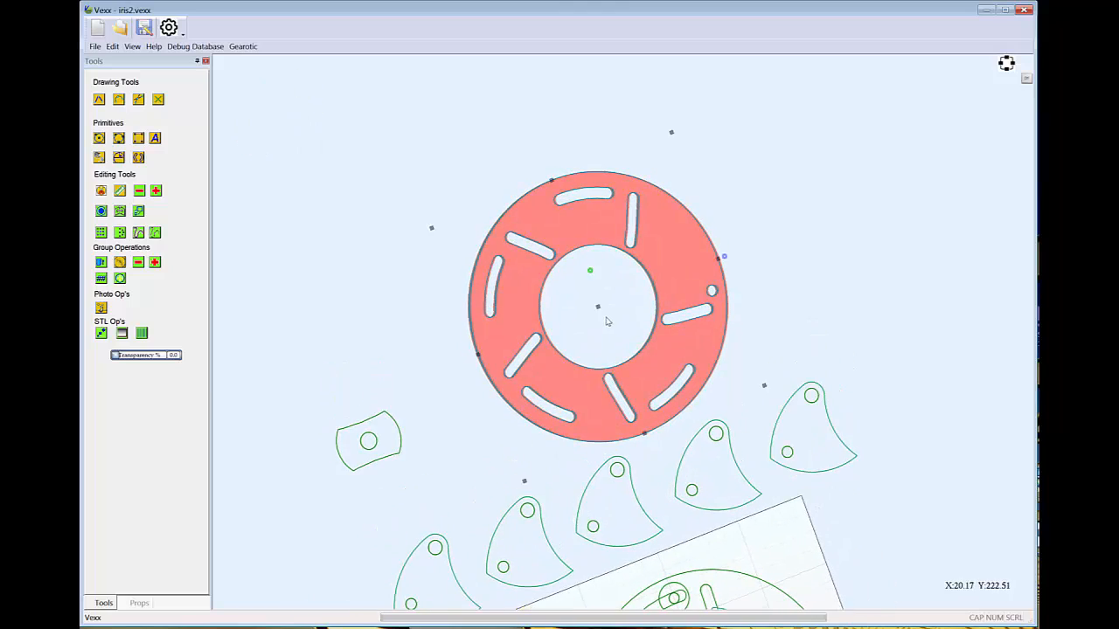
scroll(638, 427, down, 3)
scroll(638, 426, up, 3)
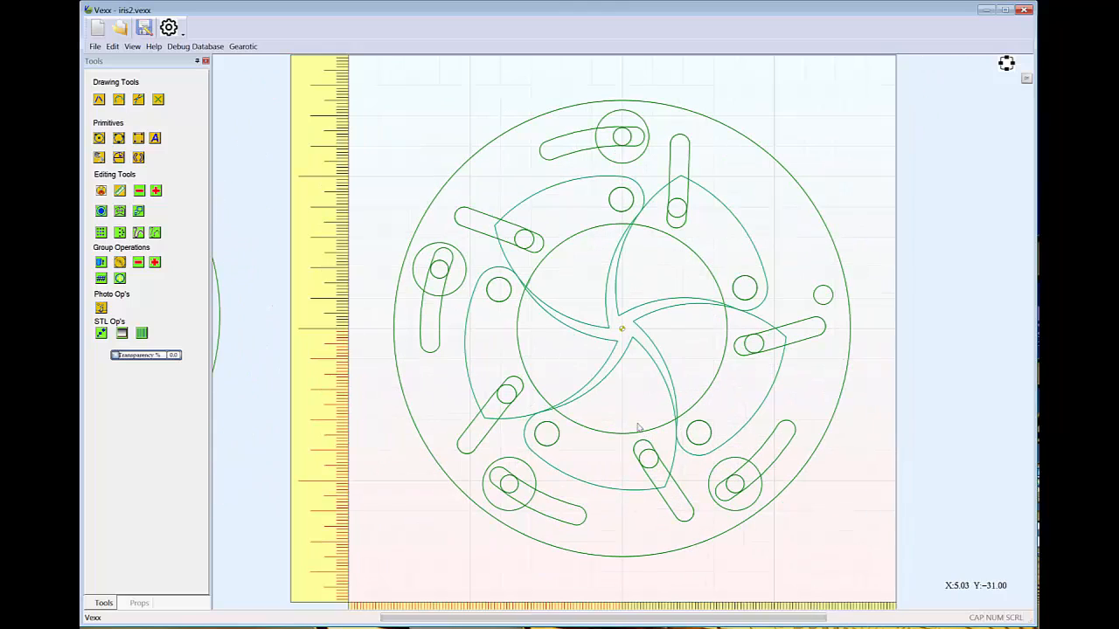